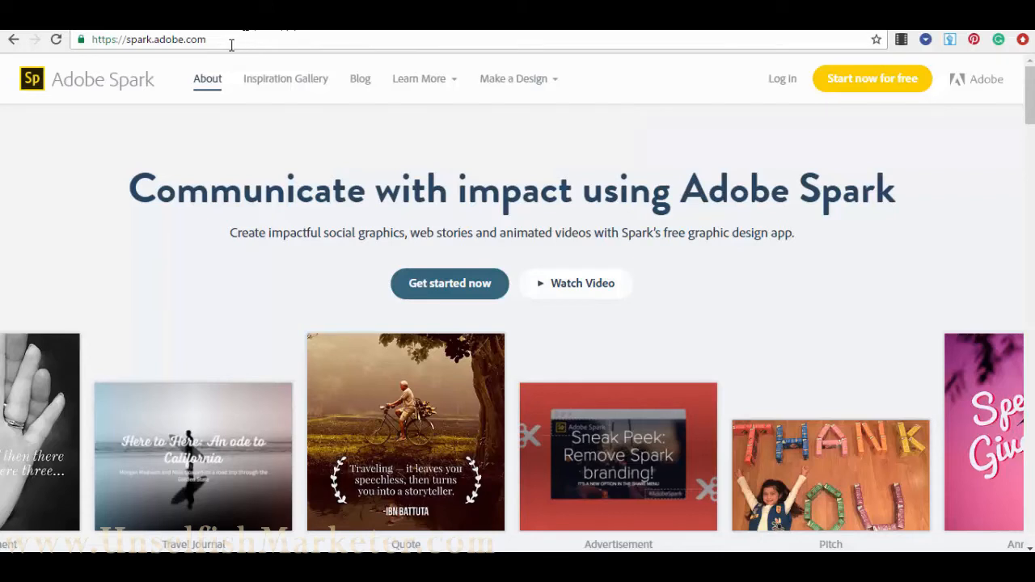
# - Look over the top section of the Adobe Spark home page
pyautogui.click(134, 42)
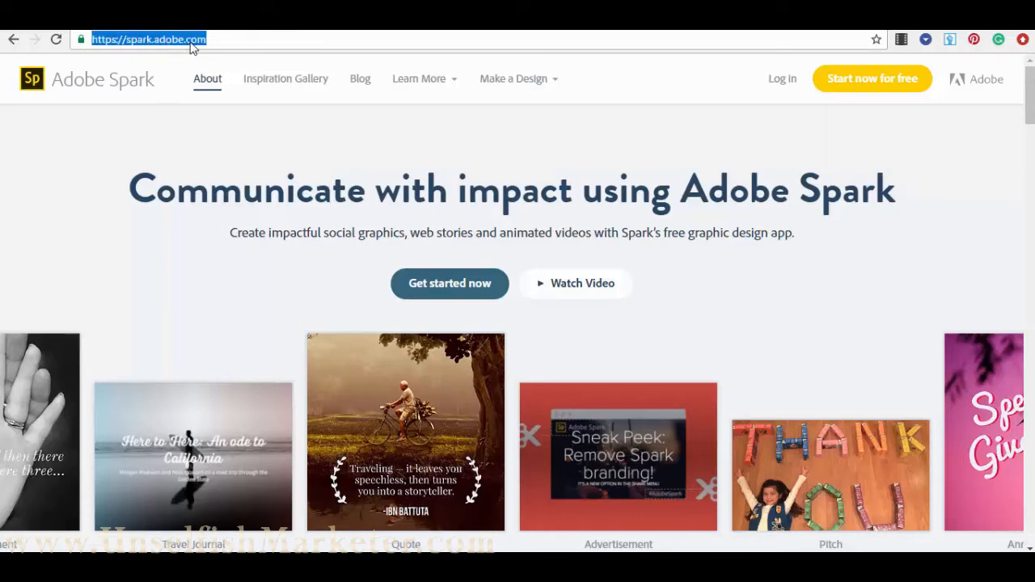
pyautogui.click(647, 134)
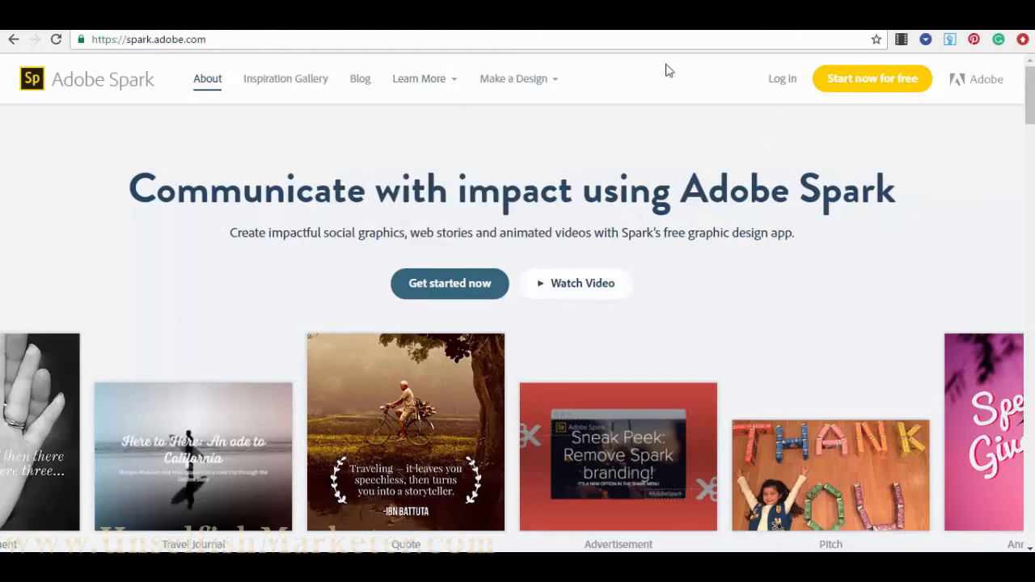
pyautogui.scroll(-2, 833, 352)
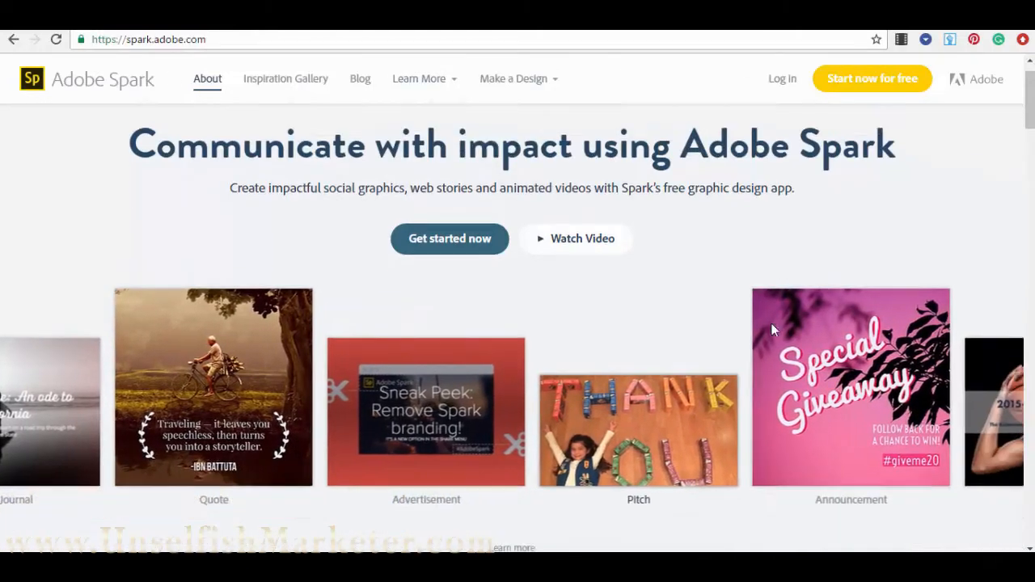
pyautogui.scroll(2, 755, 312)
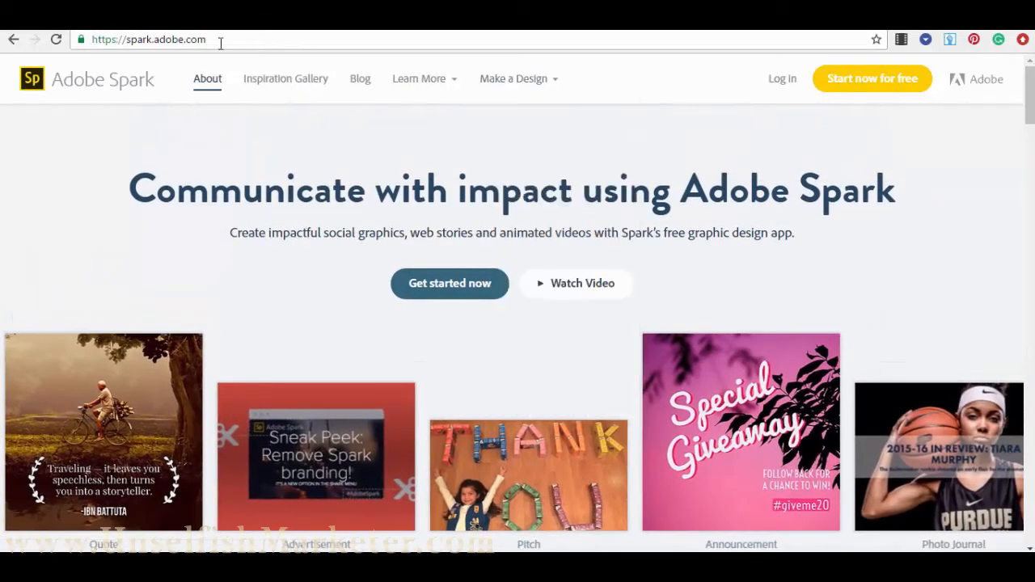
pyautogui.scroll(-4, 188, 161)
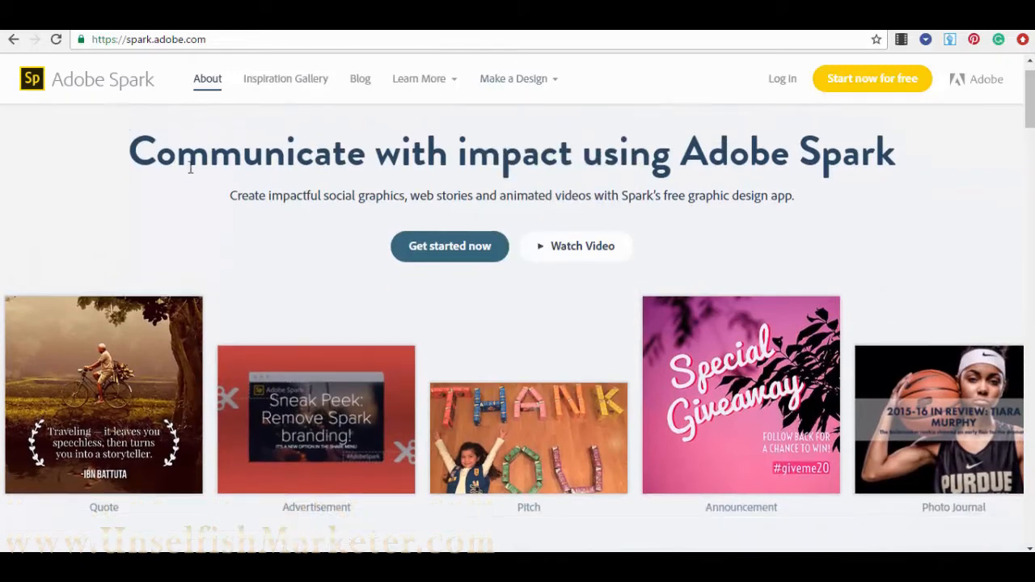
pyautogui.scroll(4, 240, 133)
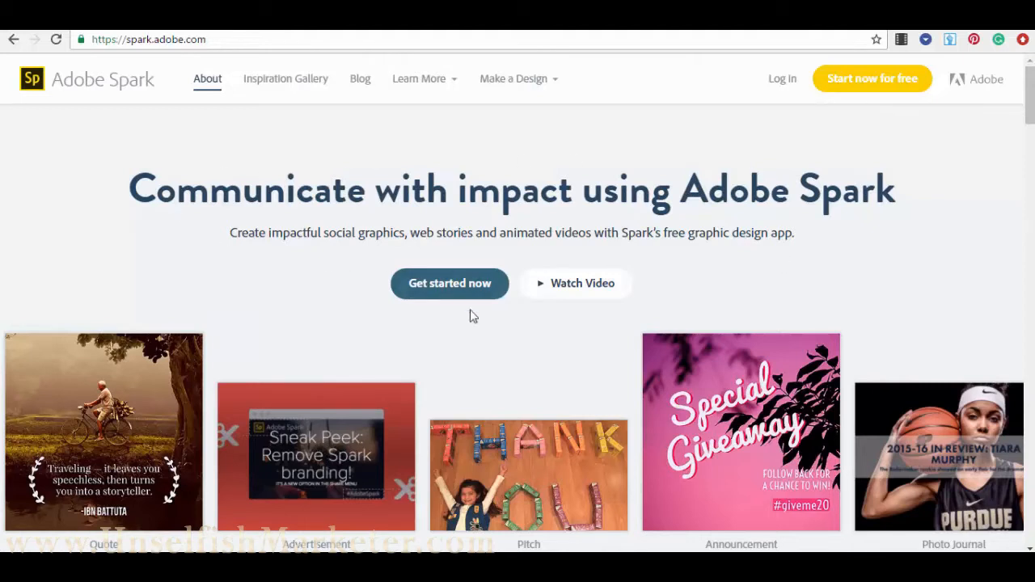
pyautogui.scroll(-1, 577, 265)
pyautogui.scroll(1, 594, 217)
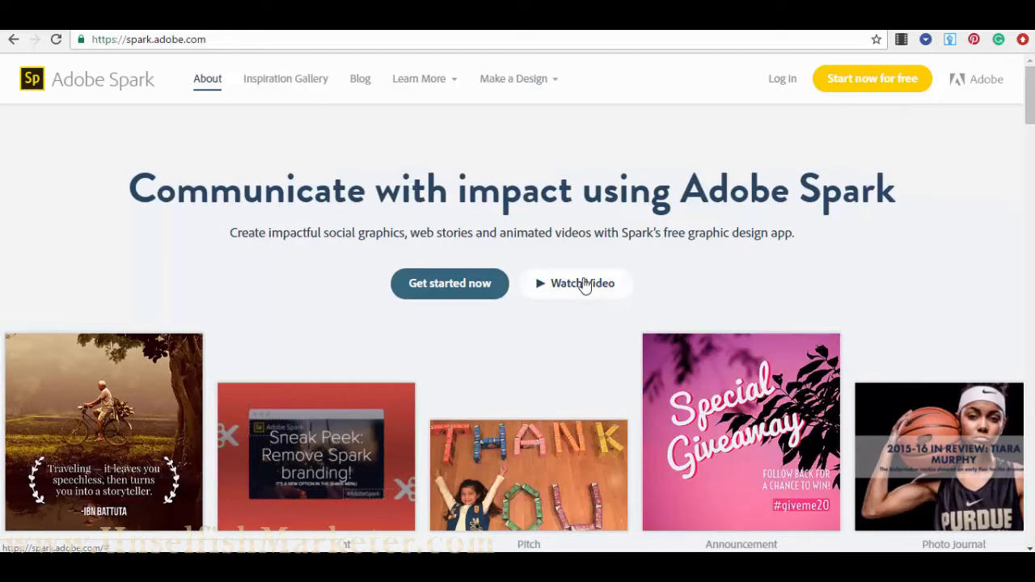
# - Scroll further down the home page, then go to the free sign-up login page
pyautogui.scroll(-2, 570, 291)
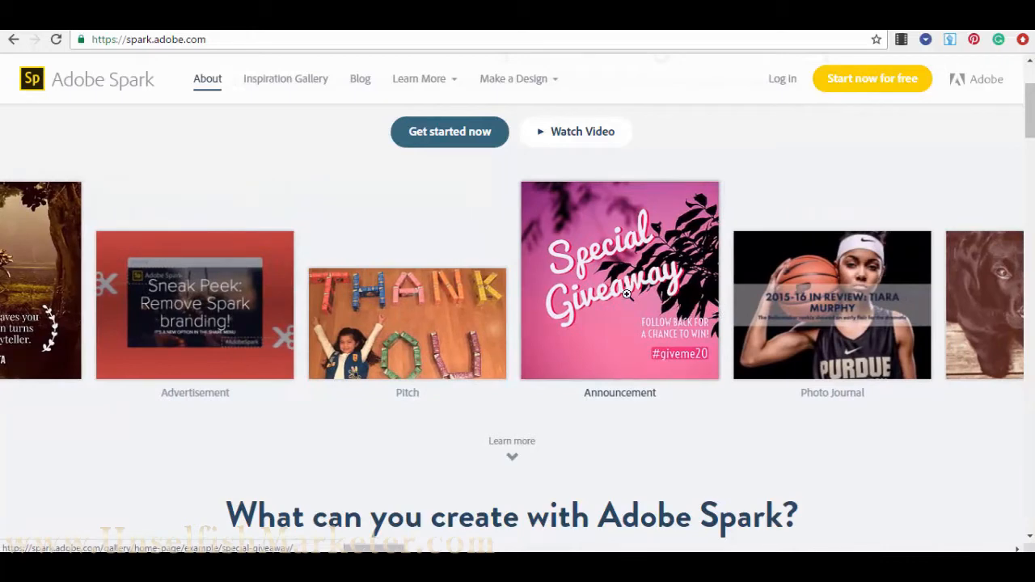
pyautogui.scroll(-3, 627, 295)
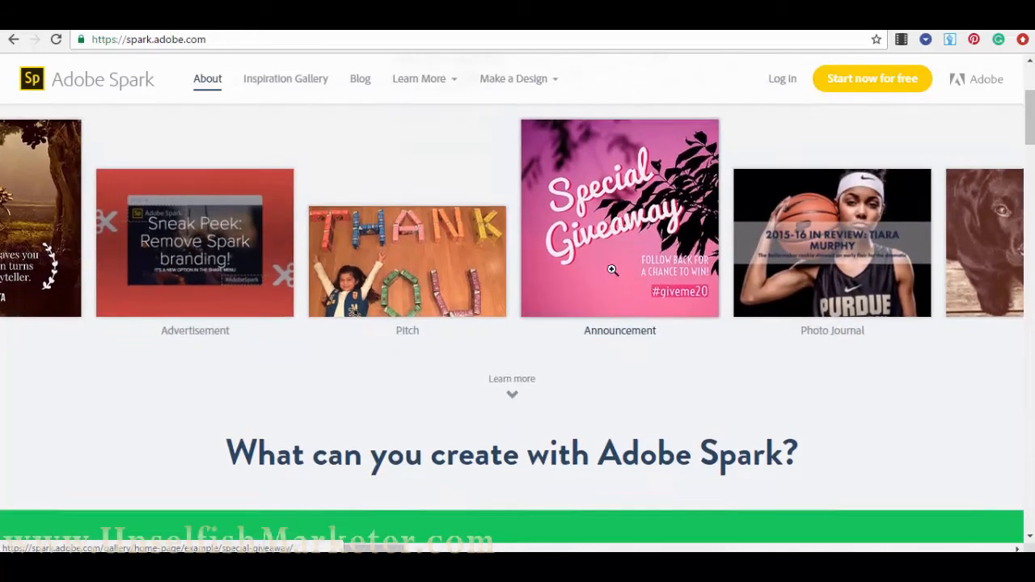
pyautogui.scroll(-10, 613, 195)
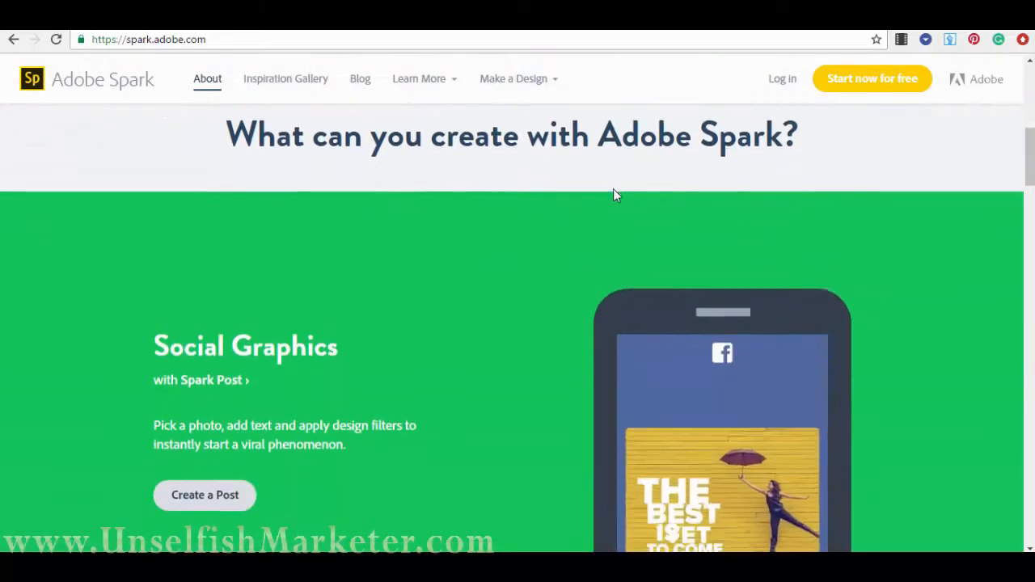
pyautogui.scroll(-15, 601, 206)
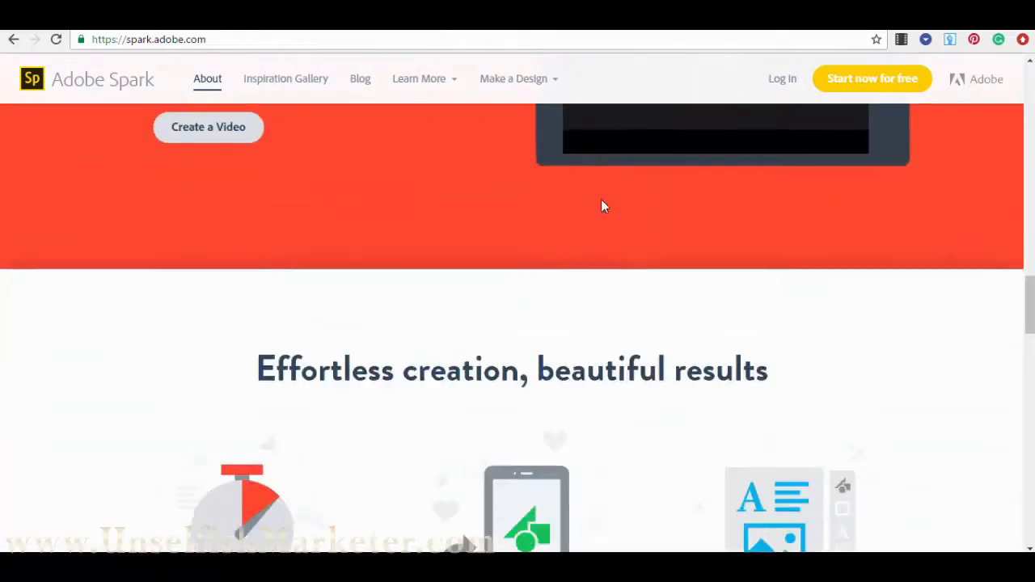
pyautogui.scroll(-2, 602, 220)
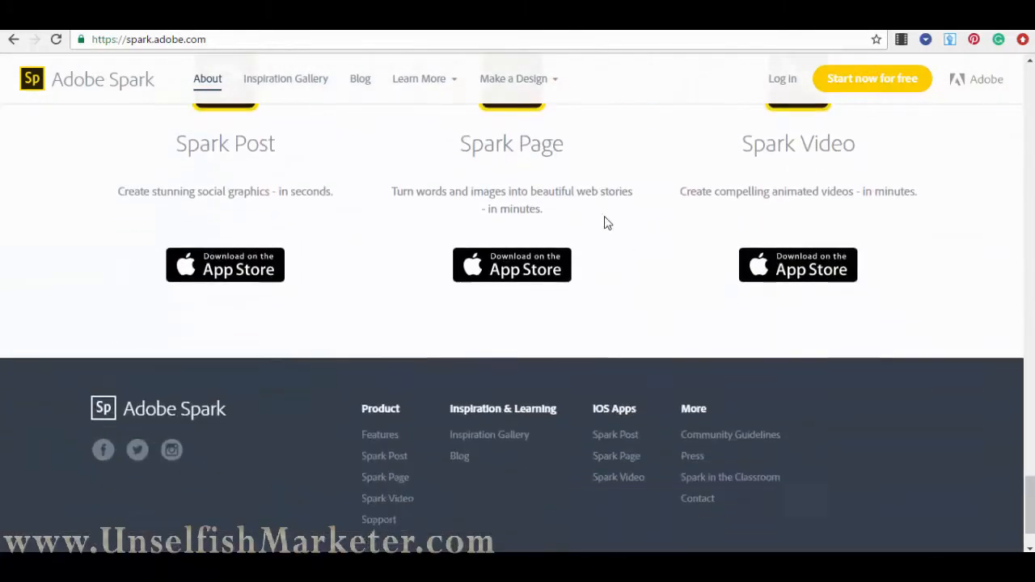
pyautogui.scroll(6, 663, 247)
pyautogui.moveTo(1033, 429); pyautogui.dragTo(985, 67)
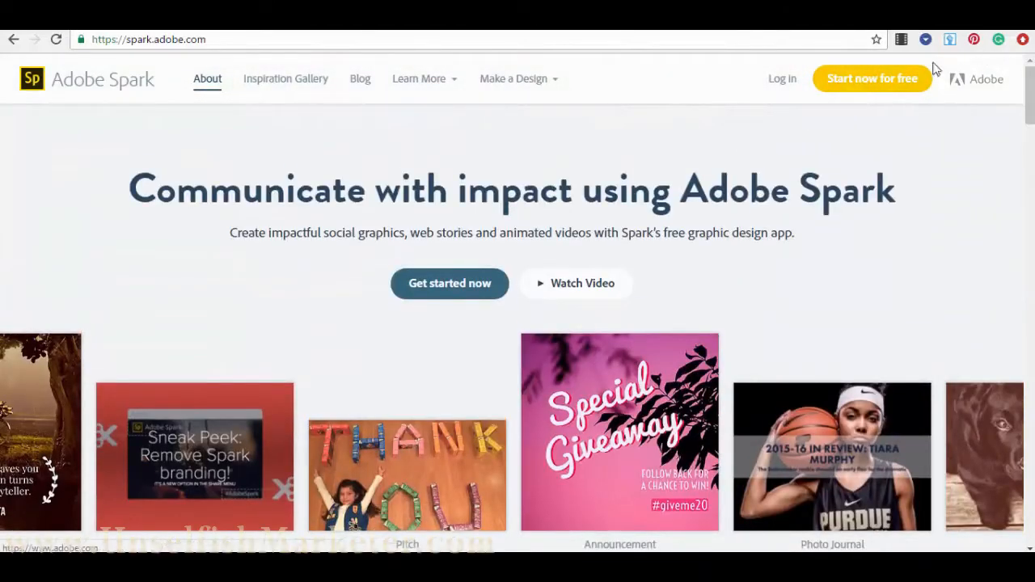
pyautogui.click(887, 87)
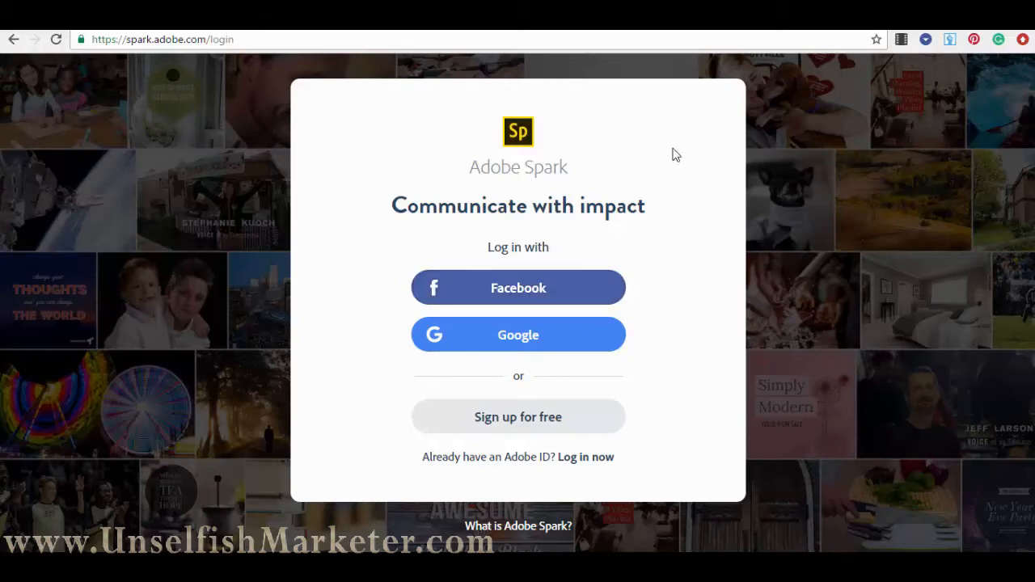
# - Go back from the login page to the Adobe Spark home page
pyautogui.click(12, 42)
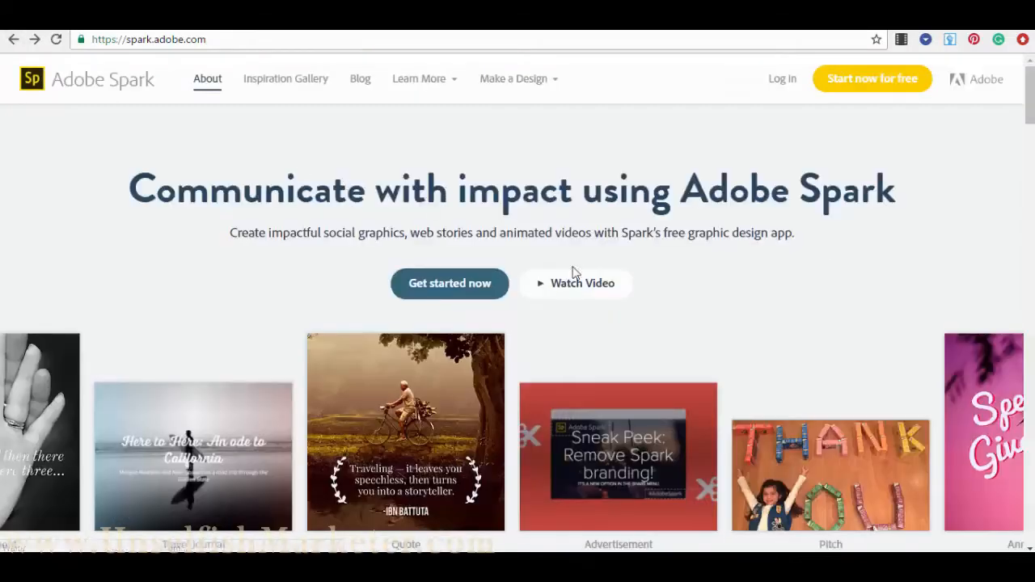
# - Scroll the home page and check the Learn More and Make a Design navigation menus
pyautogui.scroll(-9, 478, 233)
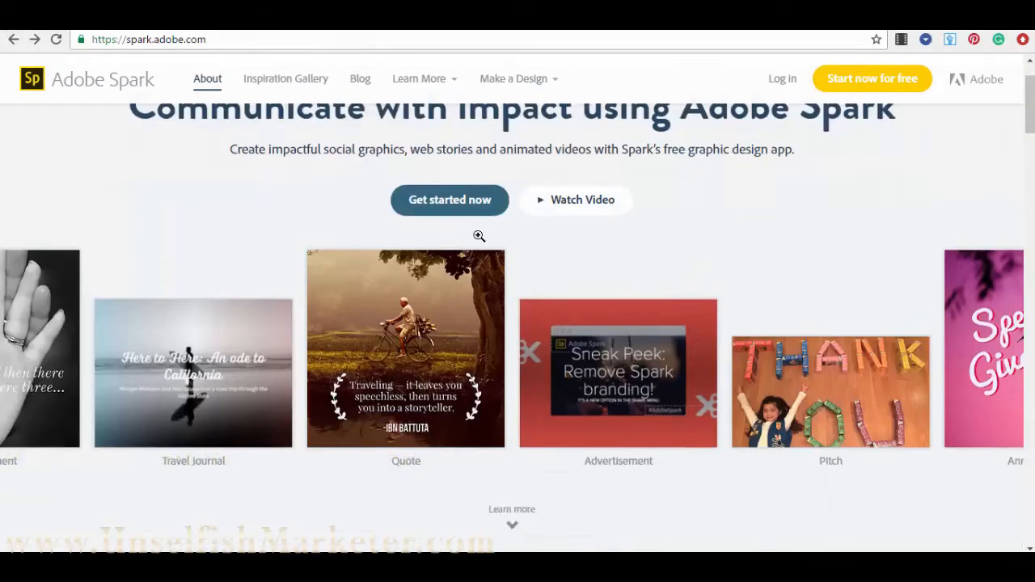
pyautogui.scroll(5, 432, 268)
pyautogui.scroll(5, 334, 237)
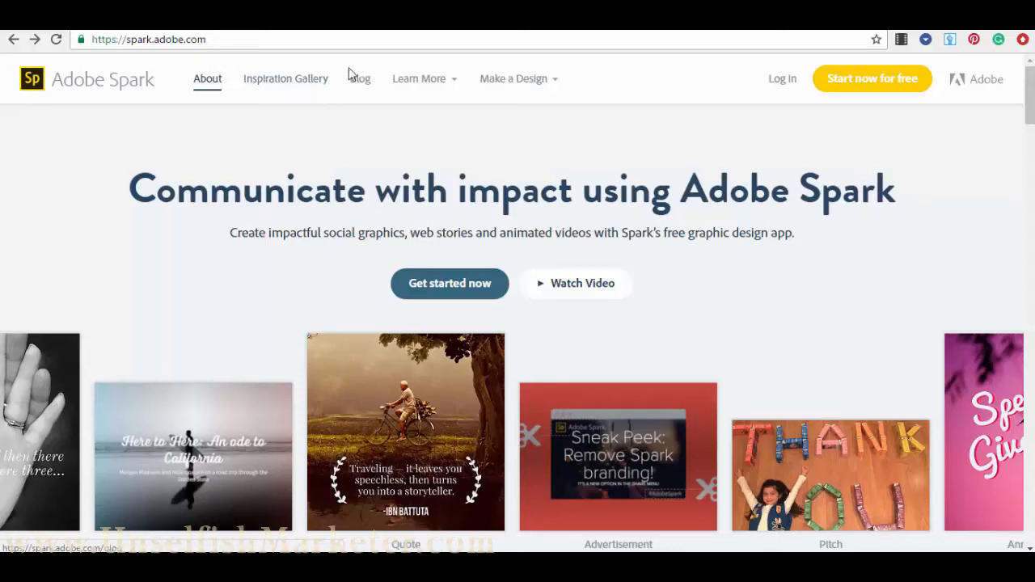
pyautogui.moveTo(447, 82)
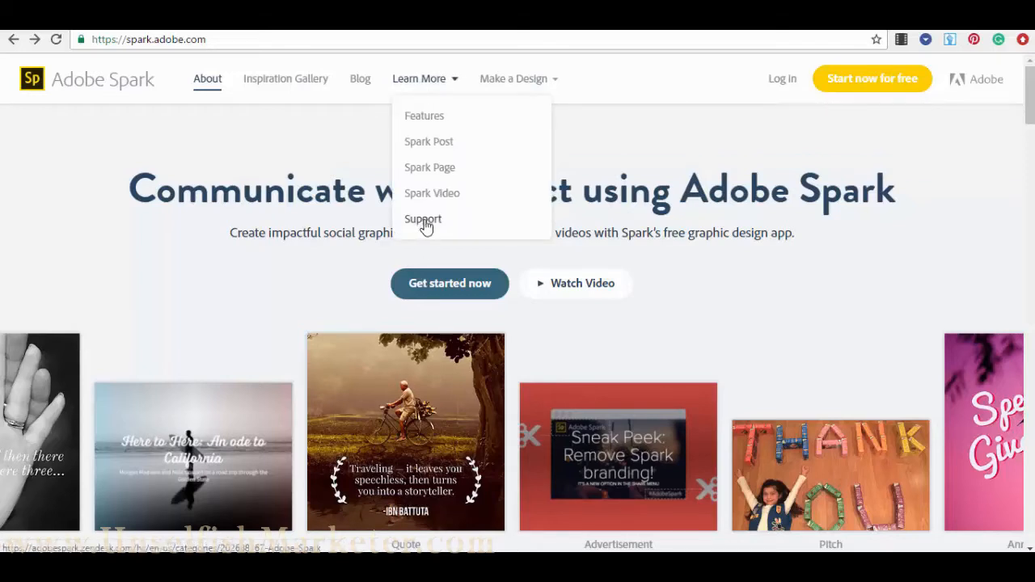
pyautogui.moveTo(530, 85)
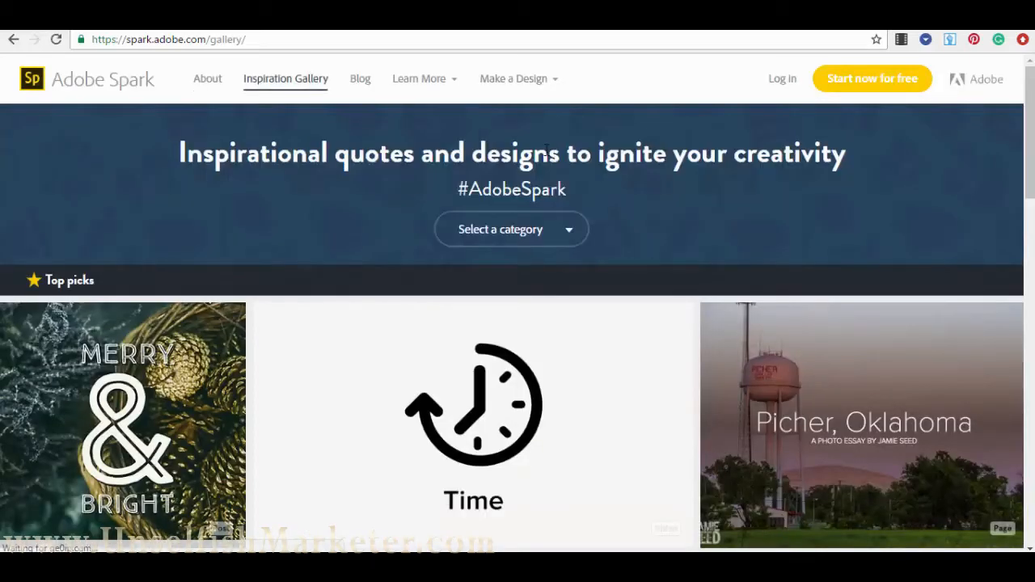
pyautogui.scroll(-4, 44, 296)
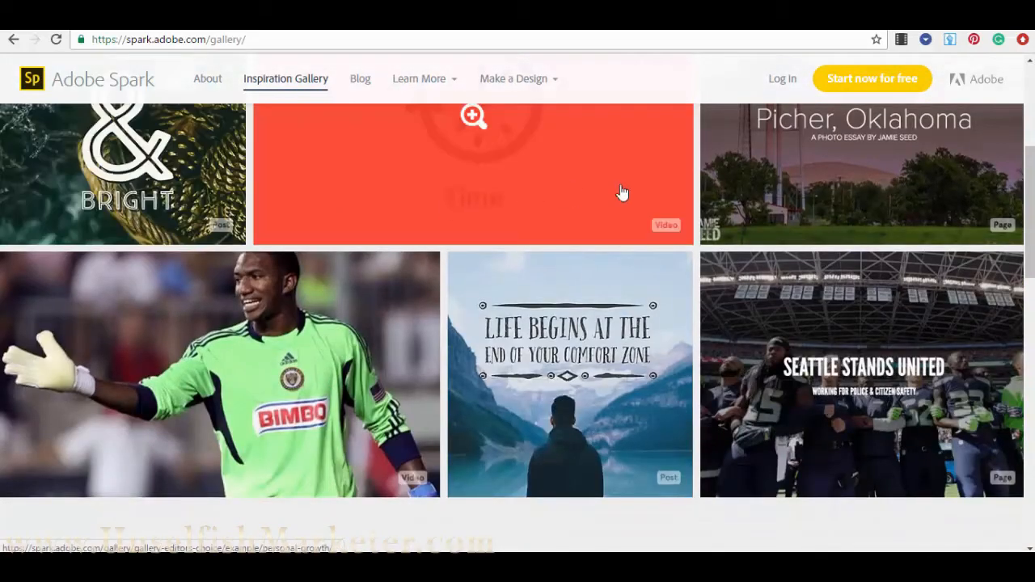
pyautogui.scroll(-3, 192, 363)
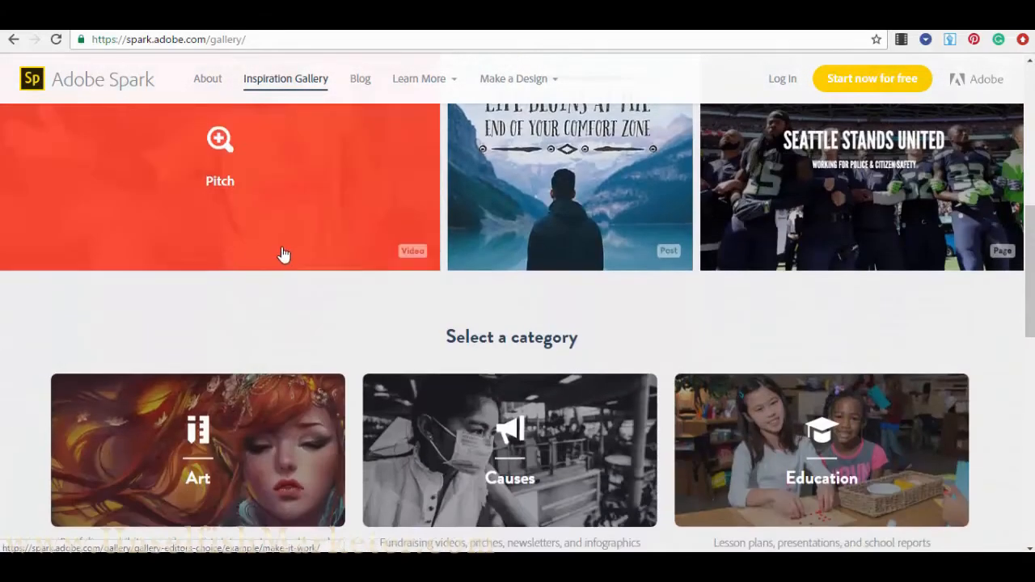
pyautogui.scroll(2, 867, 300)
pyautogui.scroll(-3, 814, 321)
pyautogui.scroll(-7, 418, 299)
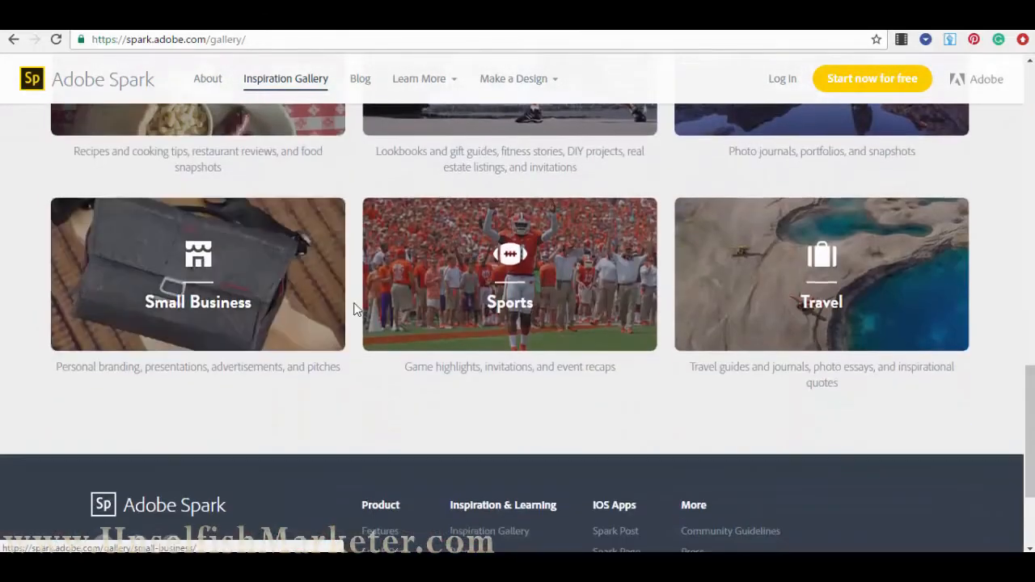
pyautogui.scroll(3, 502, 203)
pyautogui.scroll(5, 587, 215)
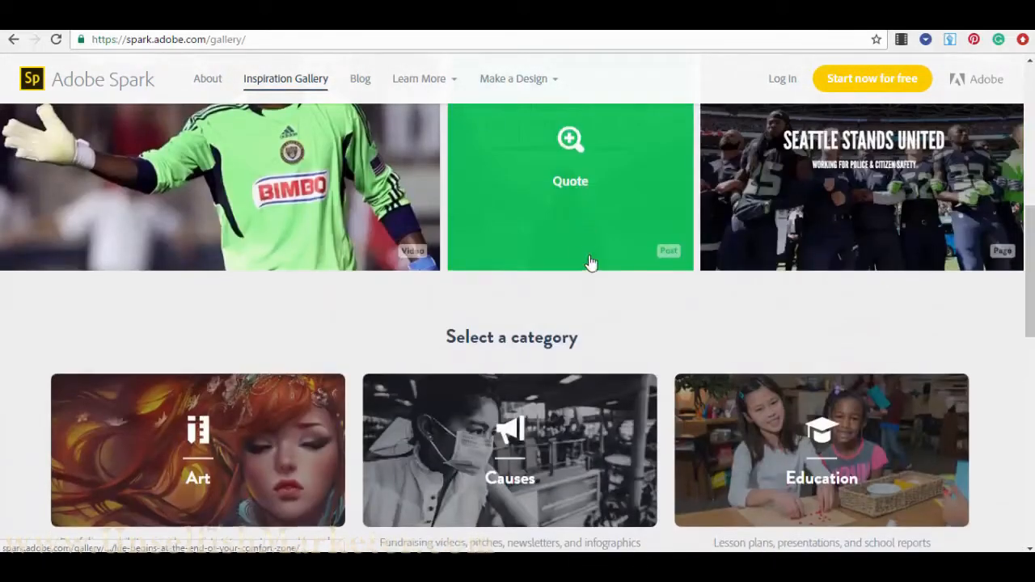
pyautogui.scroll(5, 590, 270)
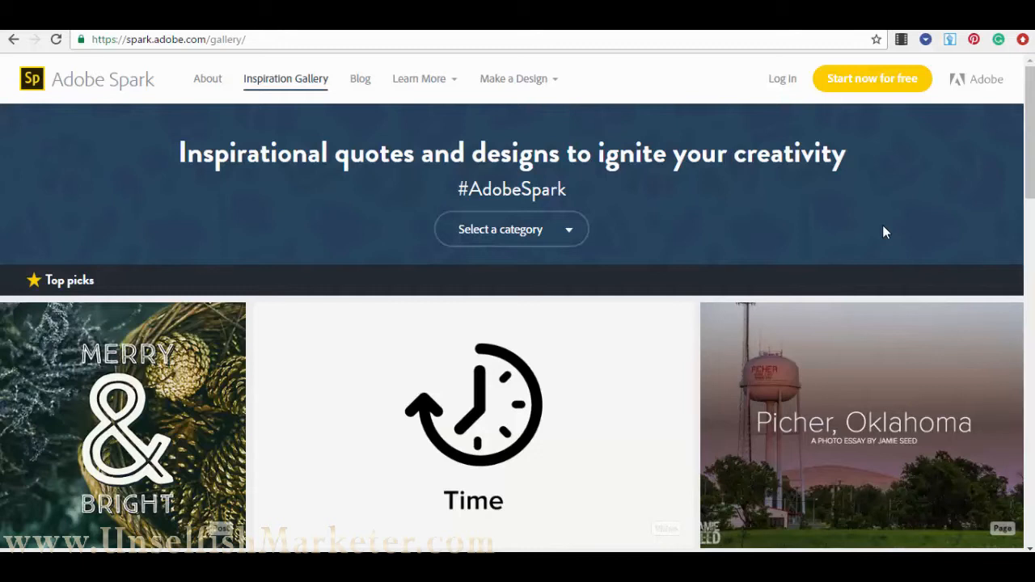
# - Log in to Adobe Spark with the Facebook account
pyautogui.click(785, 81)
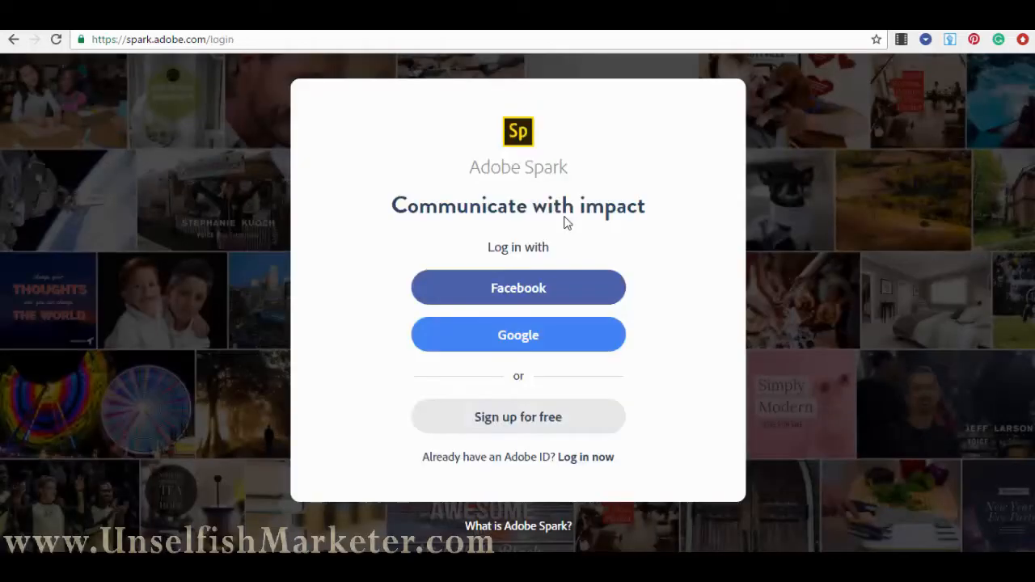
pyautogui.click(529, 293)
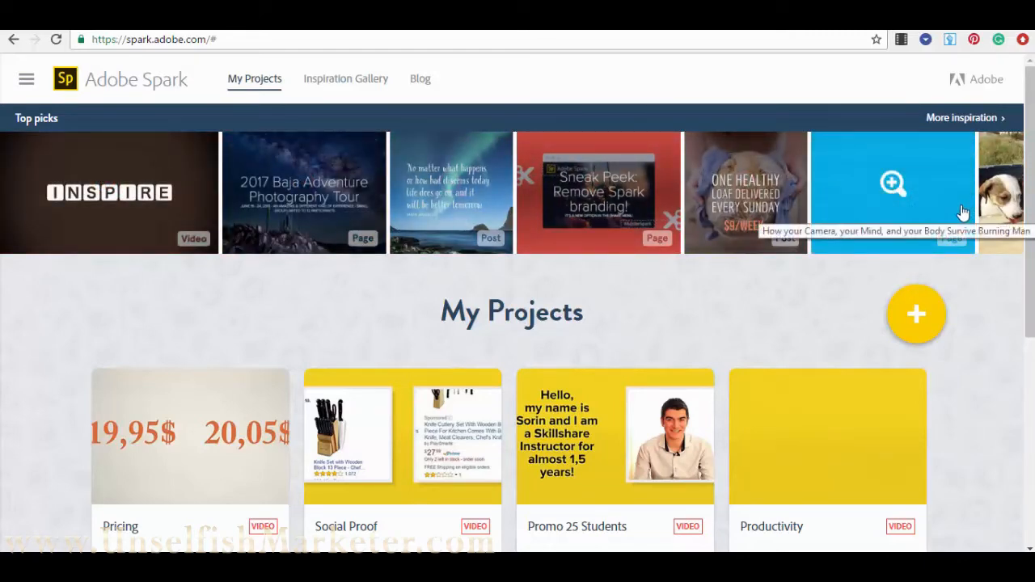
pyautogui.scroll(-1, 906, 203)
pyautogui.scroll(-1, 566, 219)
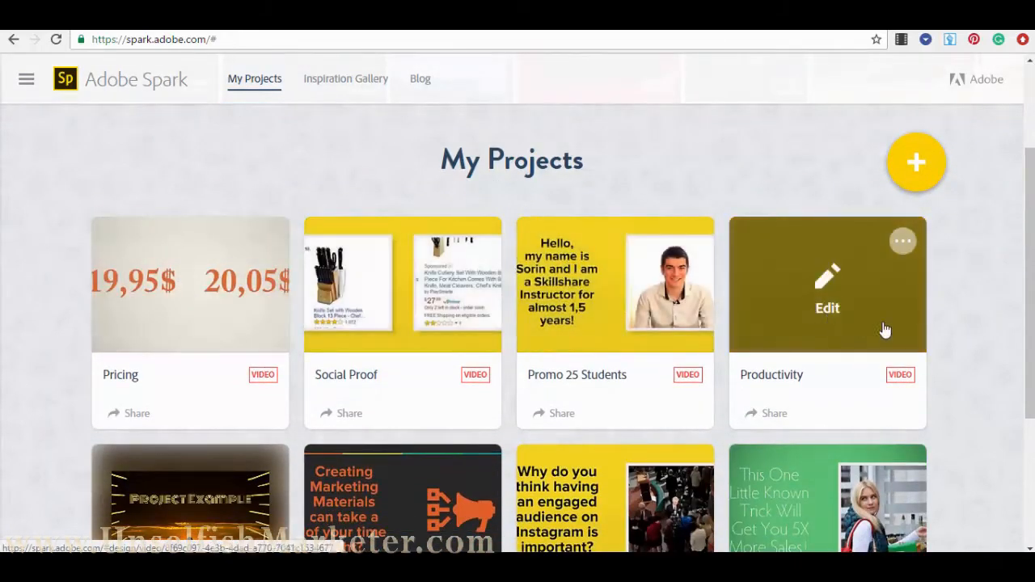
pyautogui.scroll(-3, 898, 348)
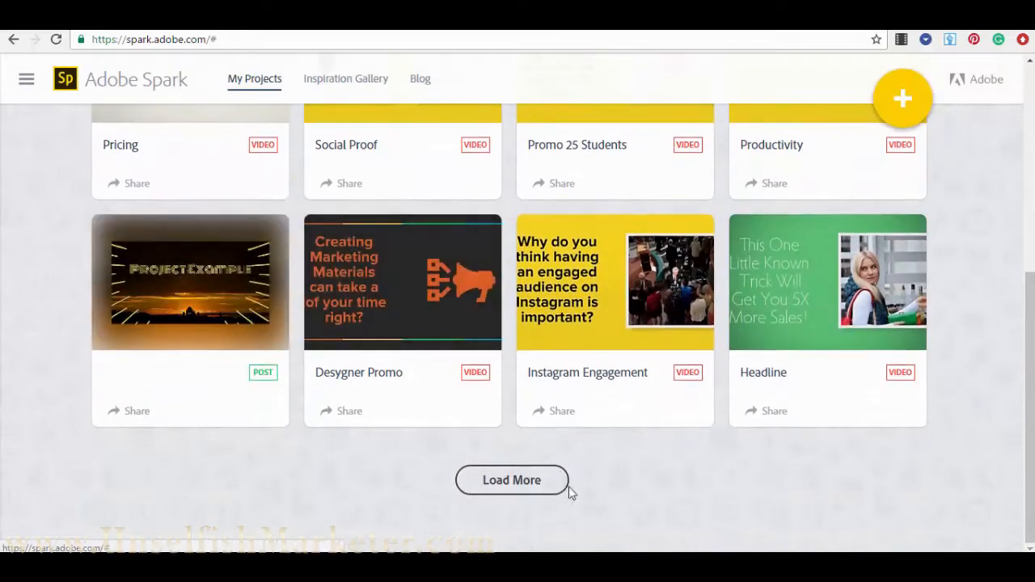
pyautogui.click(548, 483)
pyautogui.scroll(-4, 538, 445)
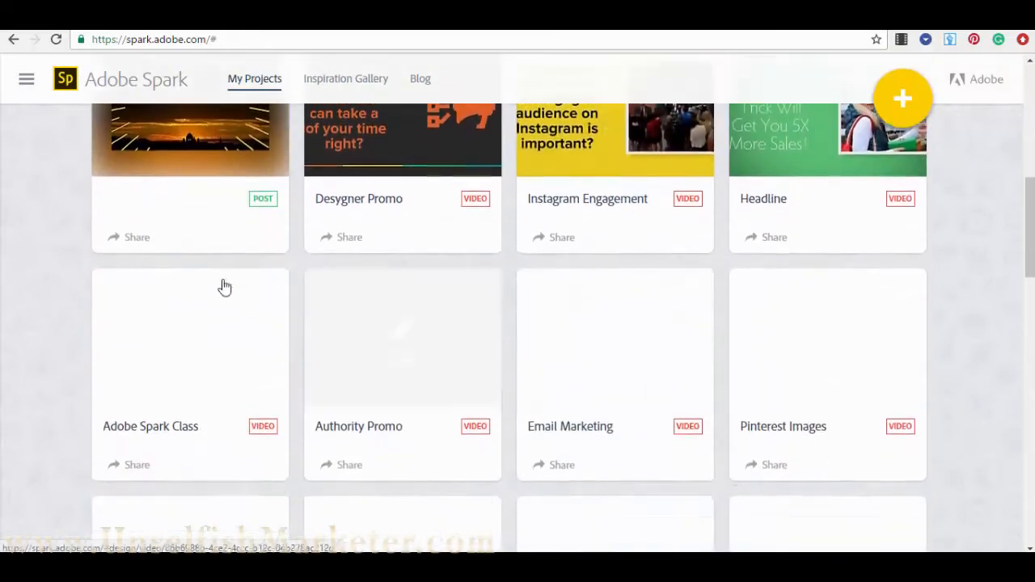
pyautogui.scroll(-2, 243, 275)
pyautogui.scroll(3, 310, 240)
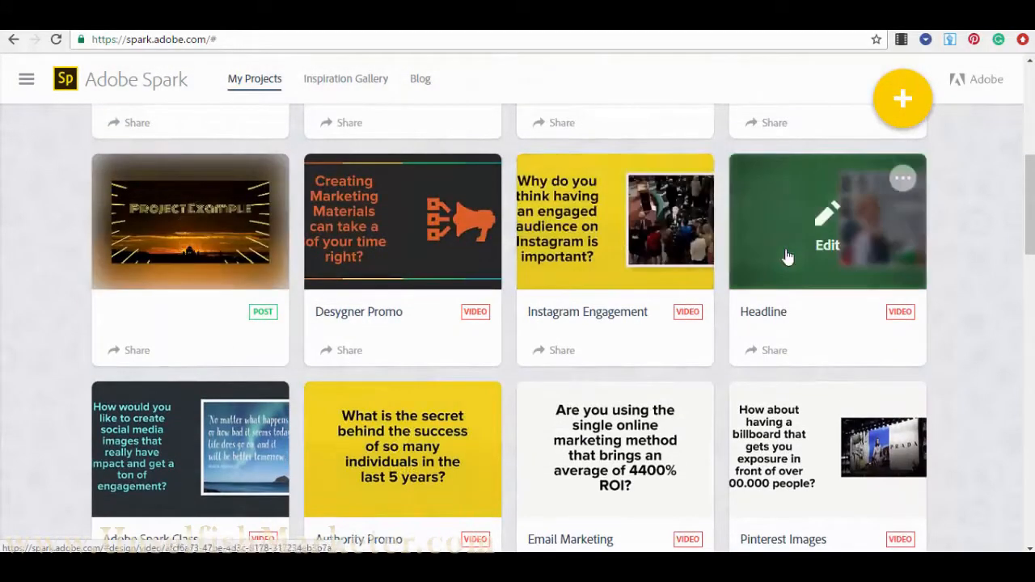
pyautogui.scroll(-2, 789, 257)
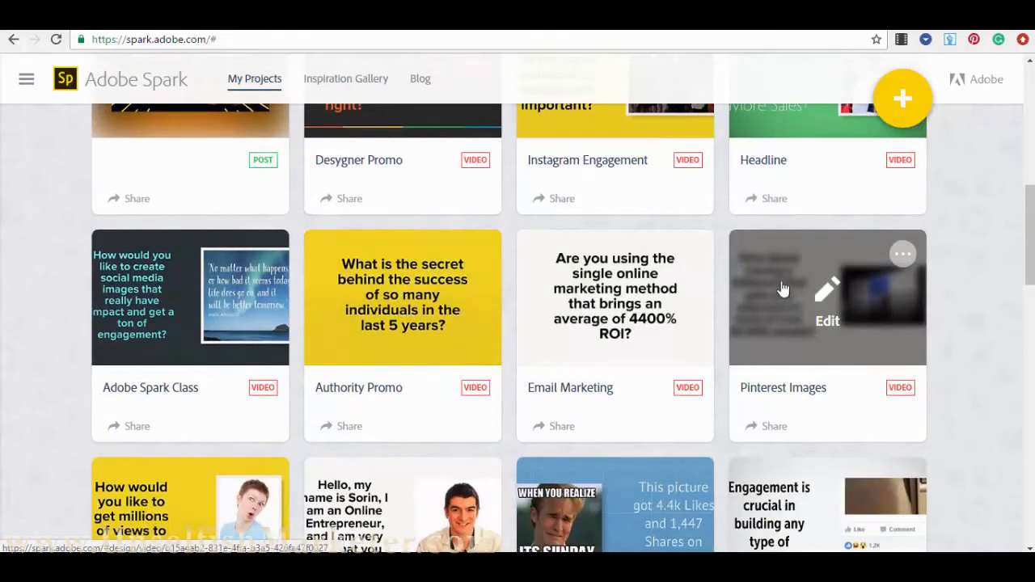
pyautogui.scroll(-10, 783, 289)
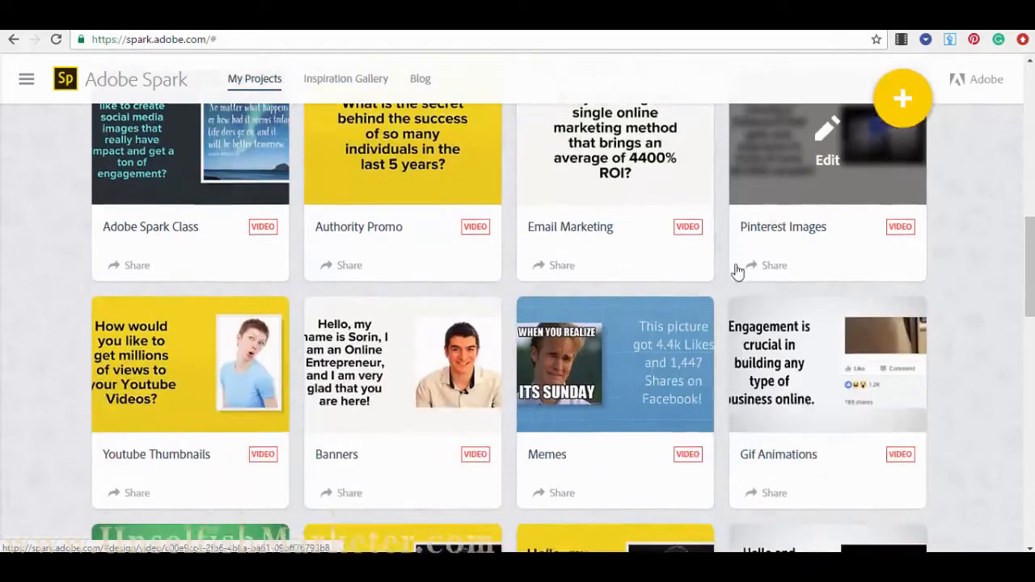
pyautogui.scroll(-3, 321, 243)
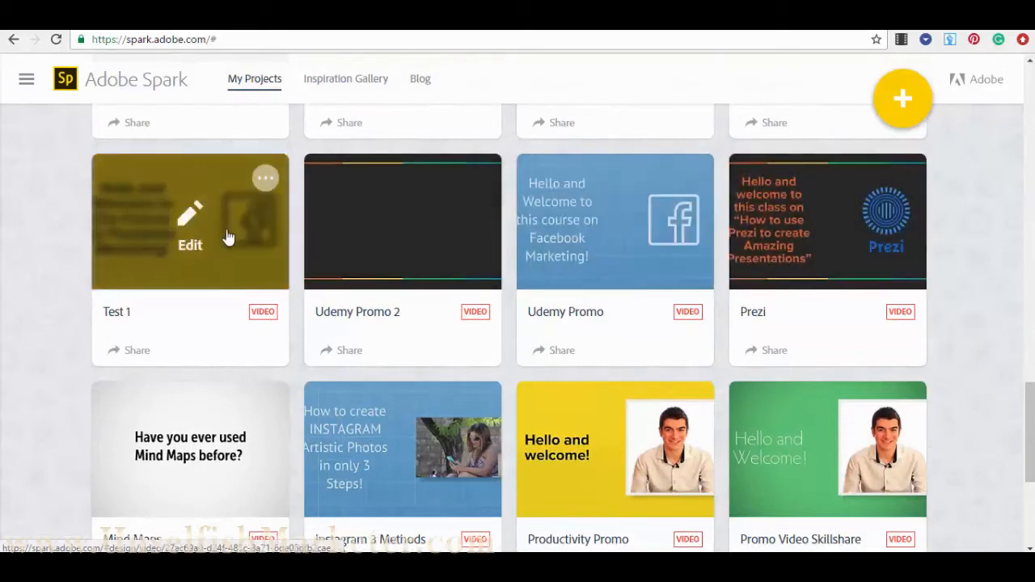
pyautogui.scroll(-1, 405, 289)
pyautogui.scroll(-4, 404, 289)
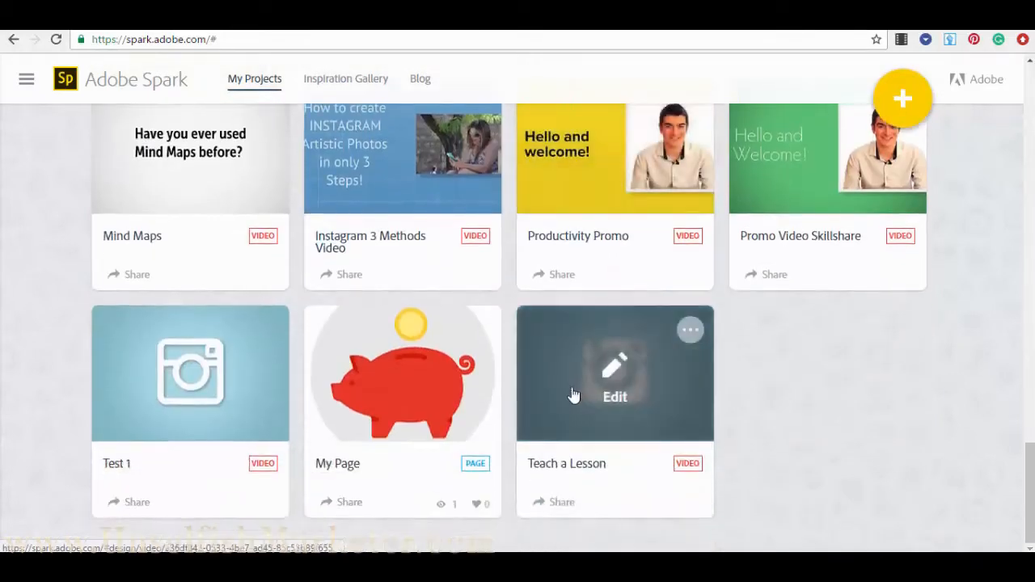
pyautogui.scroll(10, 573, 395)
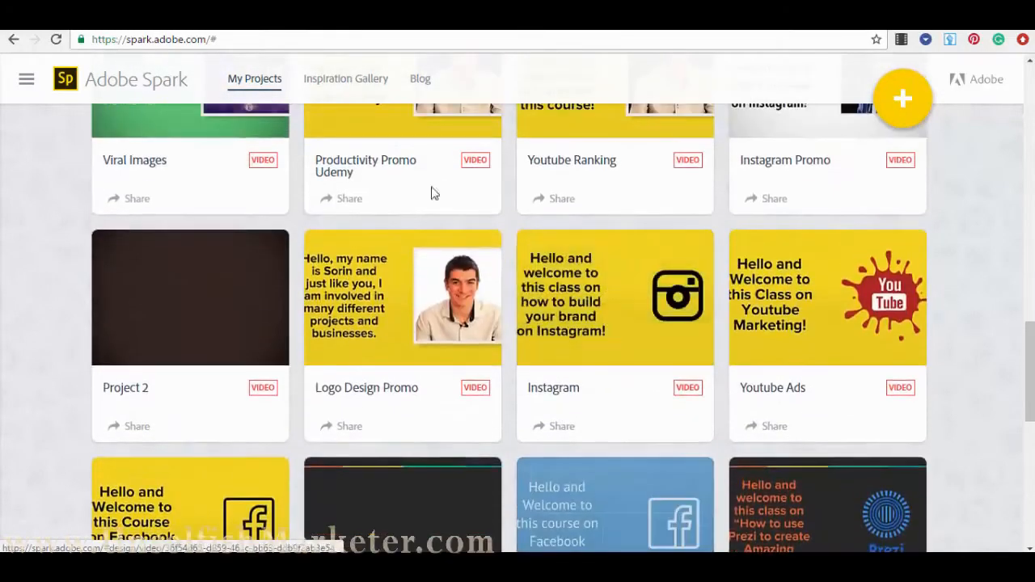
pyautogui.scroll(5, 464, 275)
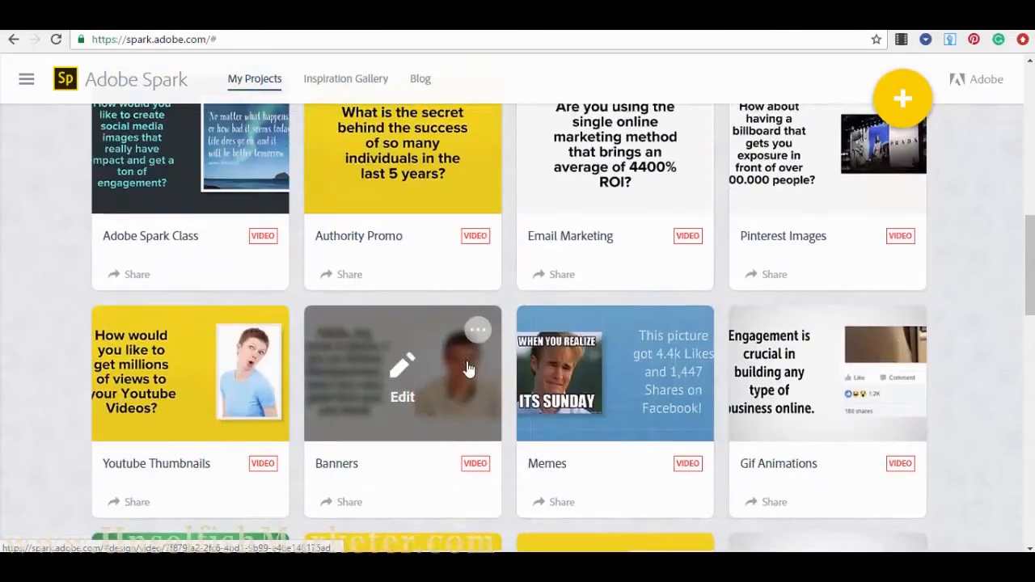
pyautogui.scroll(5, 468, 369)
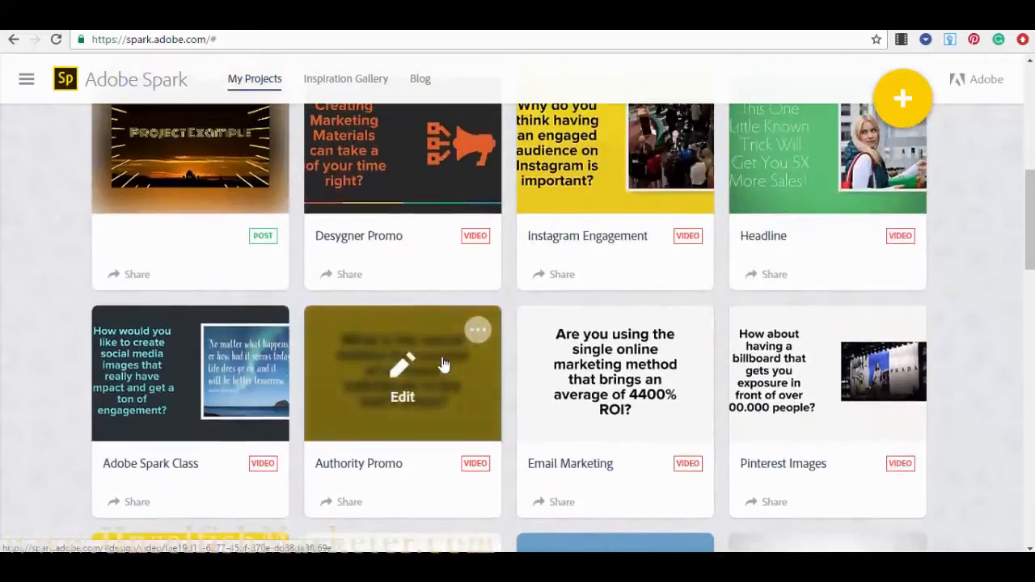
pyautogui.scroll(2, 413, 388)
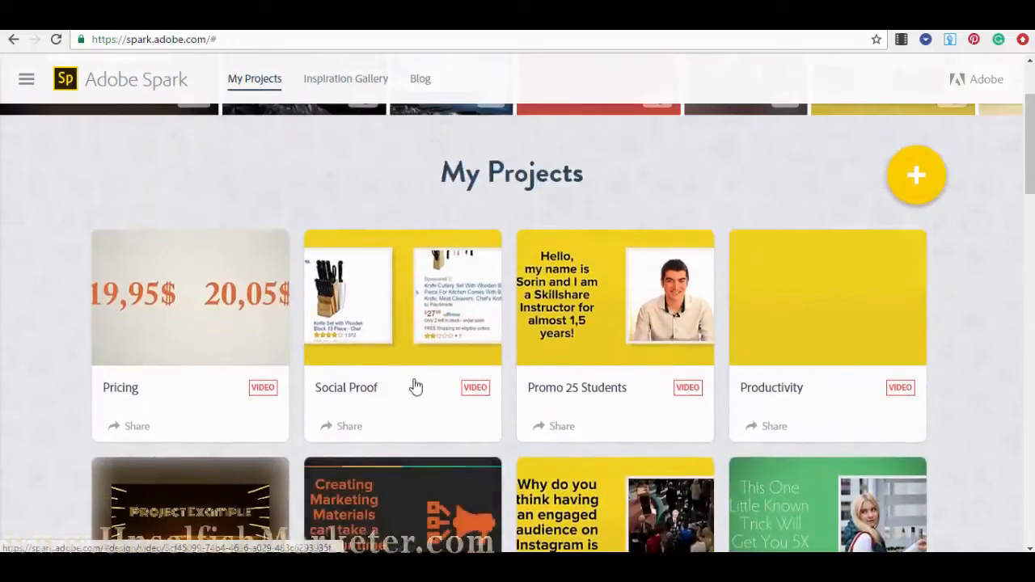
pyautogui.scroll(2, 412, 386)
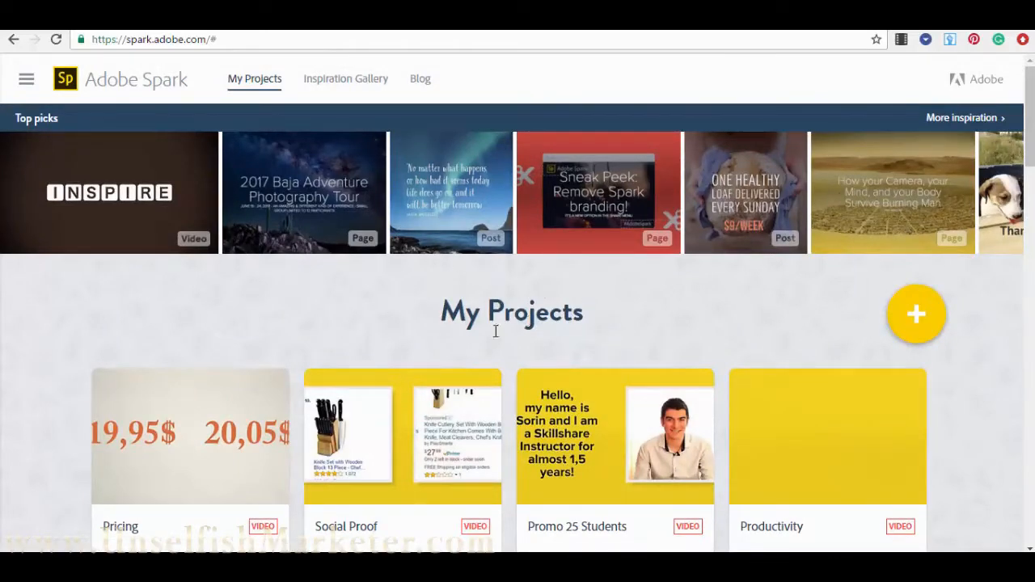
pyautogui.scroll(-2, 413, 340)
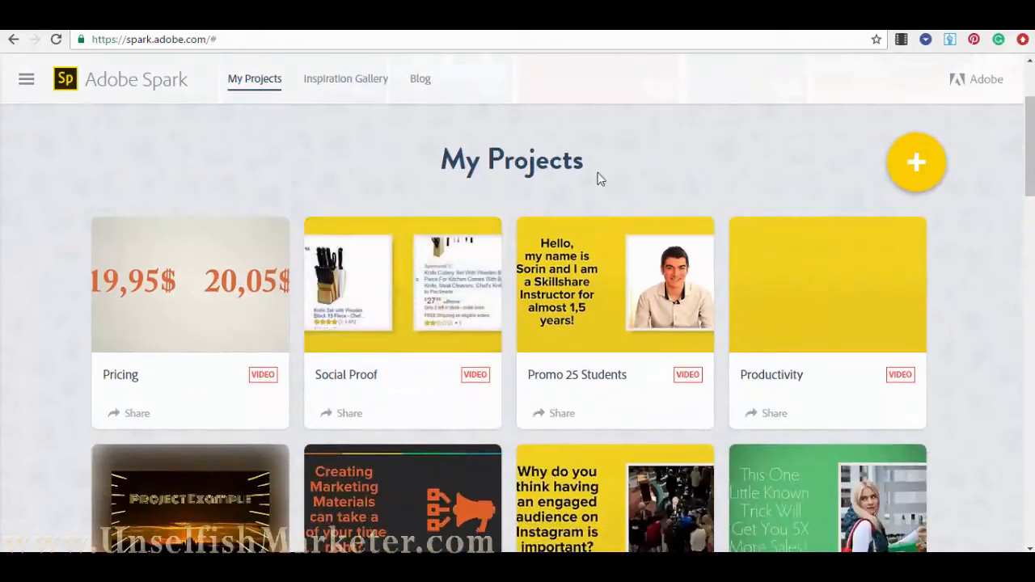
pyautogui.scroll(-2, 181, 266)
pyautogui.scroll(1, 214, 178)
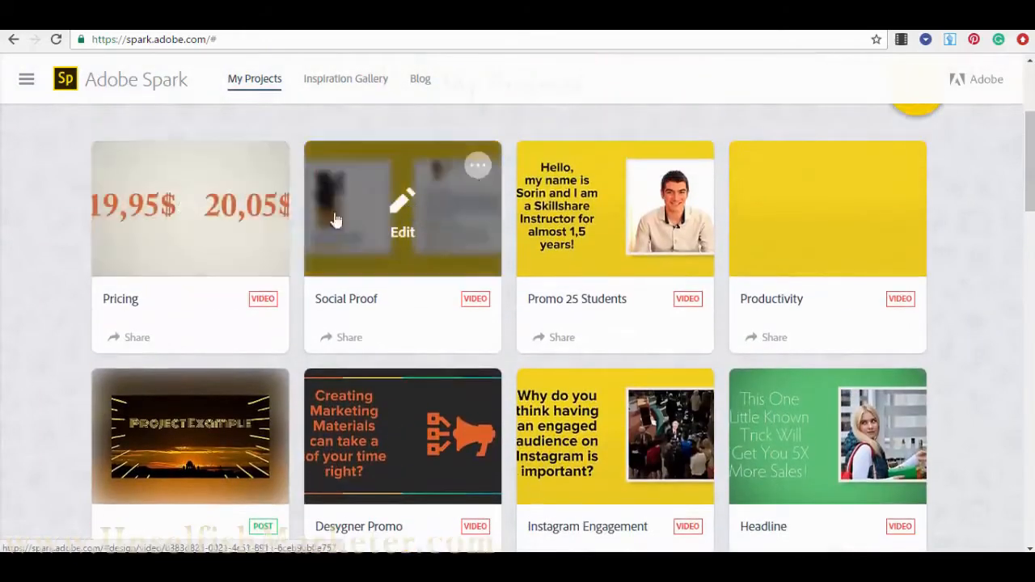
pyautogui.click(477, 167)
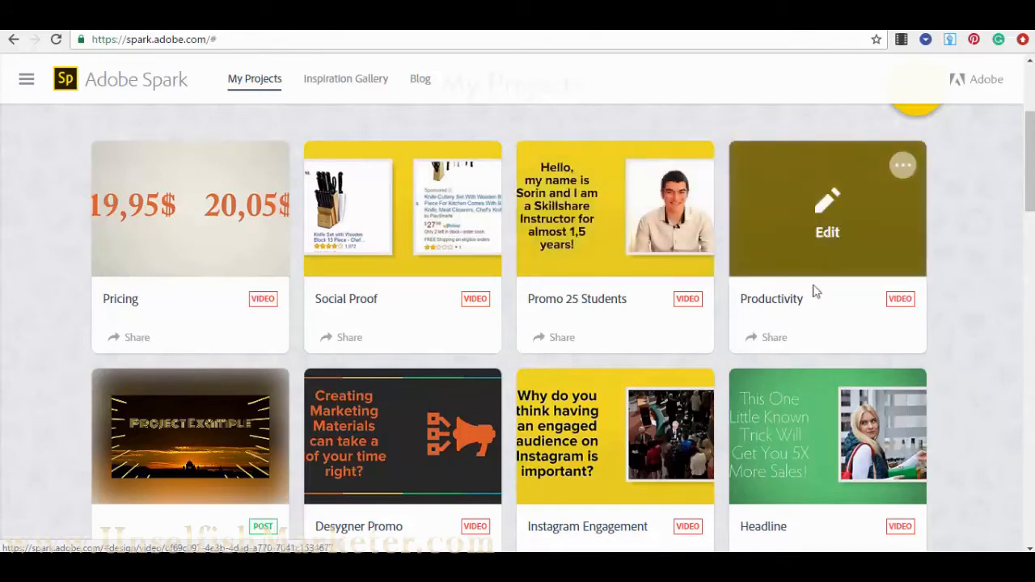
pyautogui.scroll(-3, 451, 335)
pyautogui.scroll(3, 396, 267)
pyautogui.scroll(3, 397, 267)
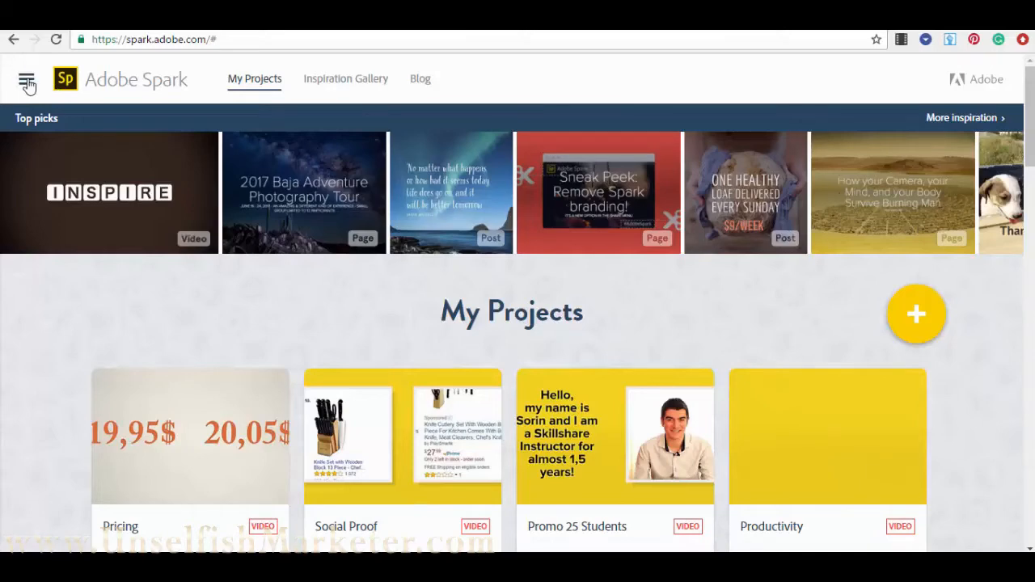
# - View the account Settings from the user dropdown, then close them to return to My Projects
pyautogui.click(27, 84)
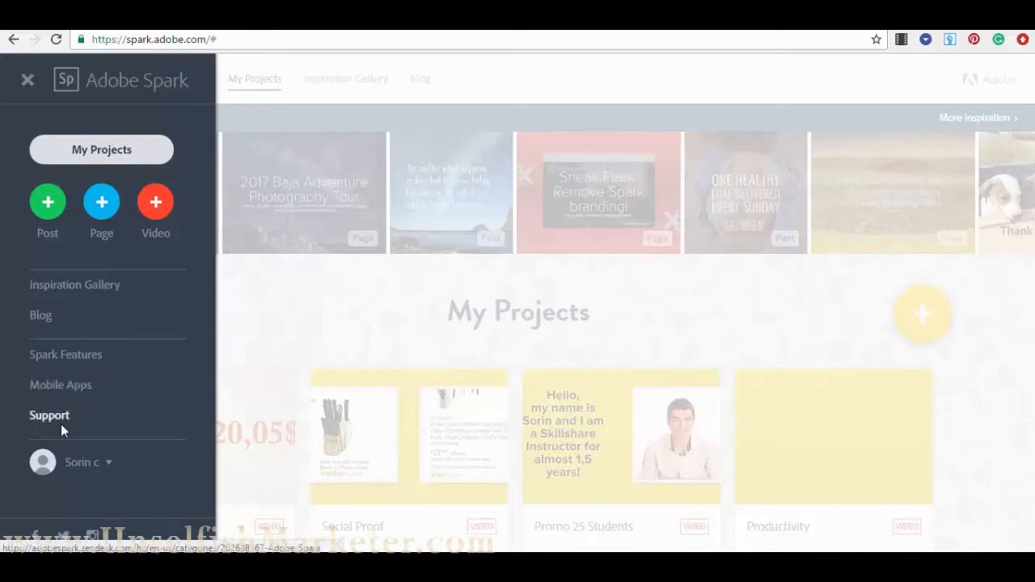
pyautogui.click(107, 465)
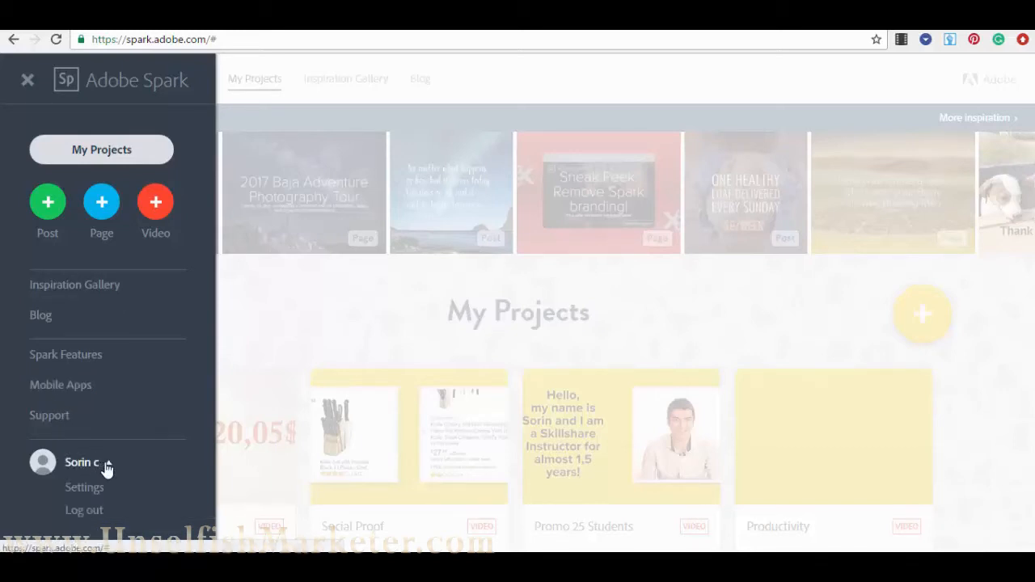
pyautogui.scroll(-1, 104, 470)
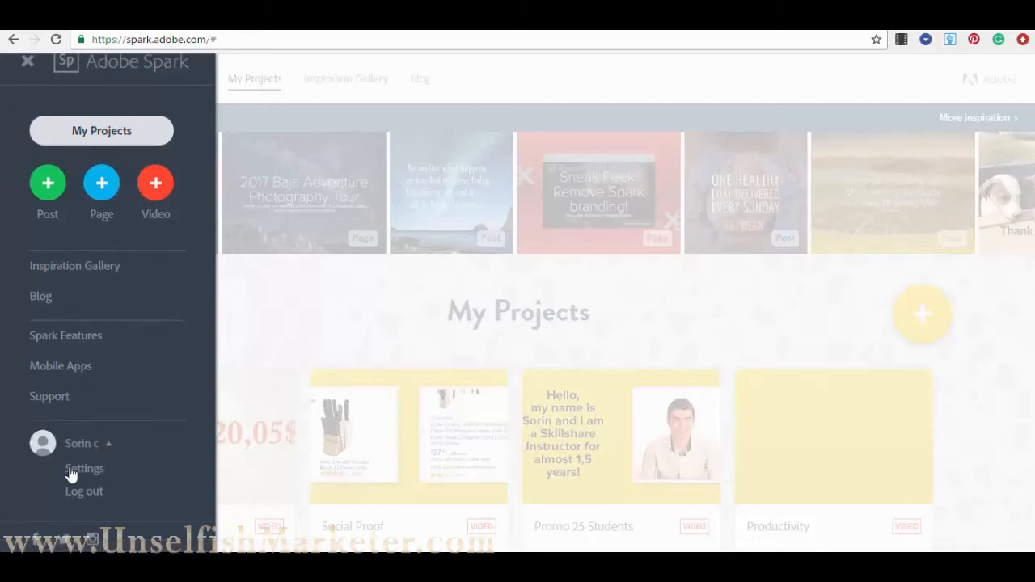
pyautogui.click(94, 473)
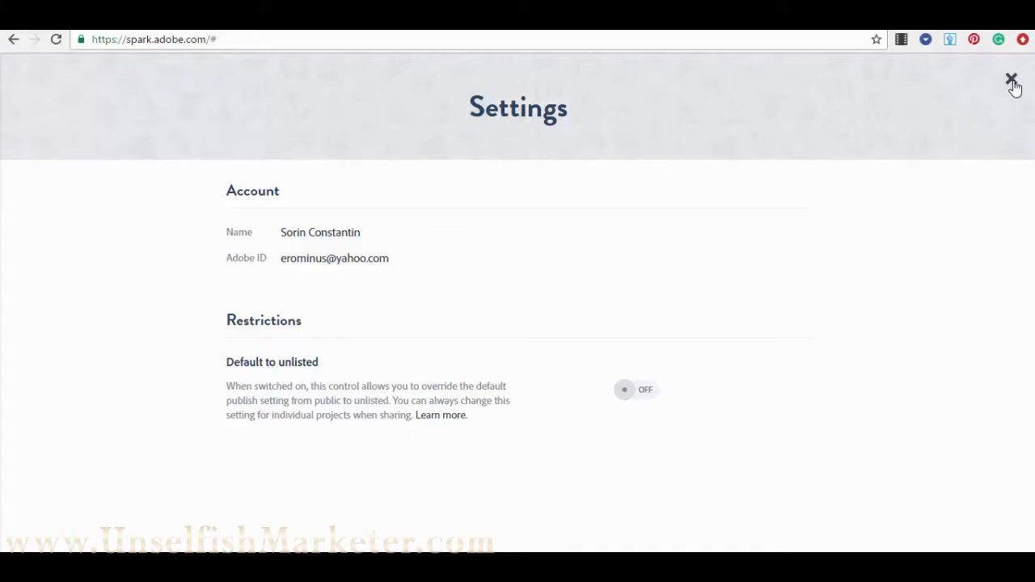
pyautogui.click(1013, 83)
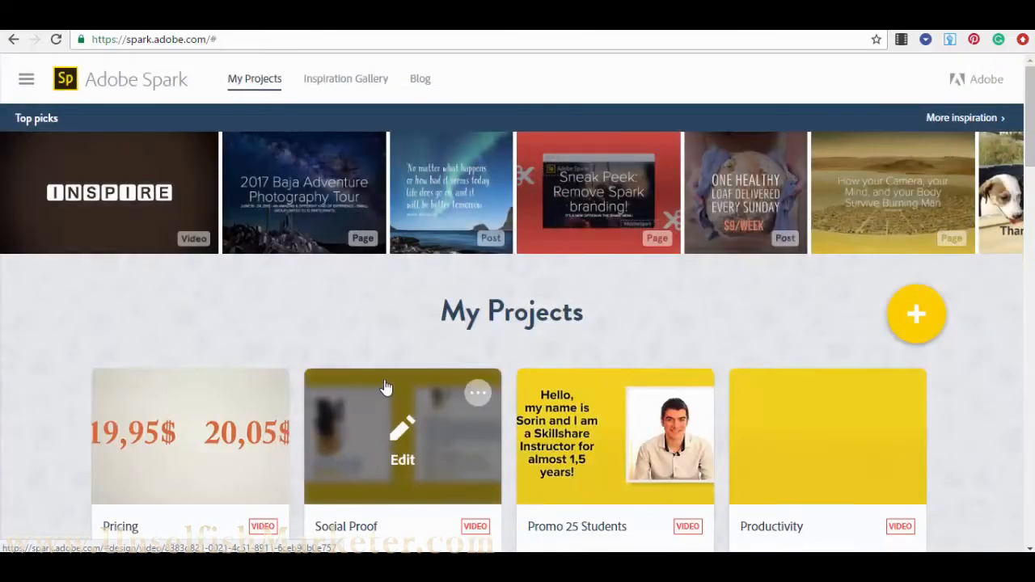
pyautogui.scroll(-15, 389, 381)
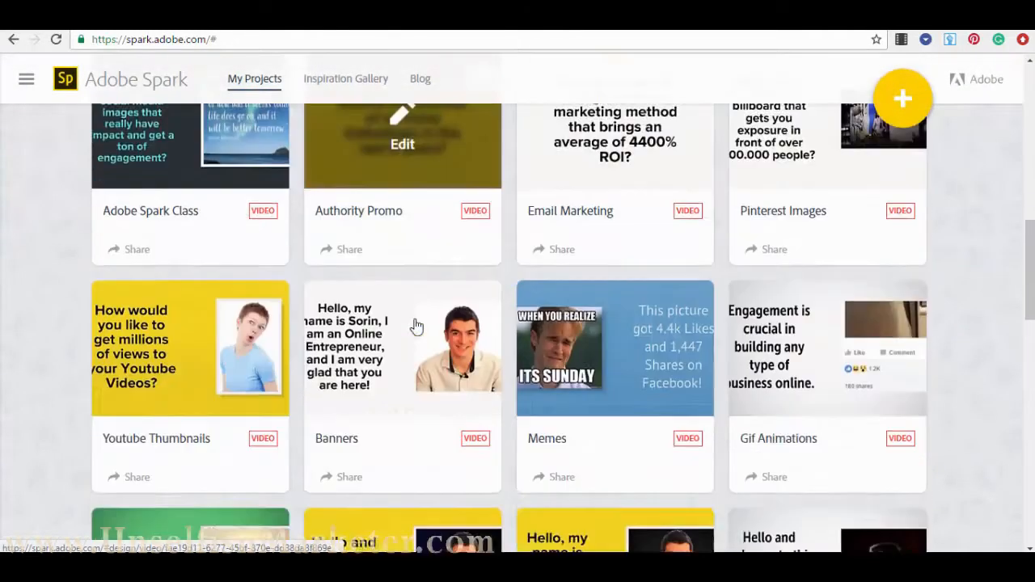
pyautogui.scroll(-10, 413, 327)
pyautogui.scroll(11, 481, 230)
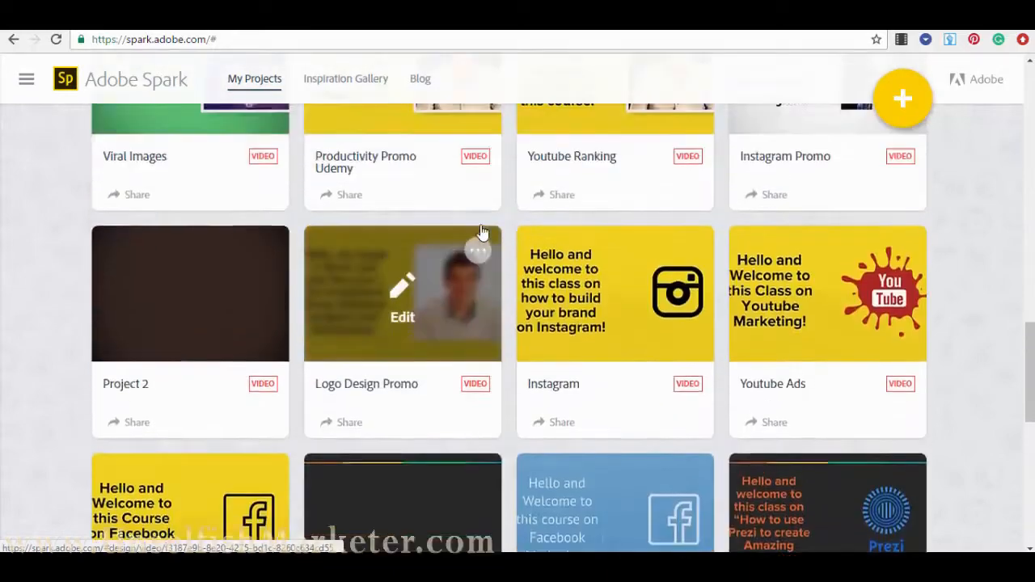
pyautogui.scroll(10, 481, 231)
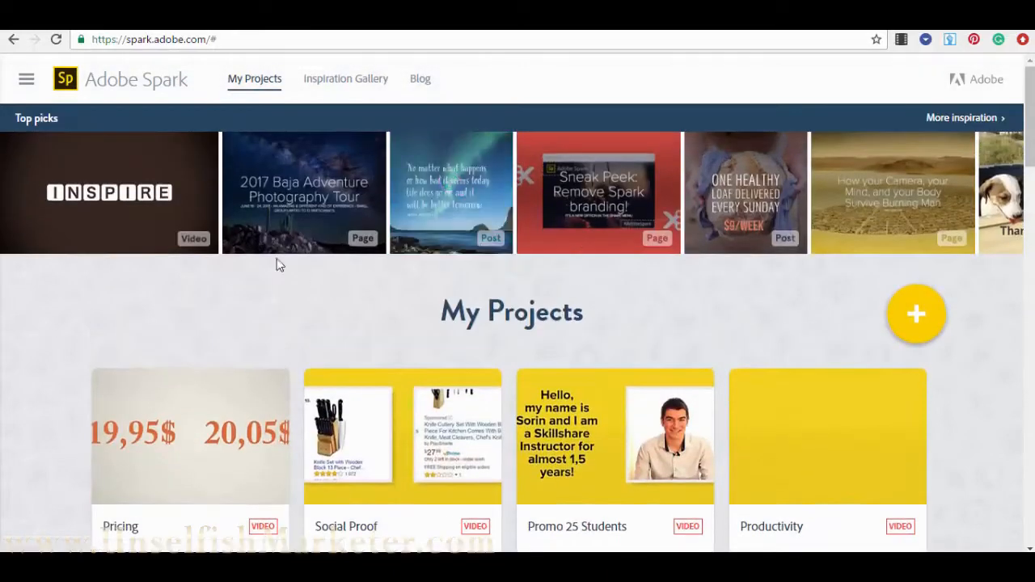
pyautogui.click(30, 81)
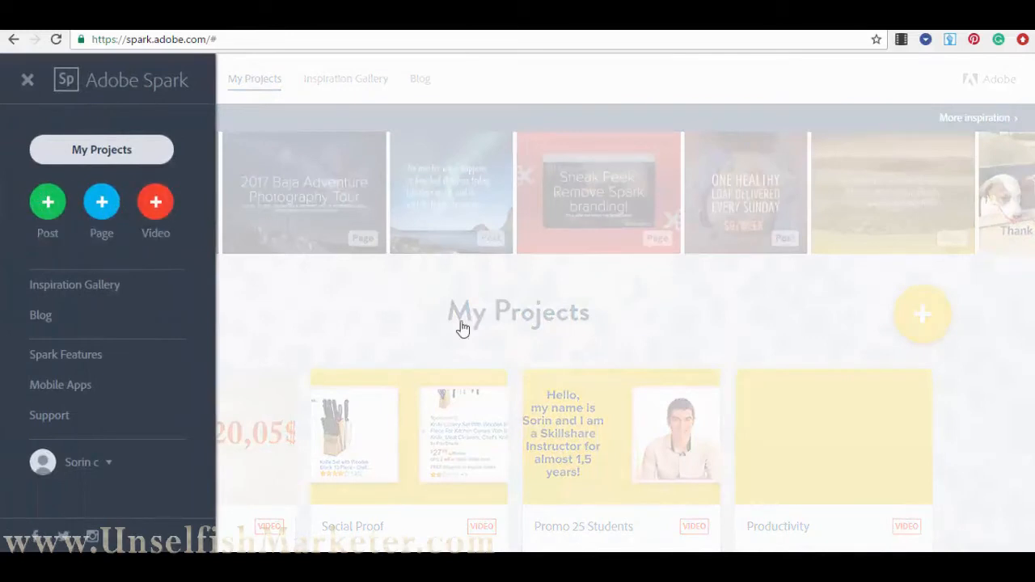
pyautogui.click(344, 334)
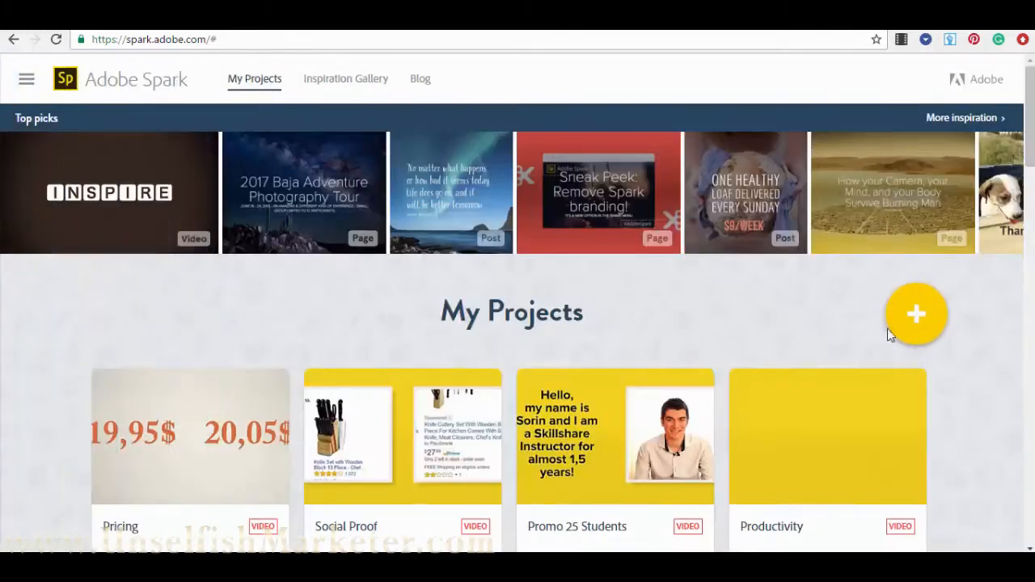
# - Bring up the new-project chooser, then close it without creating anything
pyautogui.click(918, 320)
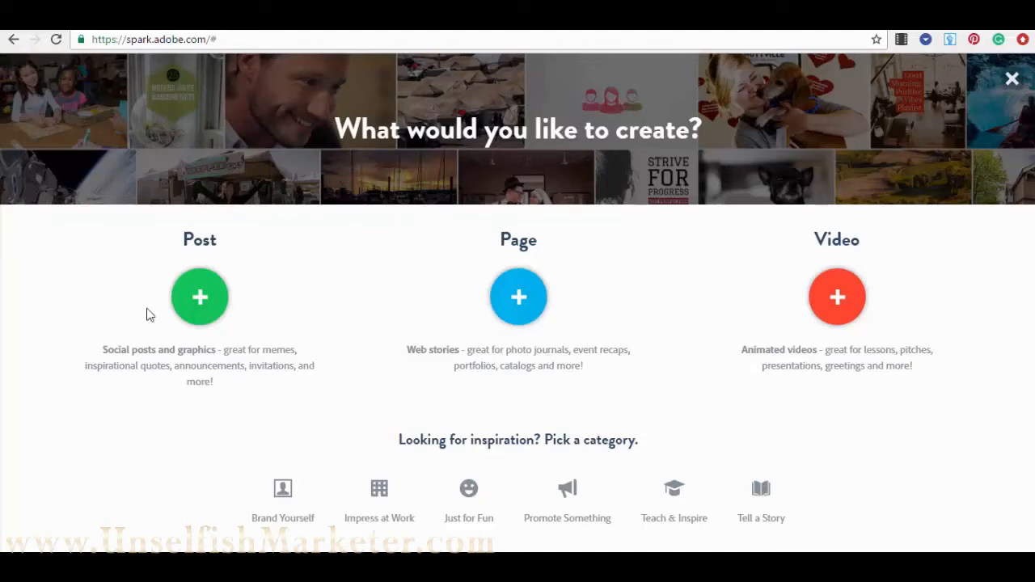
pyautogui.click(1012, 79)
pyautogui.scroll(-6, 513, 419)
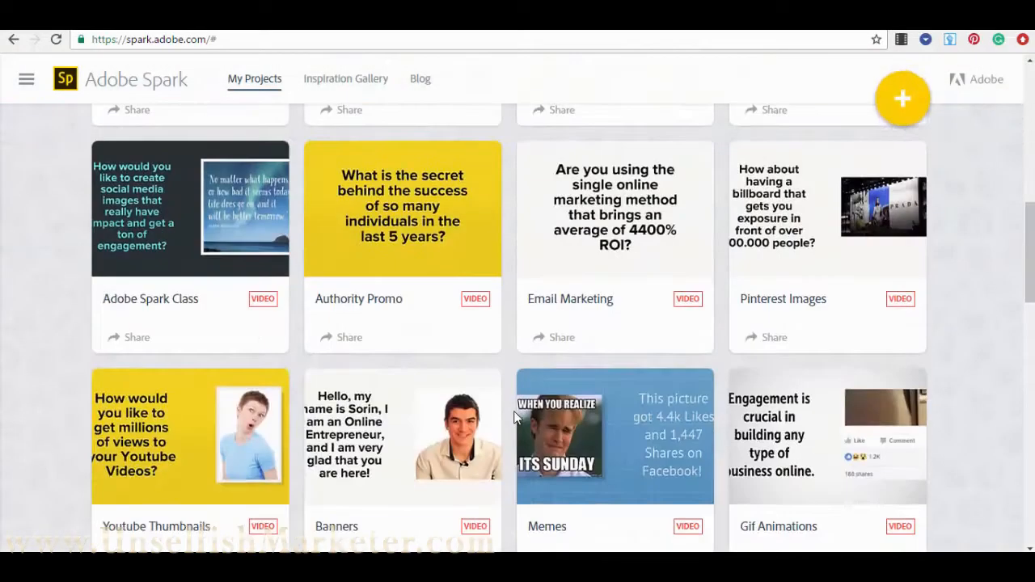
pyautogui.scroll(8, 512, 418)
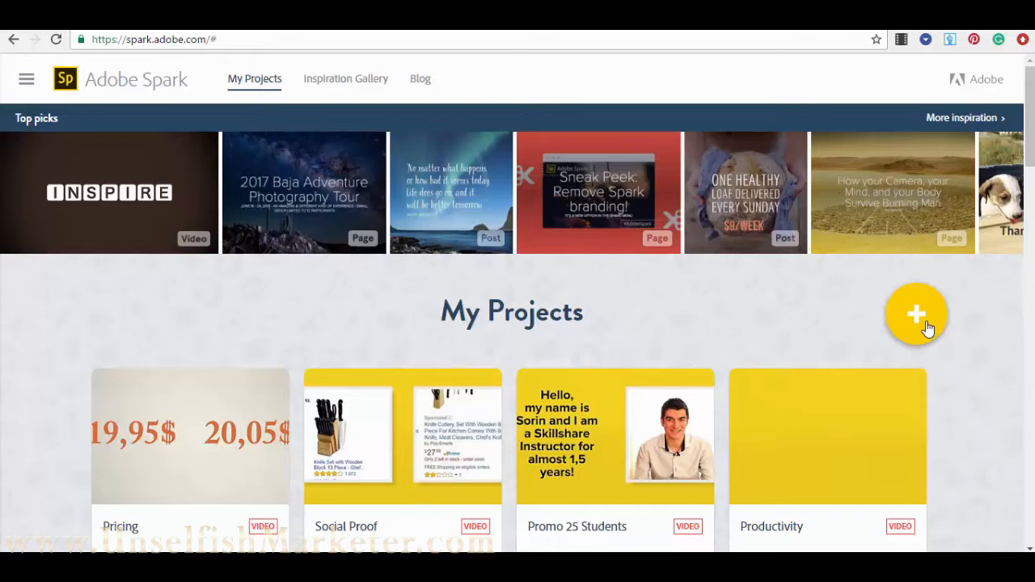
pyautogui.click(27, 81)
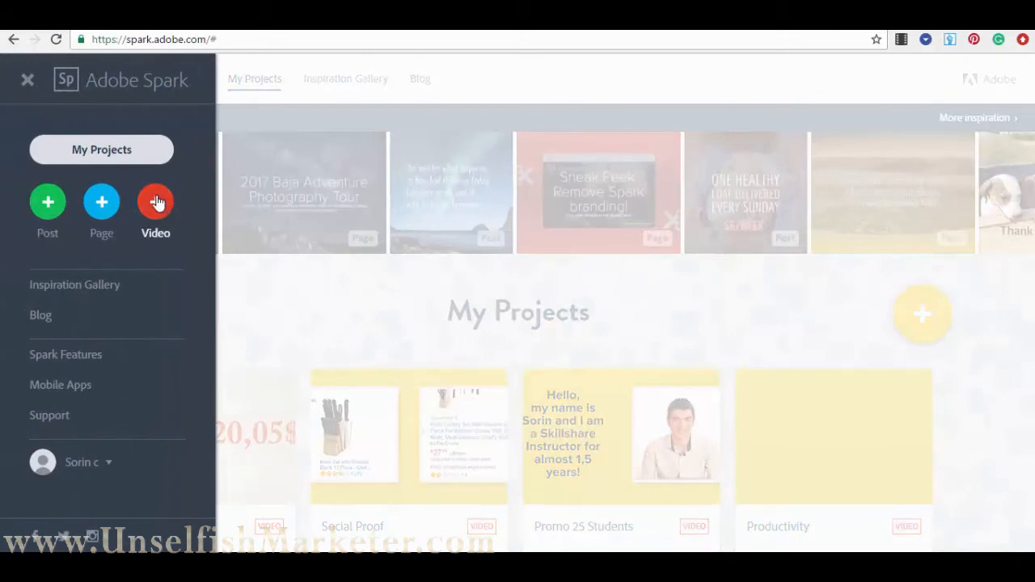
# - Start a new Post and enter 'Test 1' as its message
pyautogui.click(48, 207)
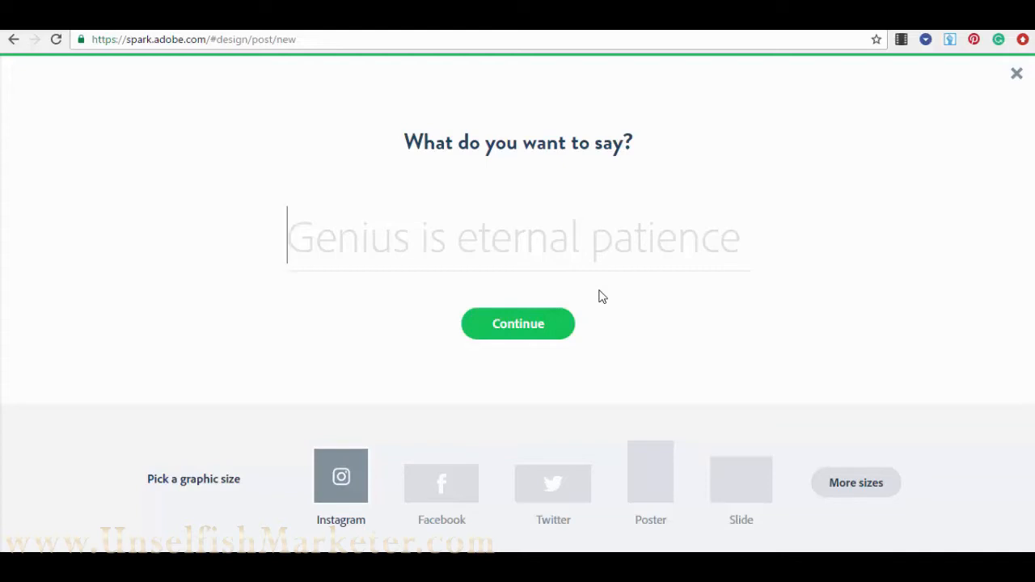
pyautogui.write('Test')
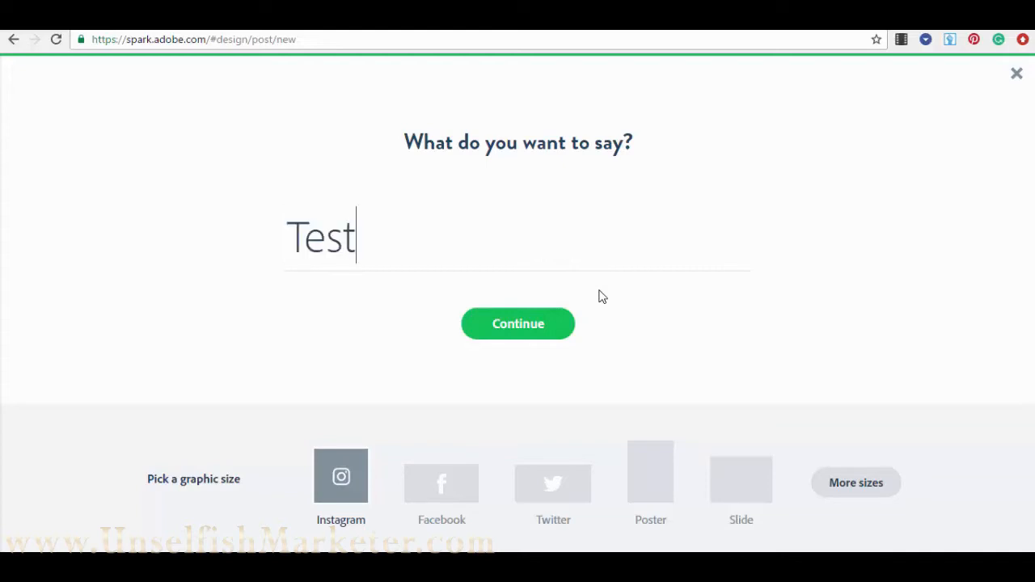
pyautogui.write(' 1')
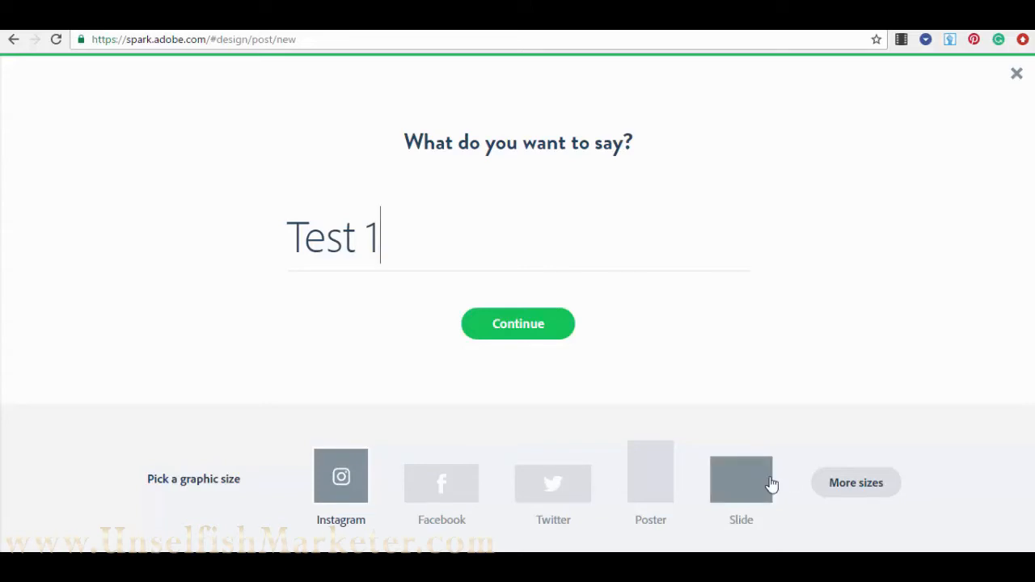
# - Browse the extra size options, pick the Facebook size, and generate the 'Test 1' post
pyautogui.click(856, 485)
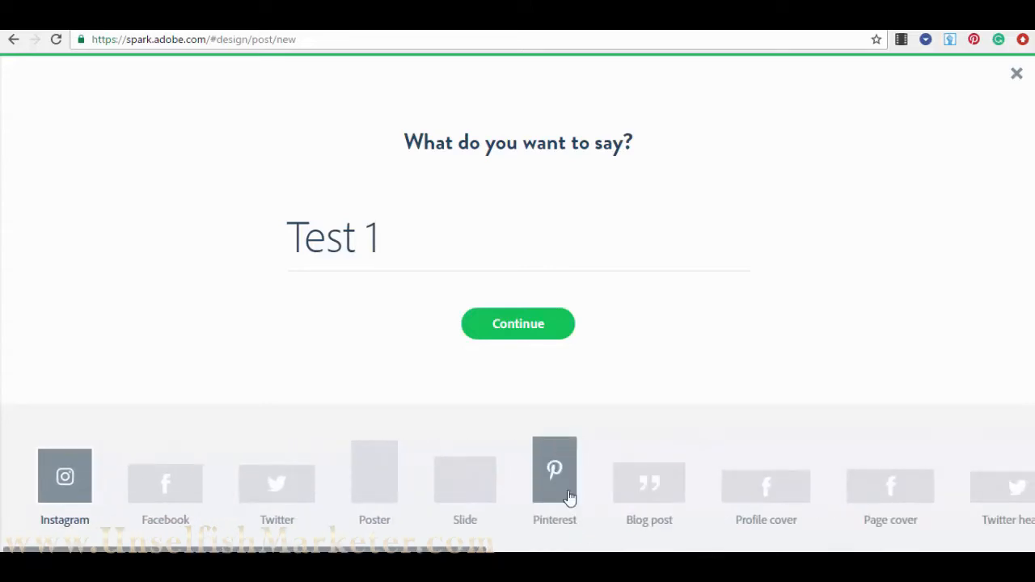
pyautogui.moveTo(482, 550); pyautogui.dragTo(564, 550)
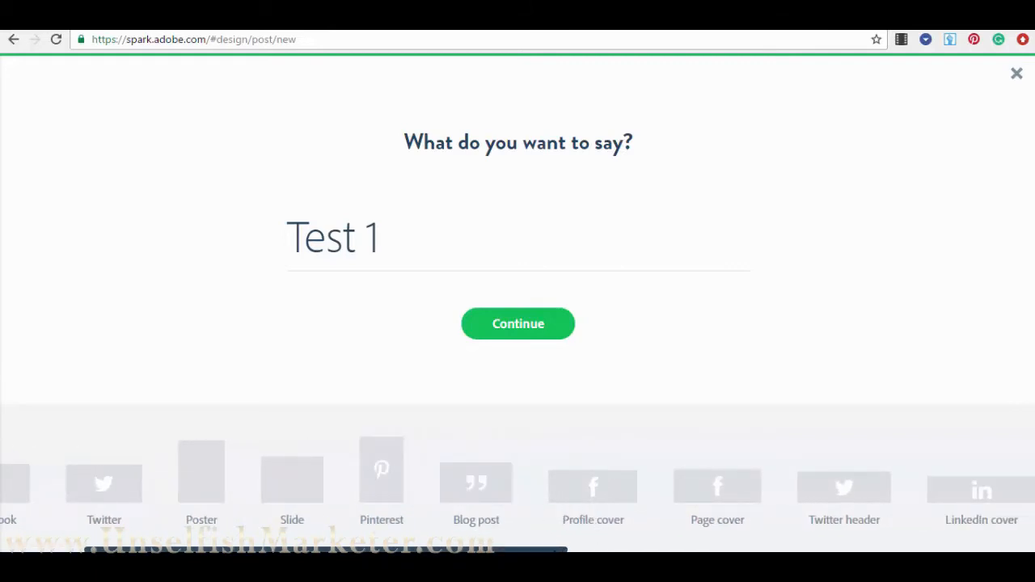
pyautogui.moveTo(555, 550); pyautogui.dragTo(905, 550)
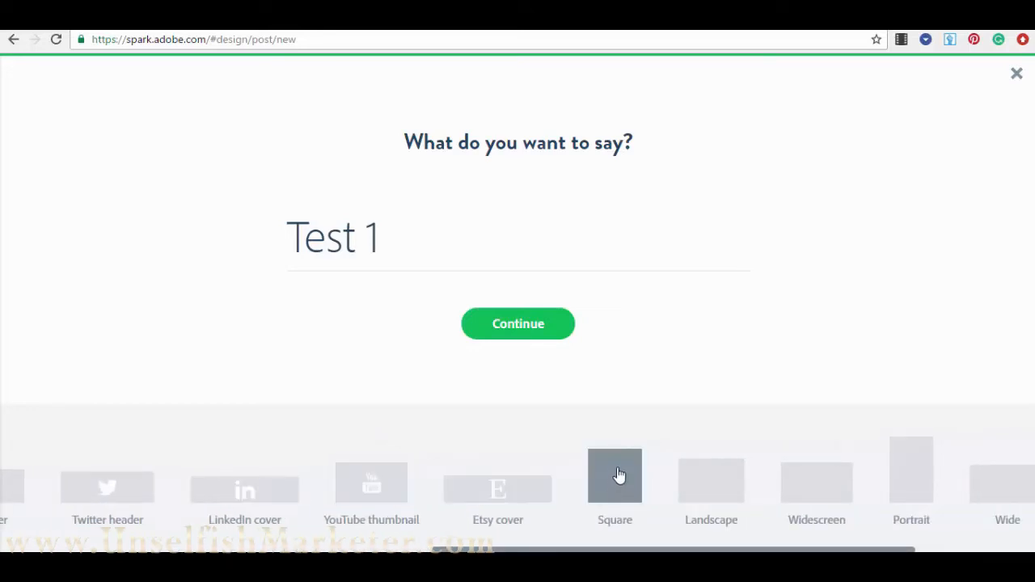
pyautogui.hscroll(2, 686, 529)
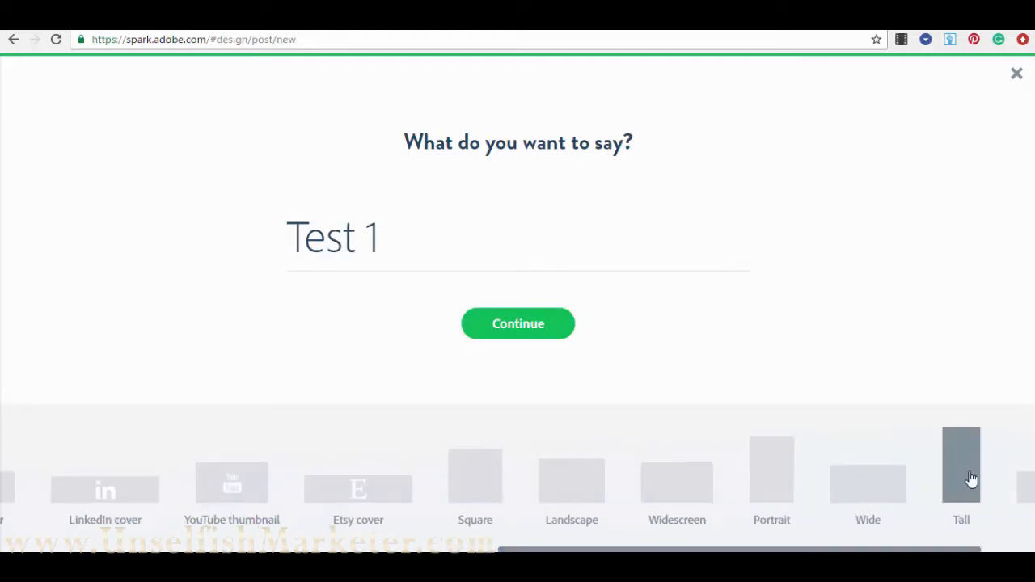
pyautogui.hscroll(2, 967, 486)
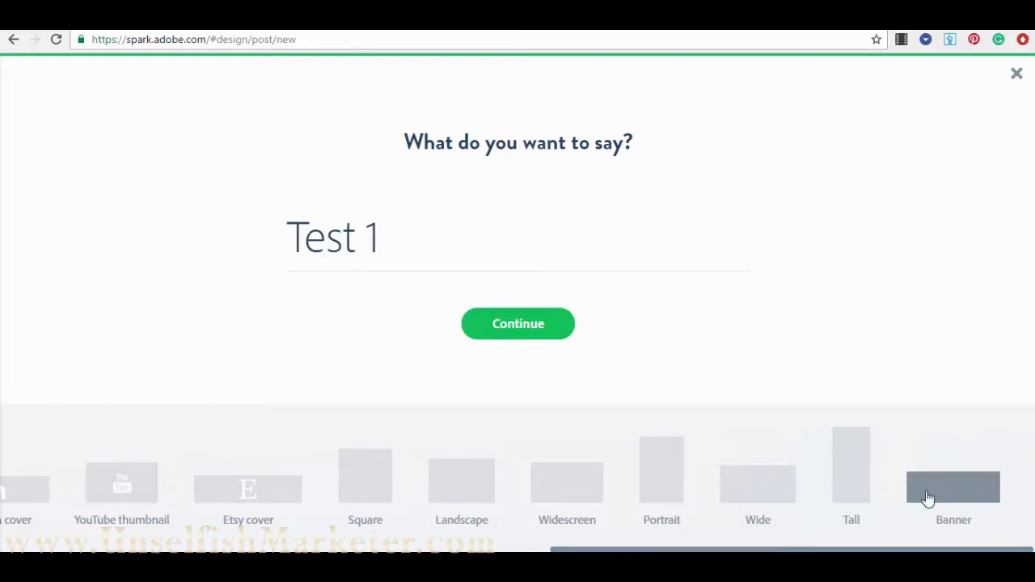
pyautogui.moveTo(908, 550); pyautogui.dragTo(361, 550)
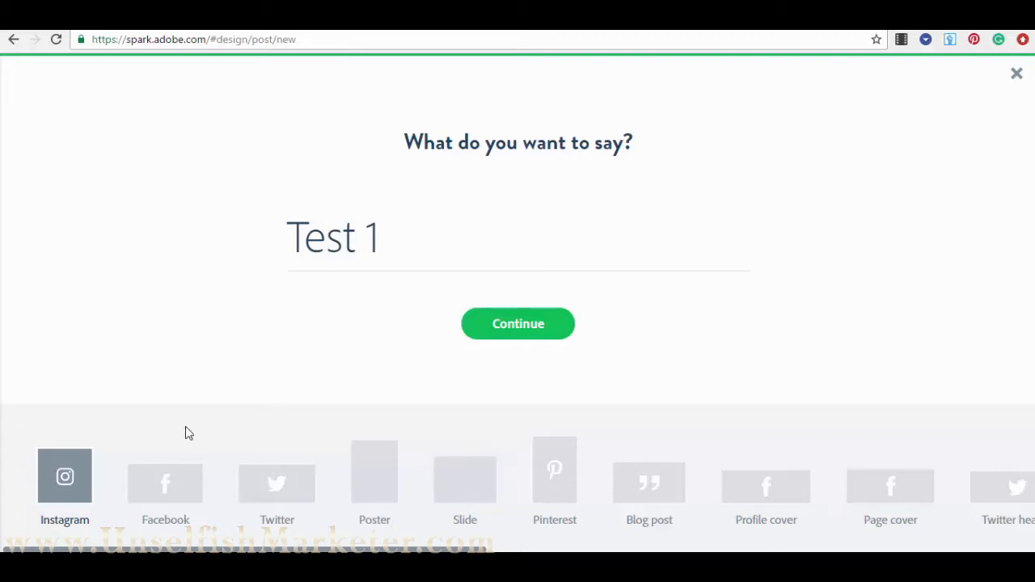
pyautogui.click(175, 488)
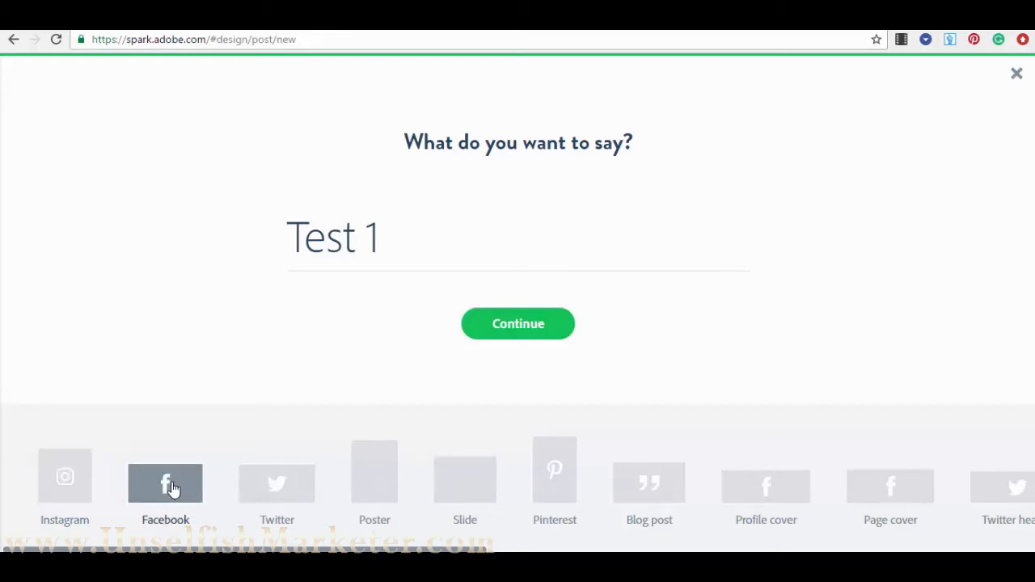
pyautogui.click(530, 330)
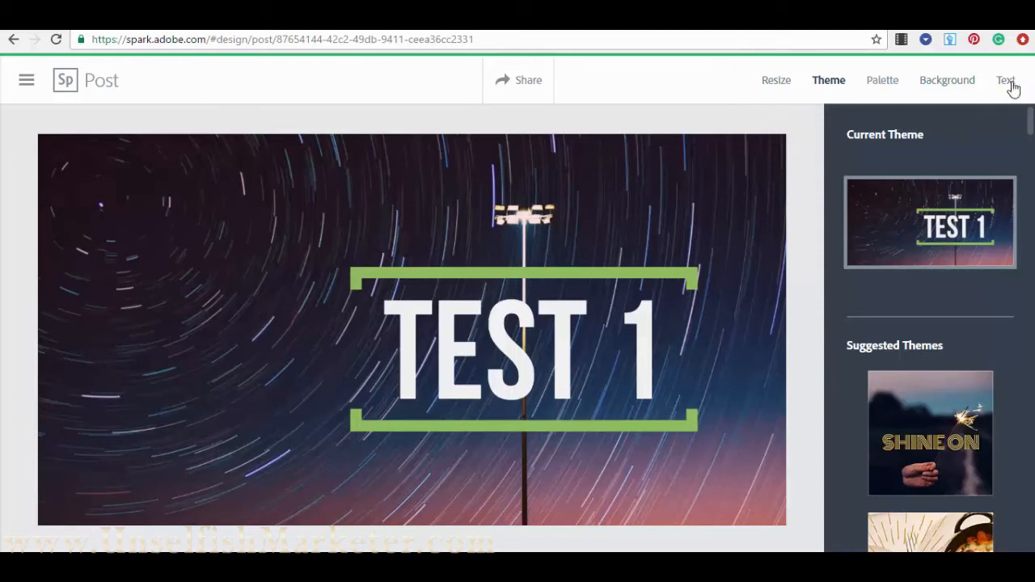
pyautogui.click(778, 84)
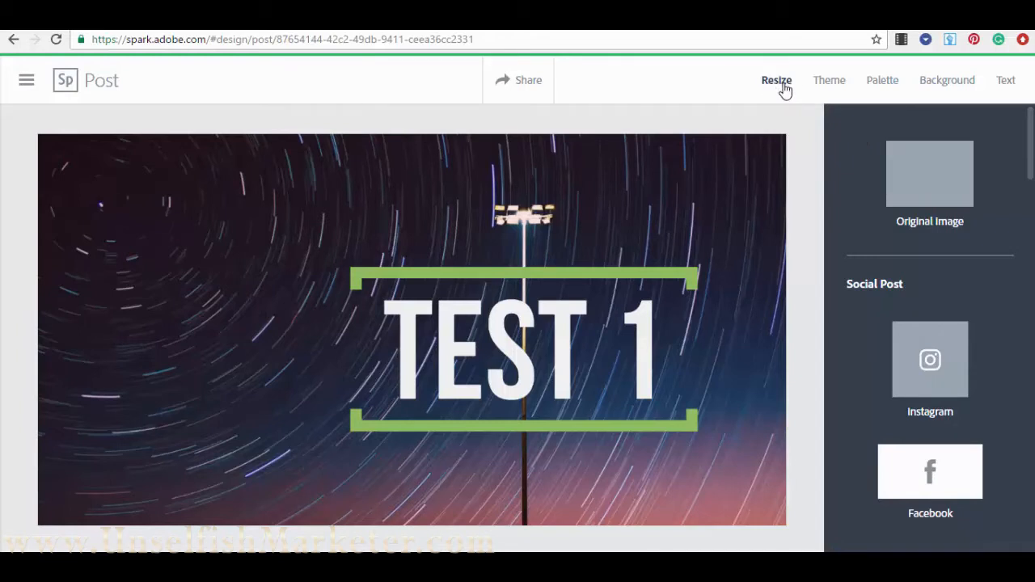
pyautogui.scroll(-2, 942, 326)
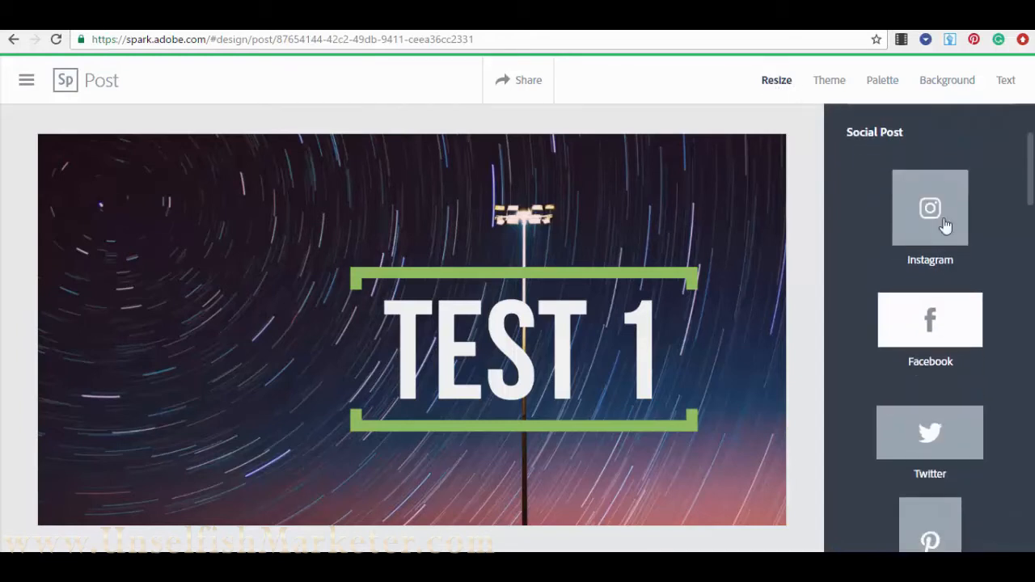
pyautogui.scroll(-7, 938, 243)
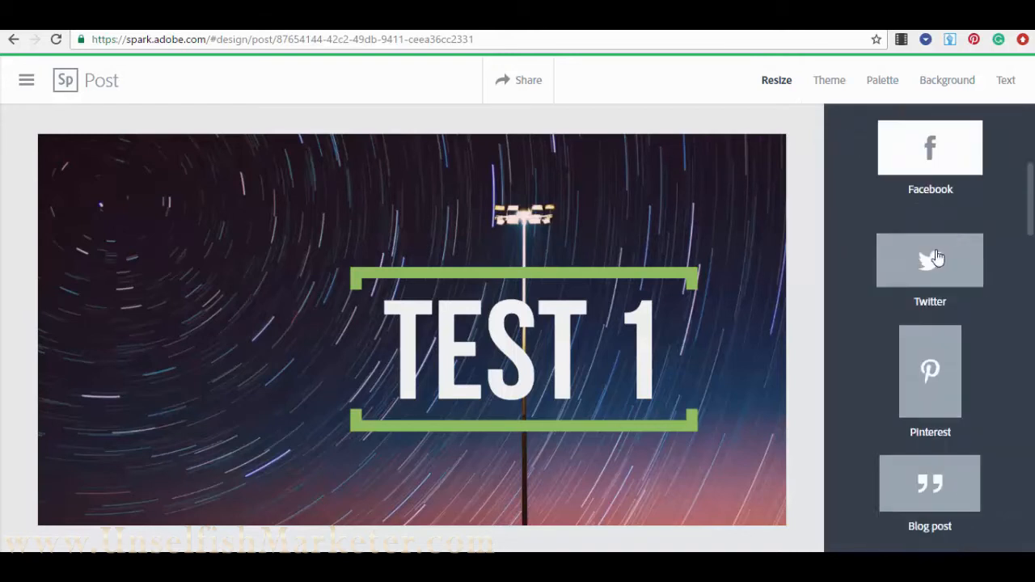
pyautogui.scroll(-10, 928, 268)
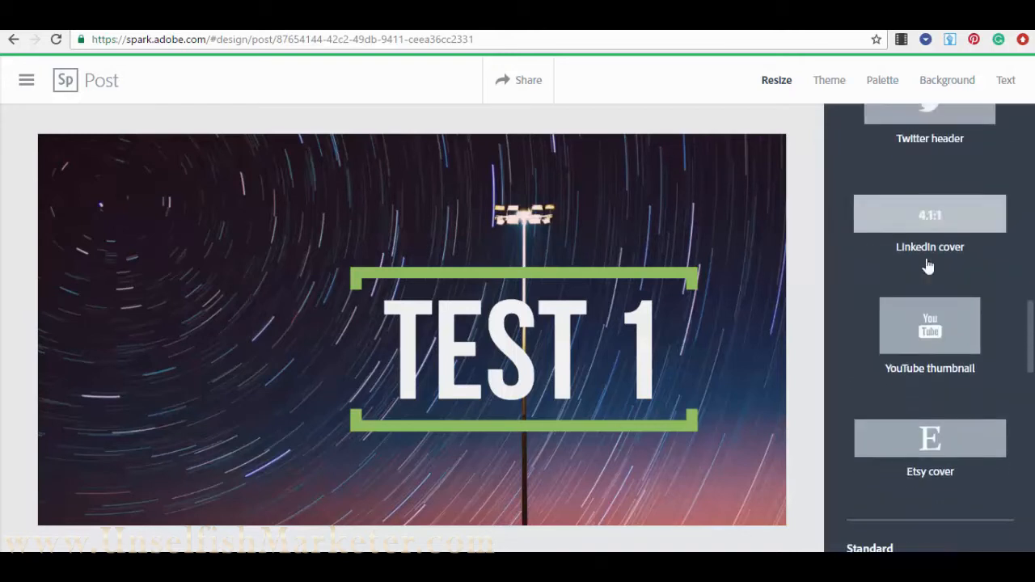
pyautogui.scroll(-1, 930, 356)
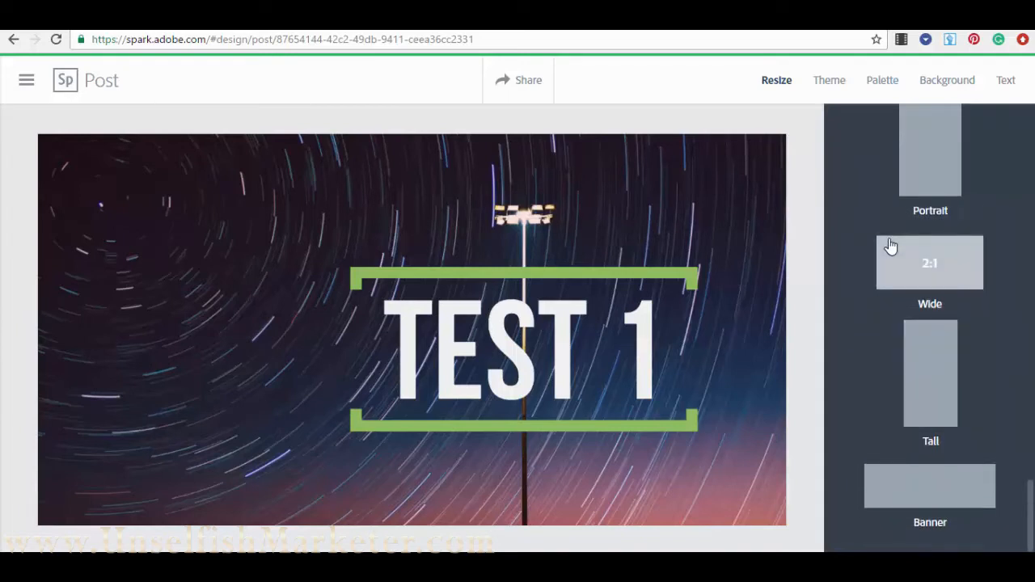
pyautogui.scroll(3, 924, 277)
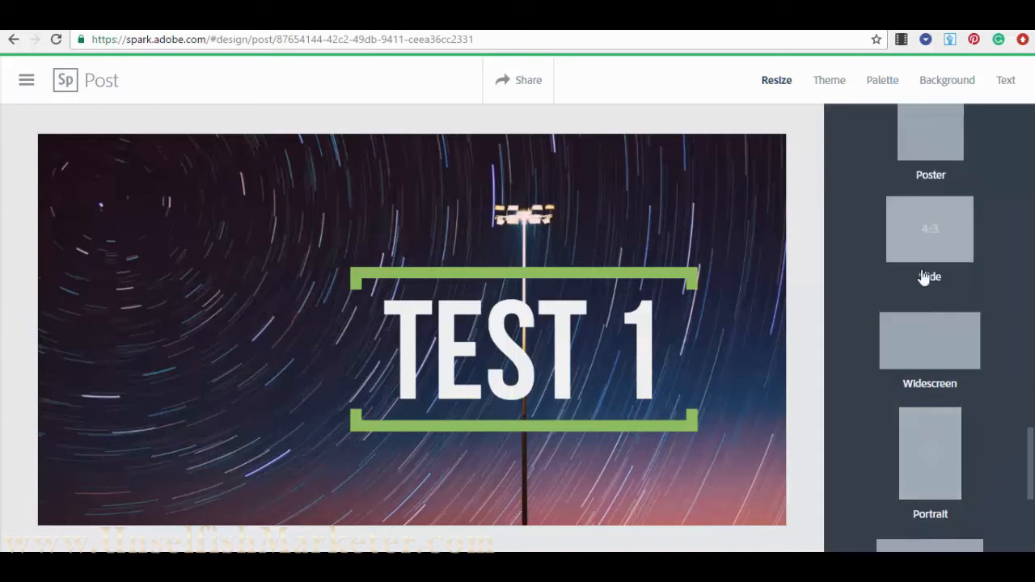
pyautogui.scroll(3, 930, 307)
pyautogui.scroll(5, 938, 312)
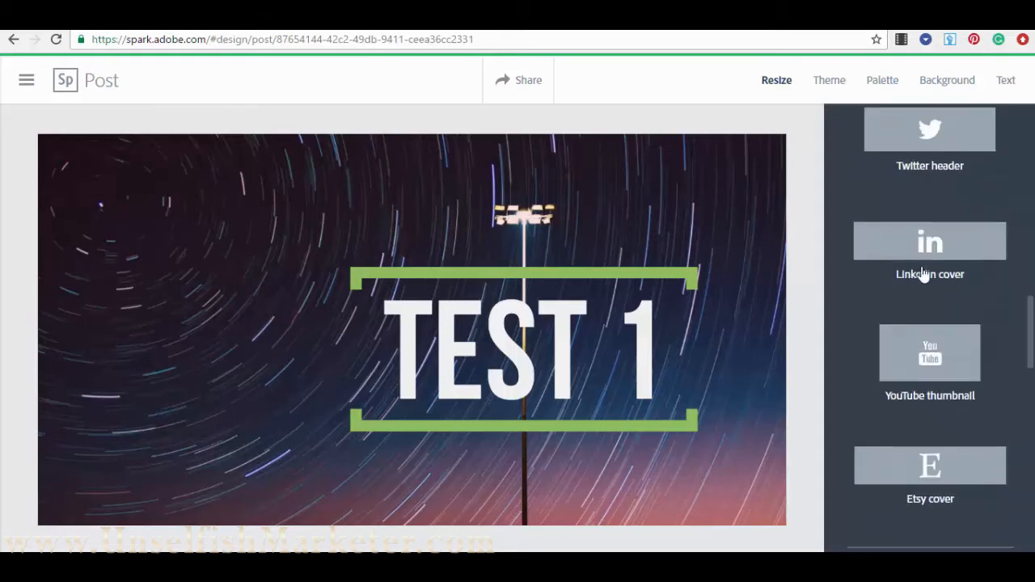
pyautogui.click(838, 81)
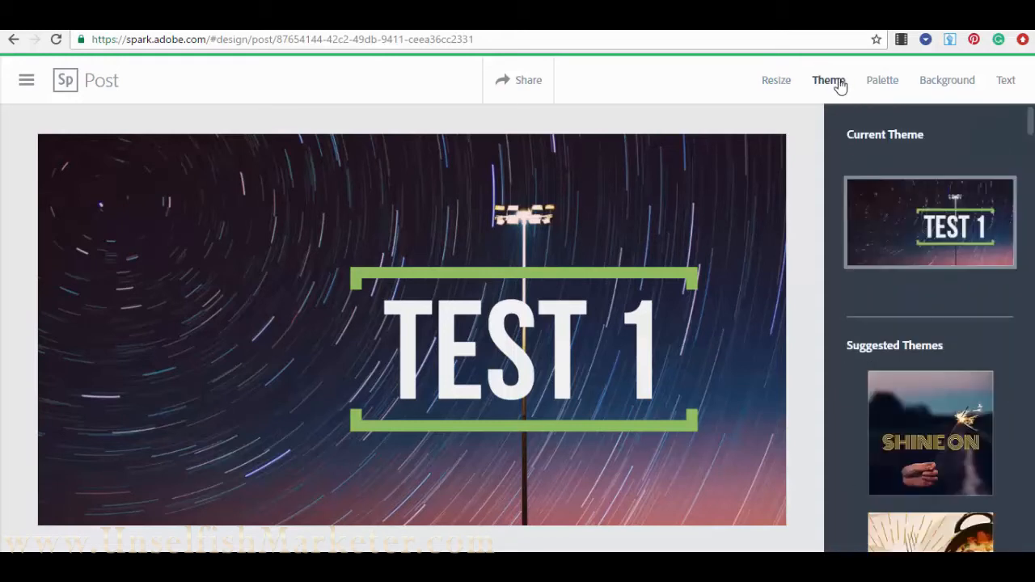
# - Apply the Love theme from Suggested Themes and show the colour palette choices
pyautogui.scroll(-2, 932, 169)
pyautogui.scroll(2, 925, 243)
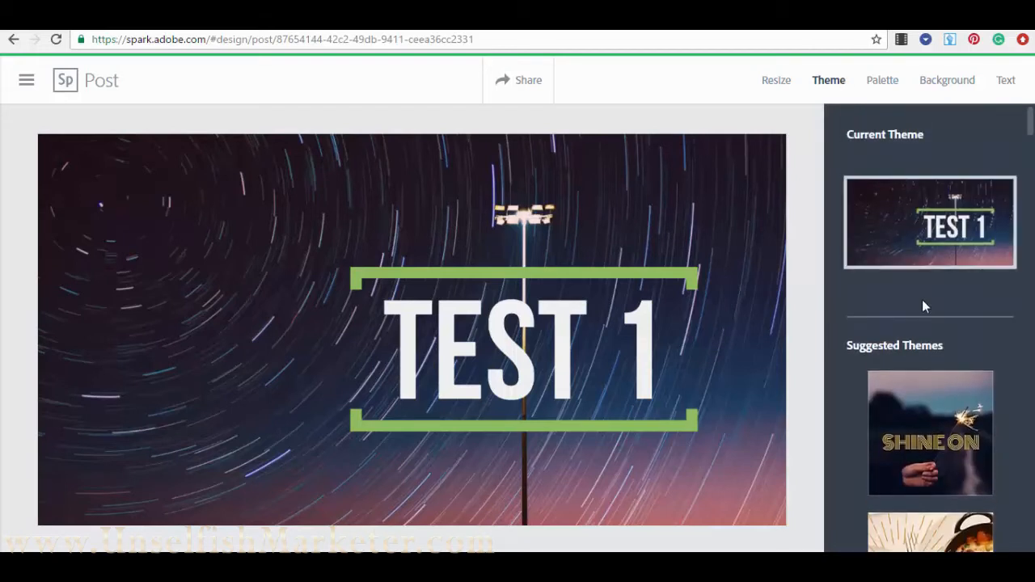
pyautogui.scroll(-2, 925, 305)
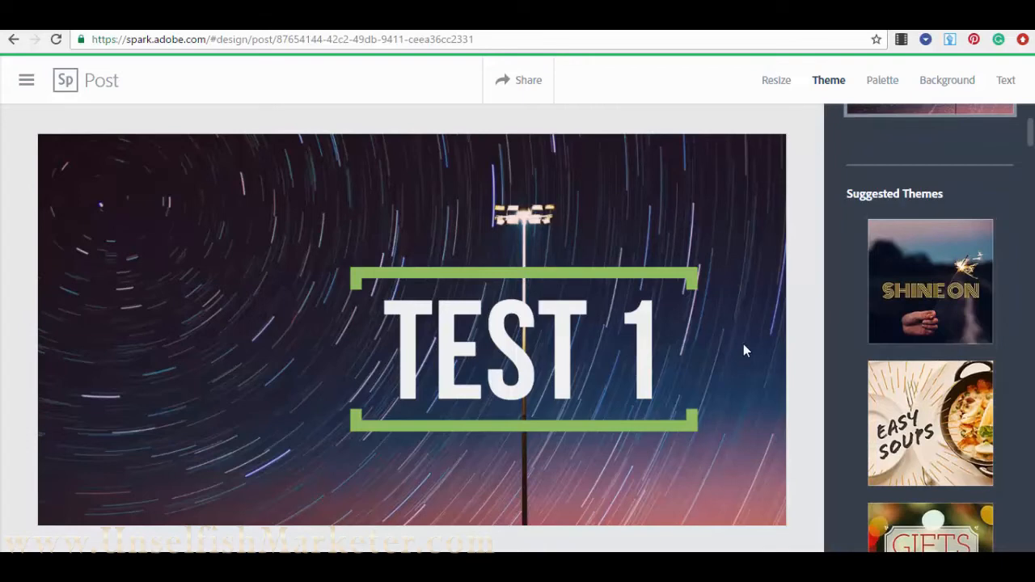
pyautogui.scroll(-2, 977, 323)
pyautogui.scroll(-5, 958, 310)
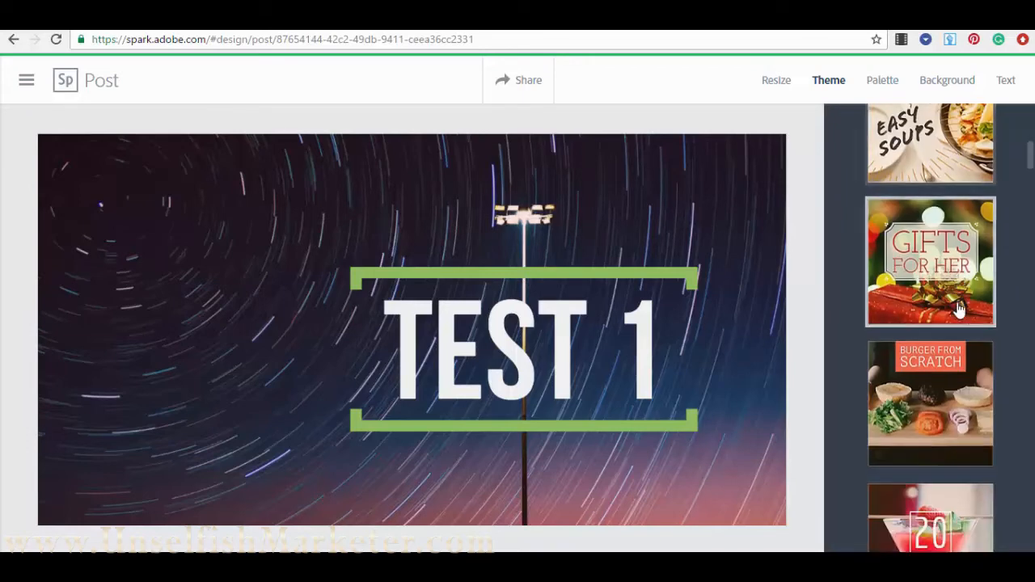
pyautogui.scroll(-3, 959, 321)
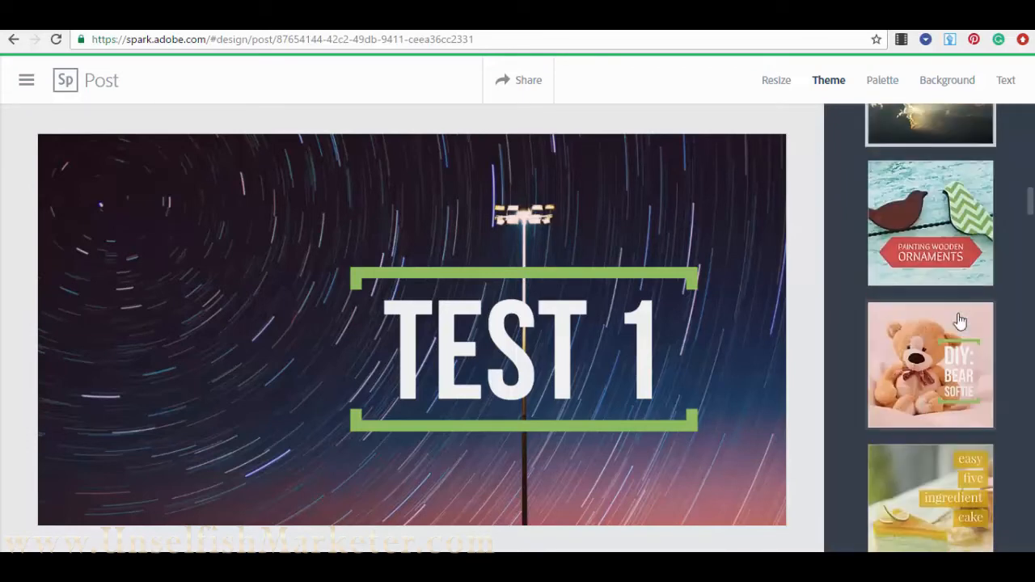
pyautogui.scroll(-5, 961, 327)
pyautogui.scroll(-4, 961, 328)
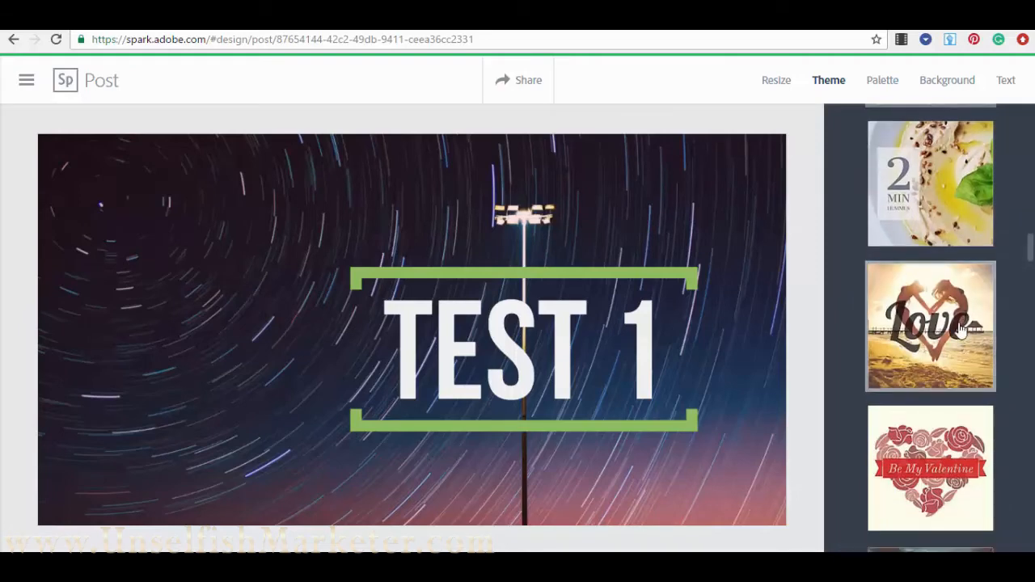
pyautogui.click(957, 300)
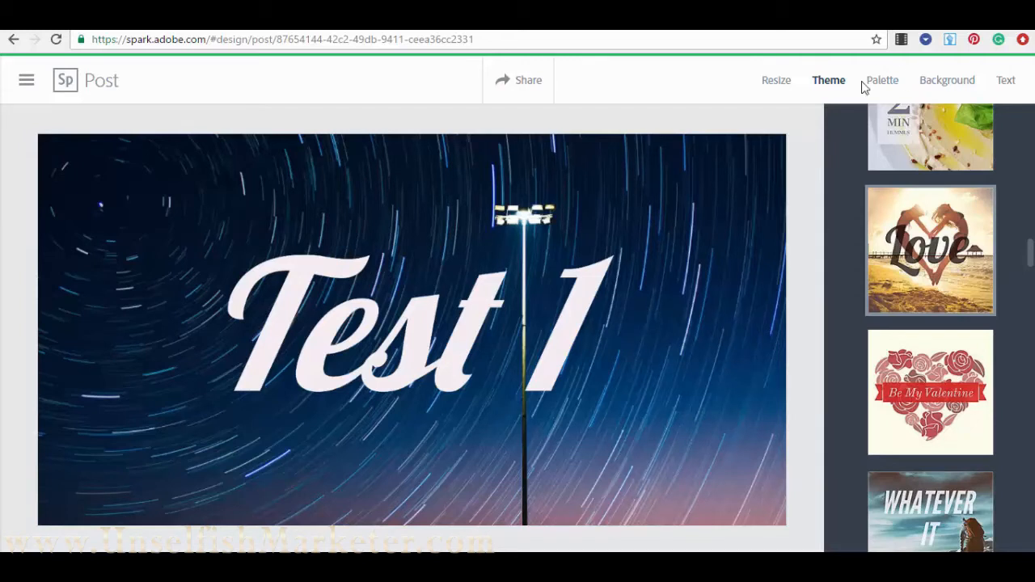
pyautogui.click(884, 85)
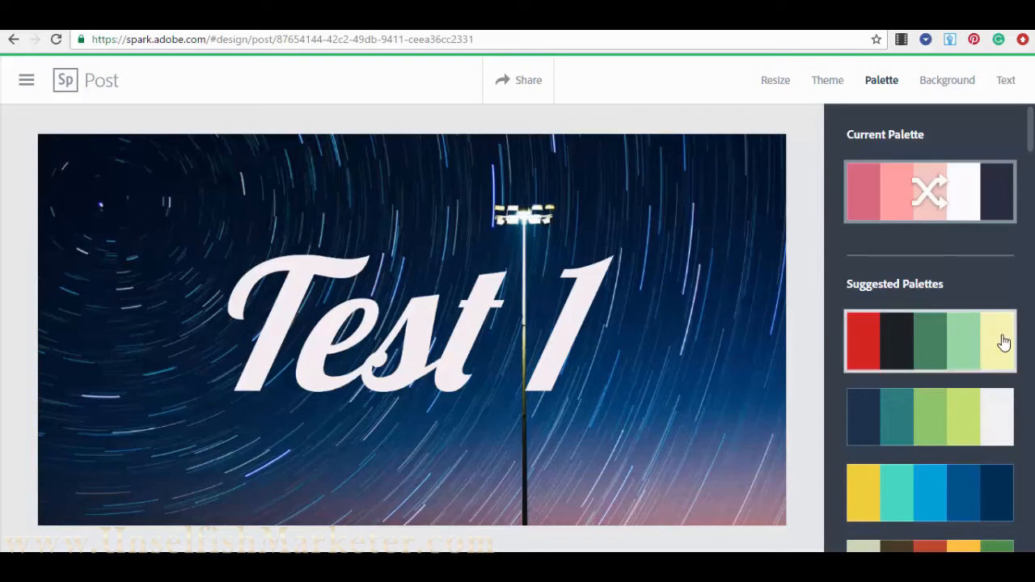
# - Try teal/green, yellow/blue and beige/brown/orange palettes, settling on red, cream and olive with yellow text
pyautogui.scroll(-1, 995, 331)
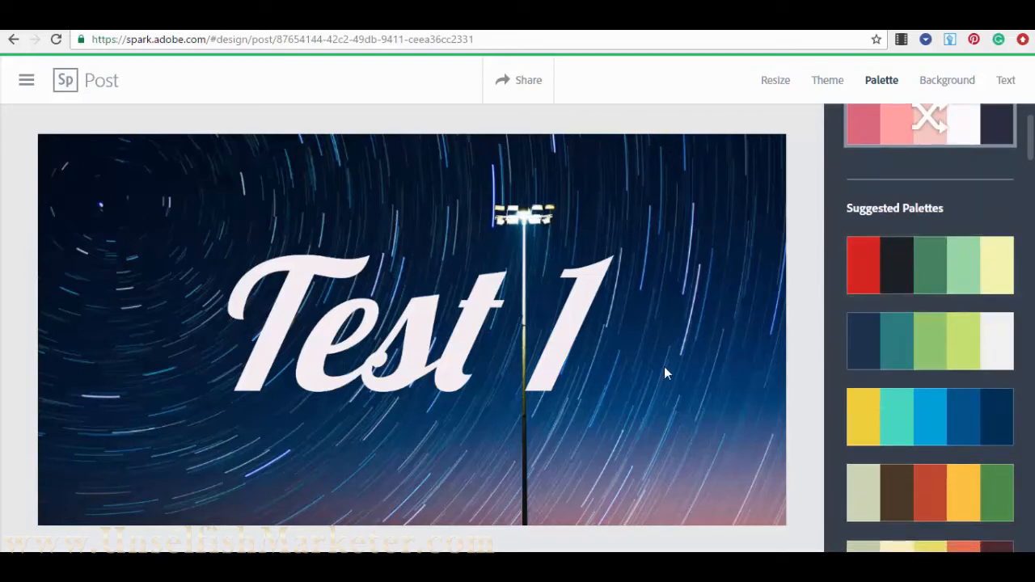
pyautogui.click(932, 349)
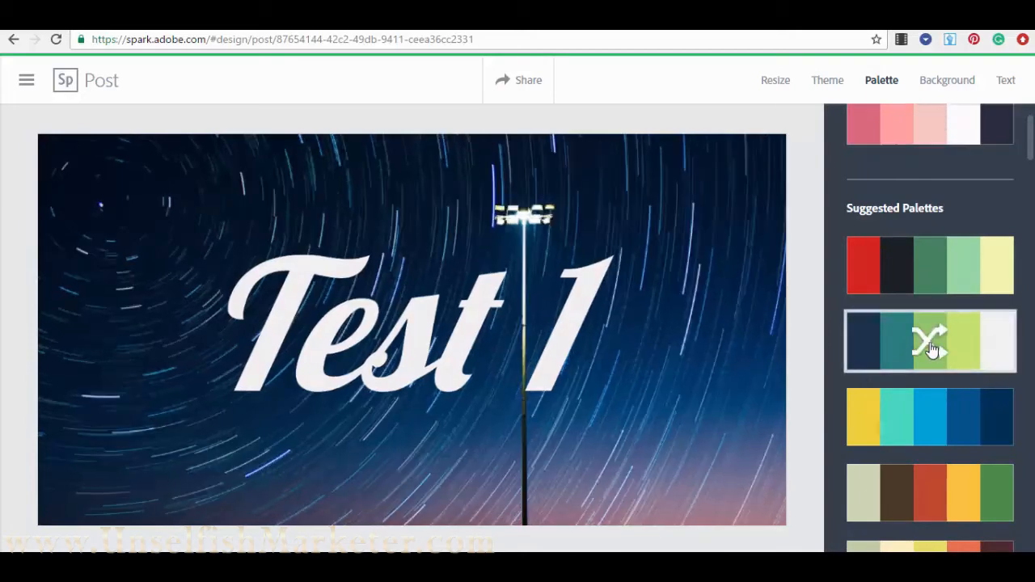
pyautogui.click(901, 436)
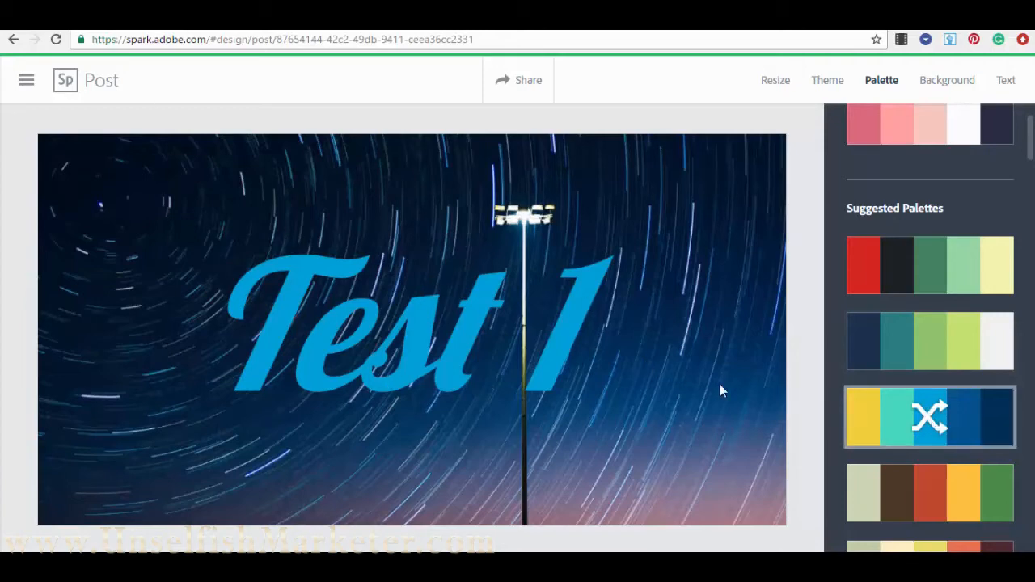
pyautogui.click(925, 490)
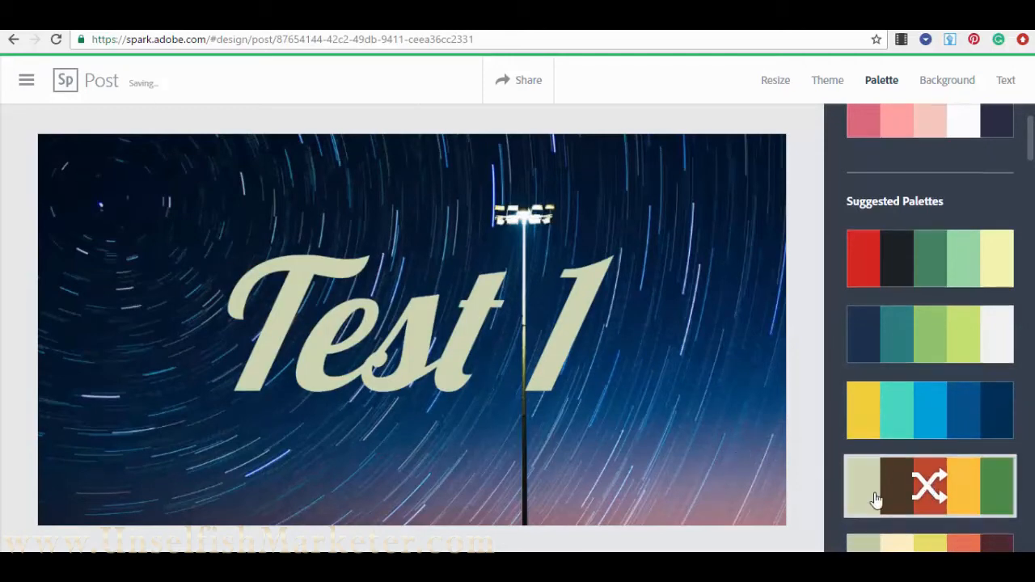
pyautogui.scroll(-4, 875, 500)
pyautogui.click(926, 273)
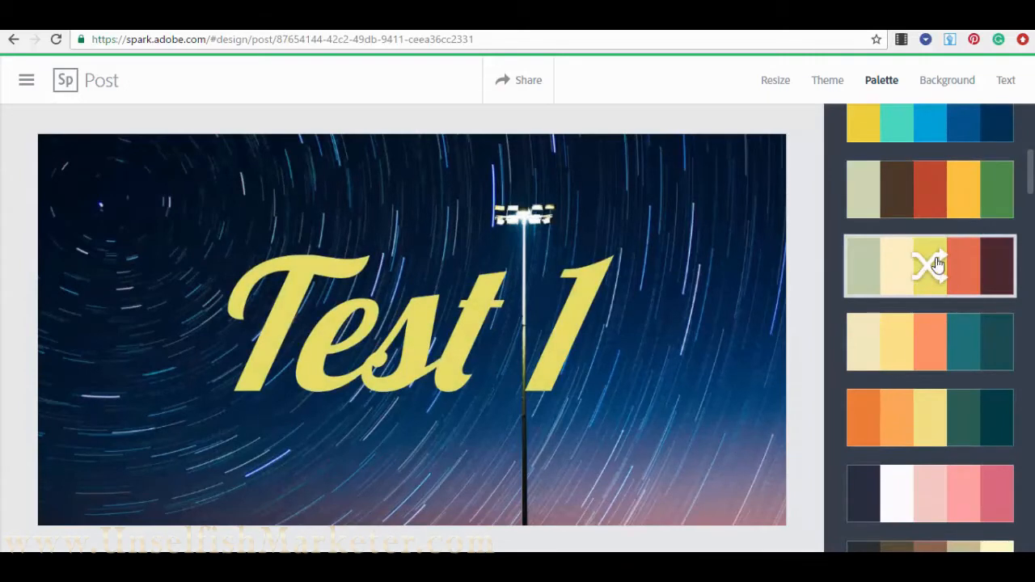
pyautogui.scroll(-10, 933, 365)
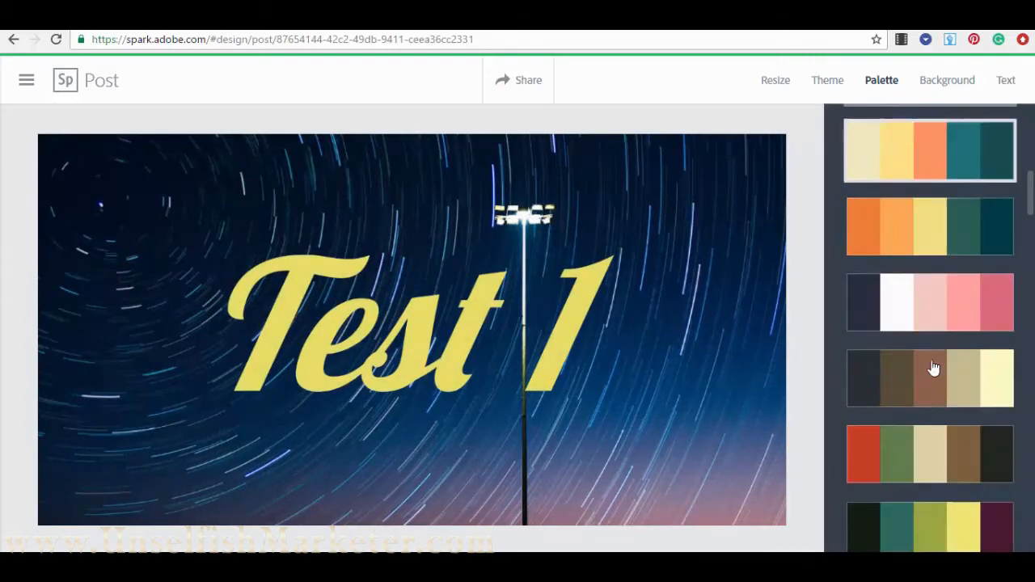
pyautogui.scroll(-4, 959, 304)
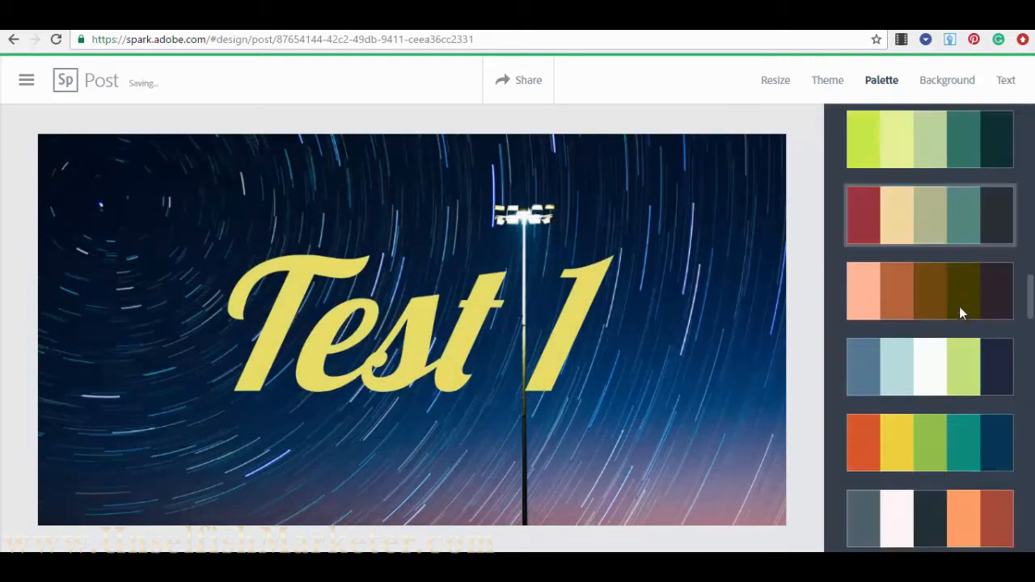
pyautogui.scroll(-2, 952, 368)
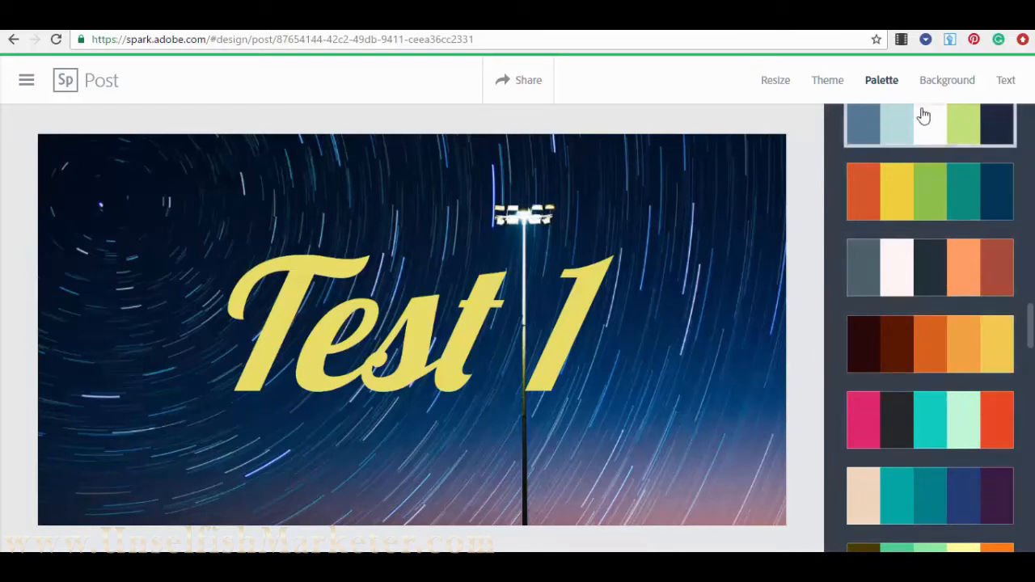
# - Try the Shiro and Montlake filters on the star-trail background, then apply the pink-toned Magnolia filter
pyautogui.click(953, 90)
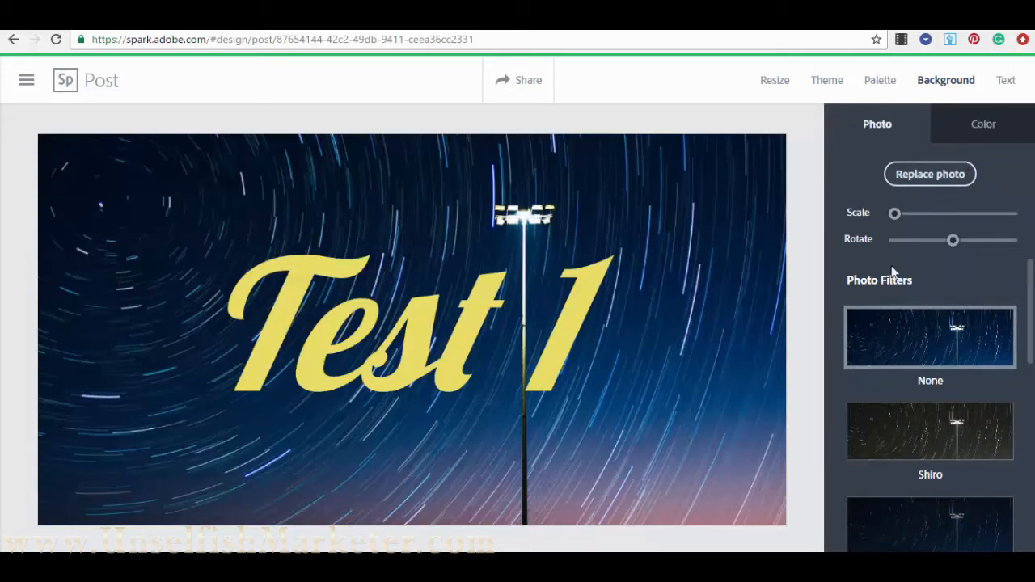
pyautogui.scroll(-1, 890, 287)
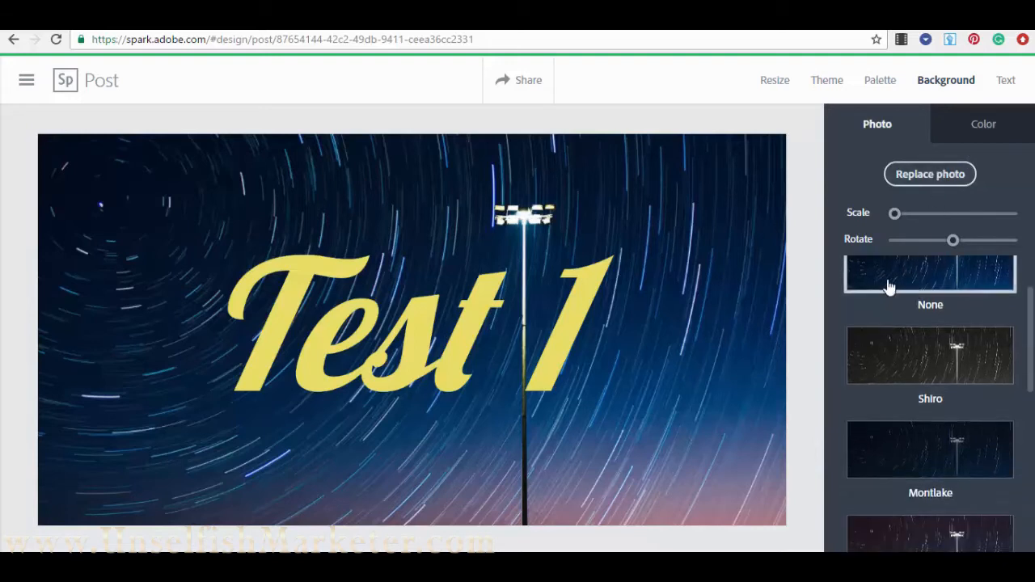
pyautogui.scroll(1, 888, 286)
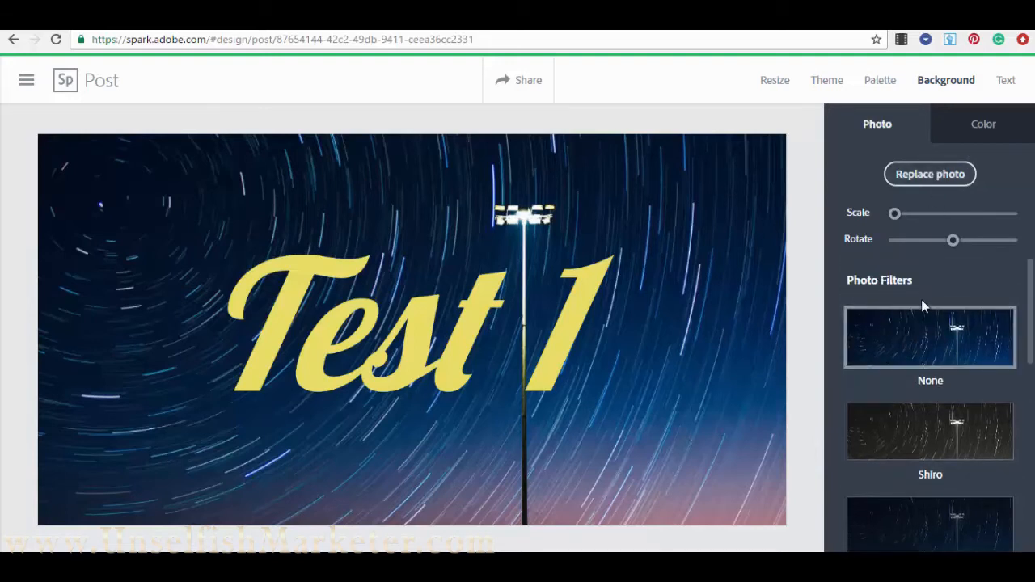
pyautogui.scroll(-1, 925, 306)
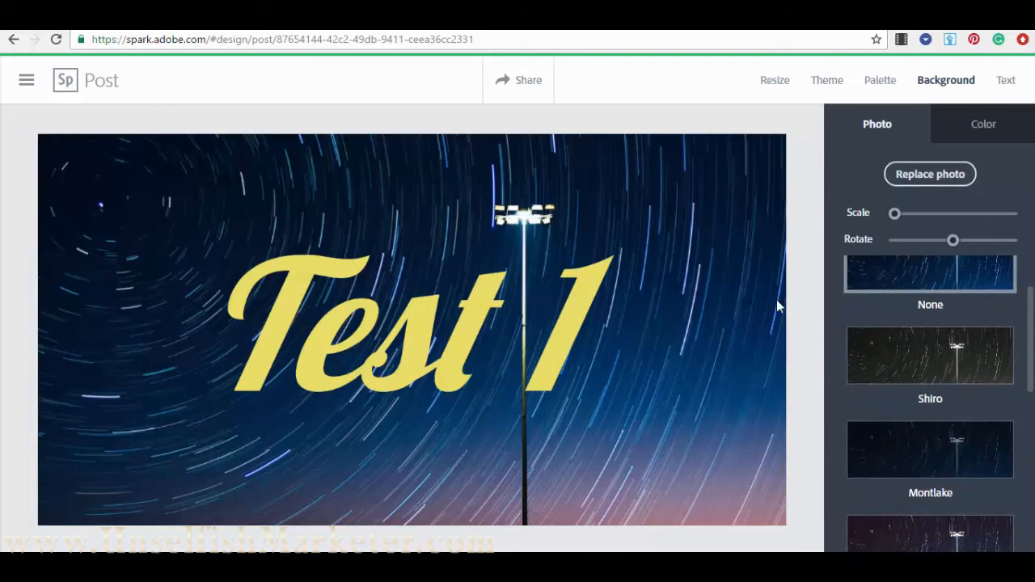
pyautogui.click(904, 364)
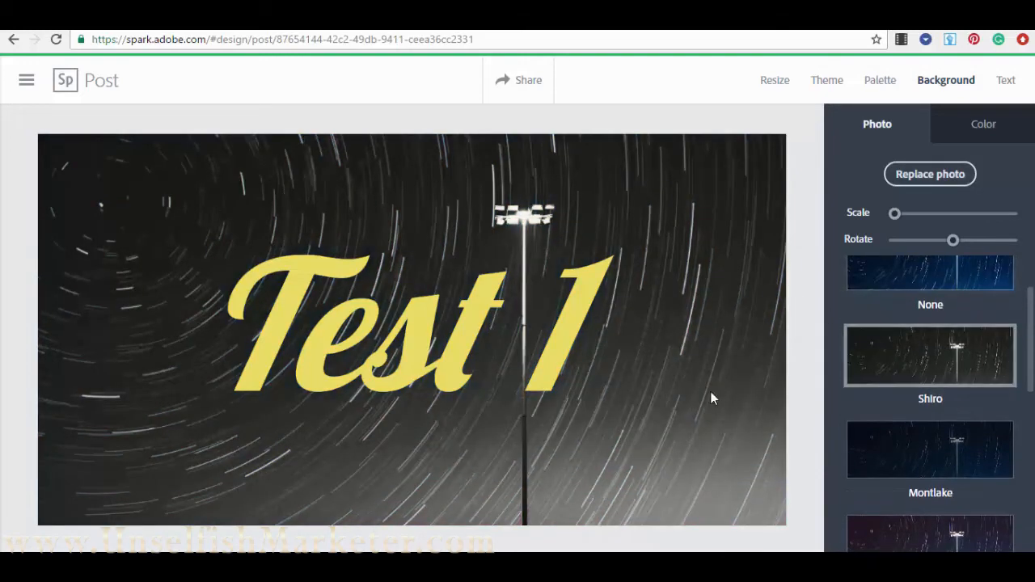
pyautogui.click(913, 454)
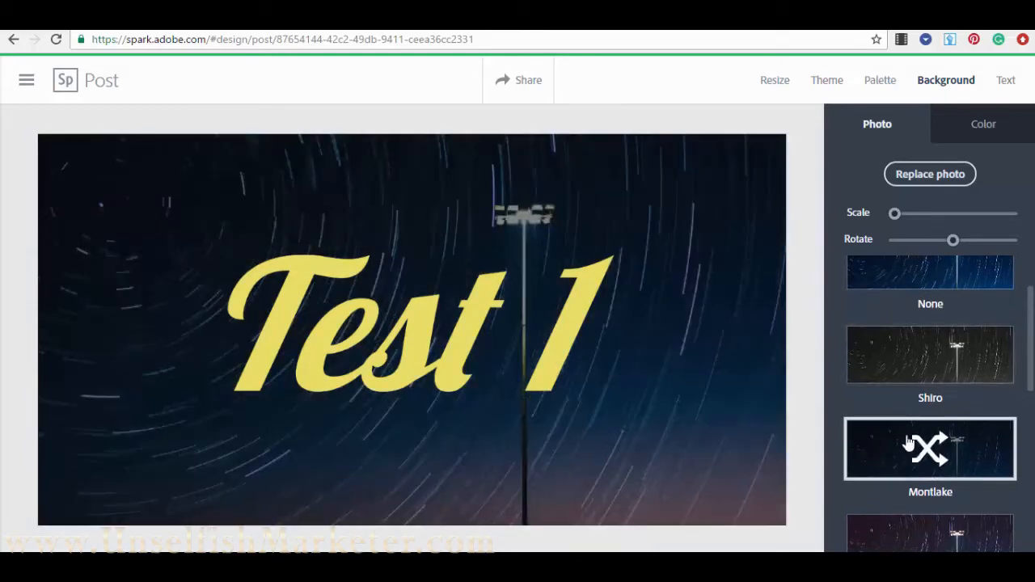
pyautogui.scroll(-1, 910, 453)
pyautogui.click(908, 453)
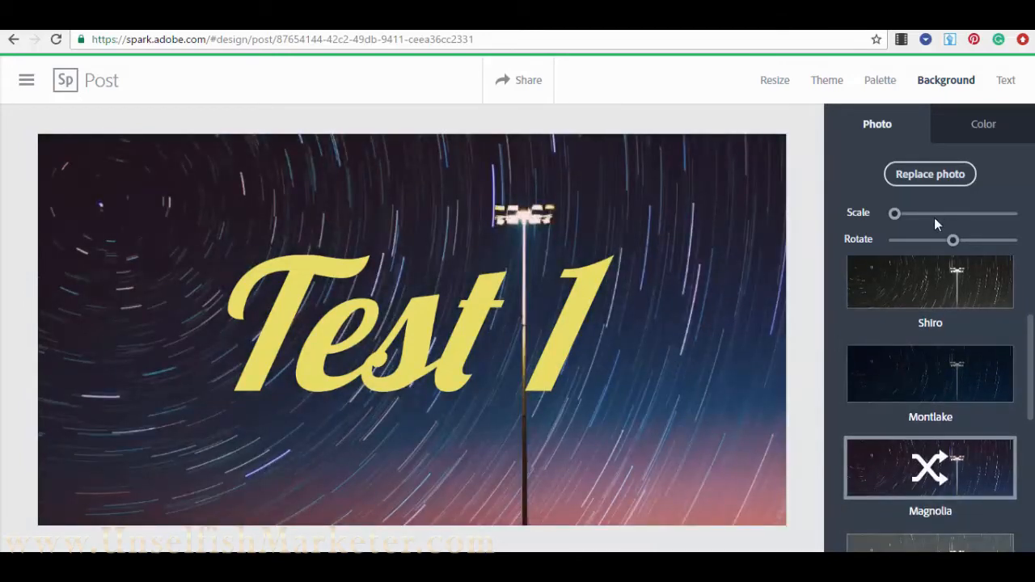
# - Rotate the background photo and zoom further into it
pyautogui.moveTo(957, 242); pyautogui.dragTo(977, 253)
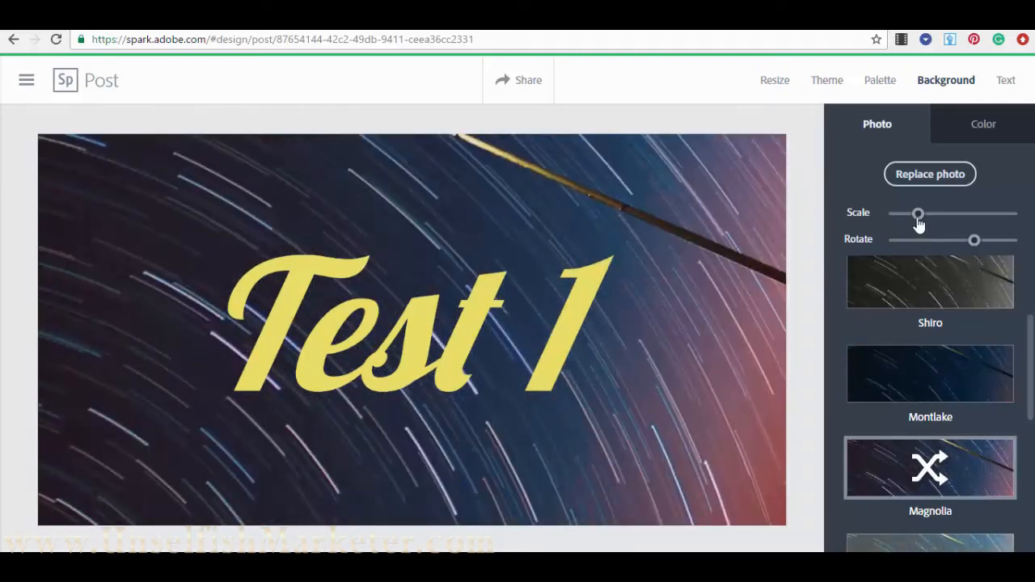
pyautogui.moveTo(918, 214)
pyautogui.mouseDown()
pyautogui.moveTo(943, 224)
pyautogui.moveTo(901, 224)
pyautogui.mouseUp()
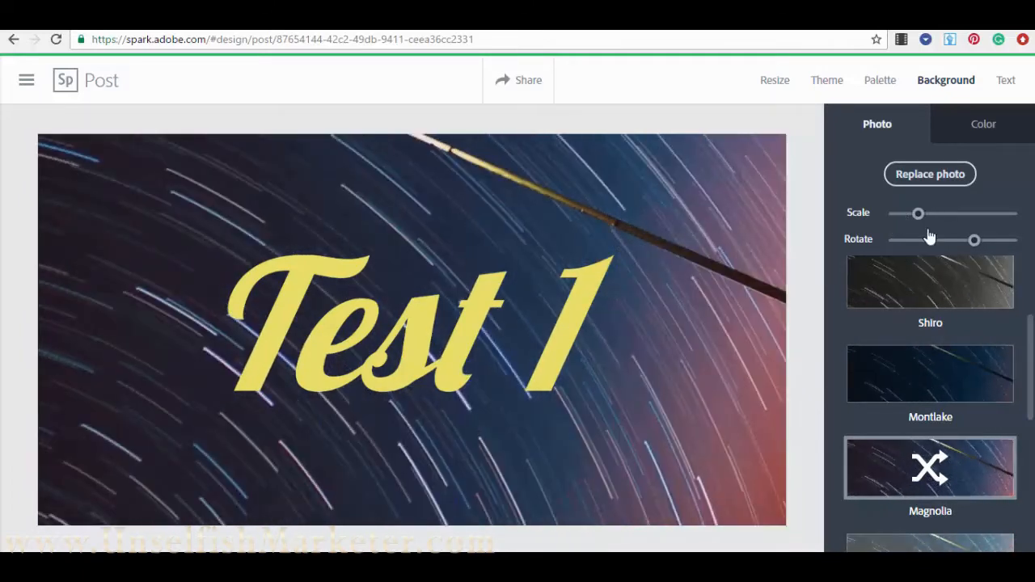
pyautogui.scroll(2, 910, 326)
pyautogui.scroll(-5, 911, 354)
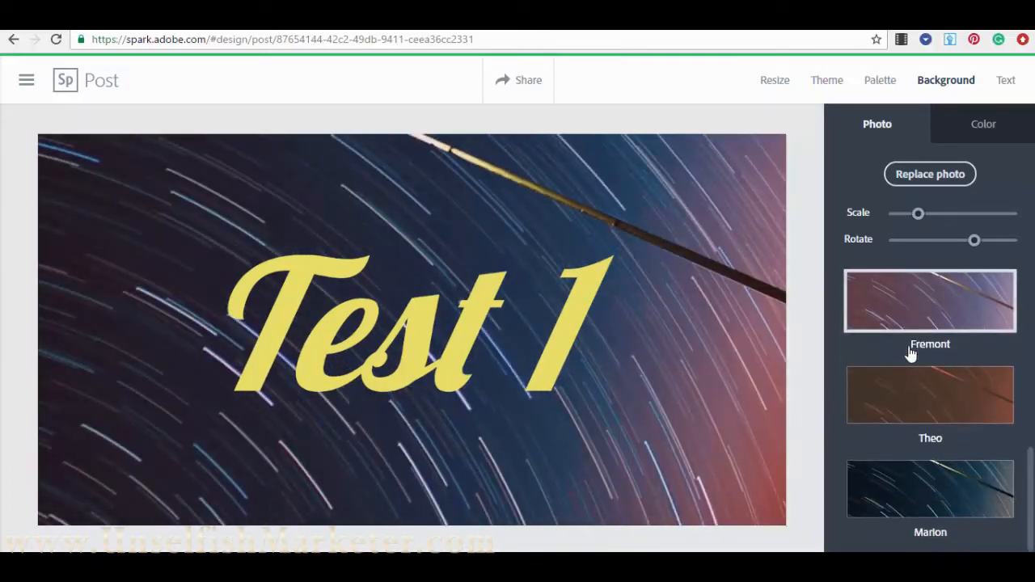
# - Replace the background photo by choosing Find photos in the Choose photo panel
pyautogui.click(928, 177)
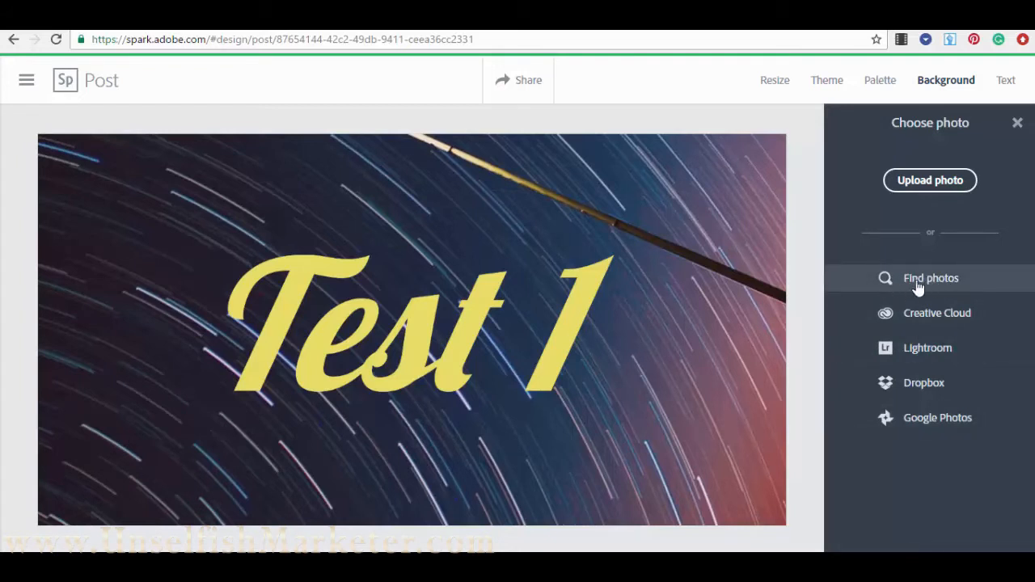
pyautogui.click(949, 281)
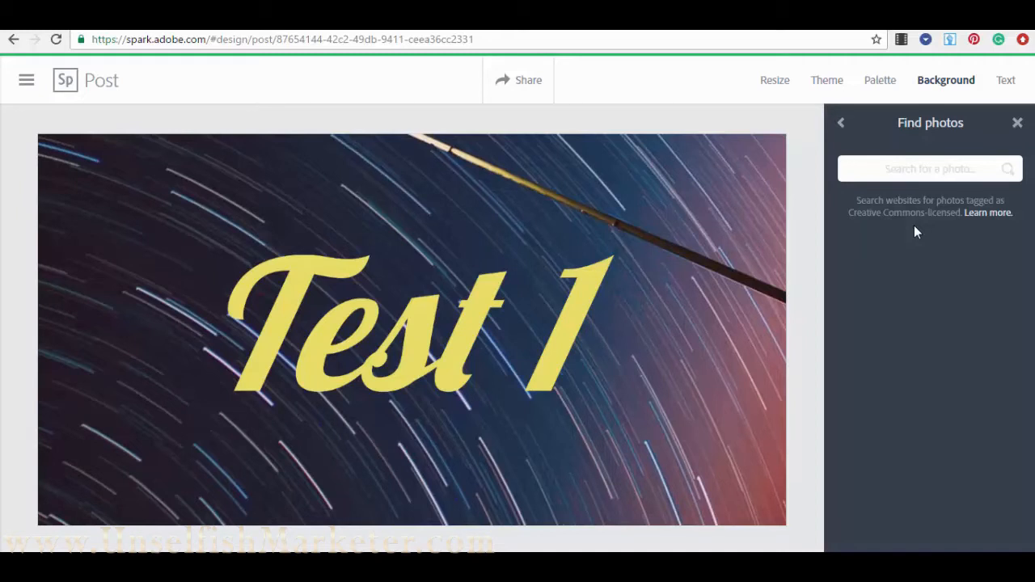
# - Search 'city night' and set the aerial night-city photo as the background
pyautogui.write('city night')
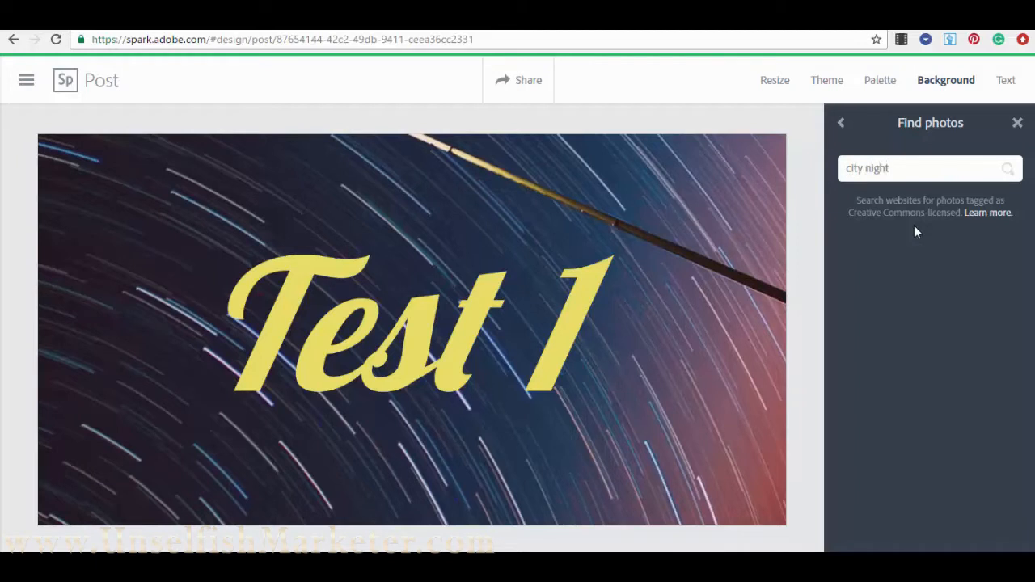
pyautogui.press('Return')
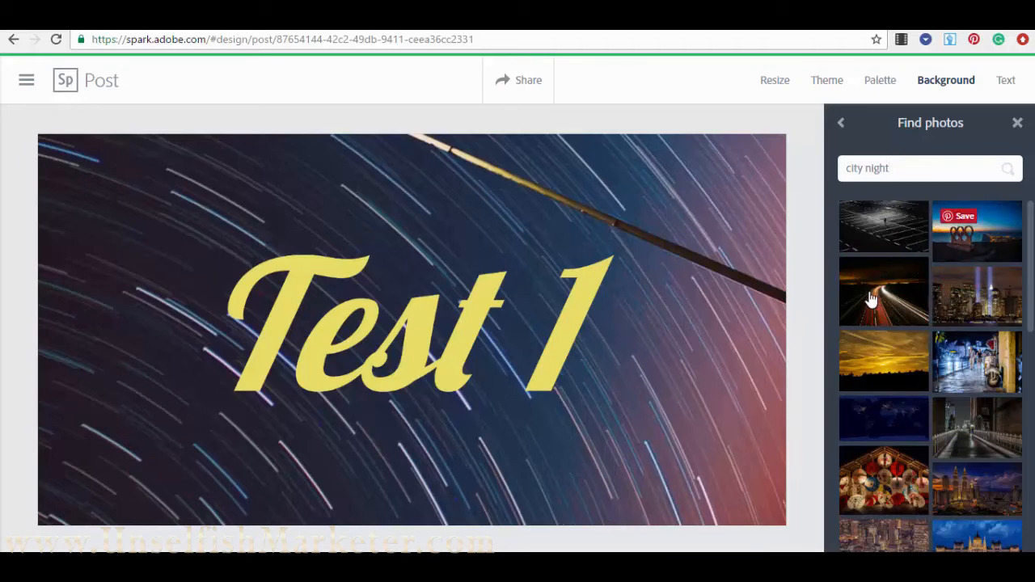
pyautogui.scroll(-5, 886, 303)
pyautogui.scroll(1, 886, 242)
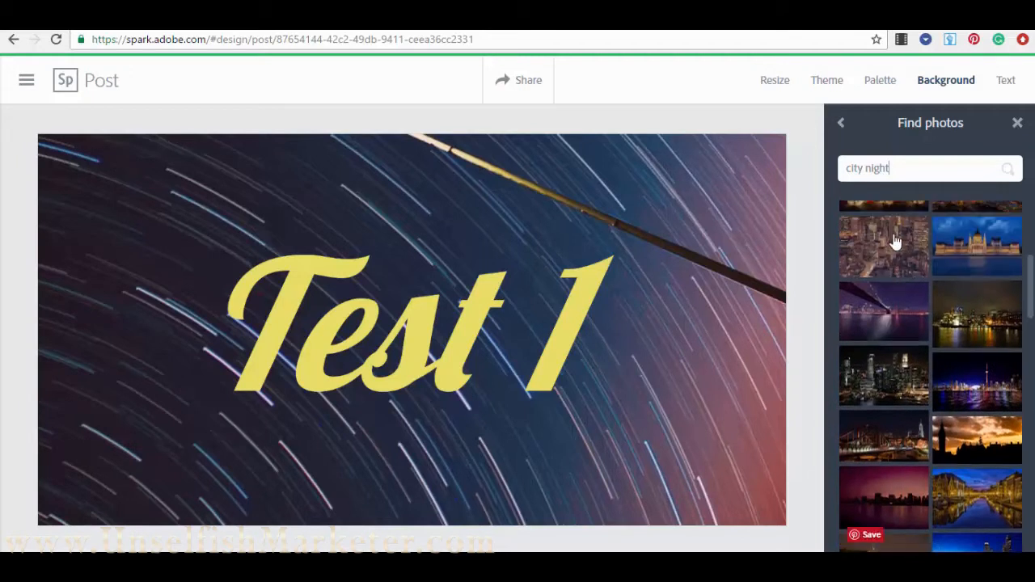
pyautogui.scroll(-1, 903, 308)
pyautogui.scroll(1, 906, 324)
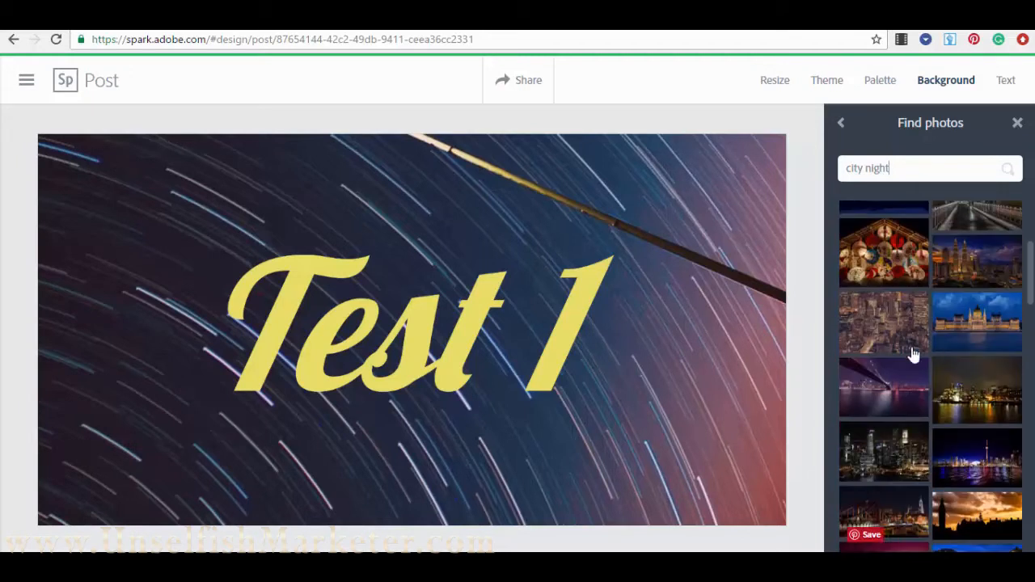
pyautogui.scroll(-2, 906, 315)
pyautogui.scroll(-8, 882, 267)
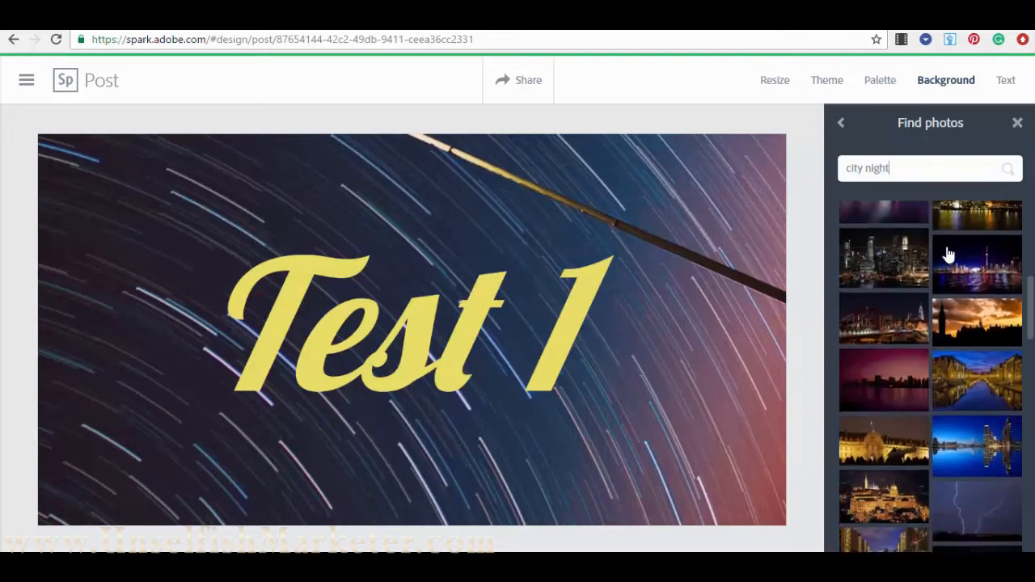
pyautogui.scroll(6, 883, 298)
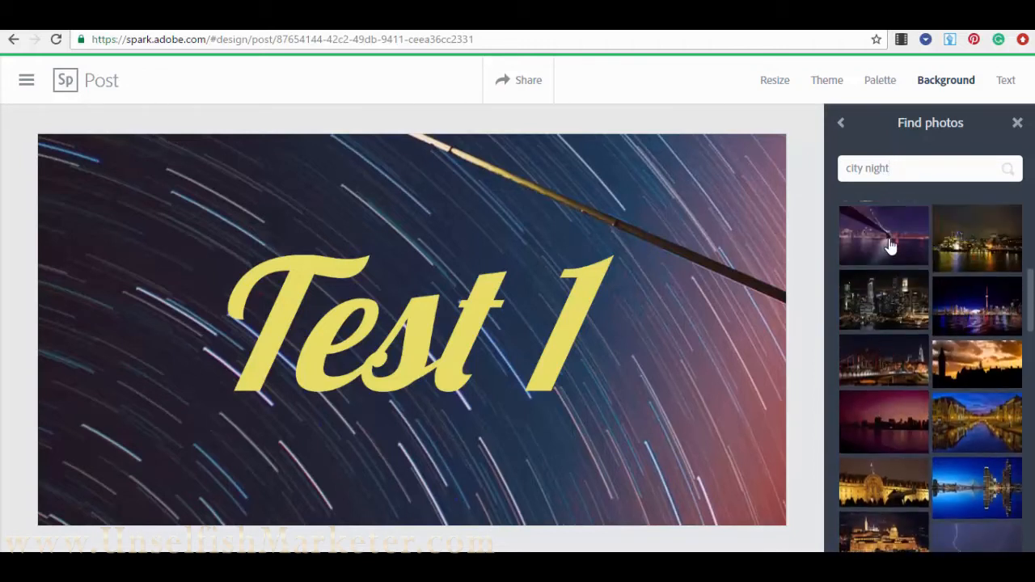
pyautogui.scroll(1, 882, 317)
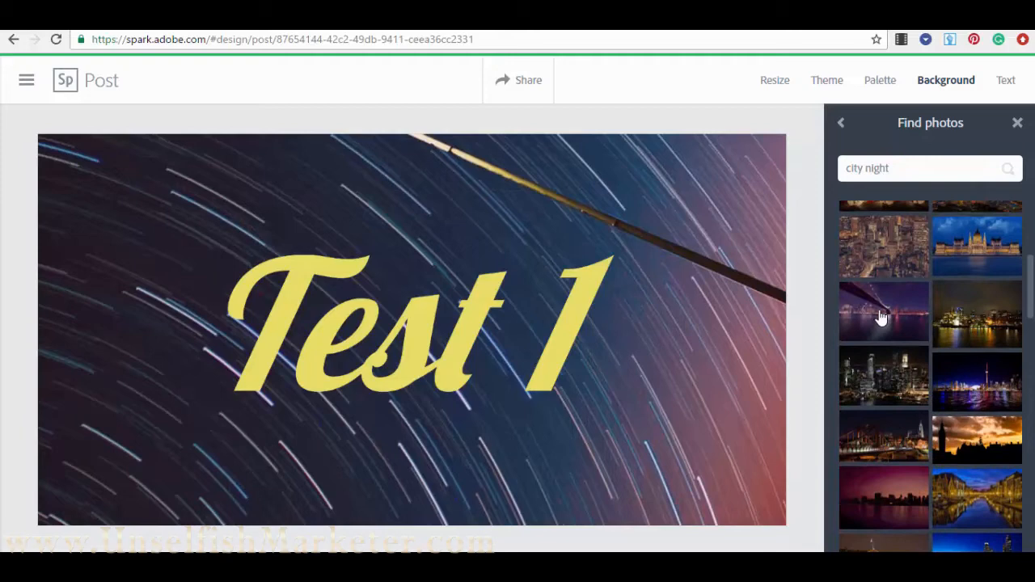
pyautogui.click(893, 246)
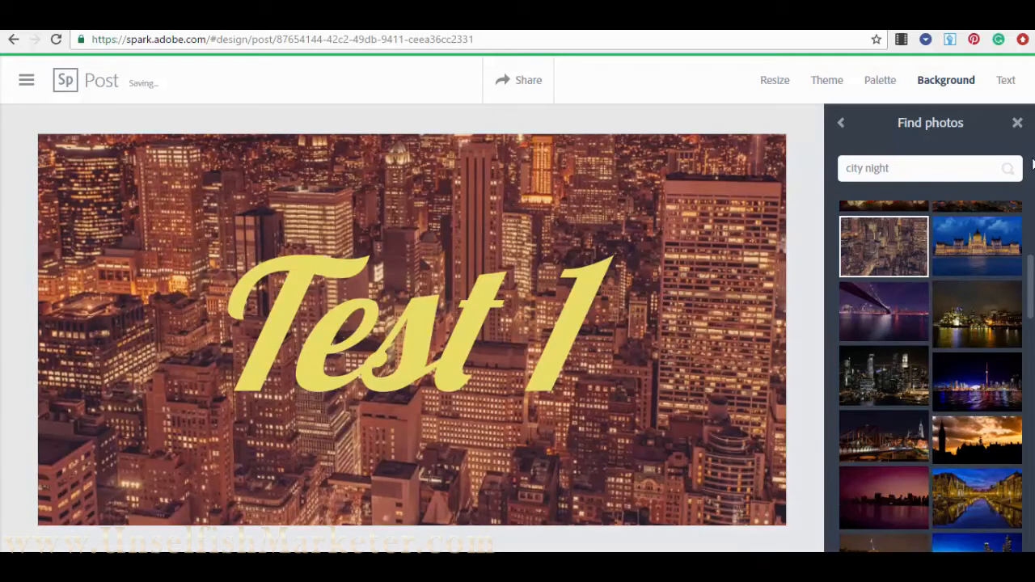
# - Give the city photo the Marlon filter with slight zoom and rotation, then show Color swatches
pyautogui.click(843, 125)
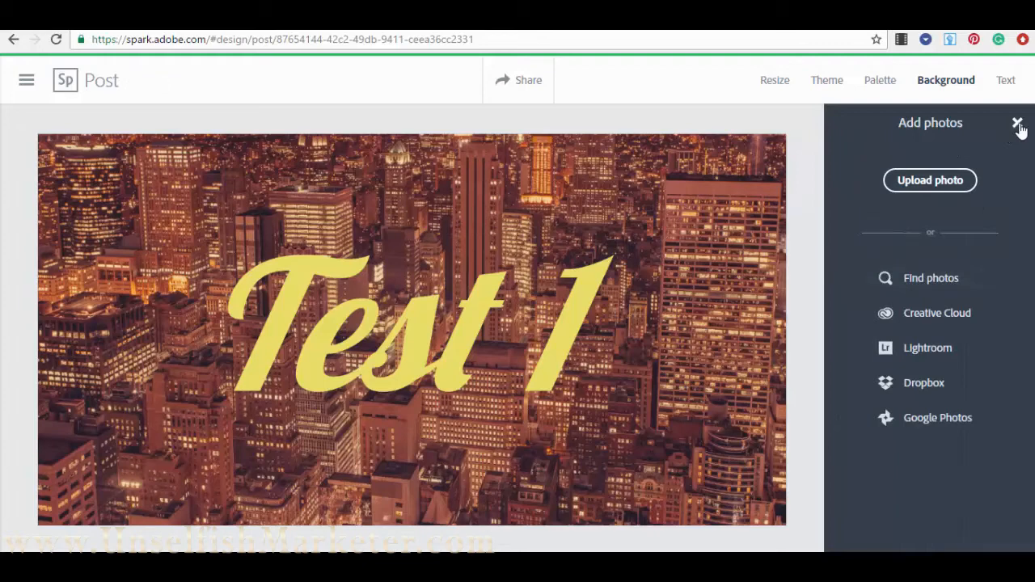
pyautogui.click(1019, 125)
pyautogui.scroll(-1, 937, 295)
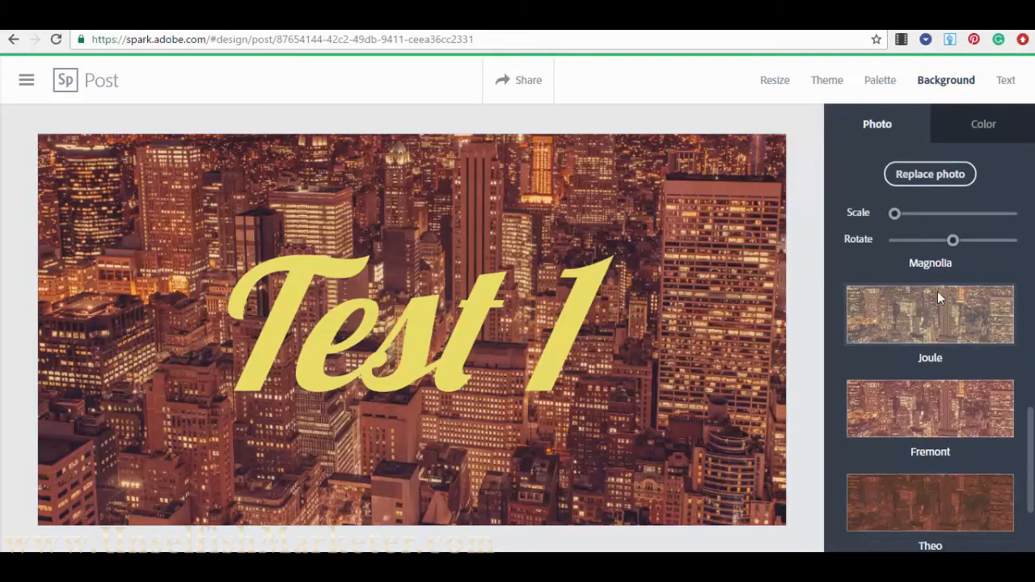
pyautogui.scroll(-2, 931, 406)
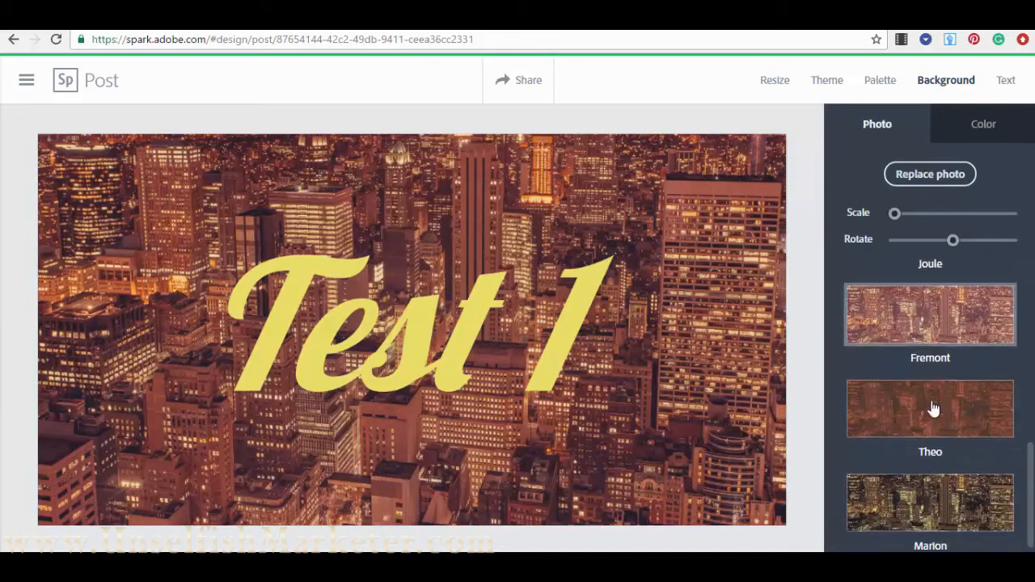
pyautogui.click(969, 490)
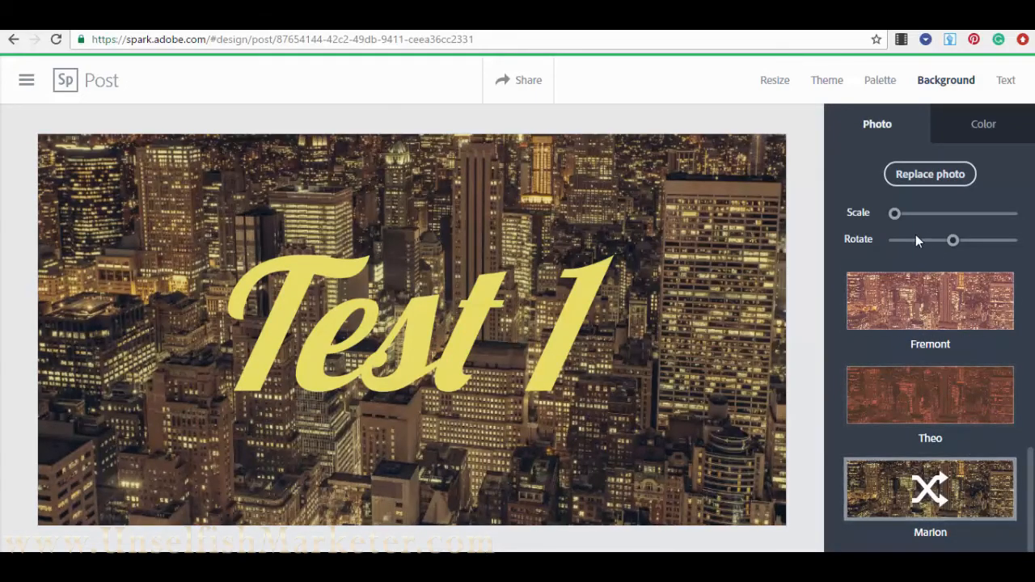
pyautogui.moveTo(896, 215); pyautogui.dragTo(873, 222)
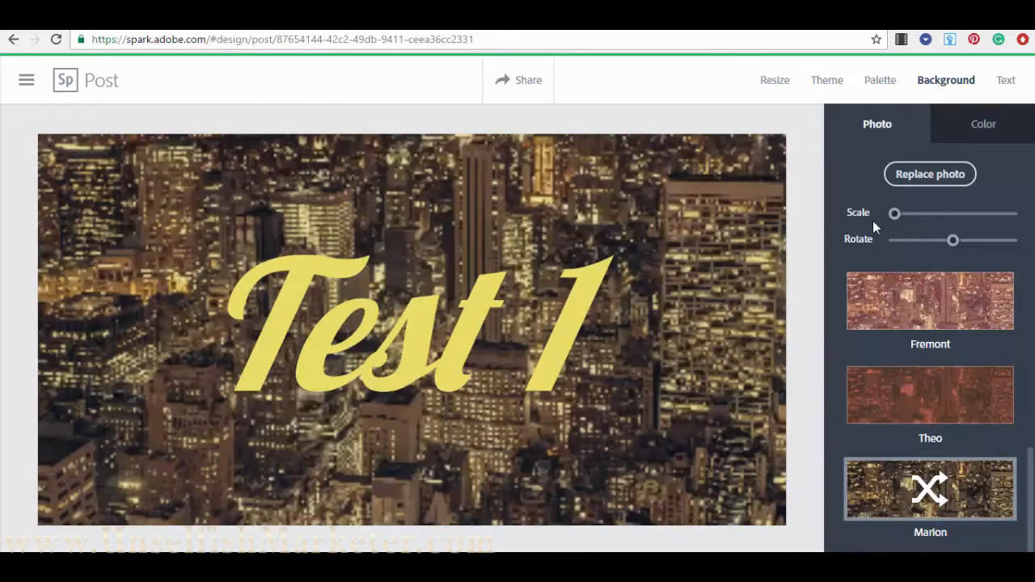
pyautogui.moveTo(955, 241)
pyautogui.mouseDown()
pyautogui.moveTo(904, 250)
pyautogui.moveTo(963, 250)
pyautogui.moveTo(953, 249)
pyautogui.mouseUp()
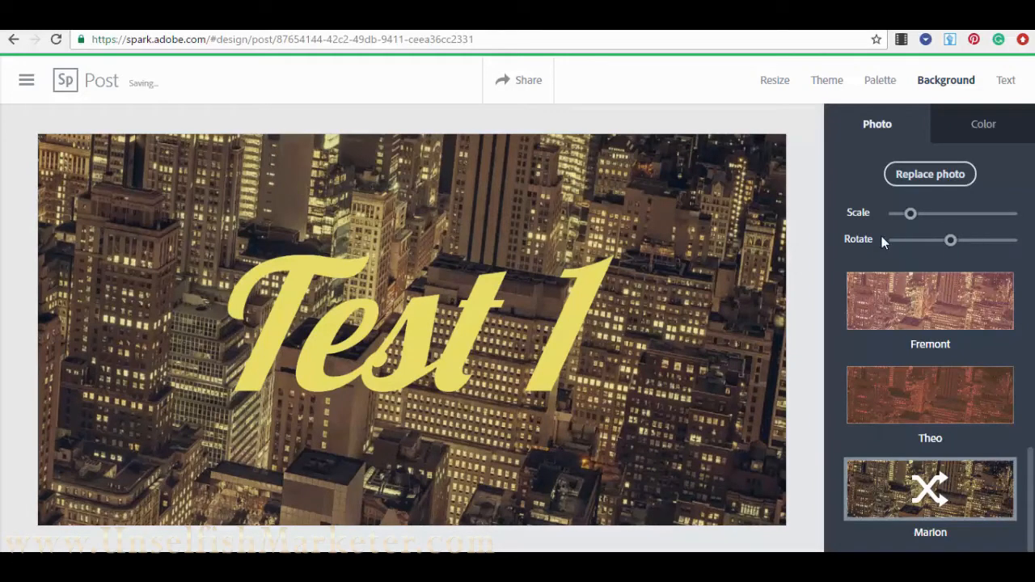
pyautogui.click(1000, 131)
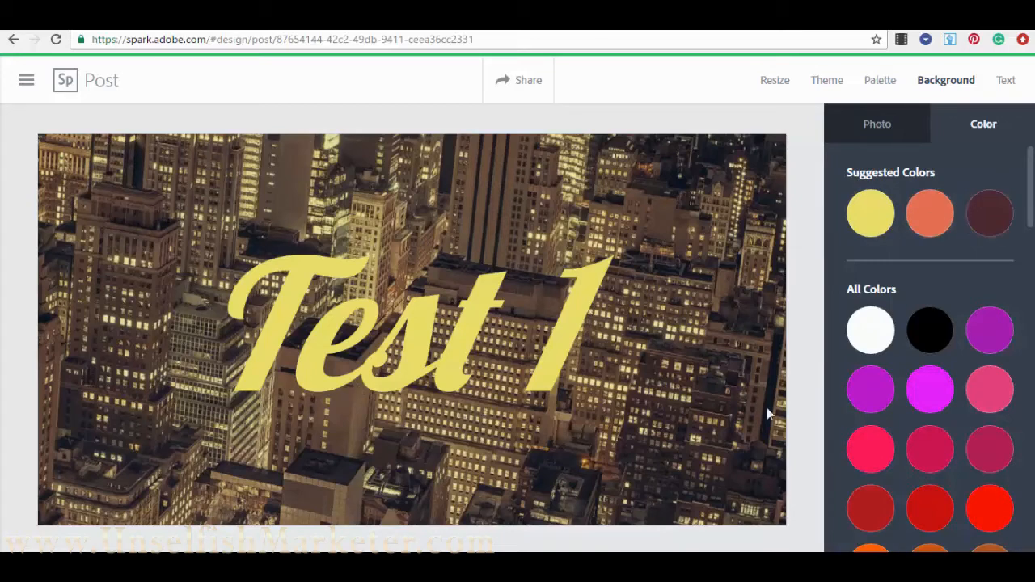
pyautogui.click(994, 220)
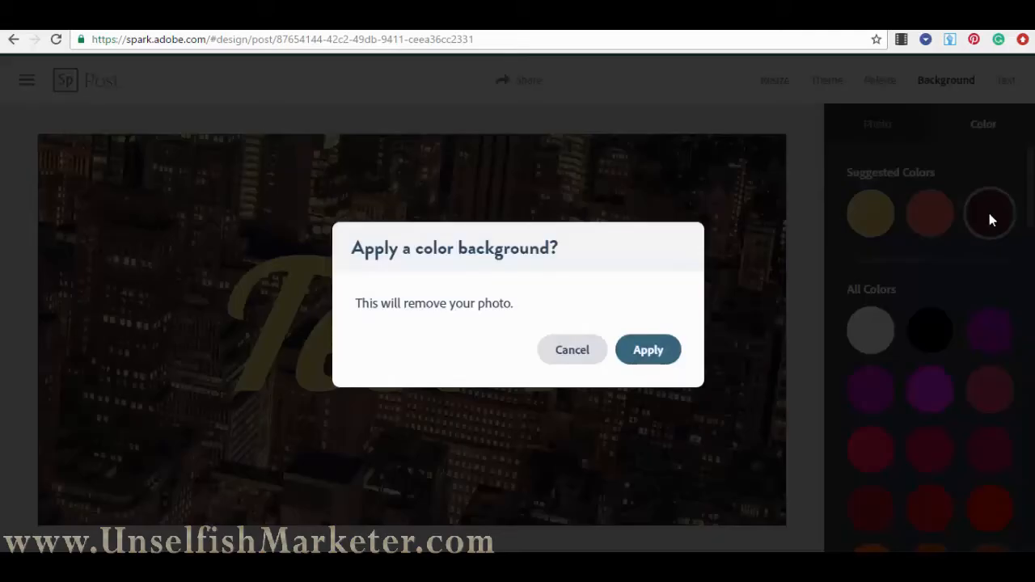
pyautogui.click(660, 354)
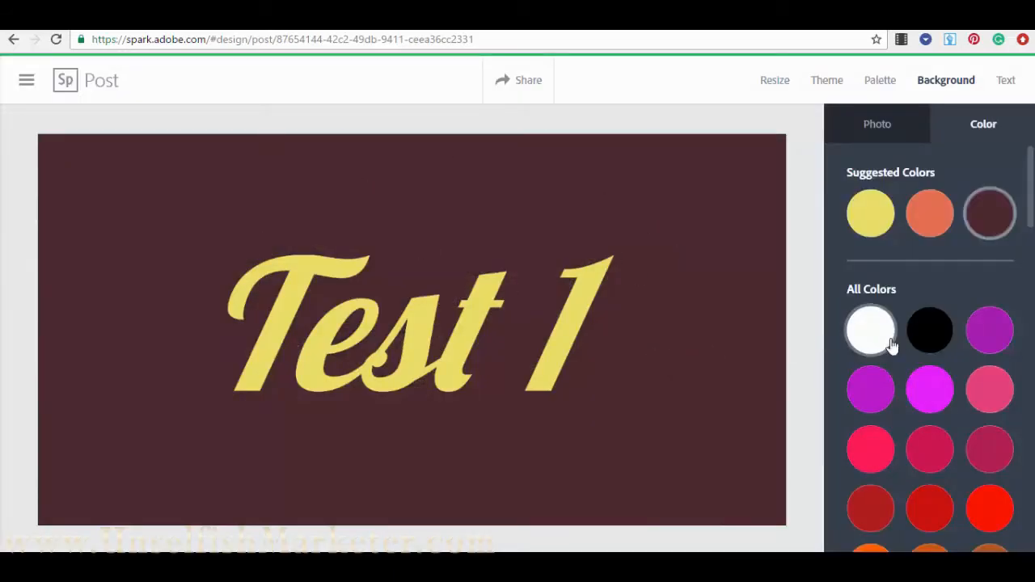
pyautogui.scroll(-15, 930, 356)
pyautogui.scroll(-6, 923, 388)
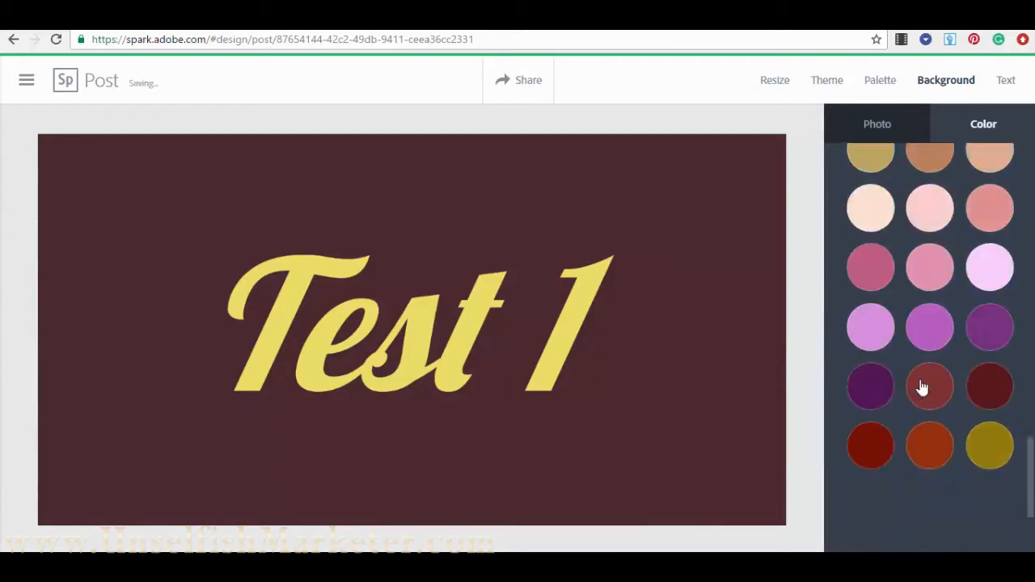
pyautogui.scroll(6, 951, 305)
pyautogui.scroll(10, 948, 301)
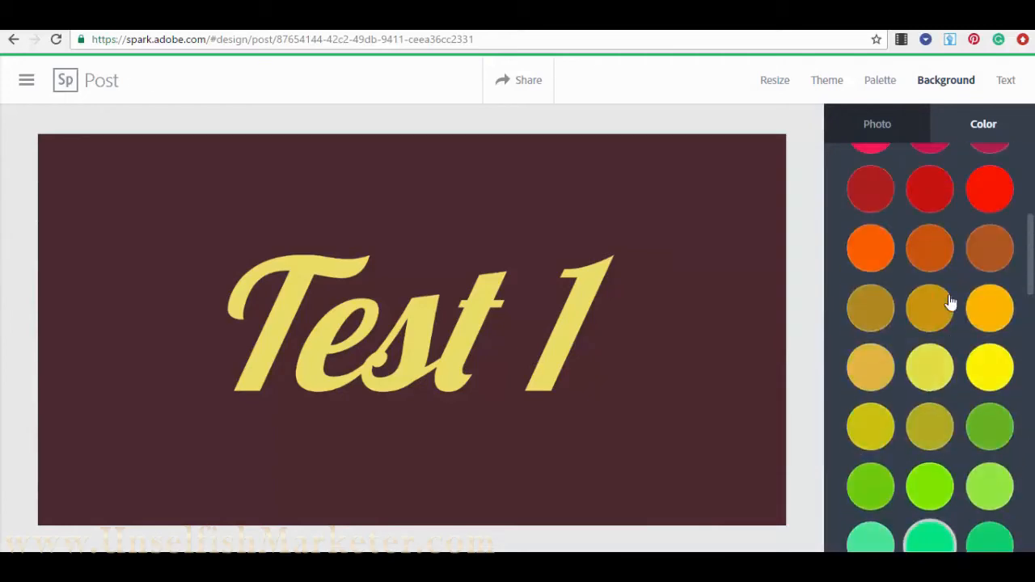
pyautogui.scroll(-5, 922, 330)
pyautogui.scroll(-1, 923, 330)
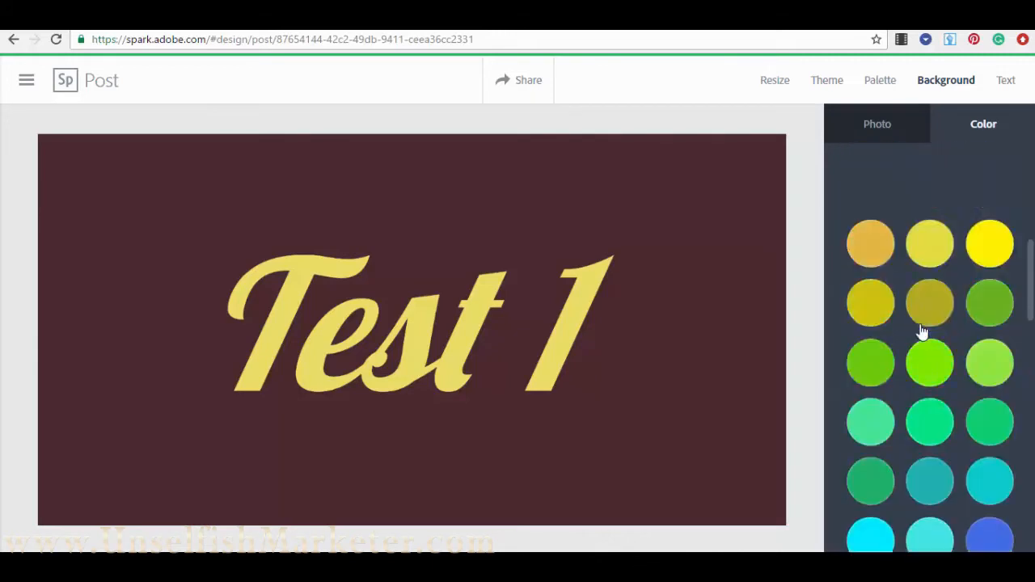
pyautogui.scroll(7, 920, 331)
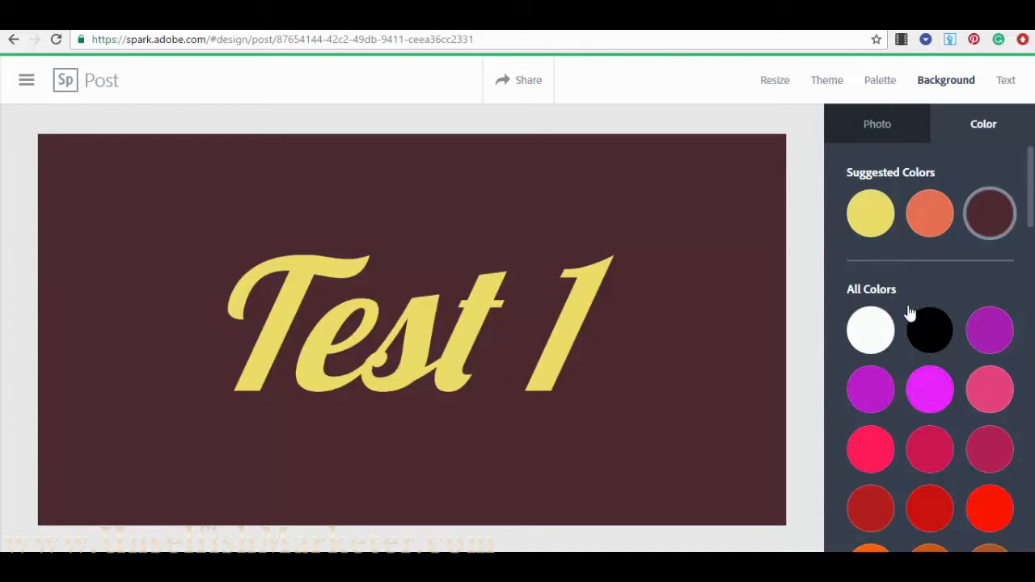
# - Switch to the Text tools to show style, shape, colour and font options for Test 1
pyautogui.click(1006, 84)
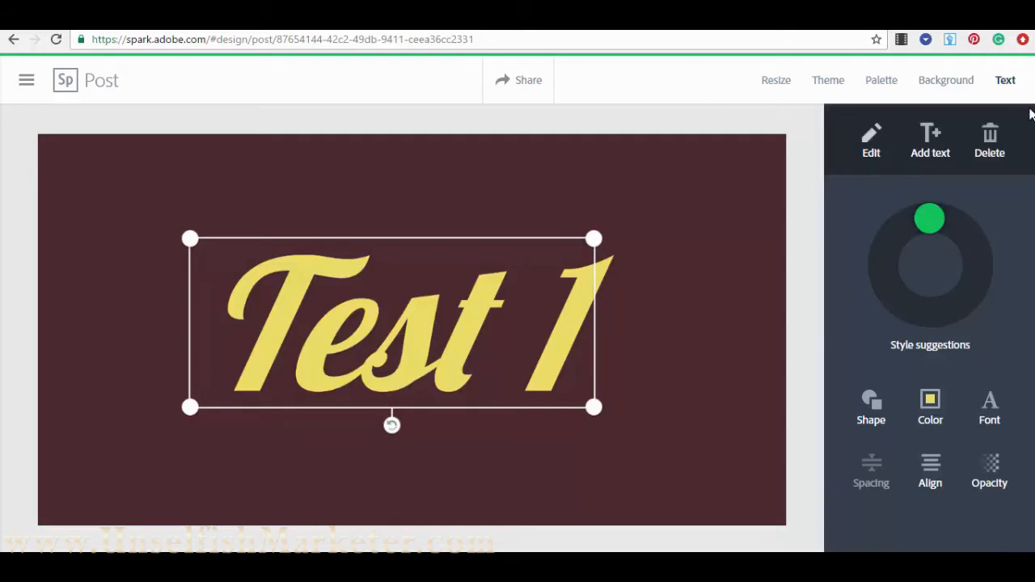
# - Open Test 1's wording for editing and leave it unchanged
pyautogui.click(873, 146)
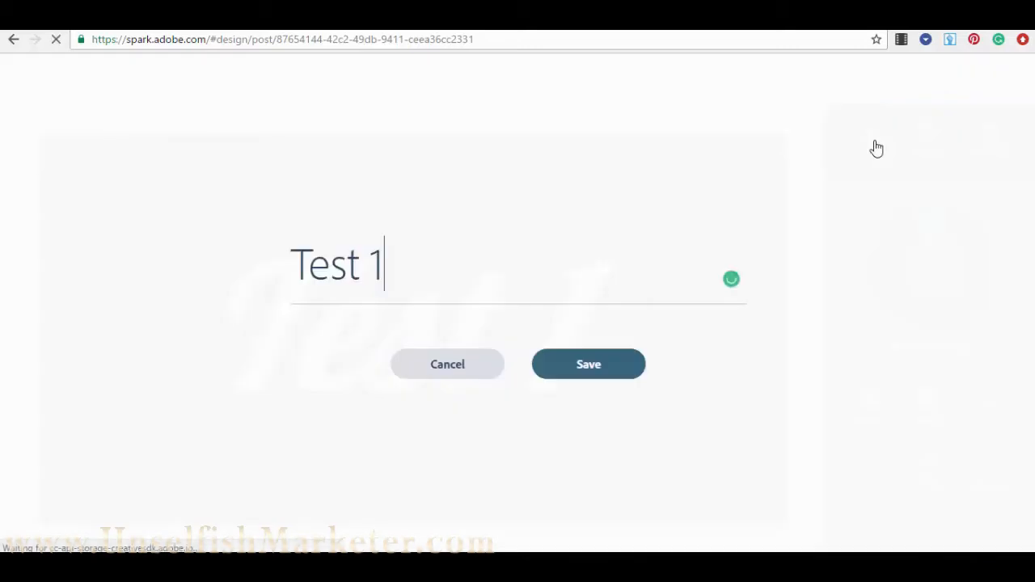
pyautogui.moveTo(391, 267); pyautogui.dragTo(229, 261)
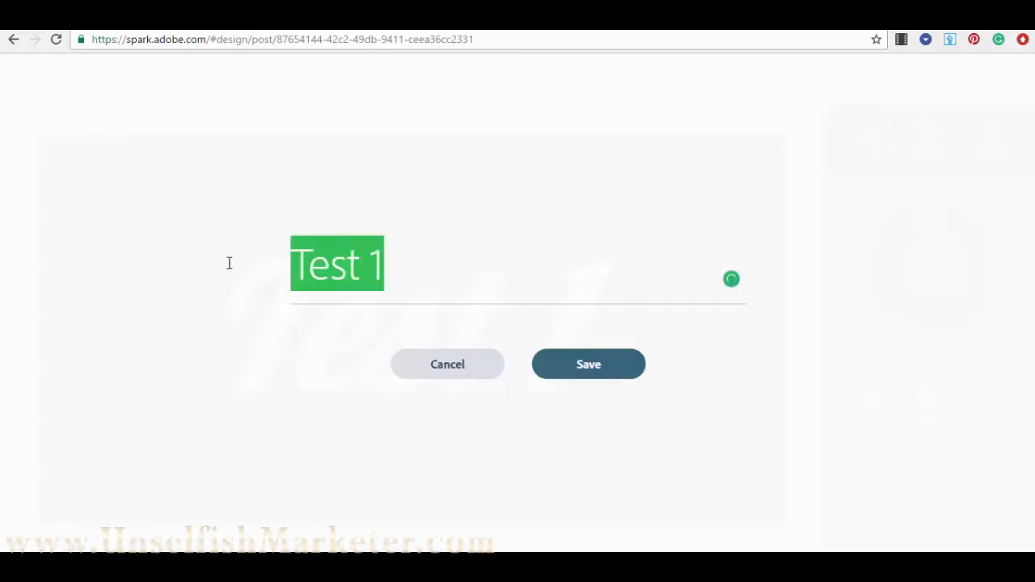
pyautogui.click(469, 372)
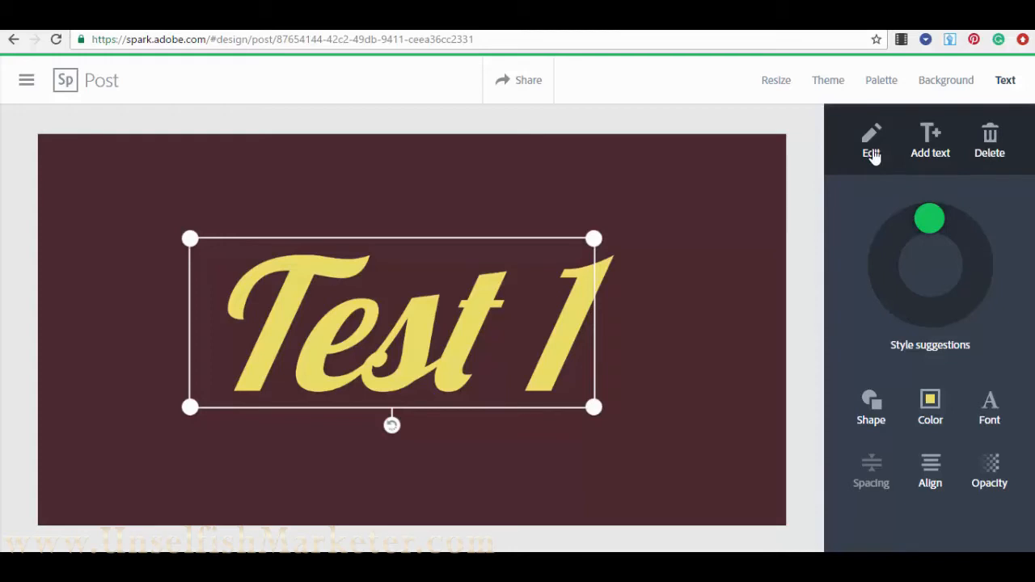
# - Add a new text item reading 'Test 2' to the post
pyautogui.click(932, 151)
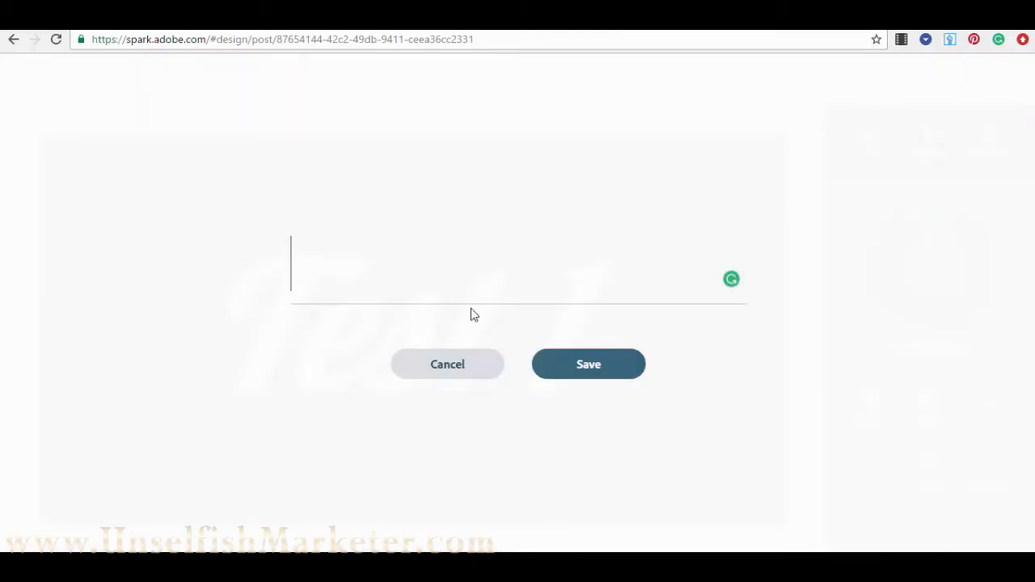
pyautogui.write('Test ')
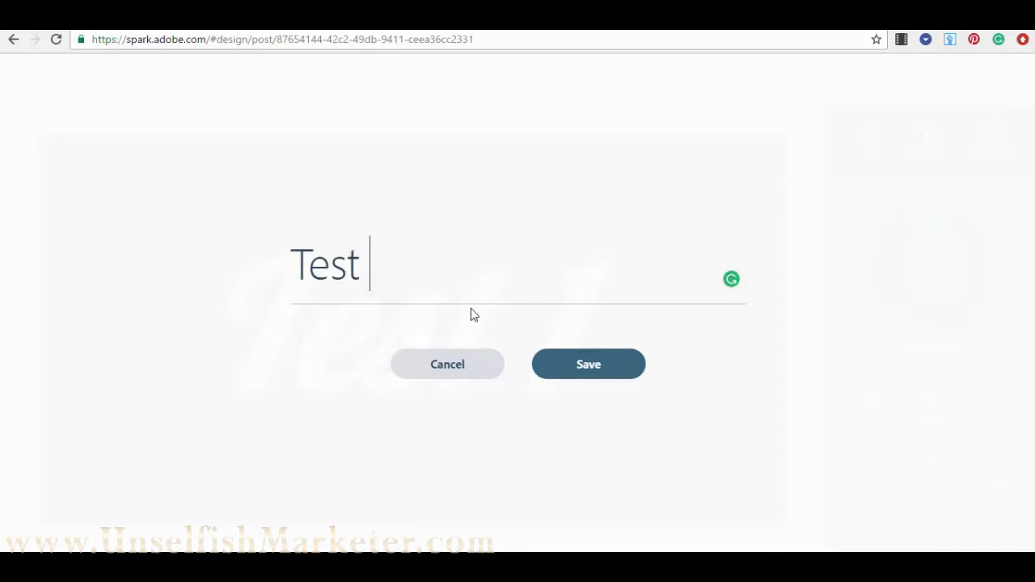
pyautogui.write('2')
pyautogui.press('Return')
pyautogui.press('BackSpace')
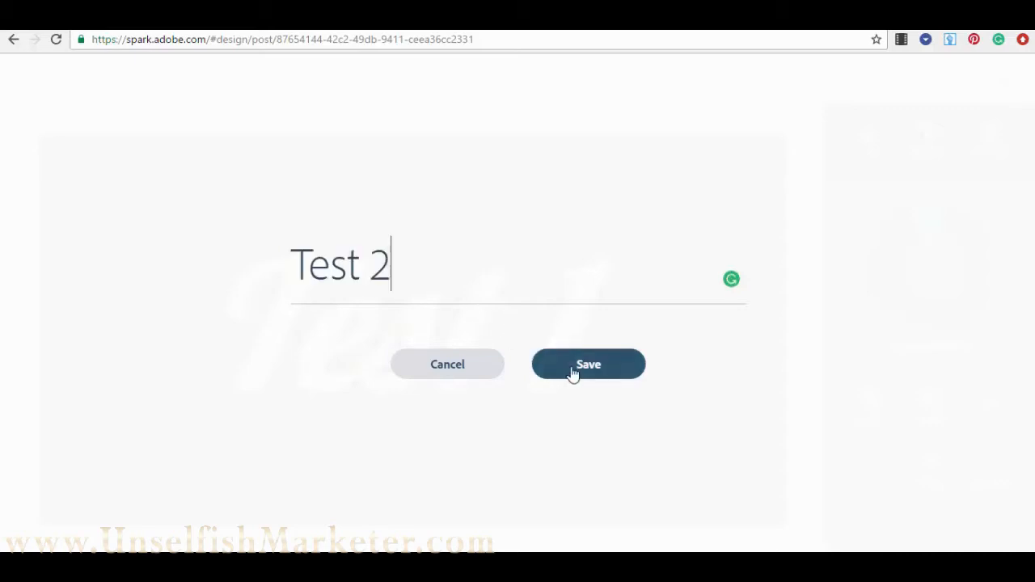
pyautogui.click(573, 372)
# - Move Test 2 to the lower right and Test 1 to the upper left
pyautogui.moveTo(450, 338); pyautogui.dragTo(562, 412)
pyautogui.moveTo(260, 269); pyautogui.dragTo(154, 204)
pyautogui.moveTo(444, 373); pyautogui.dragTo(460, 381)
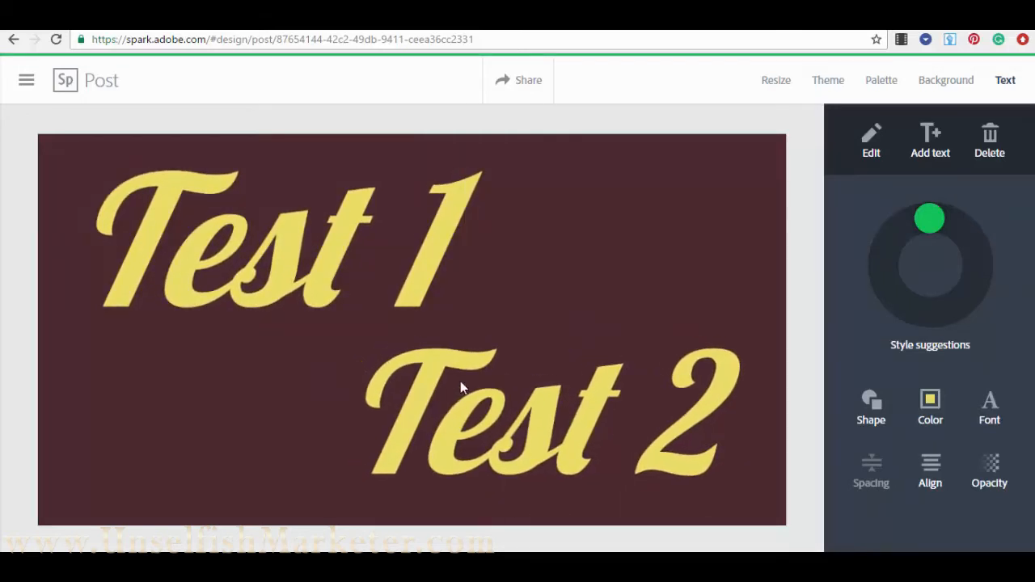
pyautogui.click(523, 370)
pyautogui.click(705, 213)
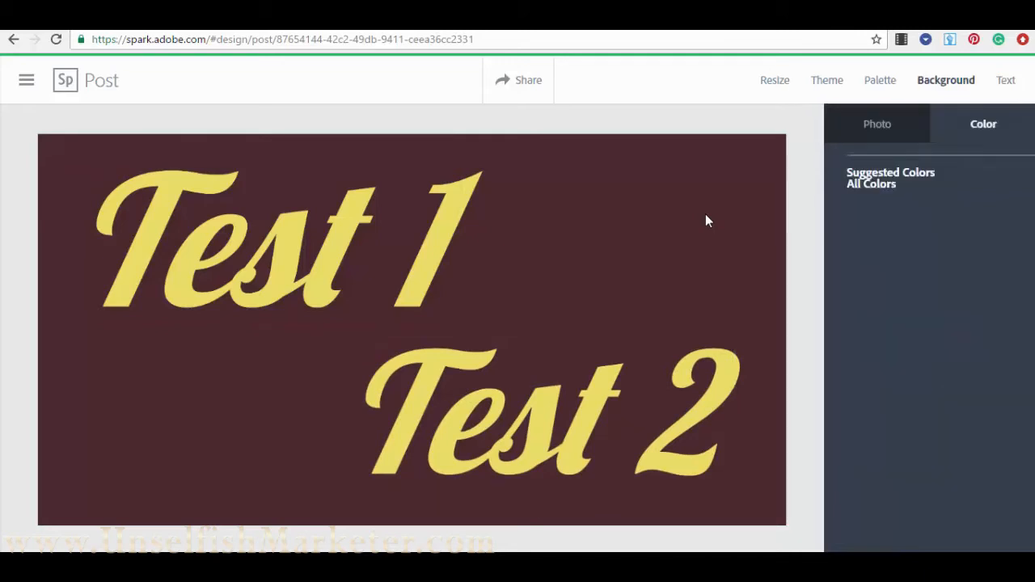
pyautogui.click(326, 244)
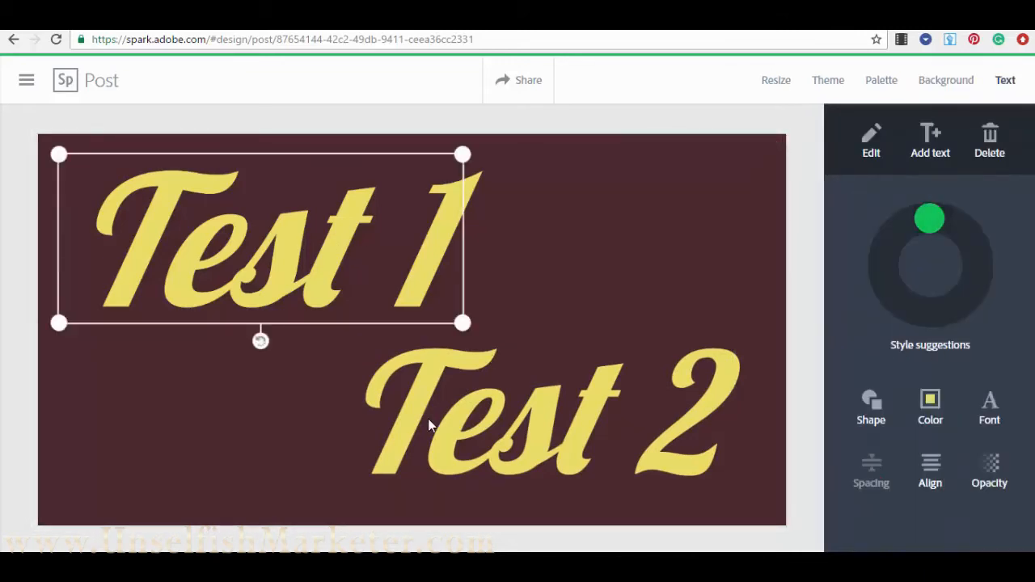
pyautogui.click(424, 395)
pyautogui.click(343, 240)
pyautogui.click(522, 404)
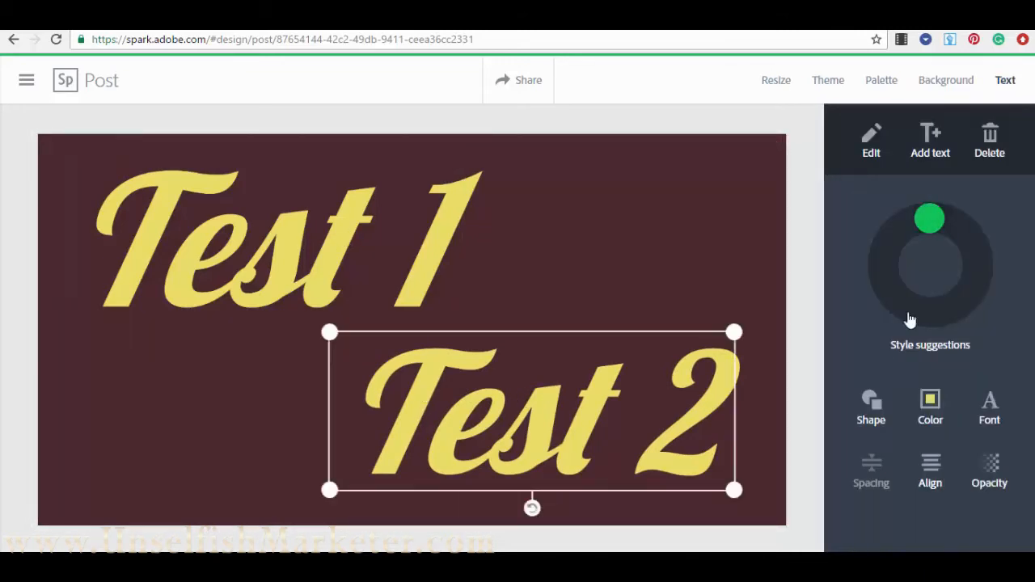
# - Restyle Test 1 with a suggested style: bold cream lettering on an orange rectangle
pyautogui.click(343, 234)
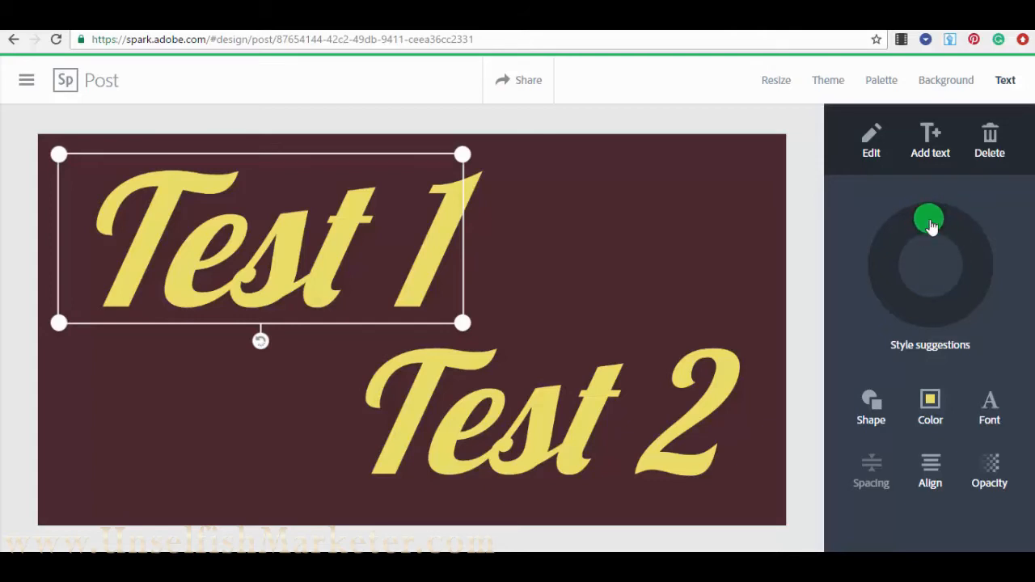
pyautogui.moveTo(933, 220)
pyautogui.mouseDown()
pyautogui.moveTo(961, 243)
pyautogui.moveTo(968, 295)
pyautogui.moveTo(912, 319)
pyautogui.moveTo(893, 293)
pyautogui.moveTo(898, 259)
pyautogui.moveTo(946, 240)
pyautogui.moveTo(962, 279)
pyautogui.moveTo(953, 302)
pyautogui.moveTo(915, 307)
pyautogui.moveTo(897, 268)
pyautogui.moveTo(903, 243)
pyautogui.moveTo(957, 229)
pyautogui.moveTo(968, 257)
pyautogui.moveTo(961, 291)
pyautogui.moveTo(920, 299)
pyautogui.moveTo(890, 273)
pyautogui.moveTo(899, 254)
pyautogui.moveTo(926, 250)
pyautogui.moveTo(943, 264)
pyautogui.moveTo(944, 287)
pyautogui.moveTo(904, 296)
pyautogui.moveTo(936, 305)
pyautogui.moveTo(932, 317)
pyautogui.mouseUp()
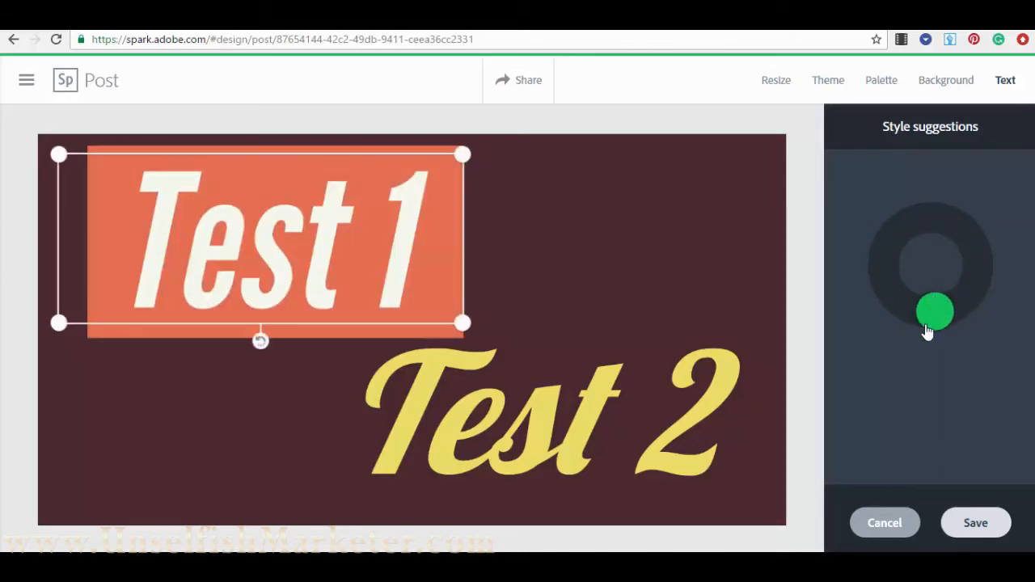
pyautogui.click(979, 526)
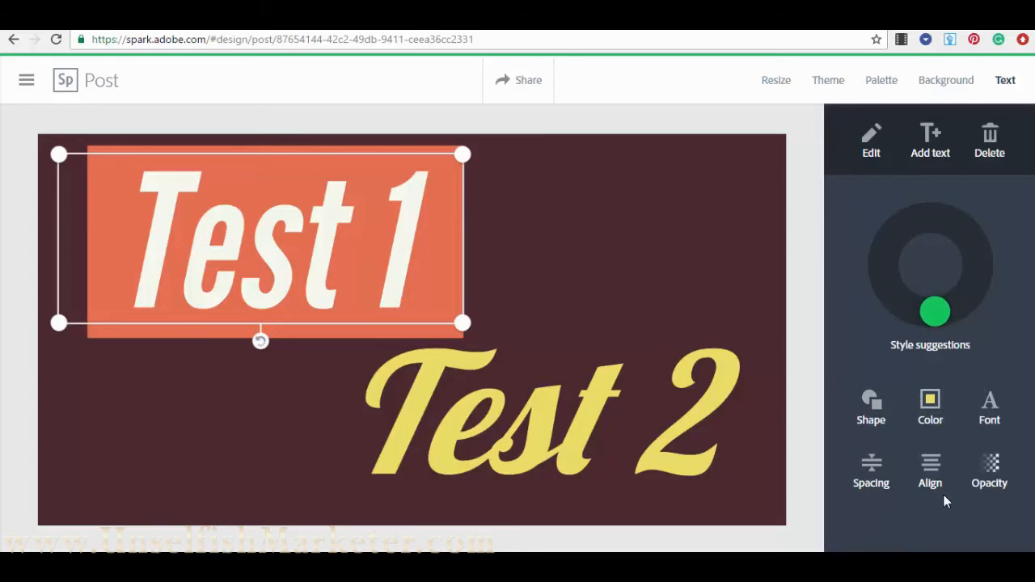
# - Try circle, diamond and bracket backing shapes behind Test 1
pyautogui.click(871, 402)
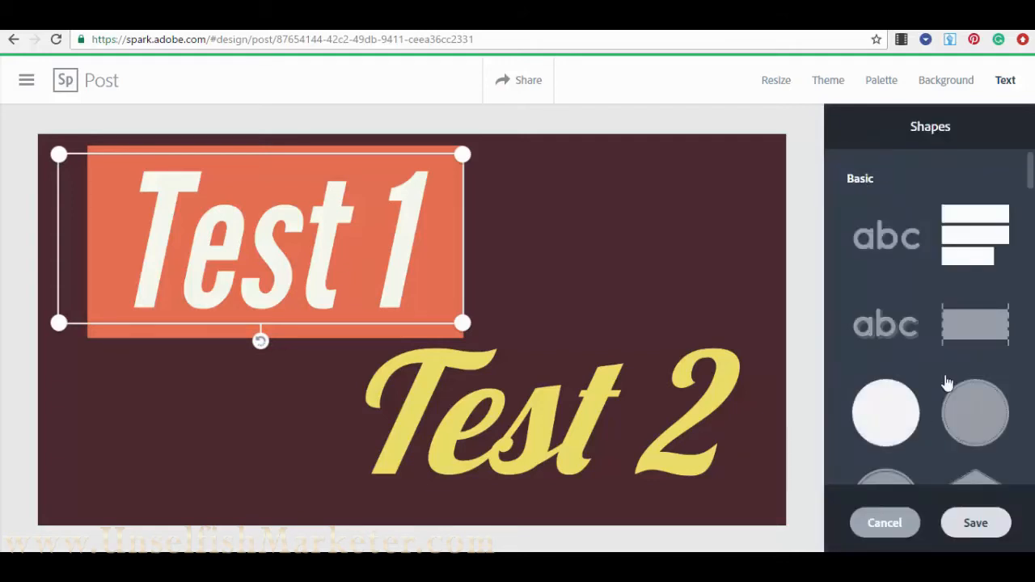
pyautogui.scroll(-1, 912, 236)
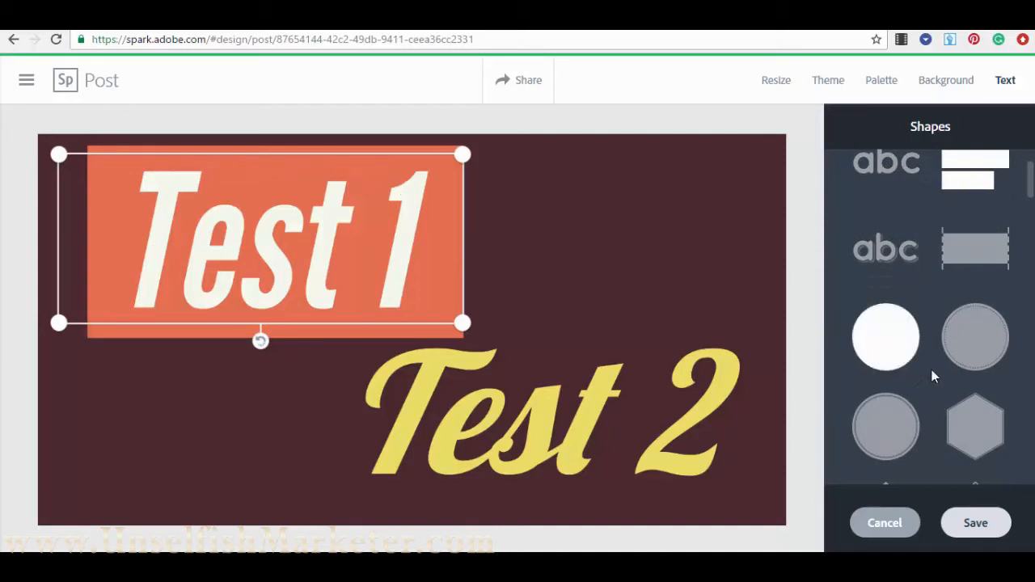
pyautogui.click(888, 348)
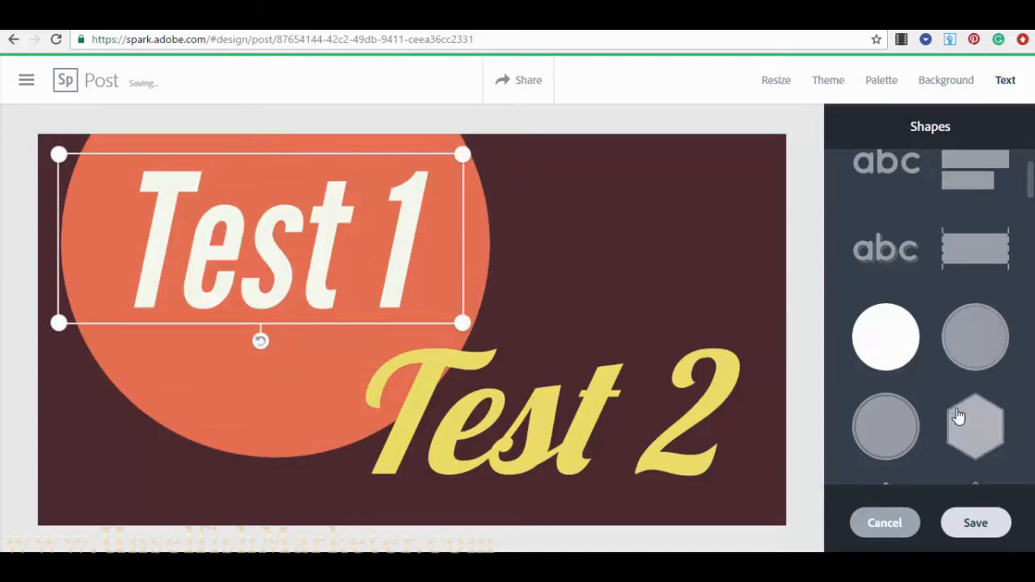
pyautogui.scroll(-2, 936, 397)
pyautogui.click(887, 380)
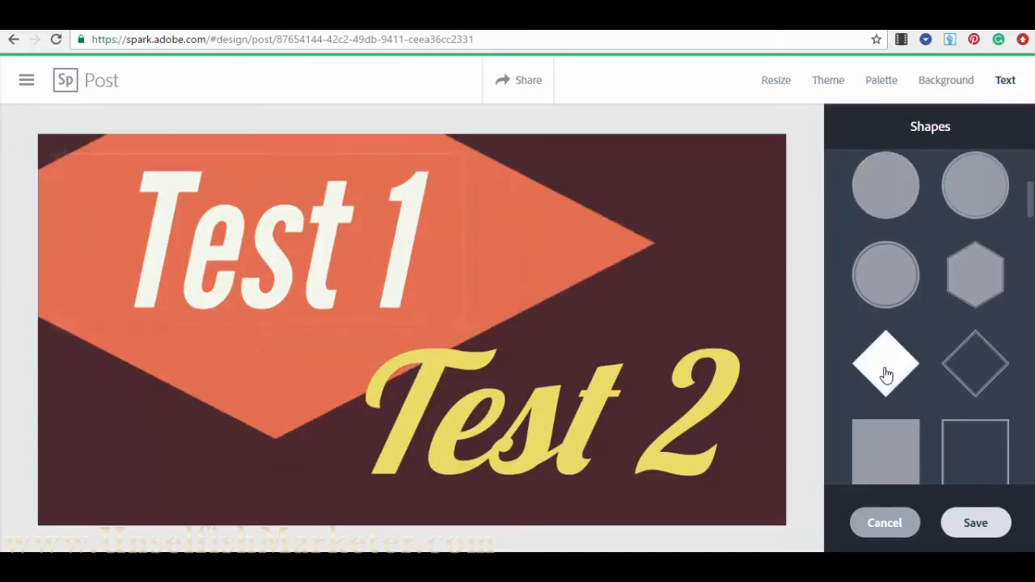
pyautogui.scroll(-2, 890, 364)
pyautogui.scroll(-2, 931, 380)
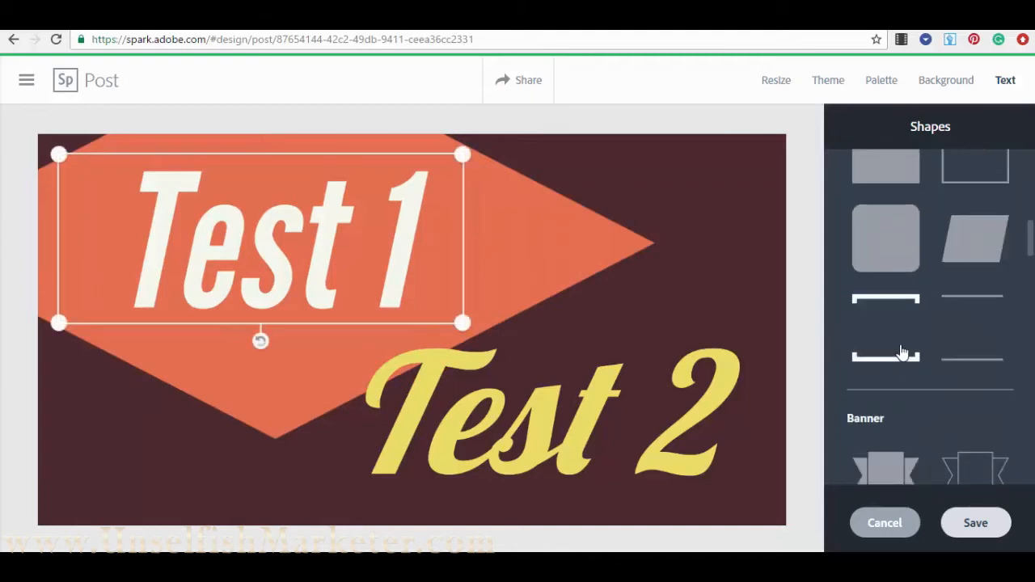
pyautogui.click(902, 354)
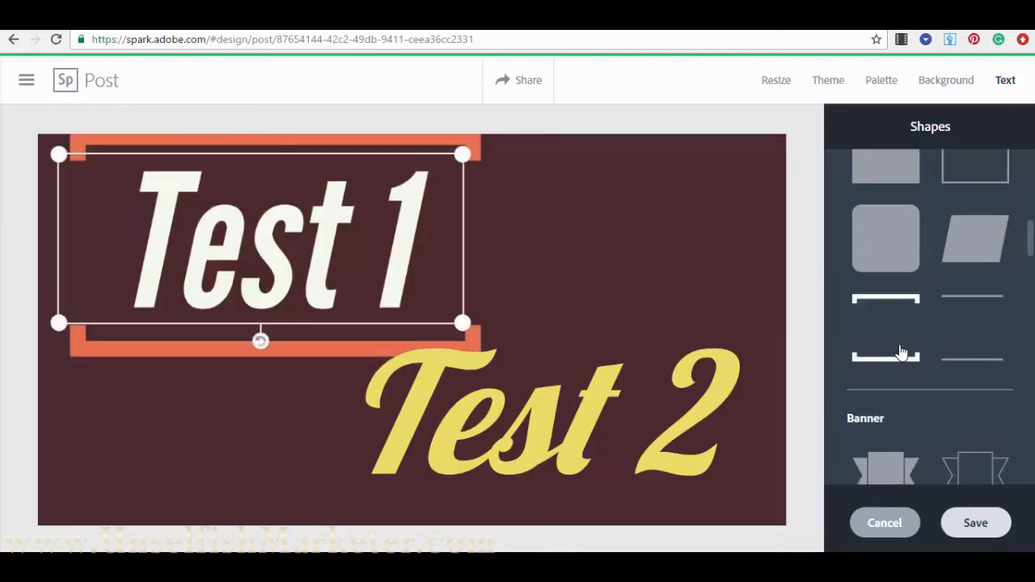
# - Give Test 1 a ribbon banner backing and save the shape
pyautogui.scroll(-2, 899, 349)
pyautogui.click(891, 326)
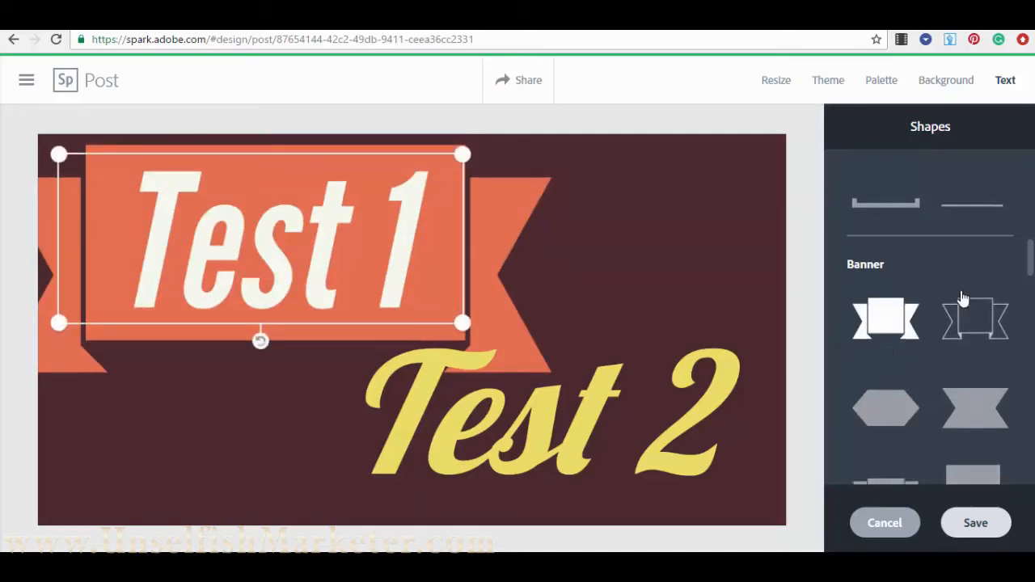
pyautogui.scroll(-2, 1003, 263)
pyautogui.scroll(-2, 936, 335)
pyautogui.scroll(8, 924, 324)
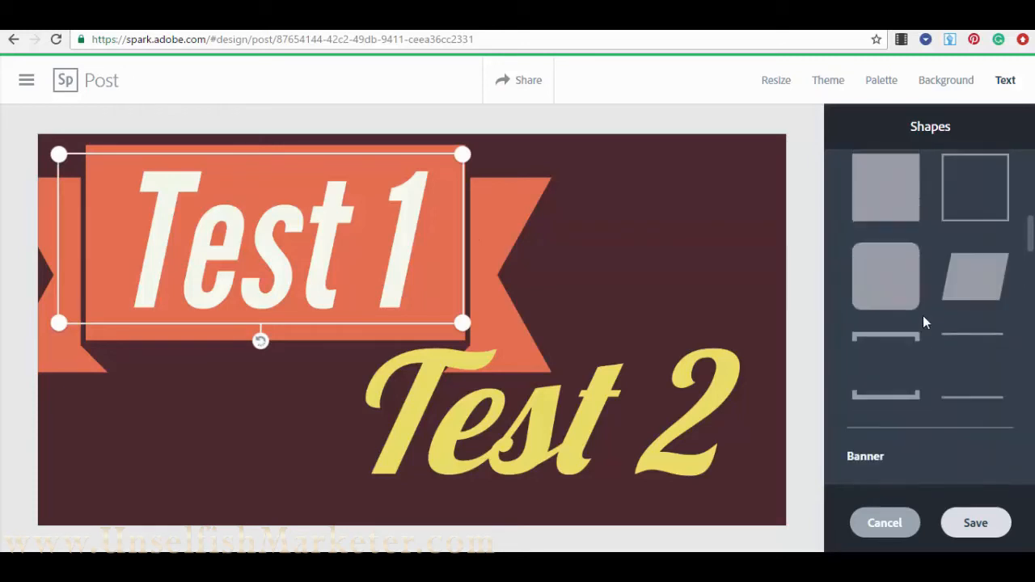
pyautogui.scroll(3, 890, 242)
pyautogui.scroll(-6, 895, 293)
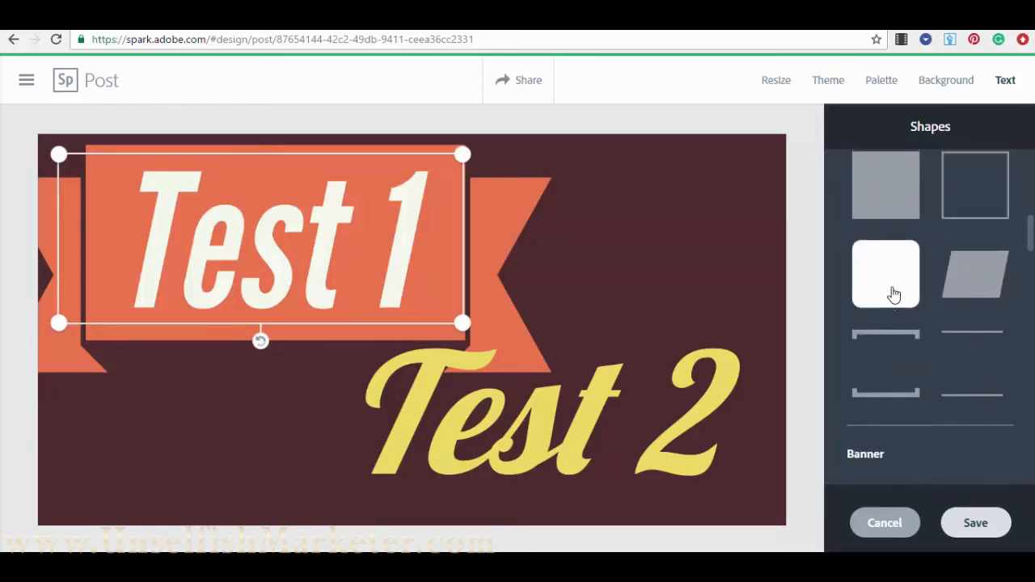
pyautogui.scroll(-8, 887, 293)
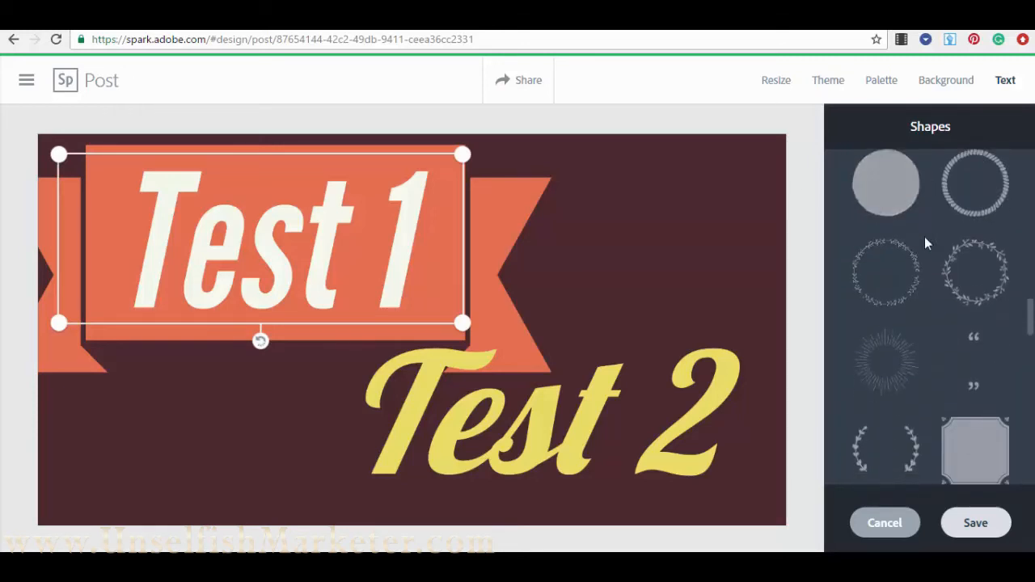
pyautogui.scroll(-10, 922, 293)
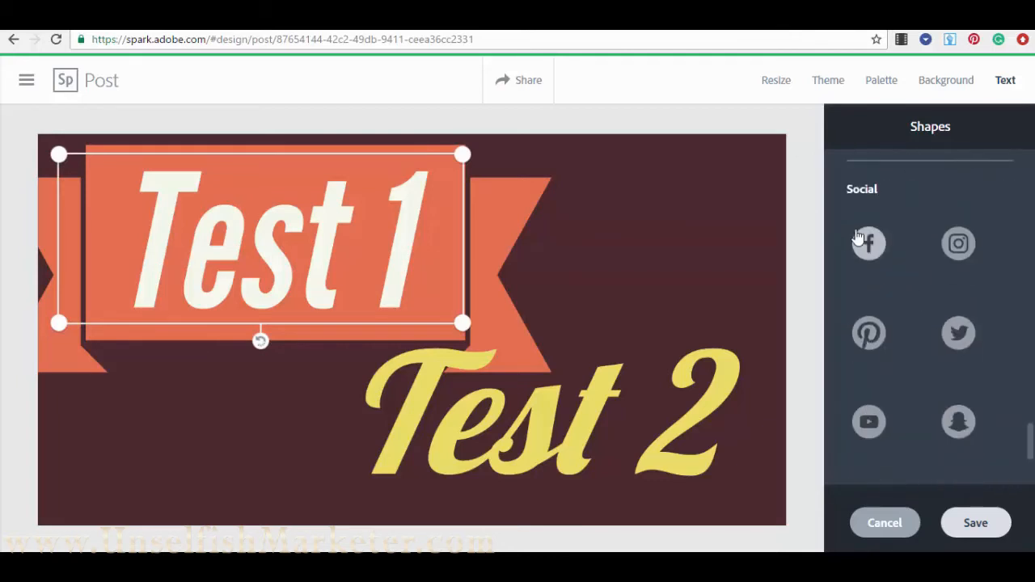
pyautogui.scroll(-2, 914, 234)
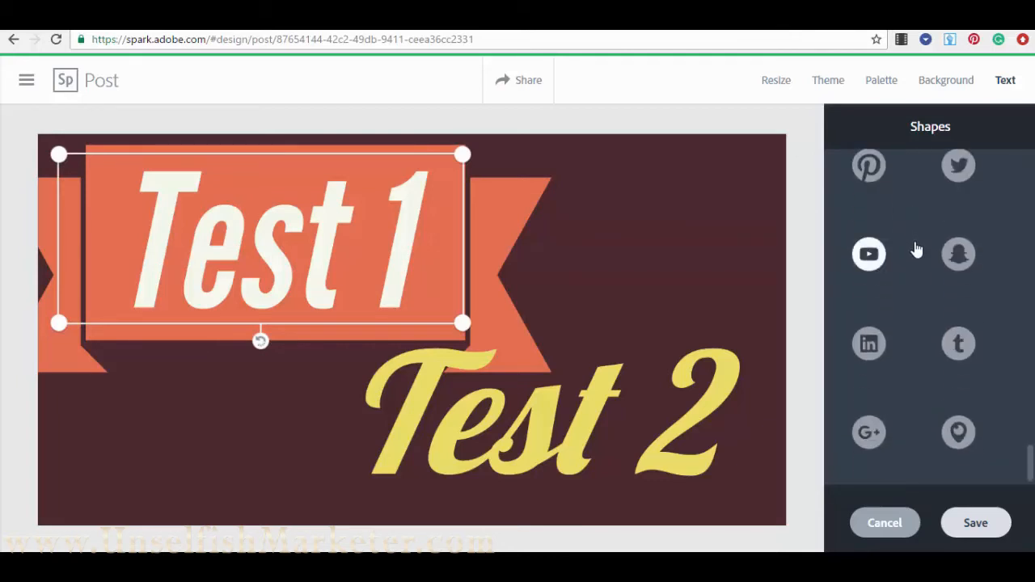
pyautogui.click(976, 523)
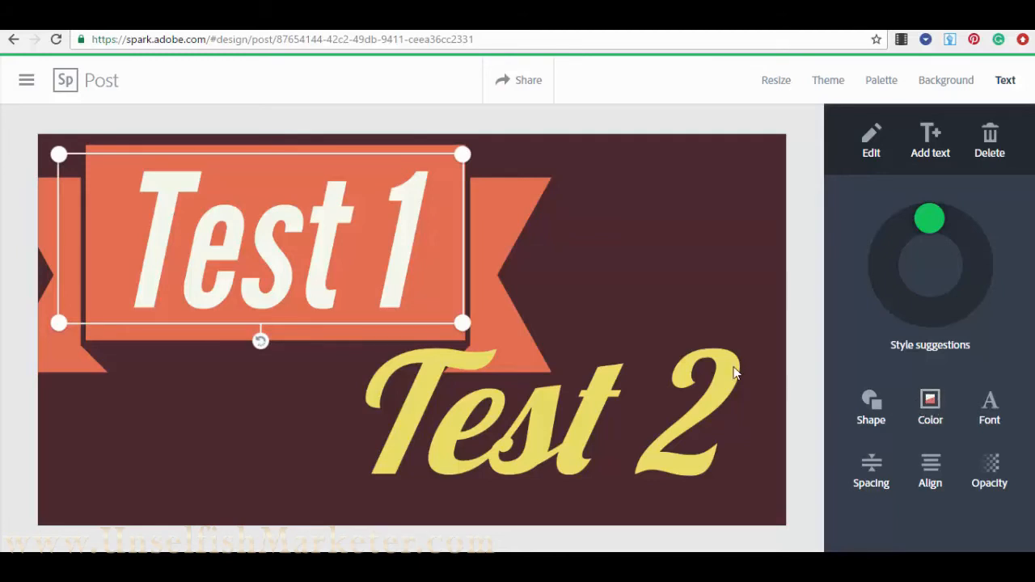
# - Try peach, yellow, white, purple and pink colour schemes on Test 1
pyautogui.click(931, 402)
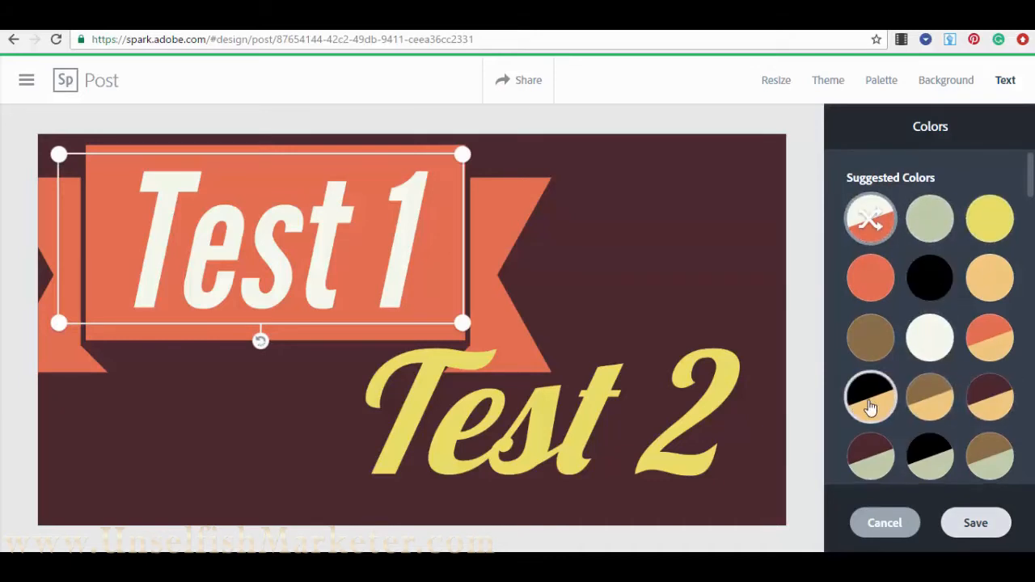
pyautogui.scroll(-5, 924, 331)
pyautogui.scroll(5, 890, 340)
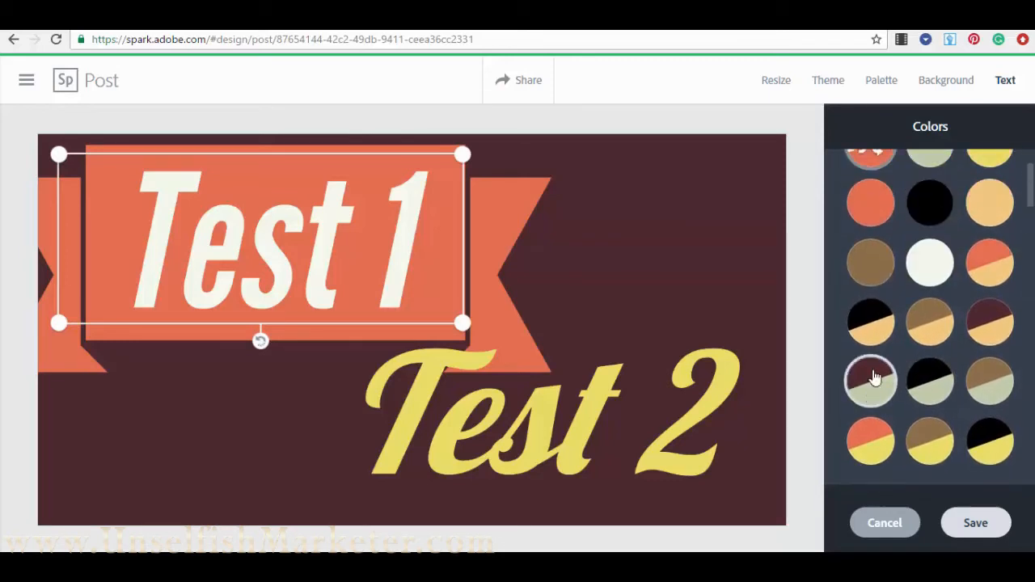
pyautogui.scroll(-2, 931, 259)
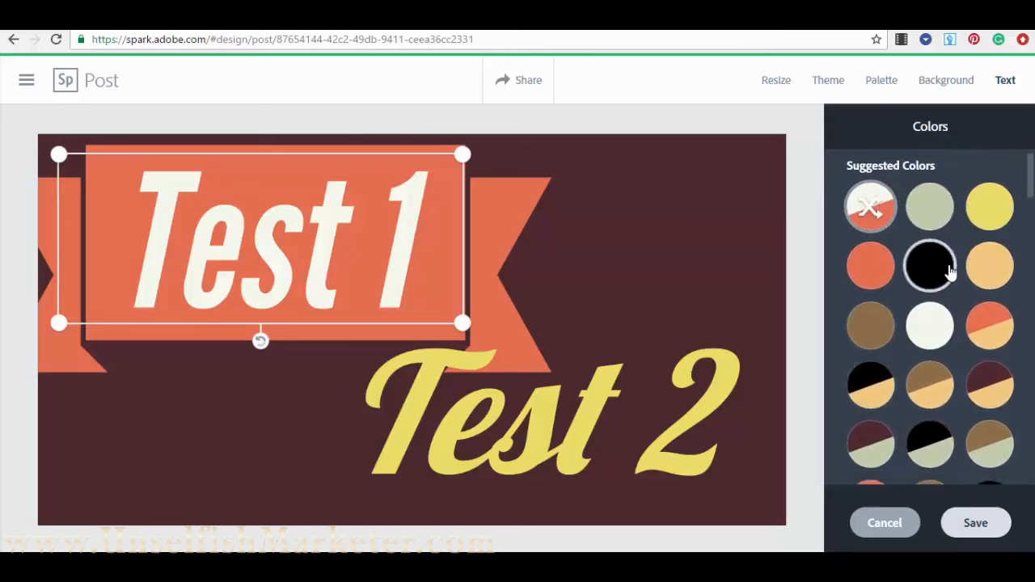
pyautogui.click(993, 265)
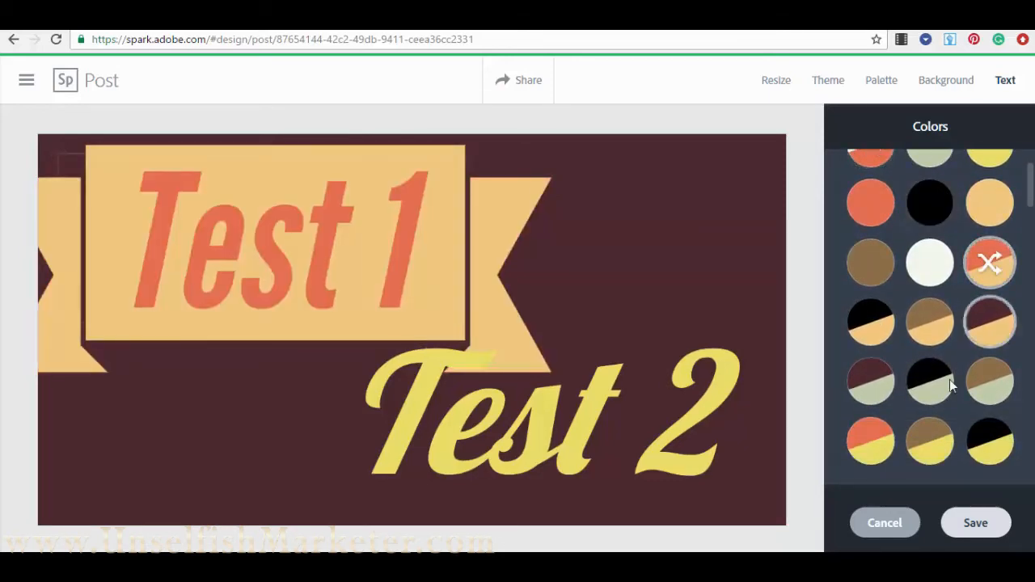
pyautogui.click(926, 325)
pyautogui.click(871, 323)
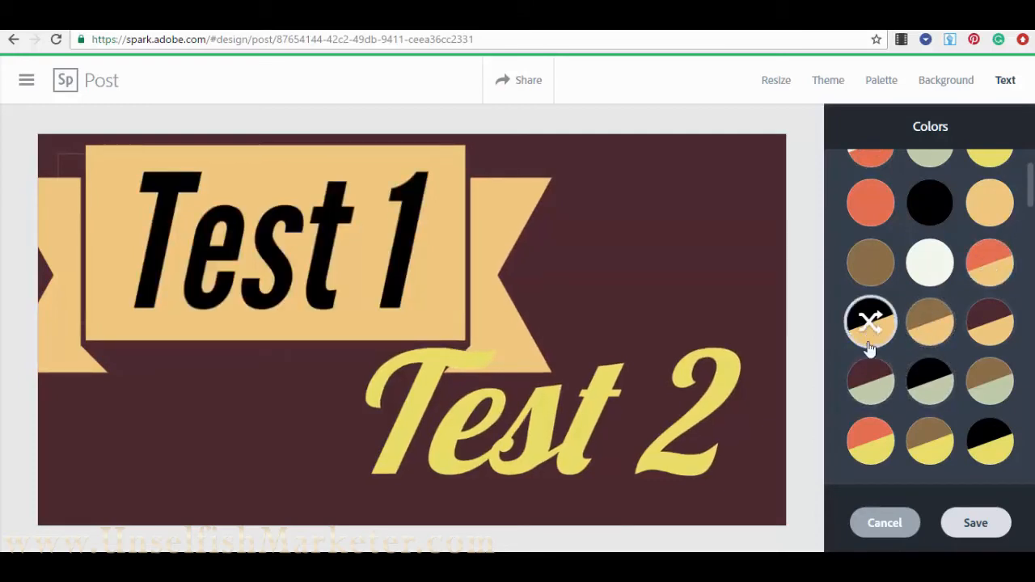
pyautogui.click(930, 443)
pyautogui.scroll(-4, 934, 388)
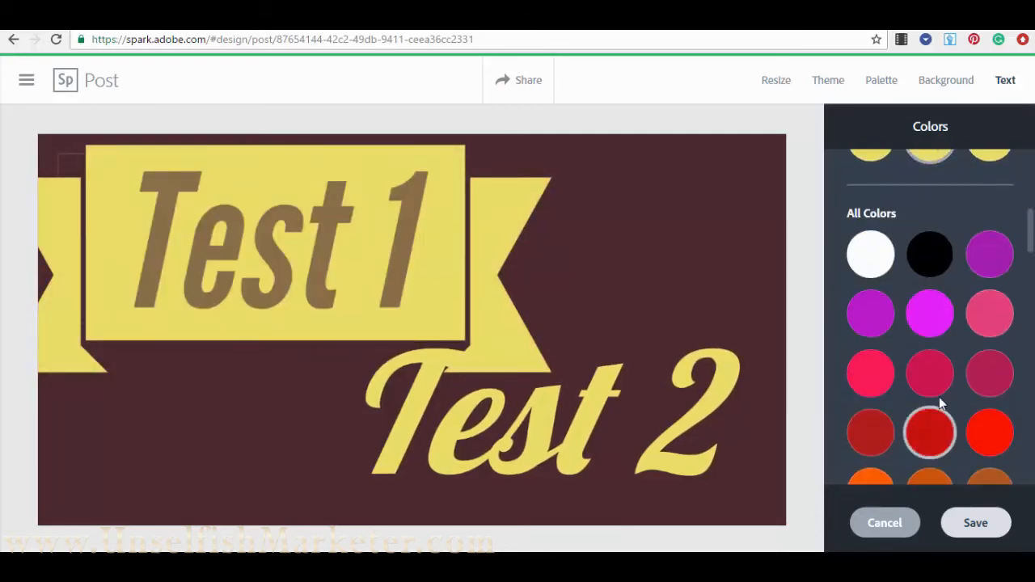
pyautogui.click(938, 267)
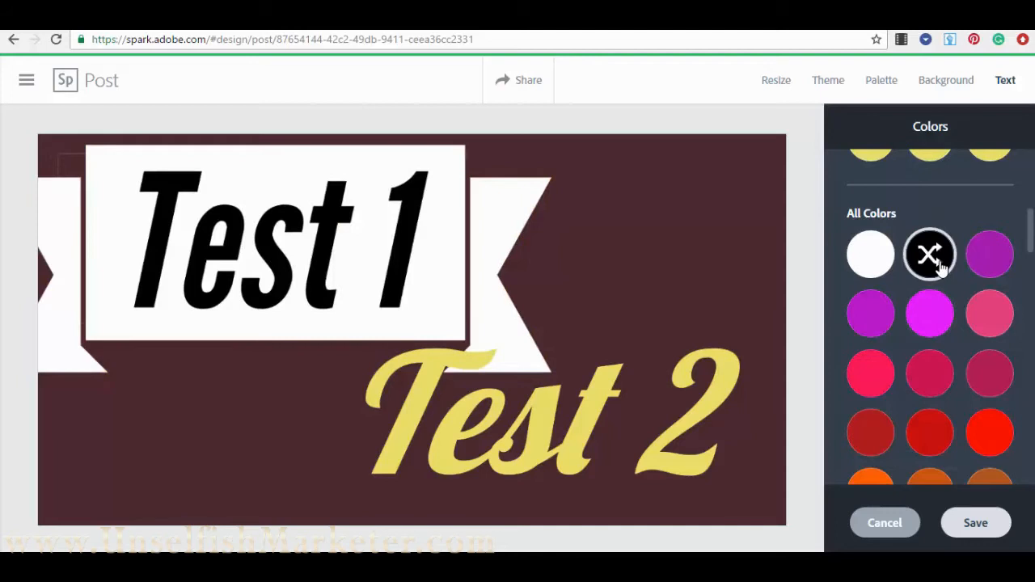
pyautogui.click(990, 263)
pyautogui.click(994, 307)
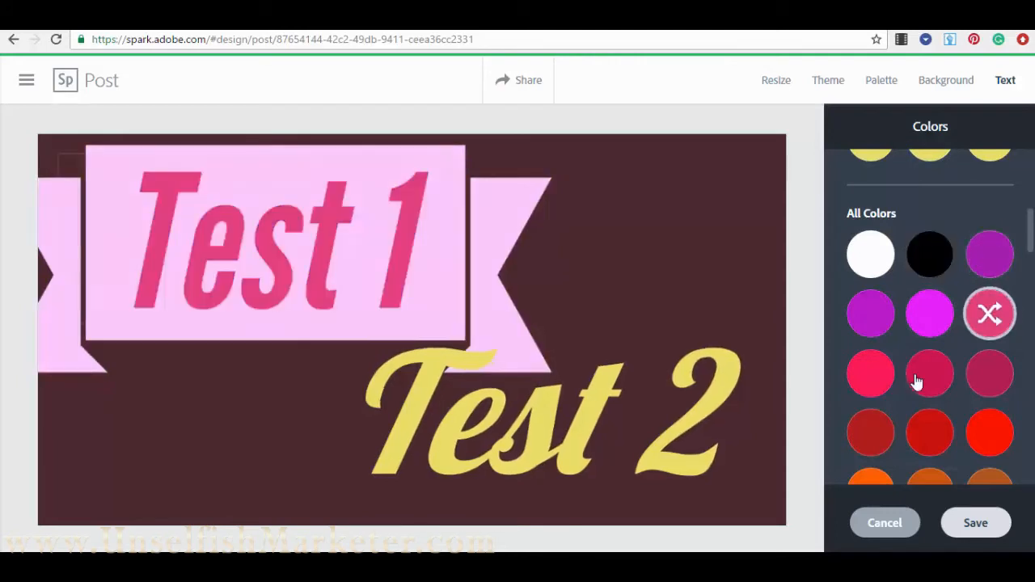
# - After trying light yellow, olive and tan, save bright yellow text on an olive banner
pyautogui.scroll(-5, 915, 380)
pyautogui.click(932, 315)
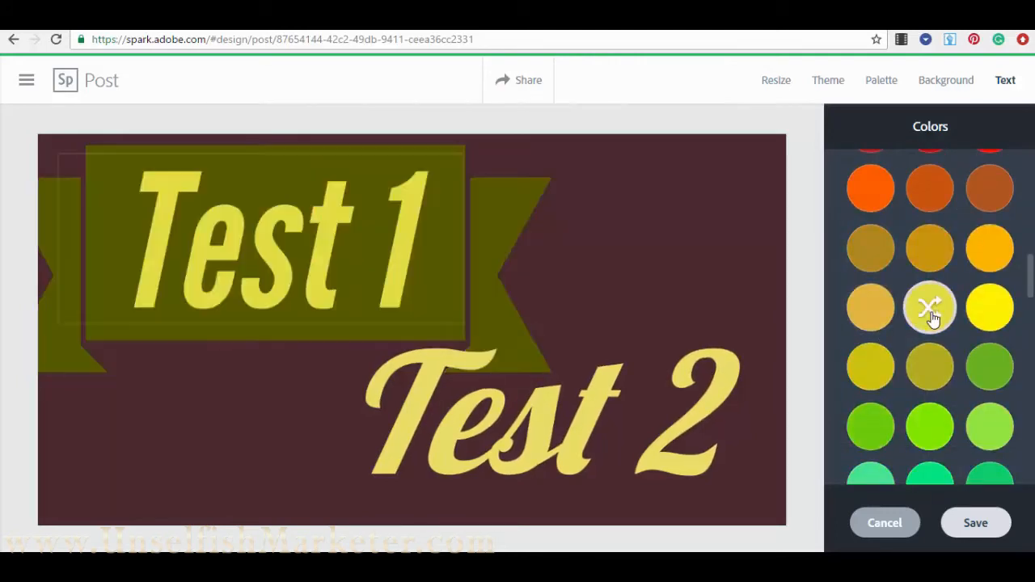
pyautogui.click(919, 377)
pyautogui.scroll(-5, 901, 402)
pyautogui.scroll(-5, 901, 400)
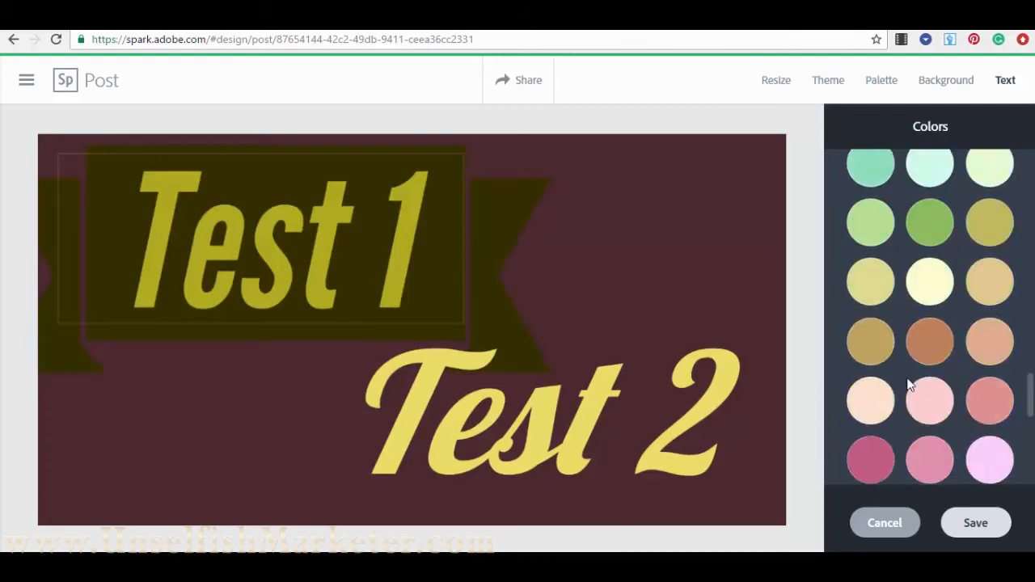
pyautogui.click(873, 322)
pyautogui.scroll(15, 883, 338)
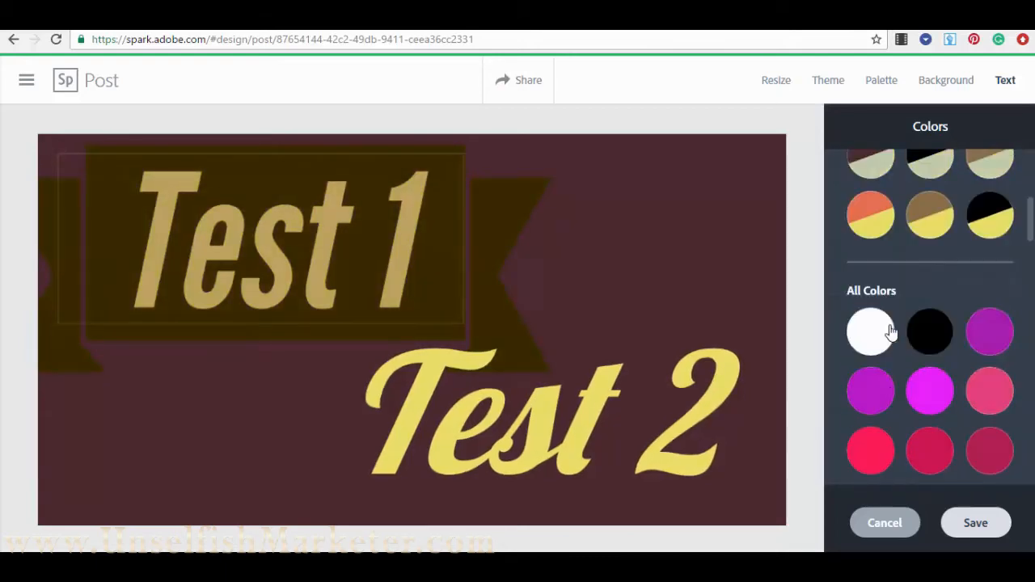
pyautogui.scroll(-1, 904, 346)
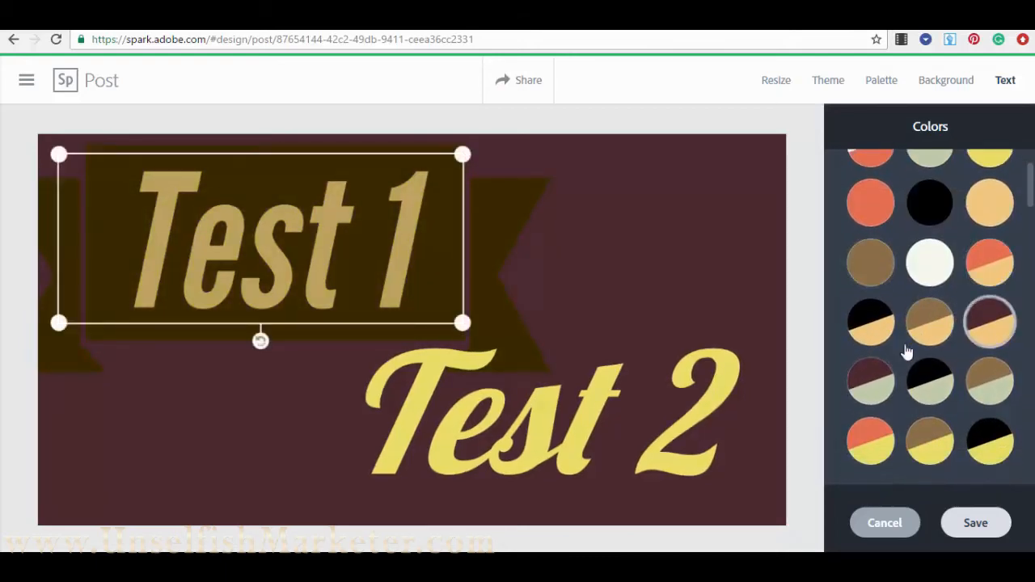
pyautogui.scroll(-8, 943, 338)
pyautogui.scroll(-2, 943, 338)
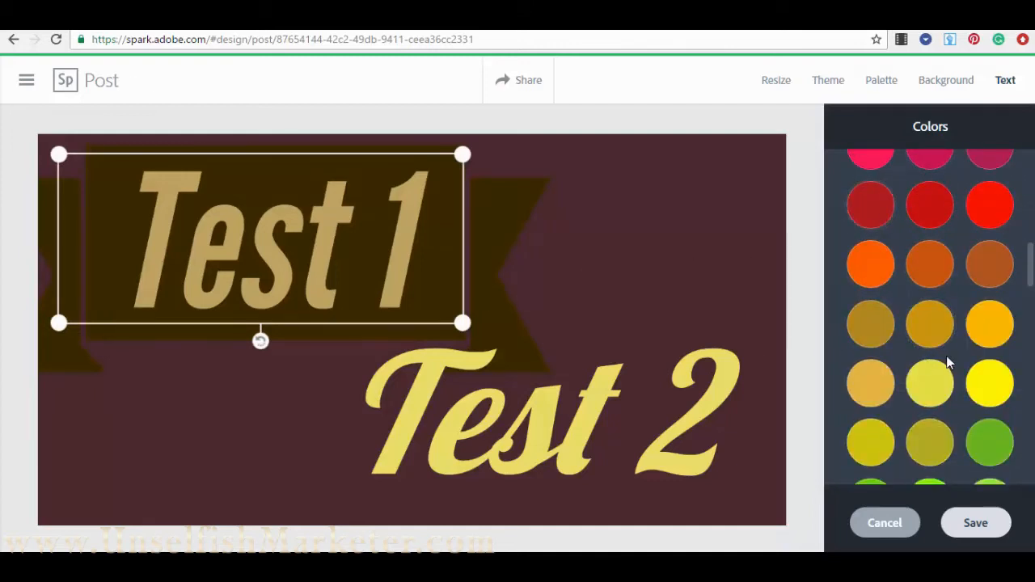
pyautogui.scroll(2, 950, 372)
pyautogui.scroll(-2, 979, 397)
pyautogui.click(1007, 386)
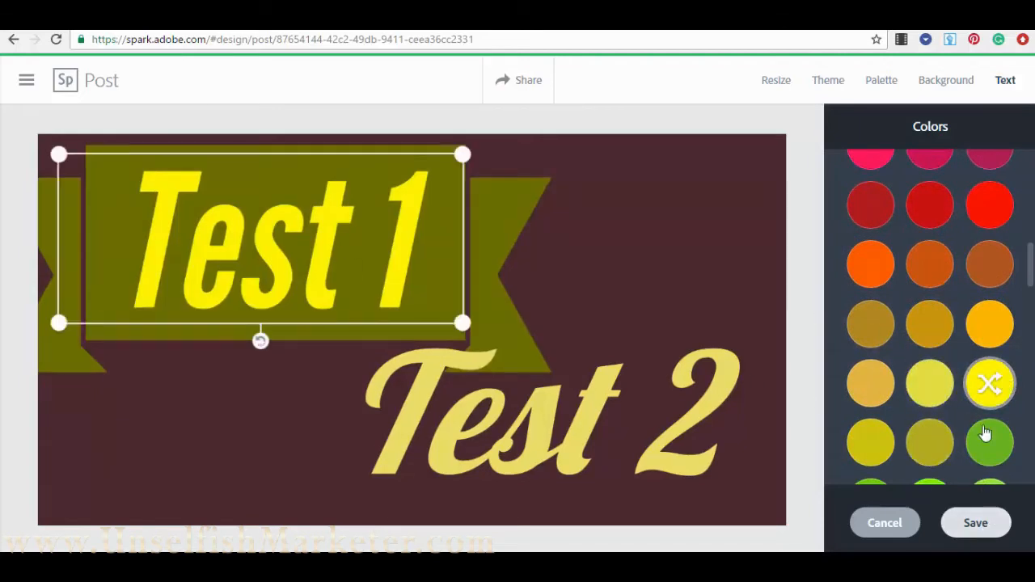
pyautogui.click(976, 524)
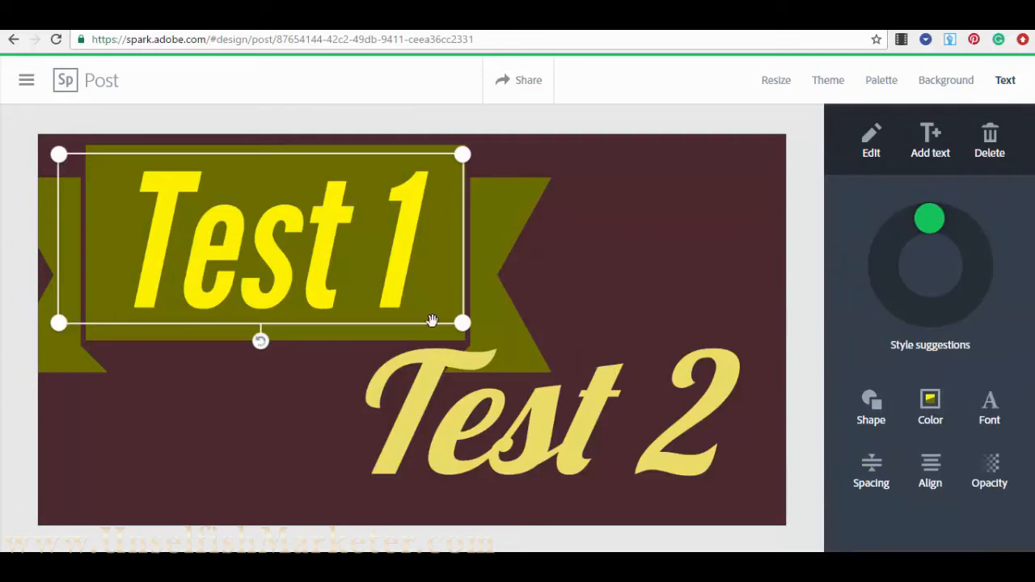
# - Shrink the Test 1 banner and move it into the post's upper-left corner
pyautogui.moveTo(467, 329); pyautogui.dragTo(388, 318)
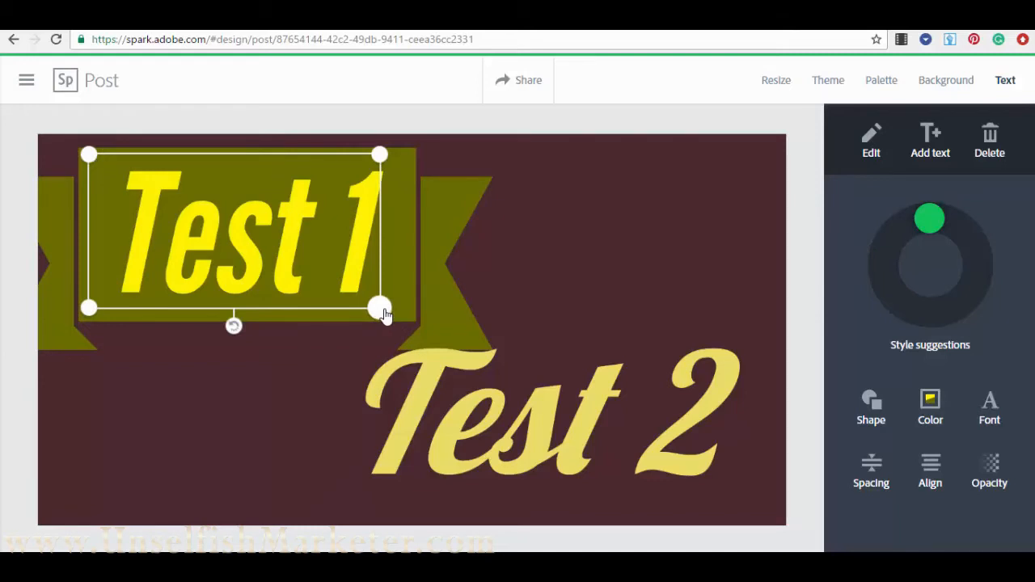
pyautogui.moveTo(384, 314)
pyautogui.mouseDown()
pyautogui.moveTo(497, 398)
pyautogui.moveTo(342, 301)
pyautogui.moveTo(363, 336)
pyautogui.moveTo(445, 370)
pyautogui.moveTo(440, 377)
pyautogui.moveTo(358, 310)
pyautogui.moveTo(472, 378)
pyautogui.moveTo(374, 310)
pyautogui.mouseUp()
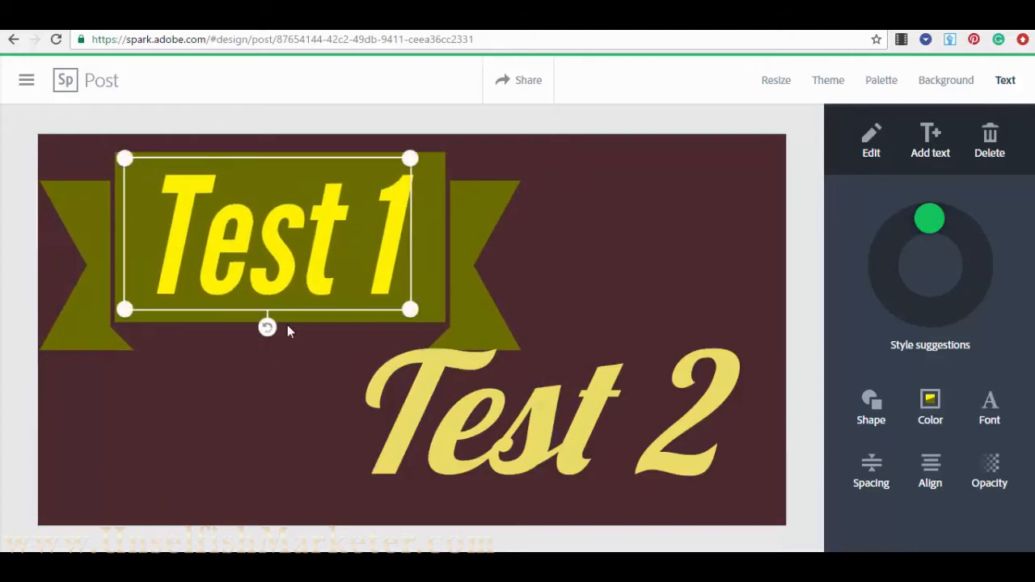
pyautogui.moveTo(269, 330)
pyautogui.mouseDown()
pyautogui.moveTo(195, 290)
pyautogui.moveTo(257, 348)
pyautogui.moveTo(327, 335)
pyautogui.moveTo(354, 292)
pyautogui.moveTo(346, 338)
pyautogui.moveTo(250, 347)
pyautogui.moveTo(194, 289)
pyautogui.moveTo(232, 176)
pyautogui.moveTo(322, 156)
pyautogui.moveTo(357, 200)
pyautogui.moveTo(341, 288)
pyautogui.moveTo(268, 327)
pyautogui.mouseUp()
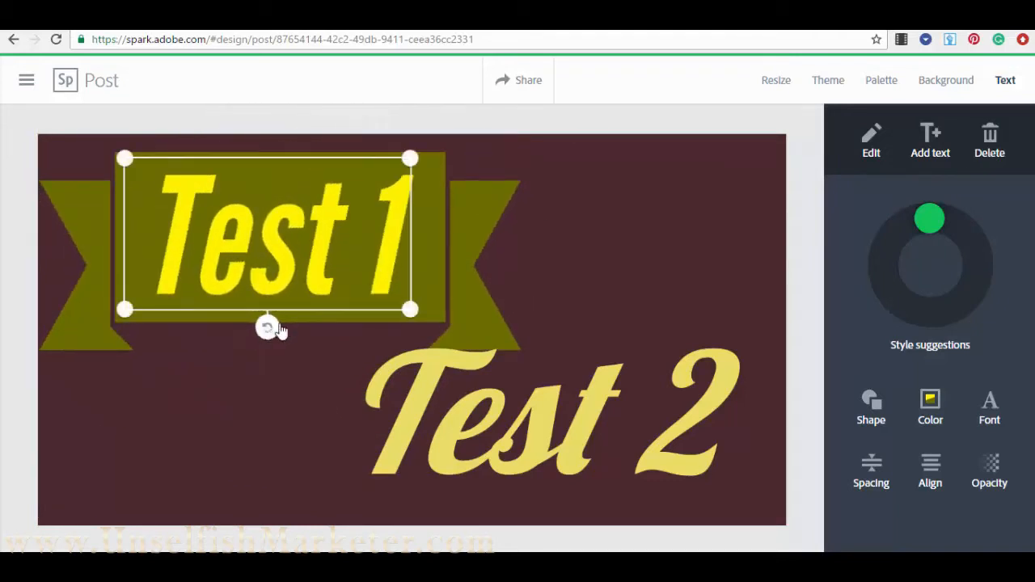
pyautogui.moveTo(131, 168); pyautogui.dragTo(217, 216)
pyautogui.moveTo(291, 274); pyautogui.dragTo(203, 245)
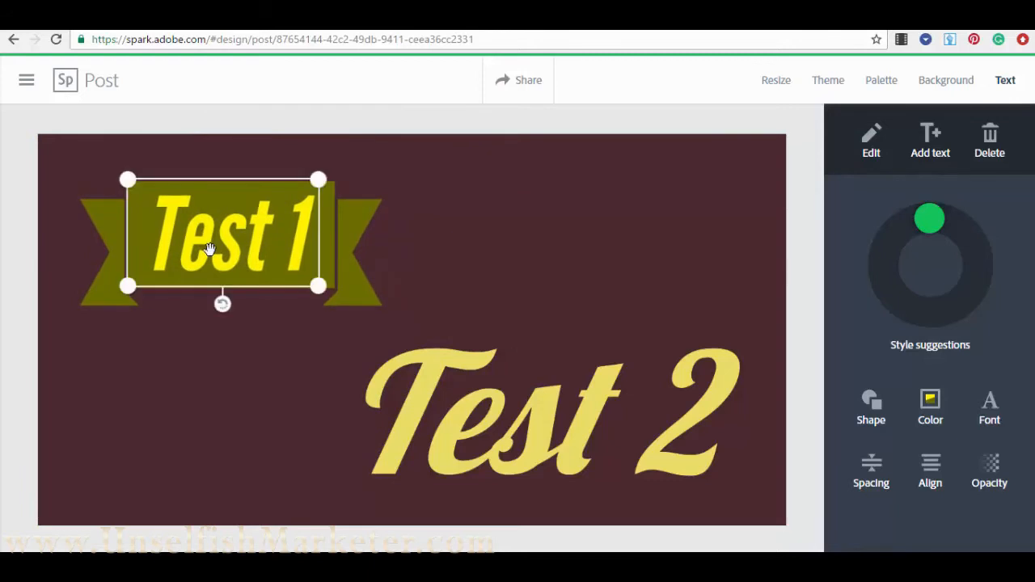
# - Try Raleway Heavy and Source Sans Pro for Test 1, then keep the brush-style FLOOD font
pyautogui.click(992, 409)
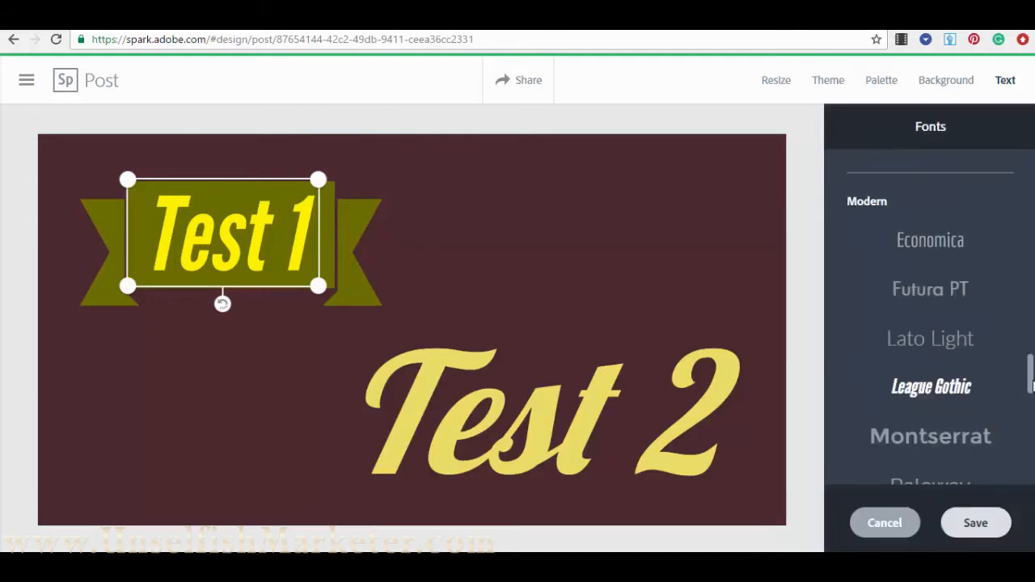
pyautogui.moveTo(1032, 370); pyautogui.dragTo(1029, 154)
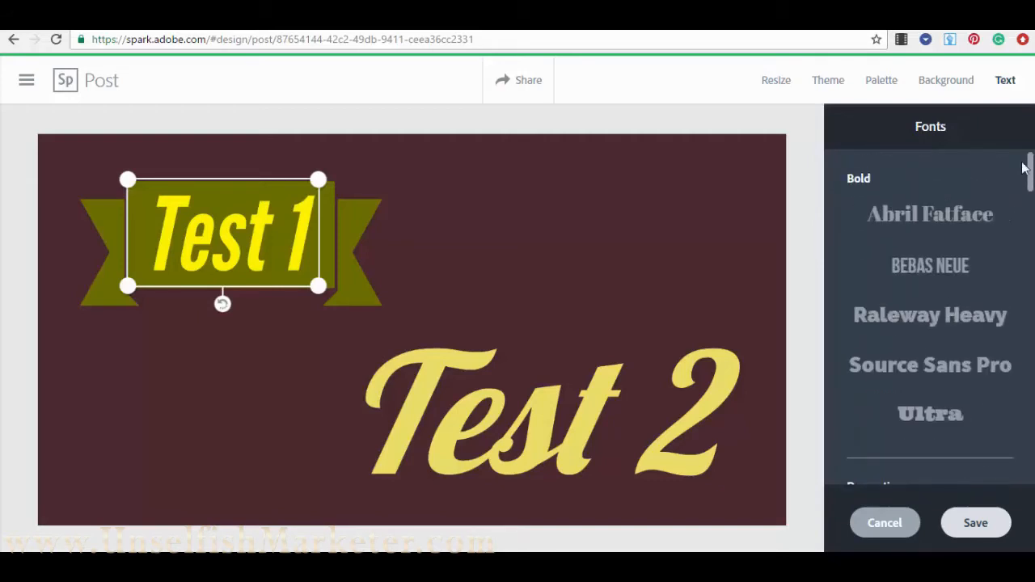
pyautogui.click(983, 320)
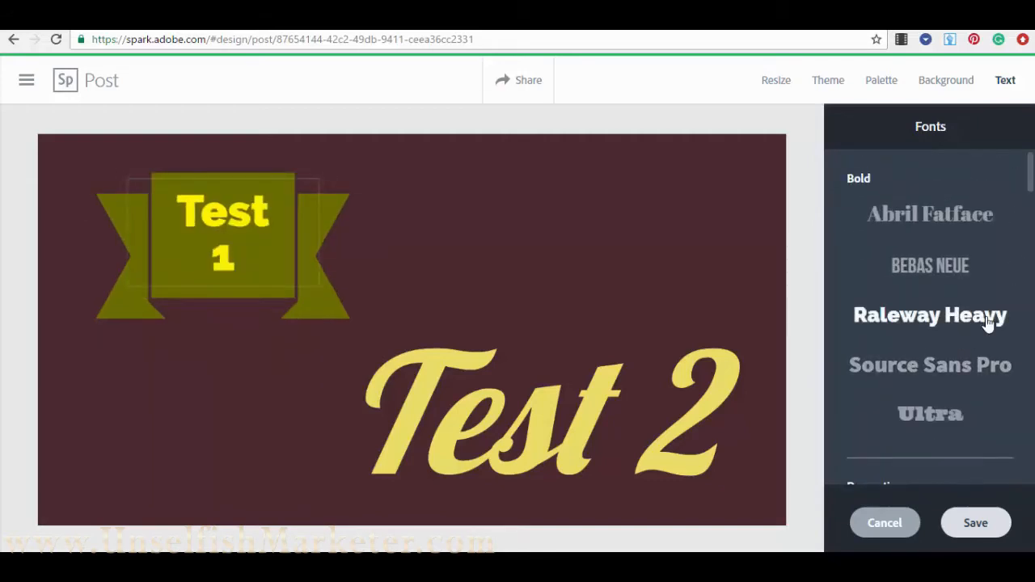
pyautogui.click(979, 370)
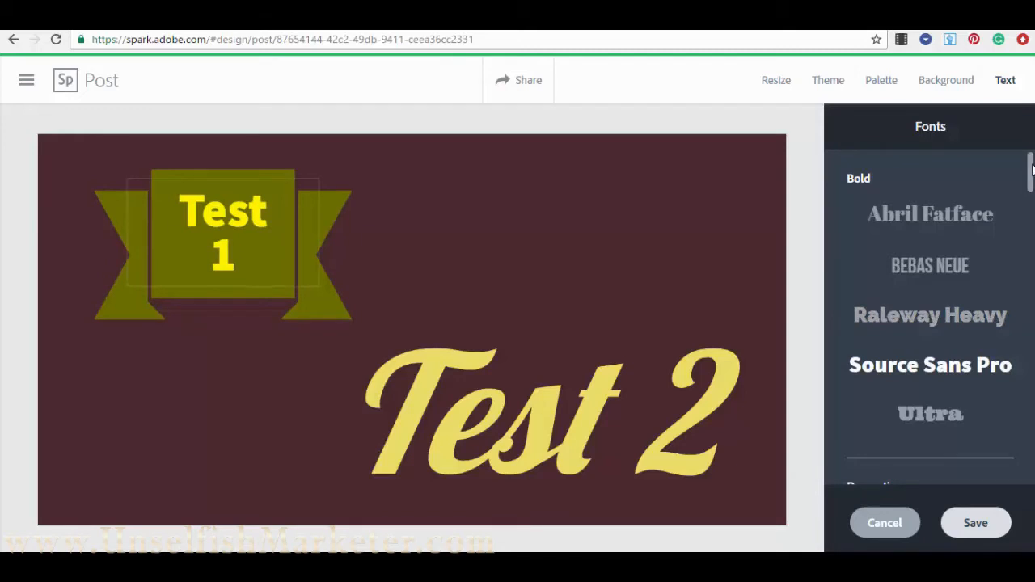
pyautogui.moveTo(1031, 172); pyautogui.dragTo(1031, 220)
pyautogui.click(976, 239)
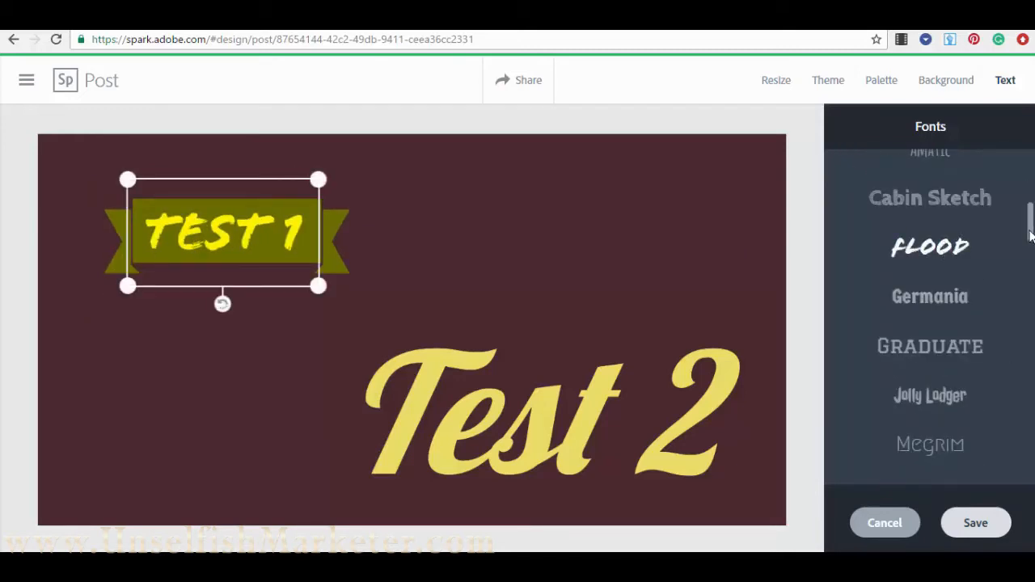
pyautogui.moveTo(1026, 234)
pyautogui.mouseDown()
pyautogui.moveTo(1006, 428)
pyautogui.moveTo(1017, 474)
pyautogui.moveTo(995, 406)
pyautogui.moveTo(1017, 319)
pyautogui.mouseUp()
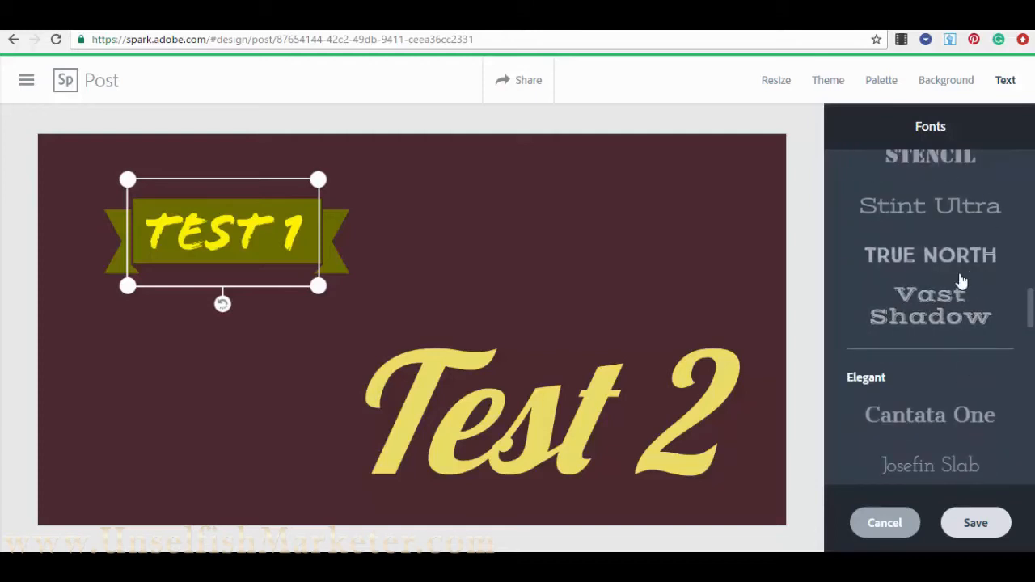
pyautogui.click(977, 524)
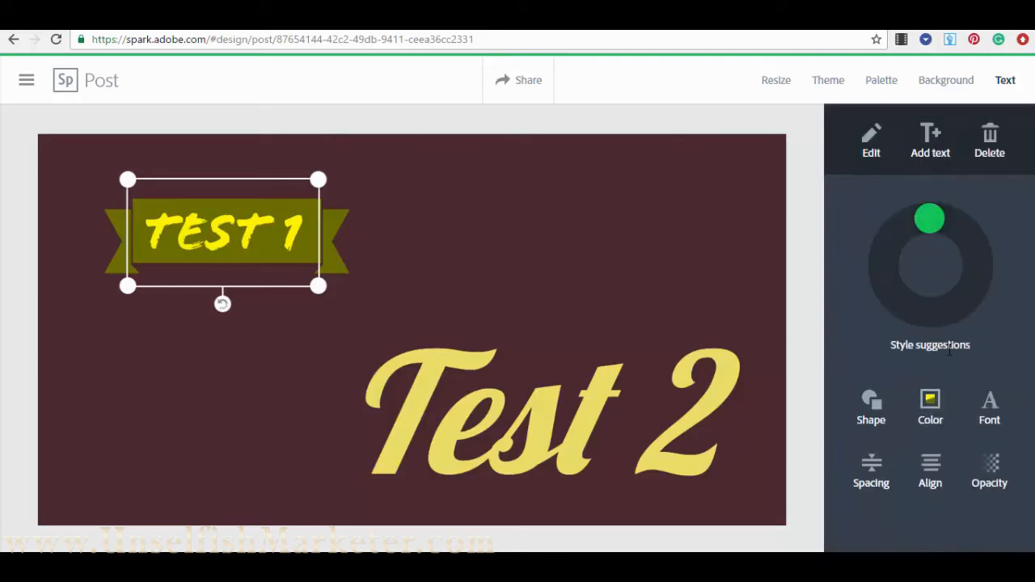
# - Cycle the TEST 1 banner through spacing layouts, ending on the two-line layout
pyautogui.click(877, 476)
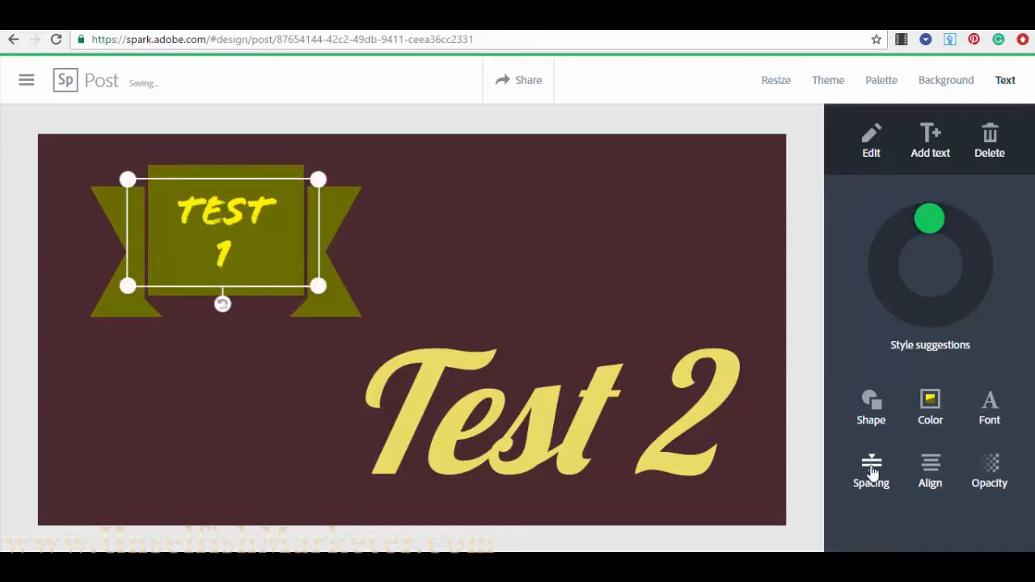
pyautogui.click(873, 473)
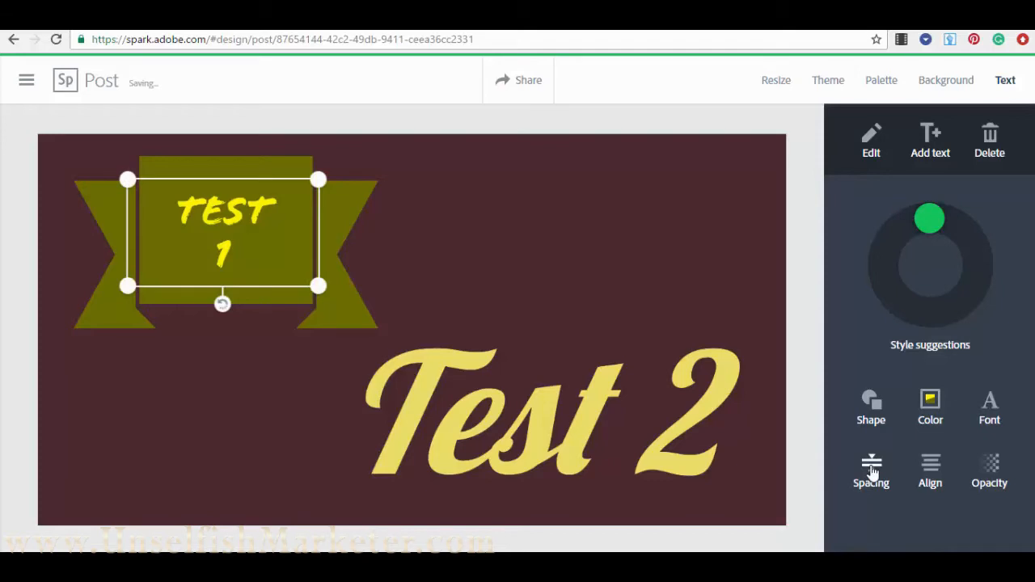
pyautogui.click(872, 474)
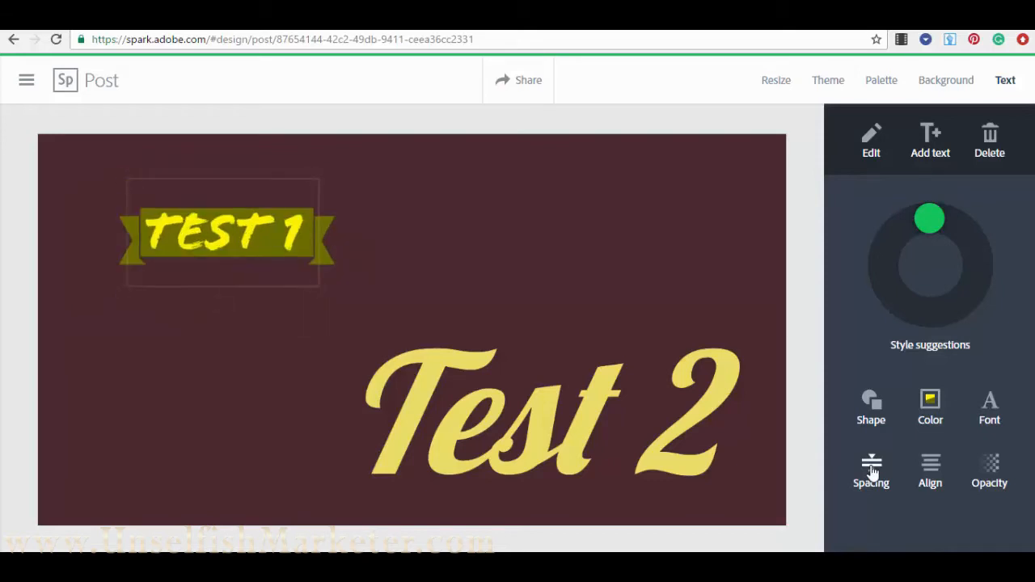
pyautogui.click(873, 473)
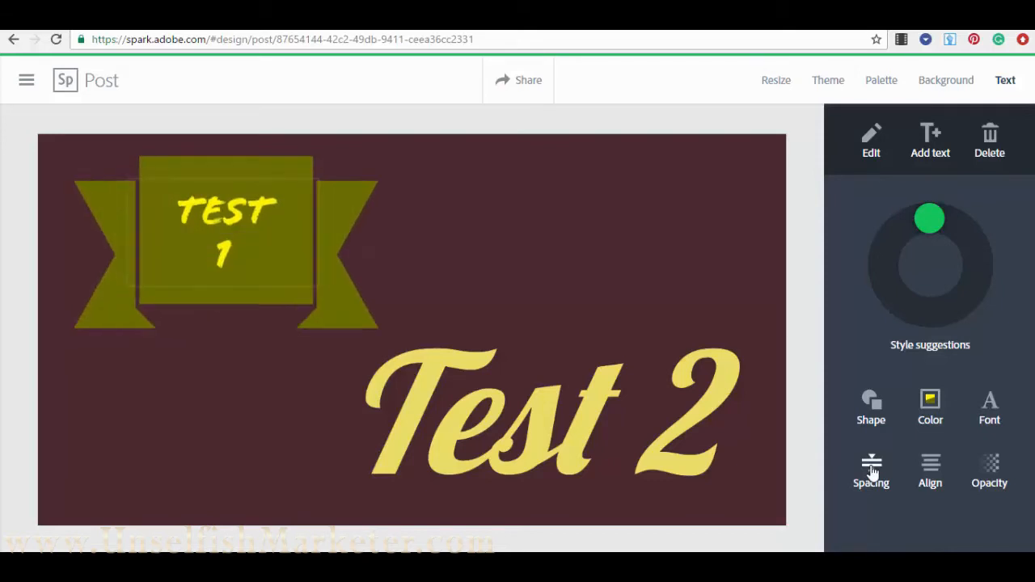
pyautogui.click(873, 473)
pyautogui.click(873, 473)
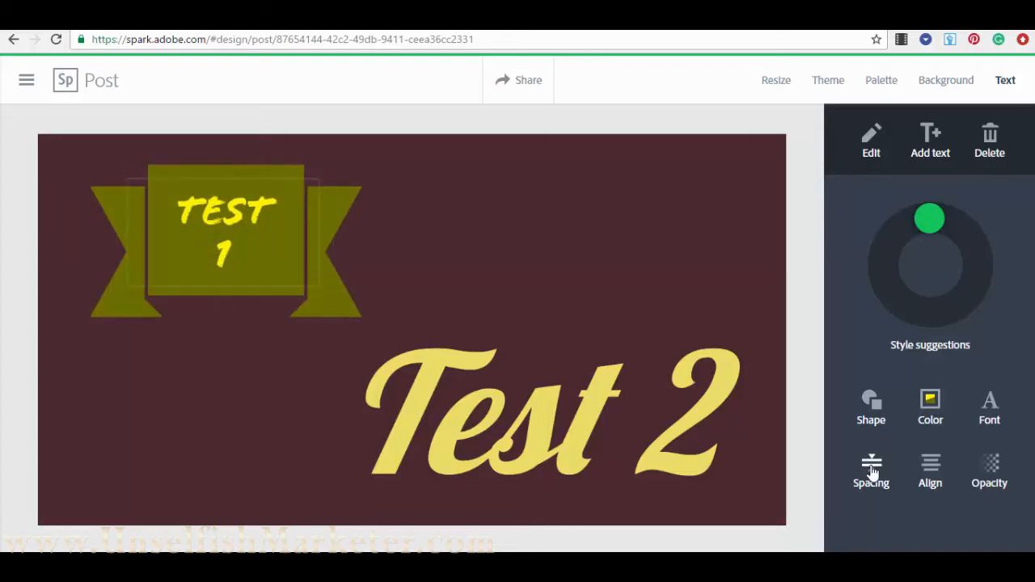
# - Widen the two-line TEST 1 banner and give it wider padding with longer tails
pyautogui.click(268, 227)
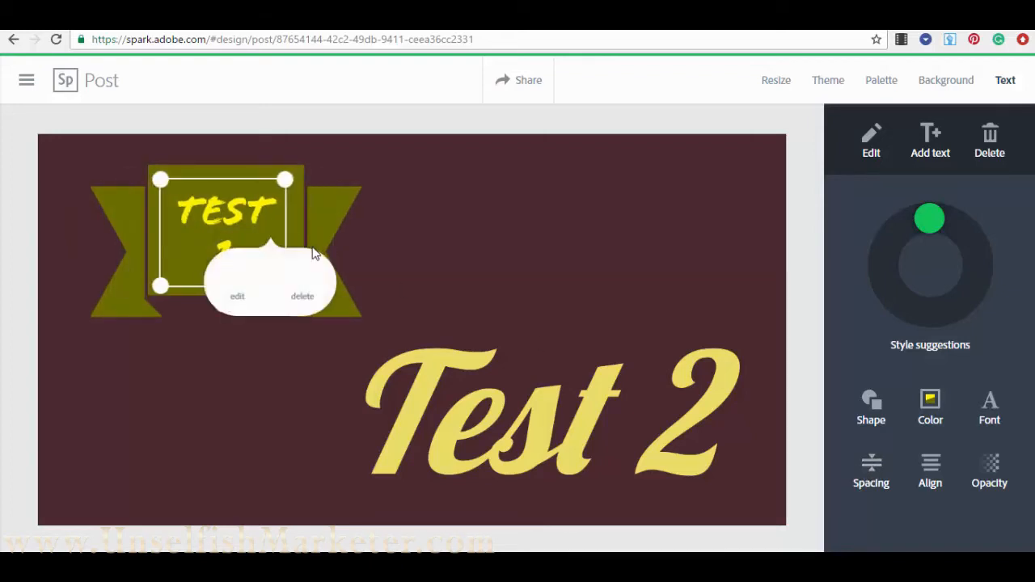
pyautogui.moveTo(288, 183); pyautogui.dragTo(312, 185)
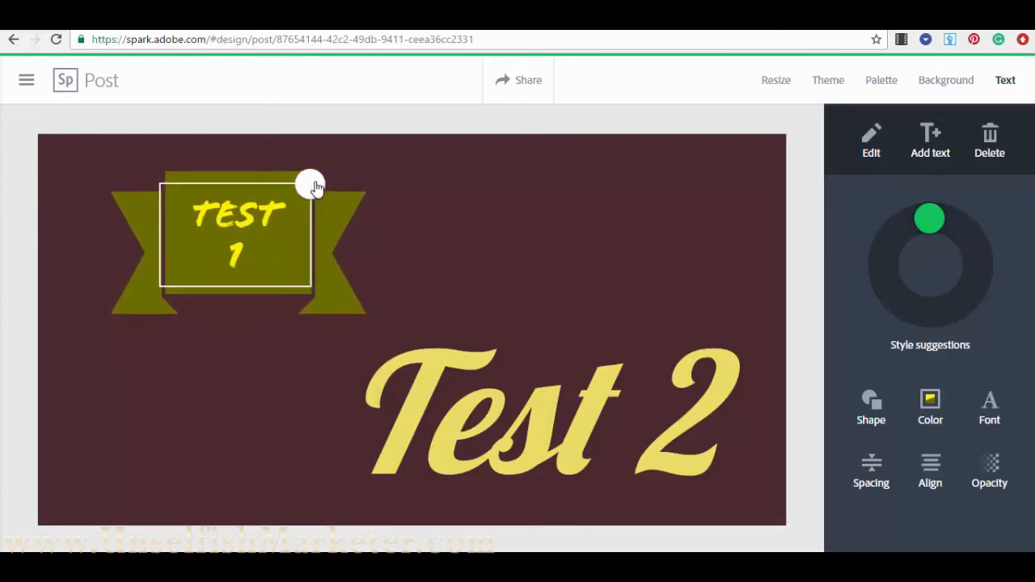
pyautogui.click(873, 469)
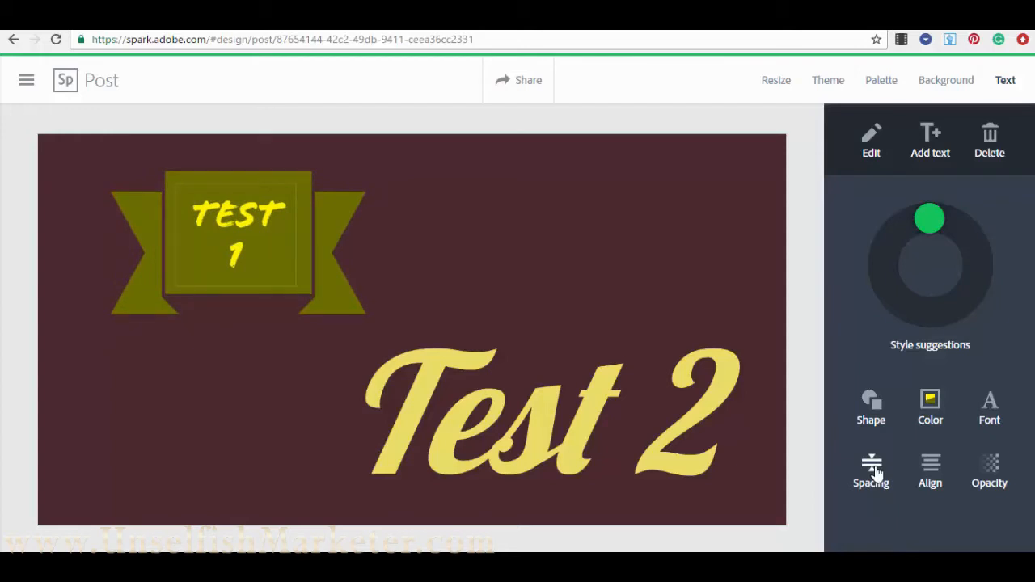
pyautogui.click(345, 282)
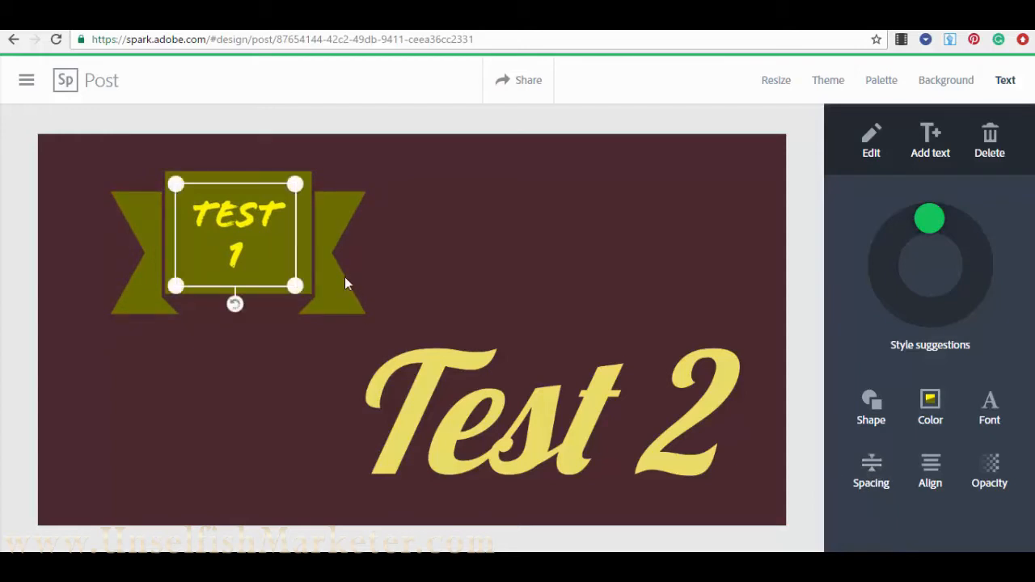
# - Cycle the TEST 1 alignment layouts back to a single-line ribbon
pyautogui.click(936, 468)
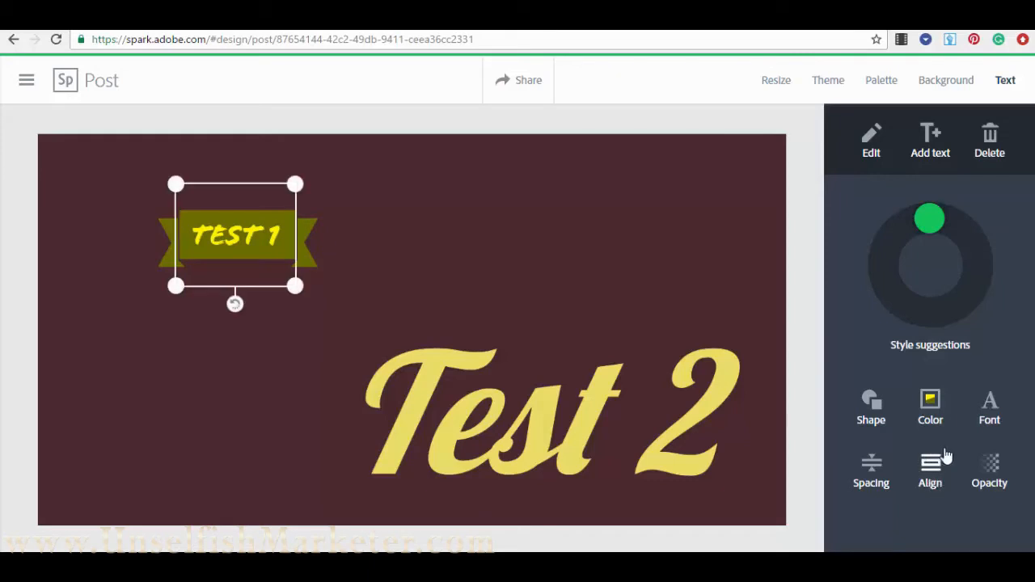
pyautogui.click(929, 476)
pyautogui.click(930, 475)
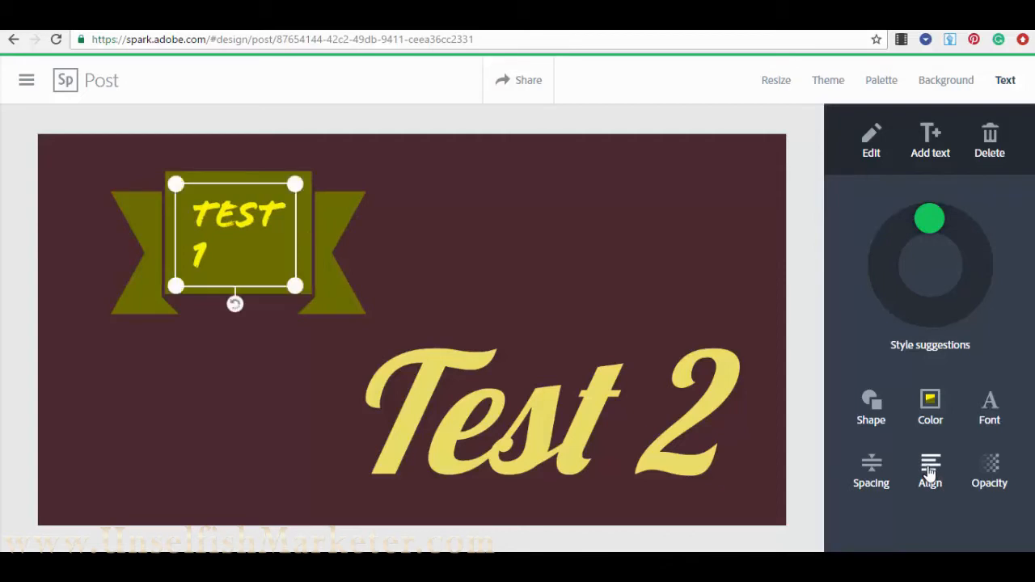
pyautogui.click(930, 476)
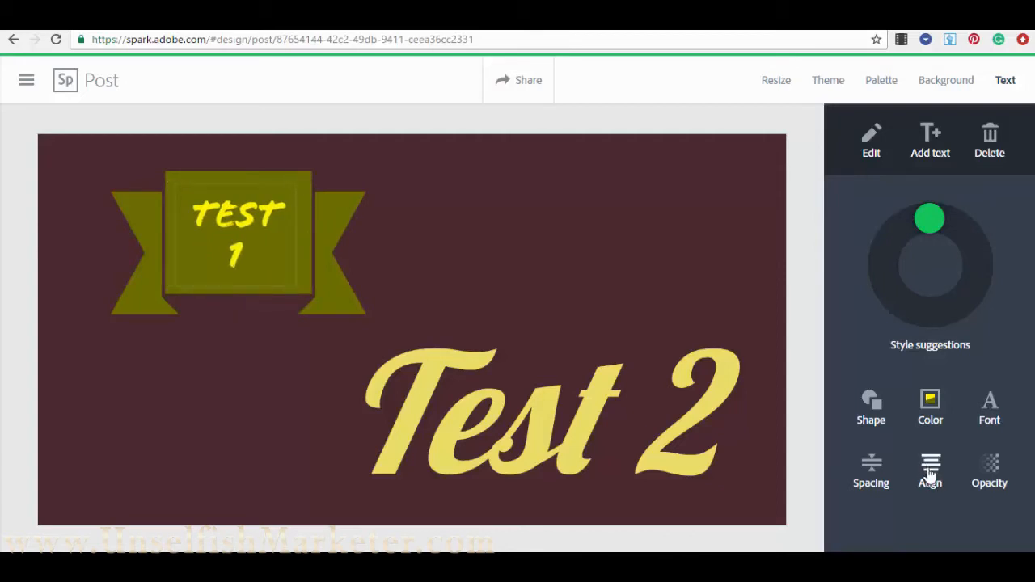
pyautogui.click(931, 477)
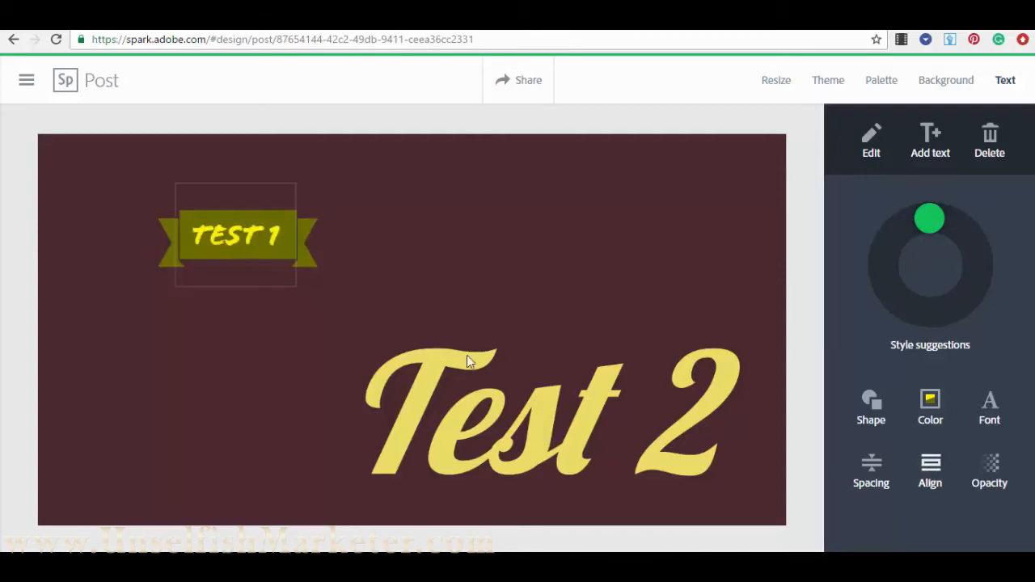
# - Enlarge the one-line TEST 1 ribbon in the upper left of the post
pyautogui.click(235, 243)
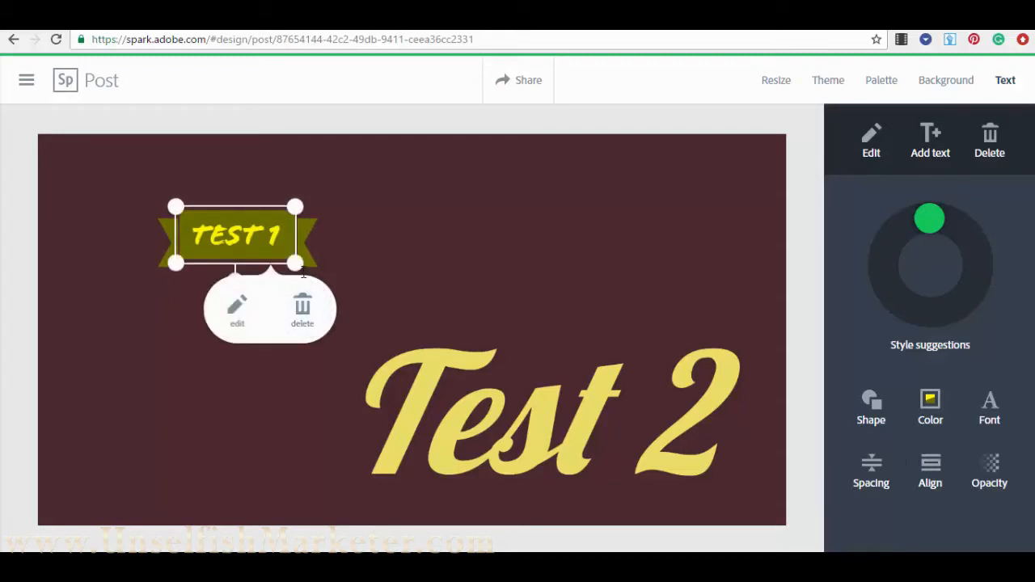
pyautogui.click(313, 277)
pyautogui.moveTo(297, 265); pyautogui.dragTo(367, 324)
pyautogui.moveTo(324, 290); pyautogui.dragTo(279, 245)
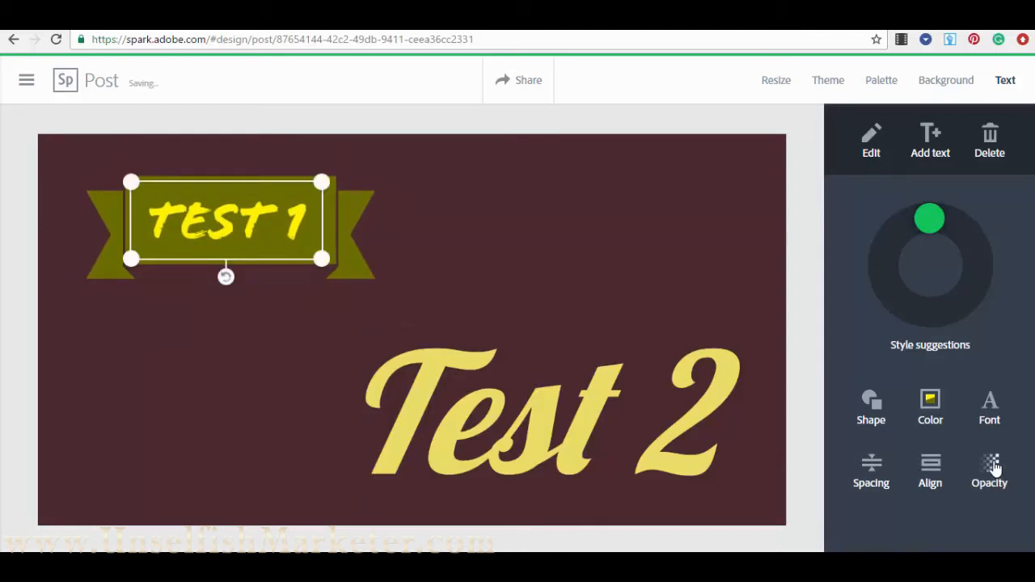
# - Lower the TEST 1 banner's opacity and move it to the top centre above Test 2
pyautogui.click(995, 468)
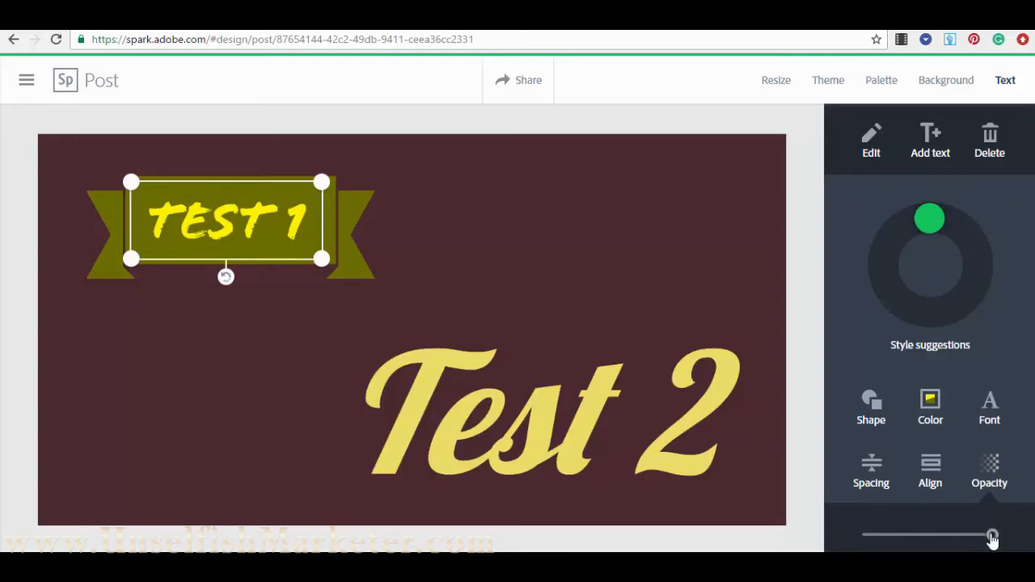
pyautogui.moveTo(992, 537); pyautogui.dragTo(917, 551)
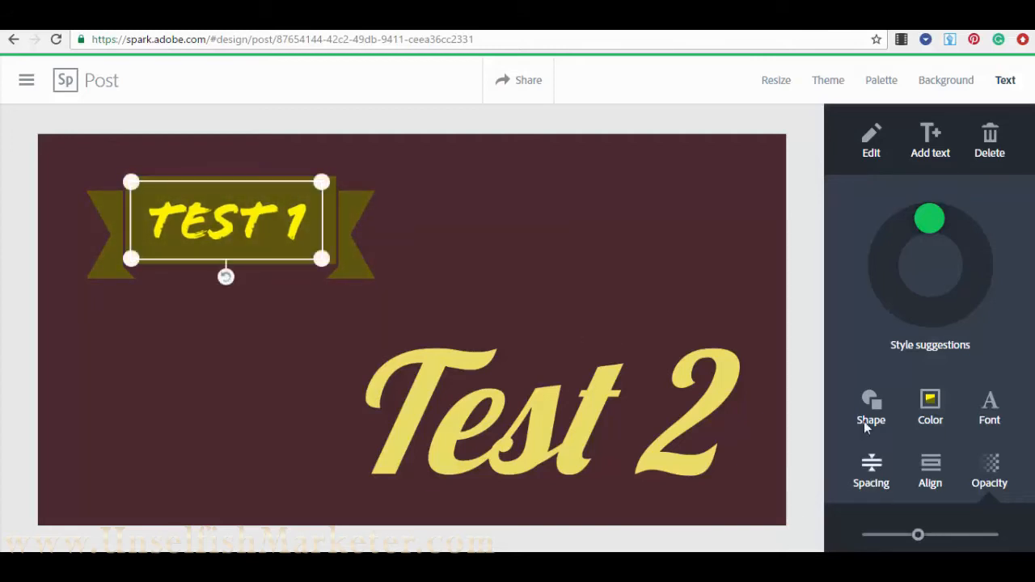
pyautogui.click(859, 327)
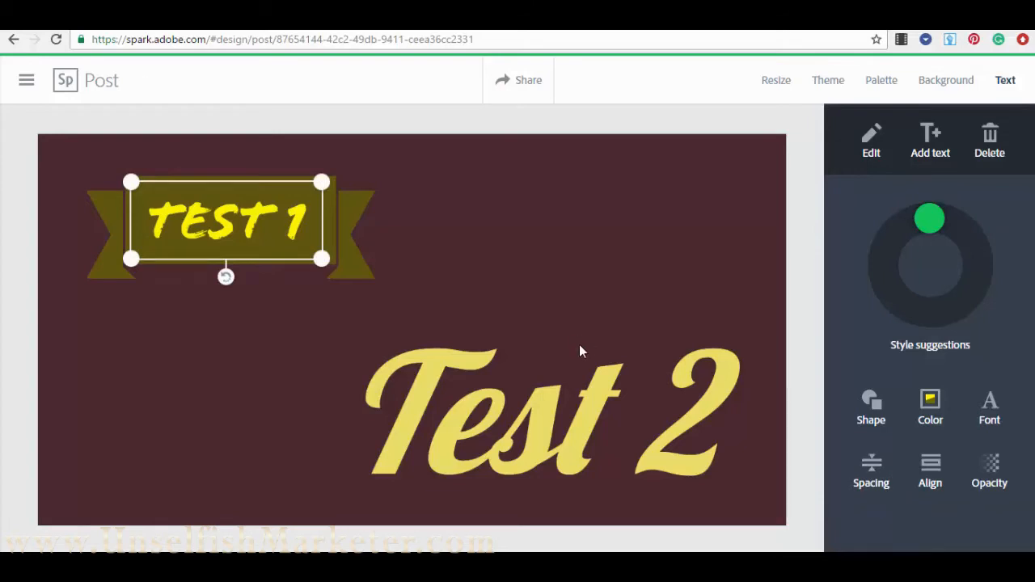
pyautogui.moveTo(280, 194); pyautogui.dragTo(496, 226)
pyautogui.click(555, 415)
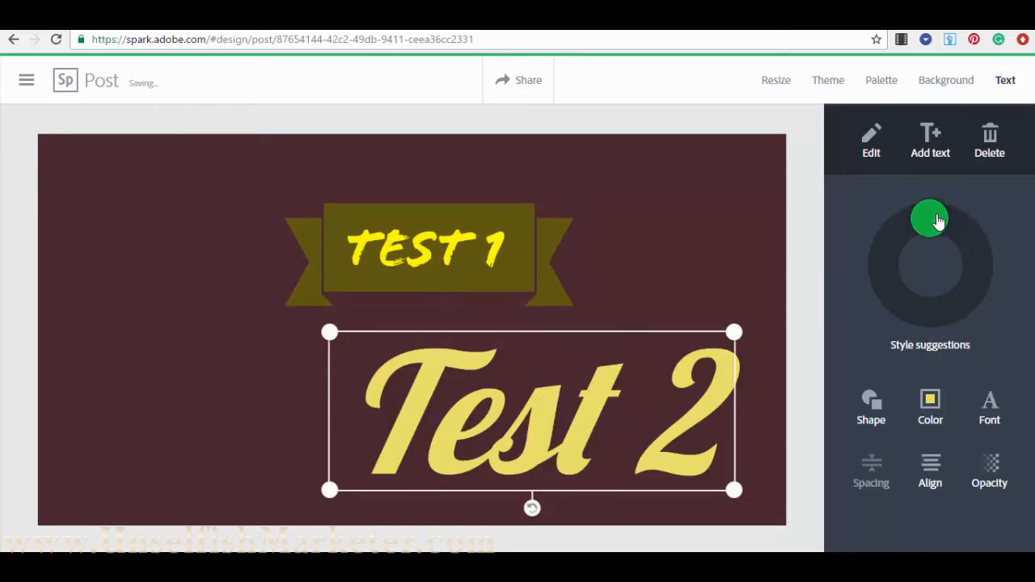
# - Discard a trial style on Test 2, delete Test 2, and centre the TEST 1 banner
pyautogui.moveTo(937, 220); pyautogui.dragTo(975, 297)
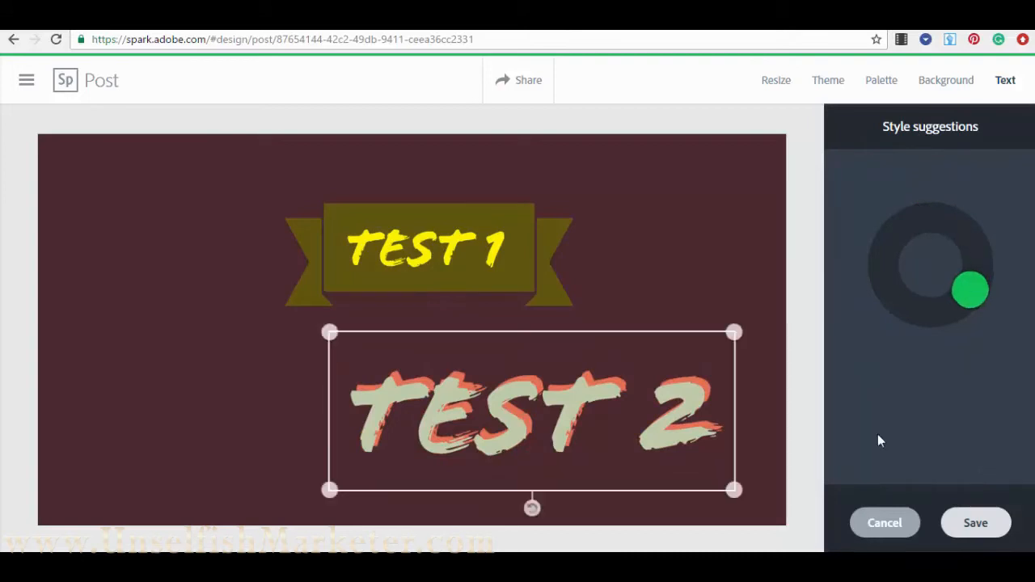
pyautogui.click(878, 524)
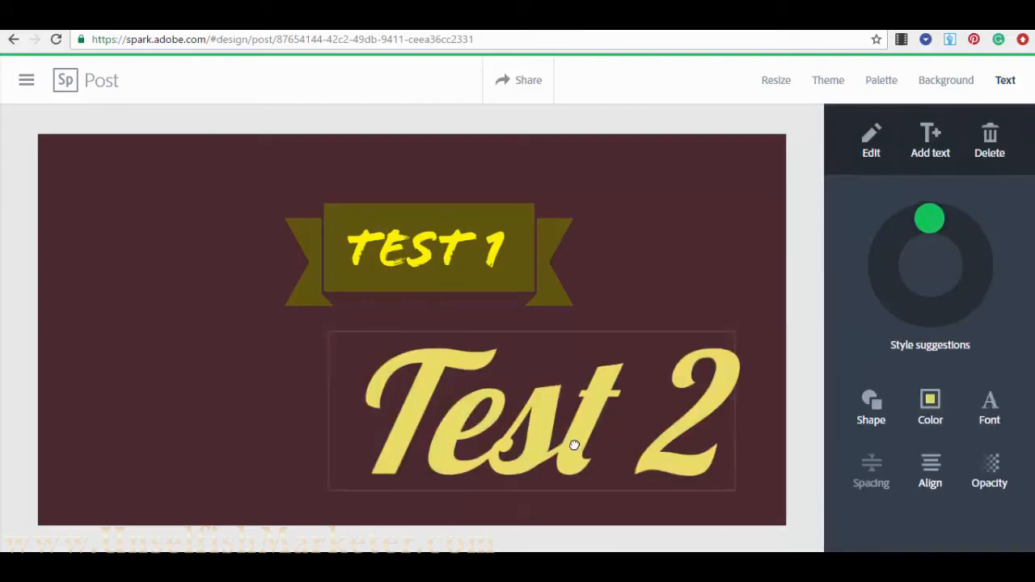
pyautogui.click(595, 429)
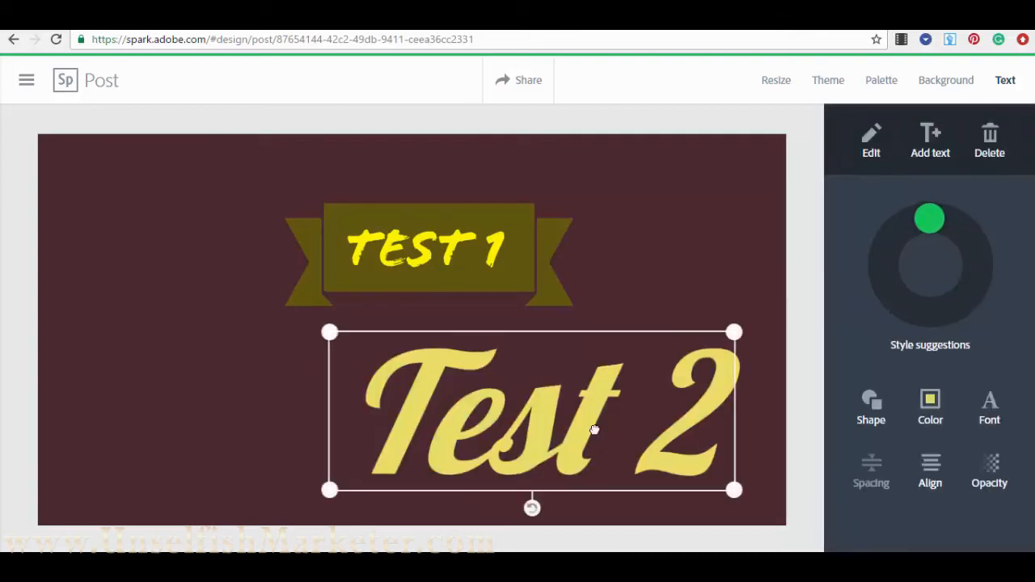
pyautogui.click(594, 429)
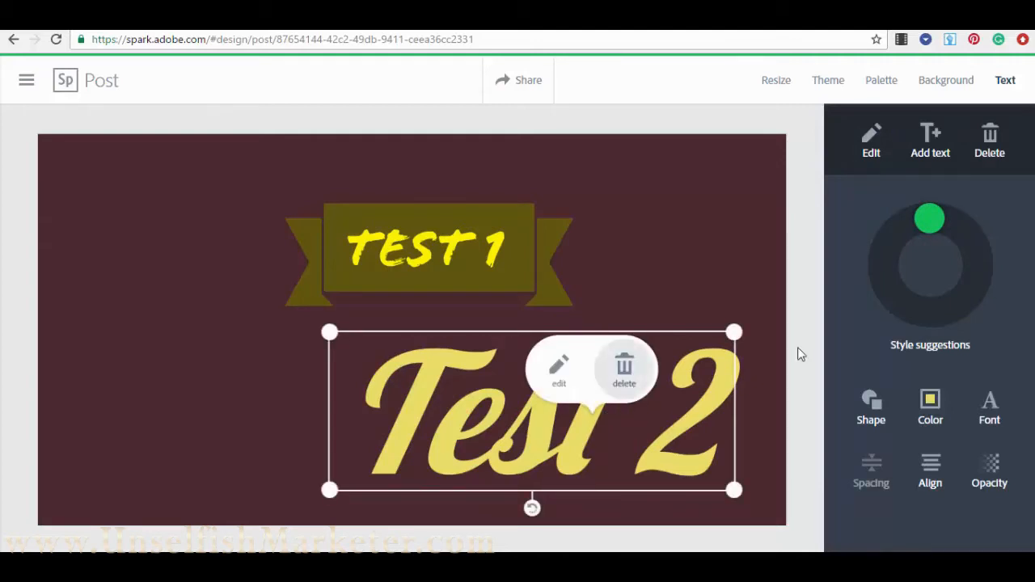
pyautogui.click(624, 372)
pyautogui.click(662, 352)
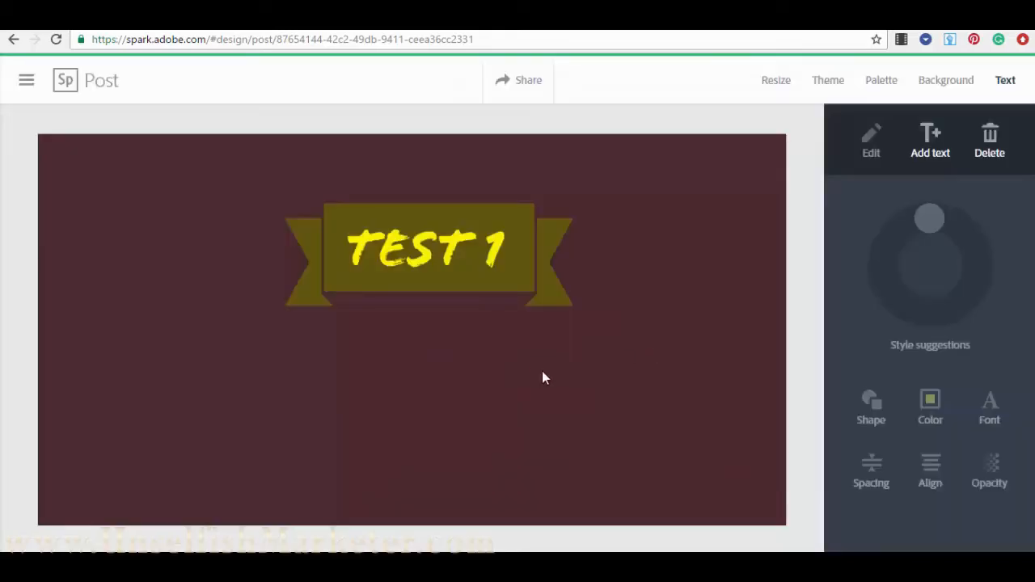
pyautogui.moveTo(435, 277); pyautogui.dragTo(421, 365)
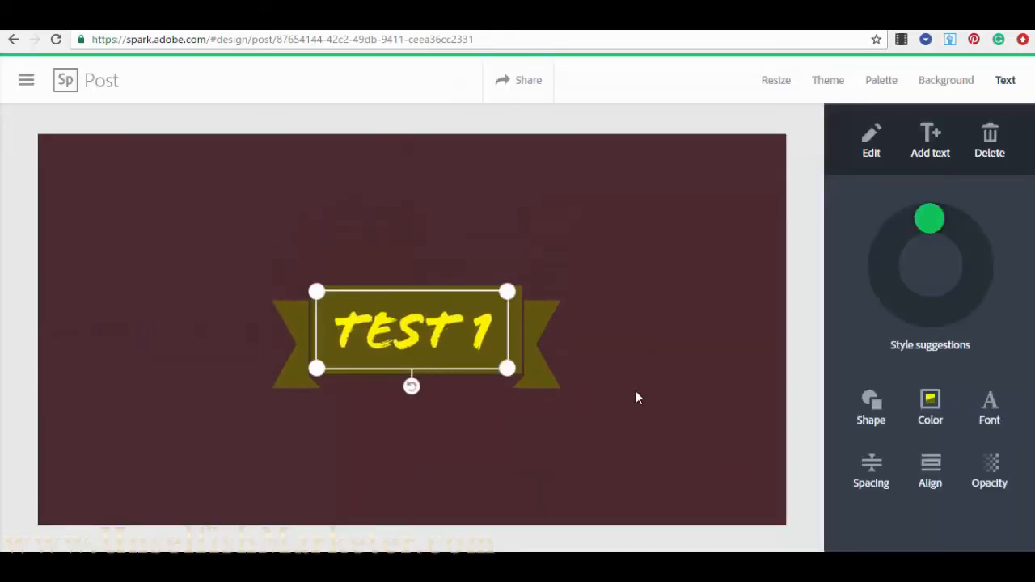
pyautogui.click(648, 382)
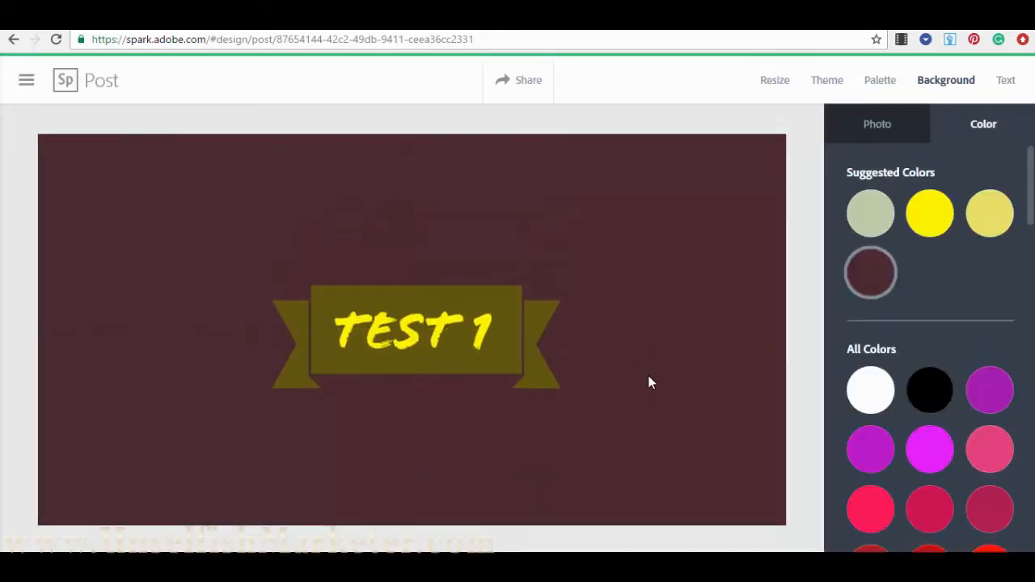
pyautogui.click(812, 476)
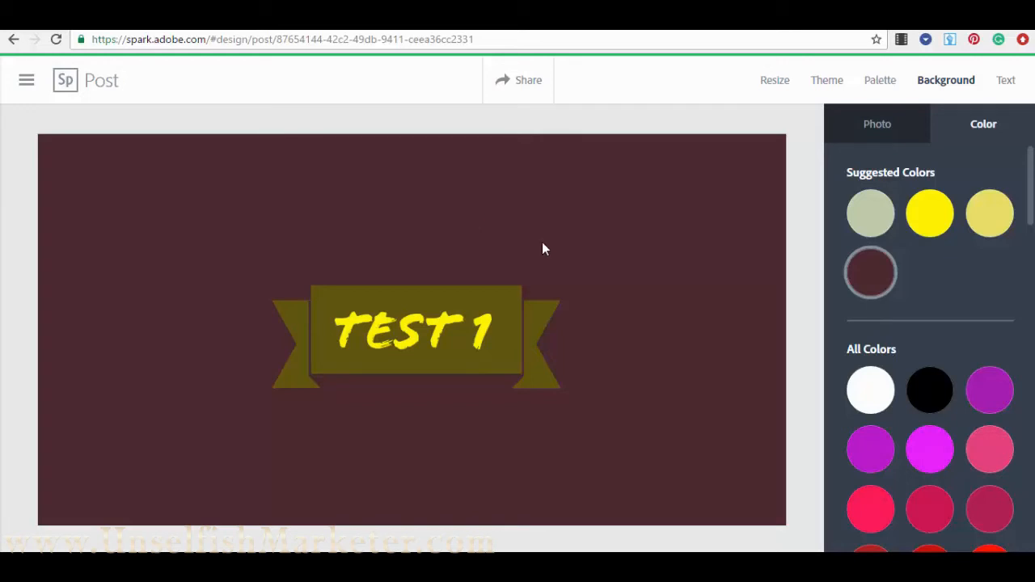
# - Download the post titled Test 1 as Adobe Spark (18).jpg and open it in Photos
pyautogui.click(525, 87)
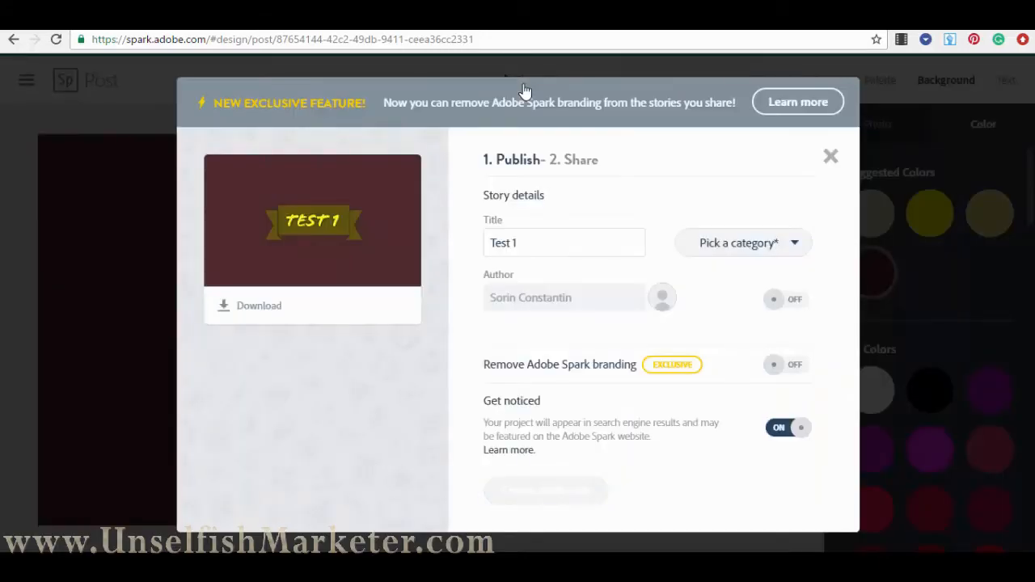
pyautogui.click(788, 248)
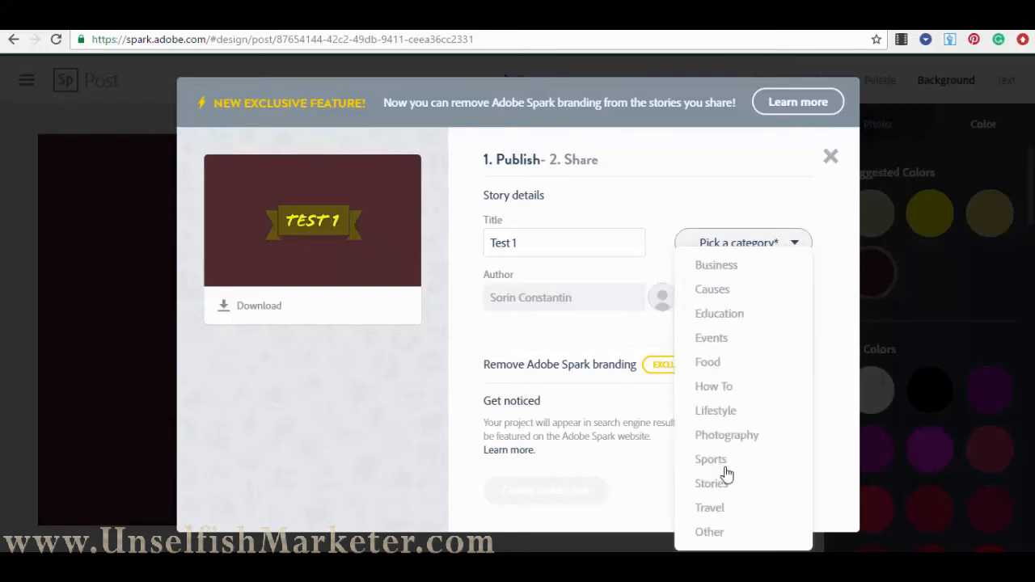
pyautogui.click(742, 245)
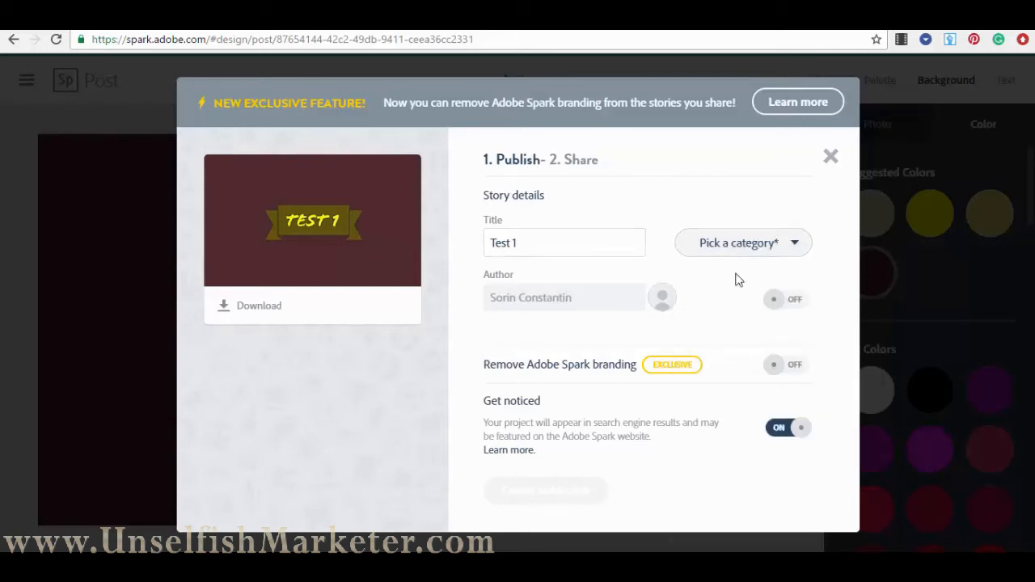
pyautogui.click(527, 241)
pyautogui.click(268, 318)
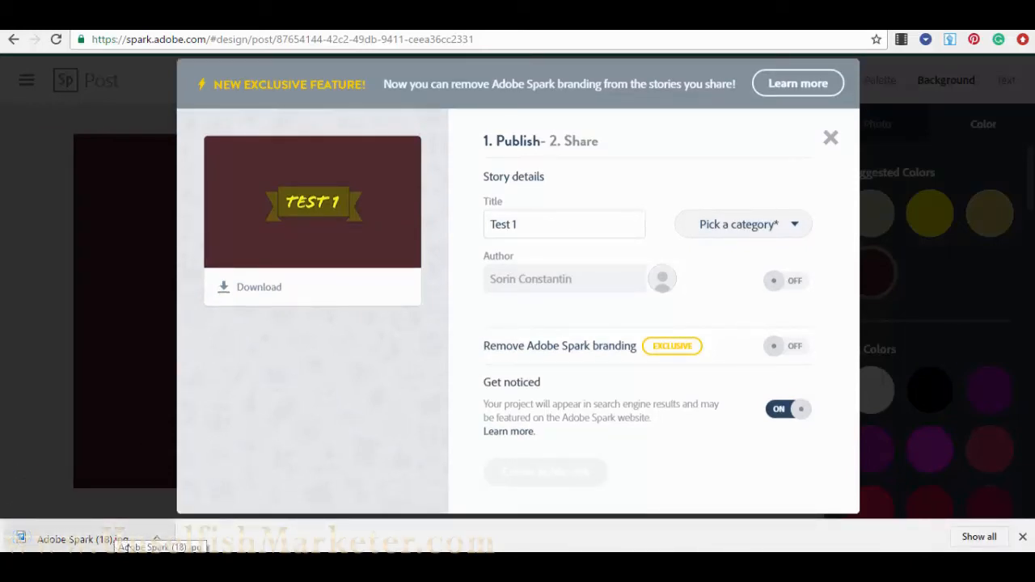
pyautogui.click(102, 540)
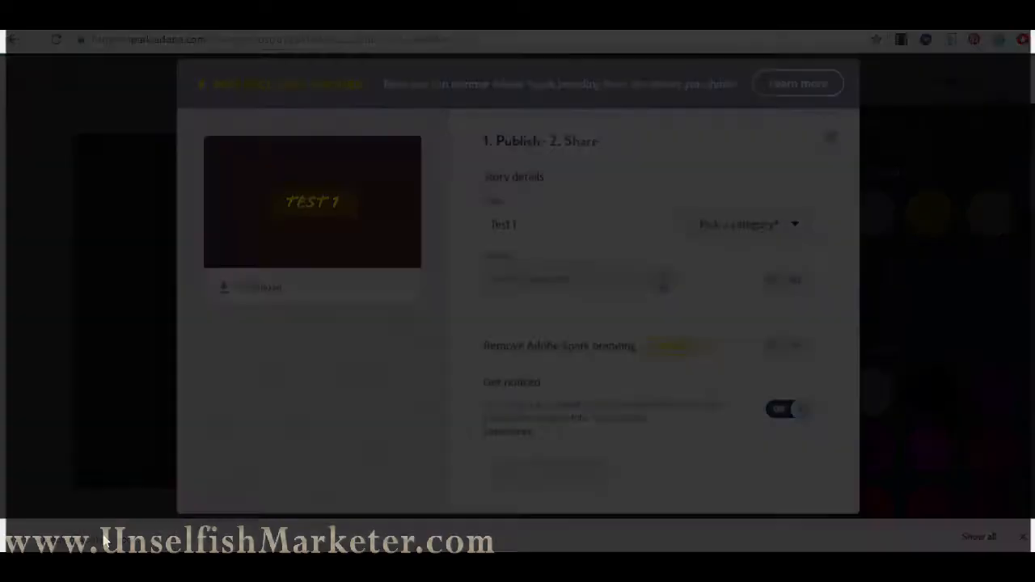
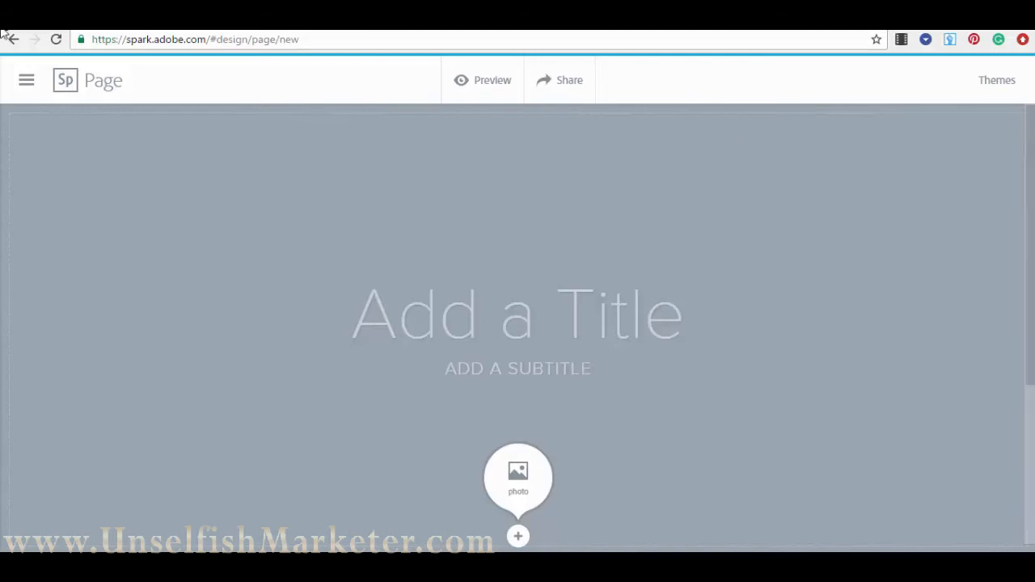
# - Leave the editor through the side menu's Adobe Spark logo and start a new project
pyautogui.click(26, 79)
pyautogui.click(106, 85)
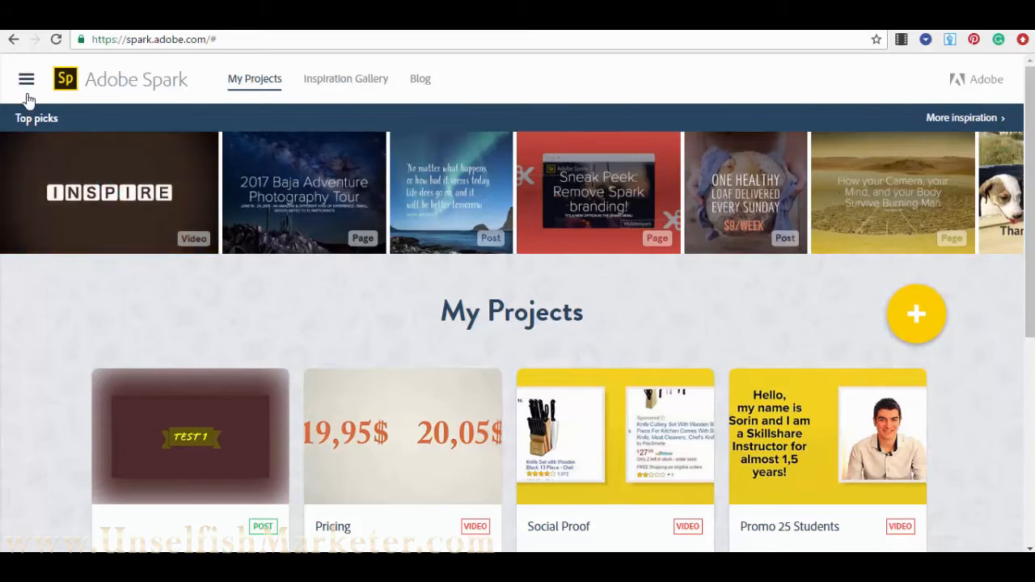
pyautogui.click(919, 315)
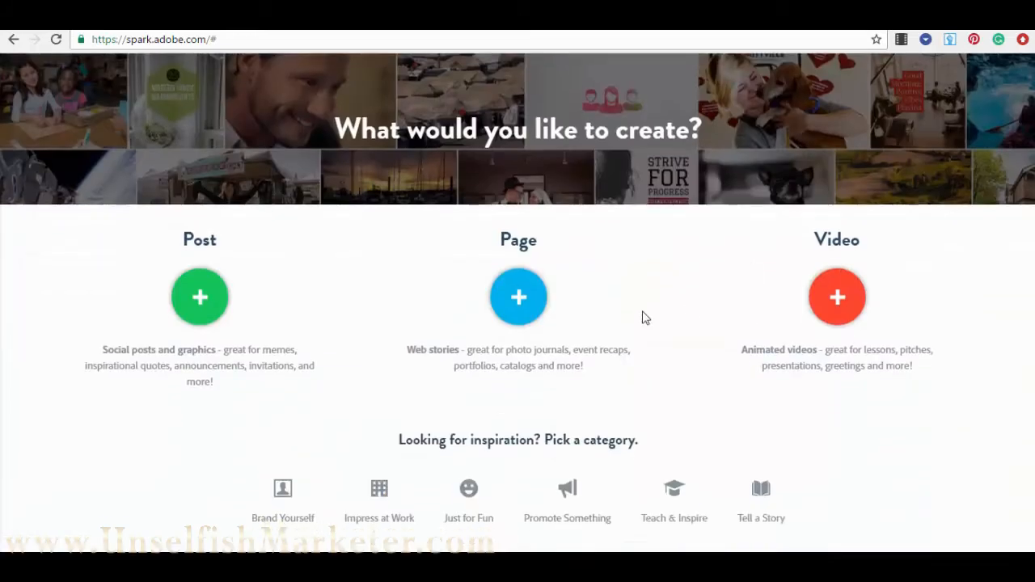
# - Create a Page titled 'Test 1' with the subtitle 'we want to see how this works'
pyautogui.click(519, 299)
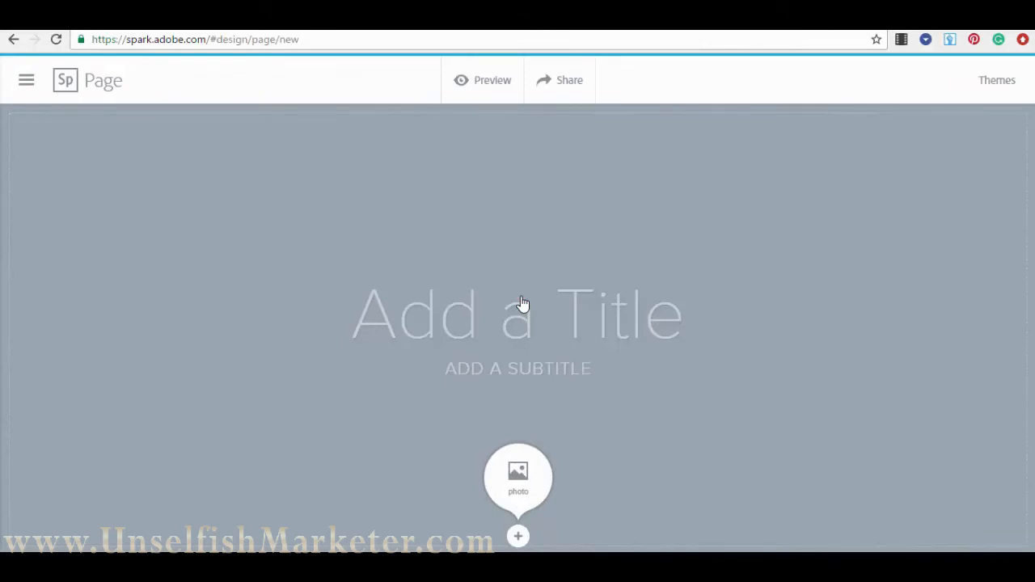
pyautogui.click(472, 313)
pyautogui.write('Test 1')
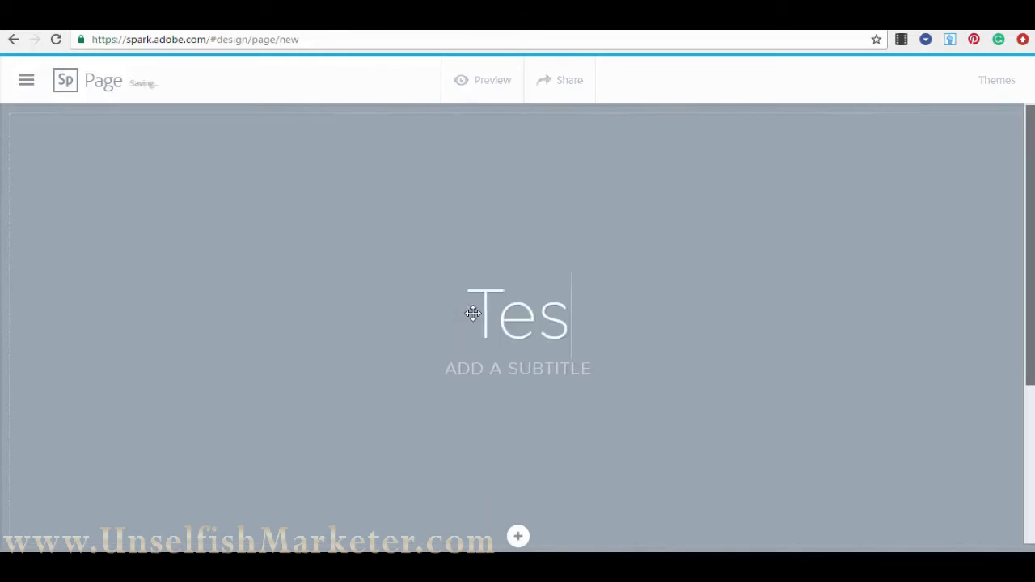
pyautogui.click(547, 368)
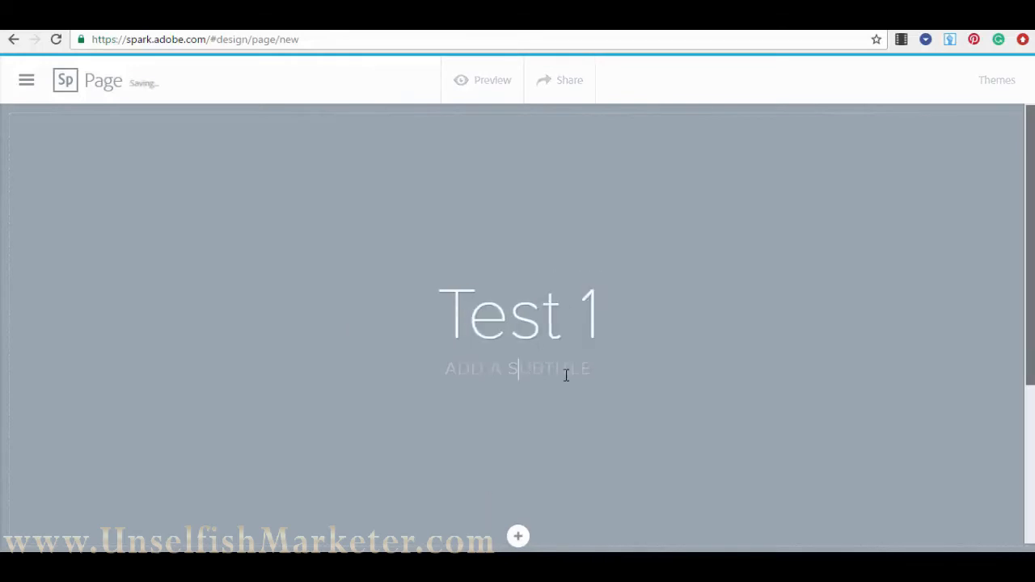
pyautogui.write('thanks')
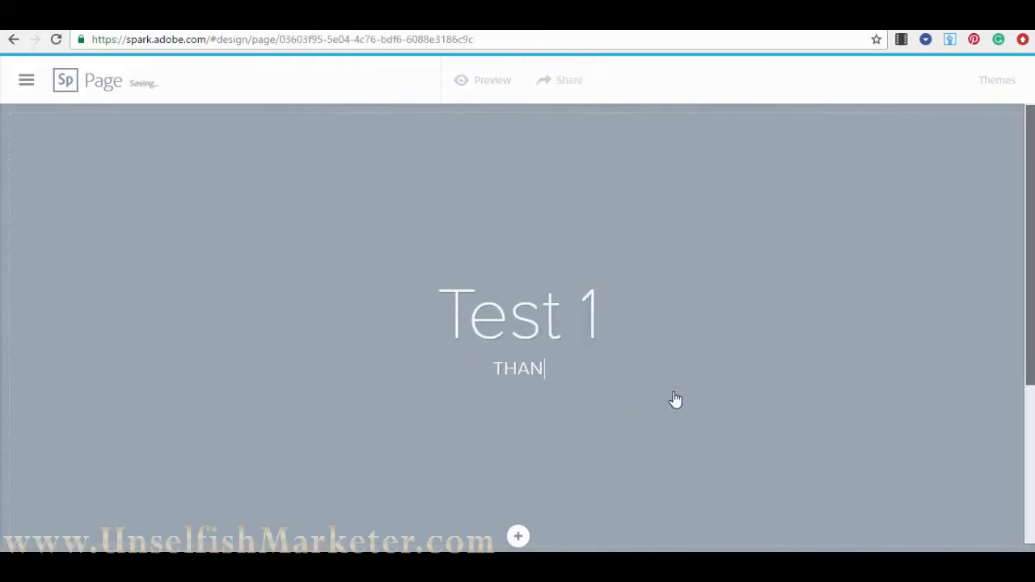
pyautogui.press('BackSpace')
pyautogui.press('BackSpace')
pyautogui.press('BackSpace')
pyautogui.press('BackSpace')
pyautogui.press('BackSpace')
pyautogui.press('BackSpace')
pyautogui.write('we want to see ho')
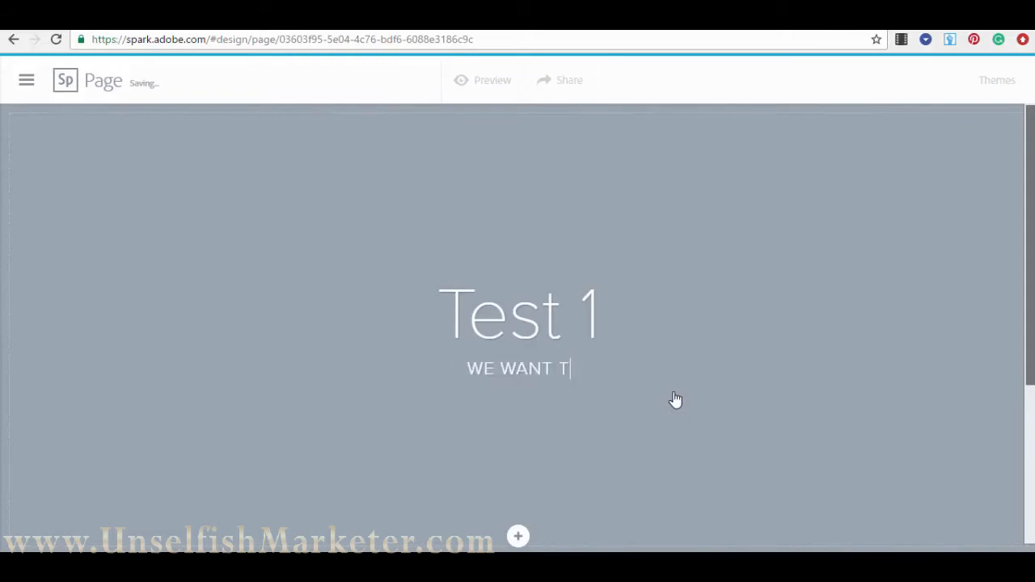
pyautogui.write('w this works')
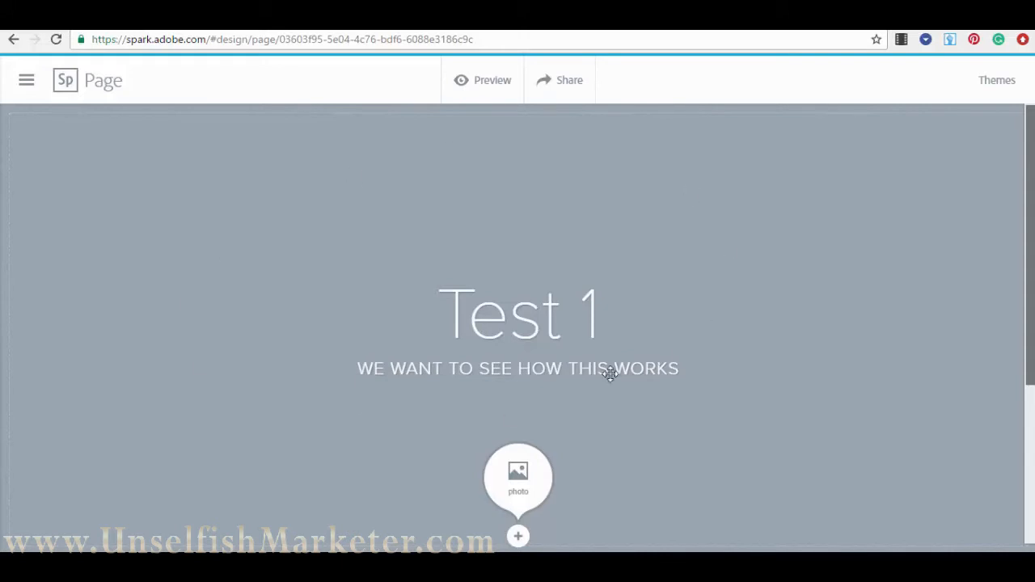
# - Search photos for 'city' and use the night city photo as the page background
pyautogui.click(520, 482)
pyautogui.click(950, 277)
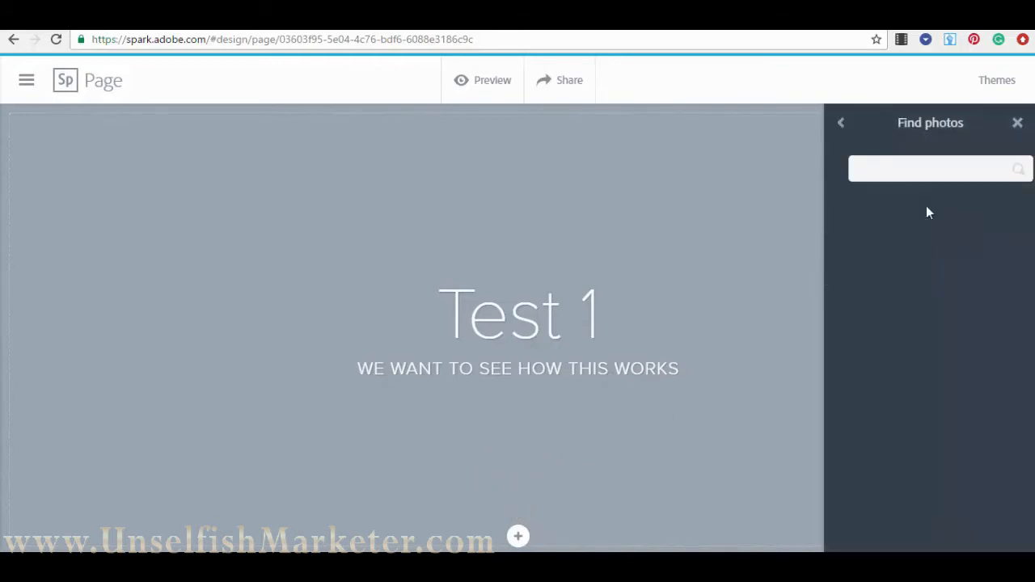
pyautogui.write('city')
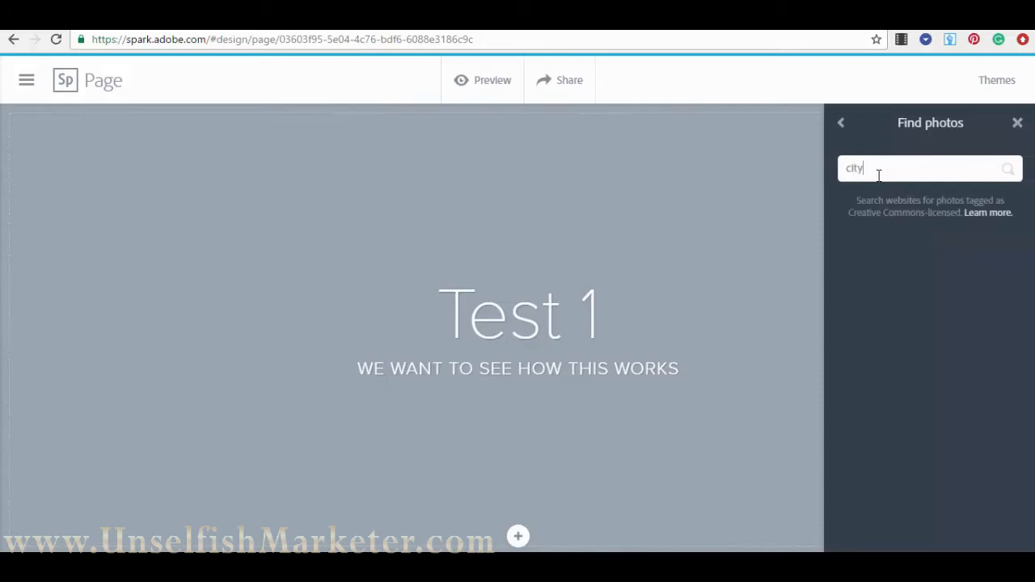
pyautogui.press('Return')
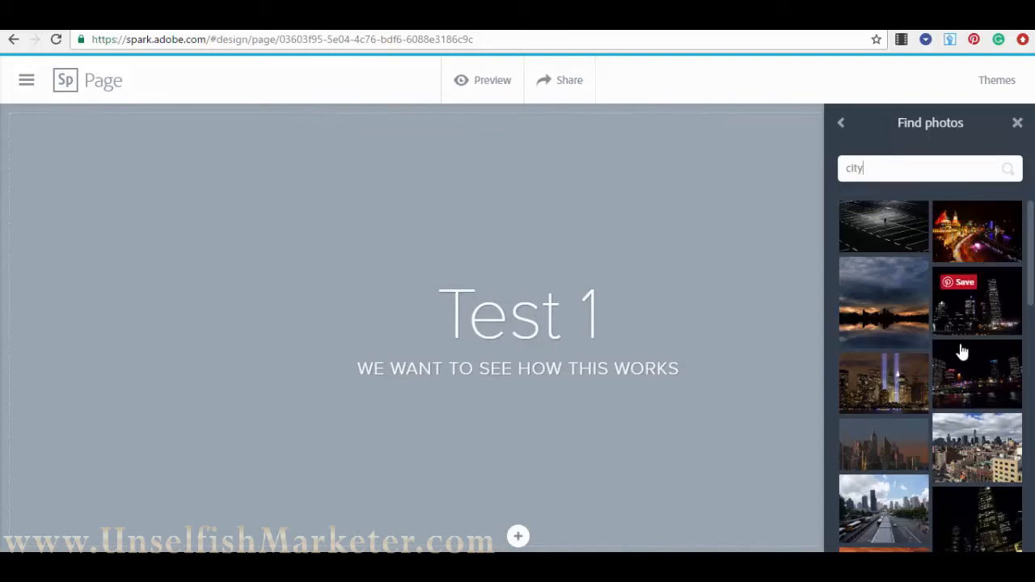
pyautogui.click(991, 247)
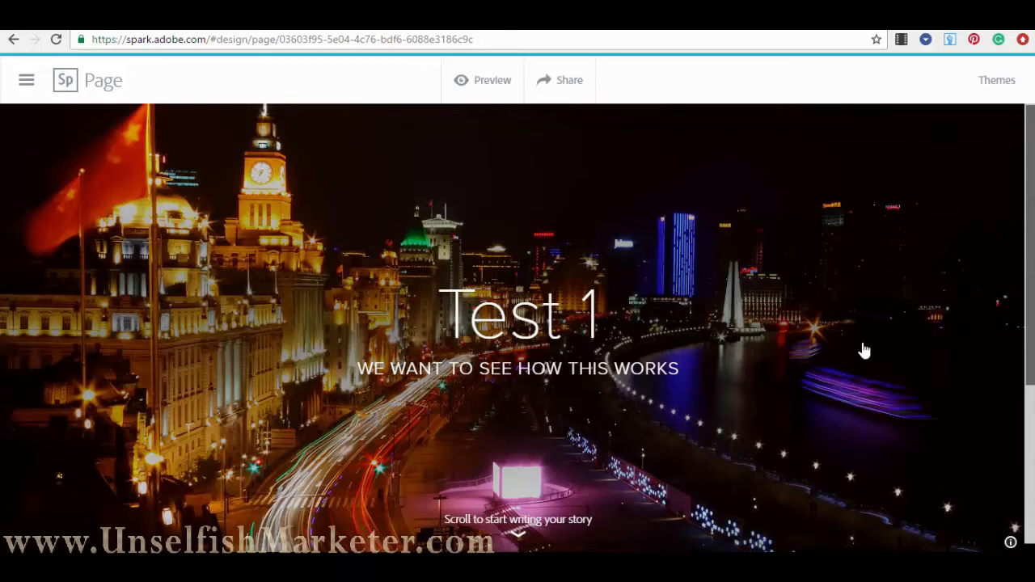
# - Preview the Whimsy, Vintage and Tereza page themes
pyautogui.click(1003, 84)
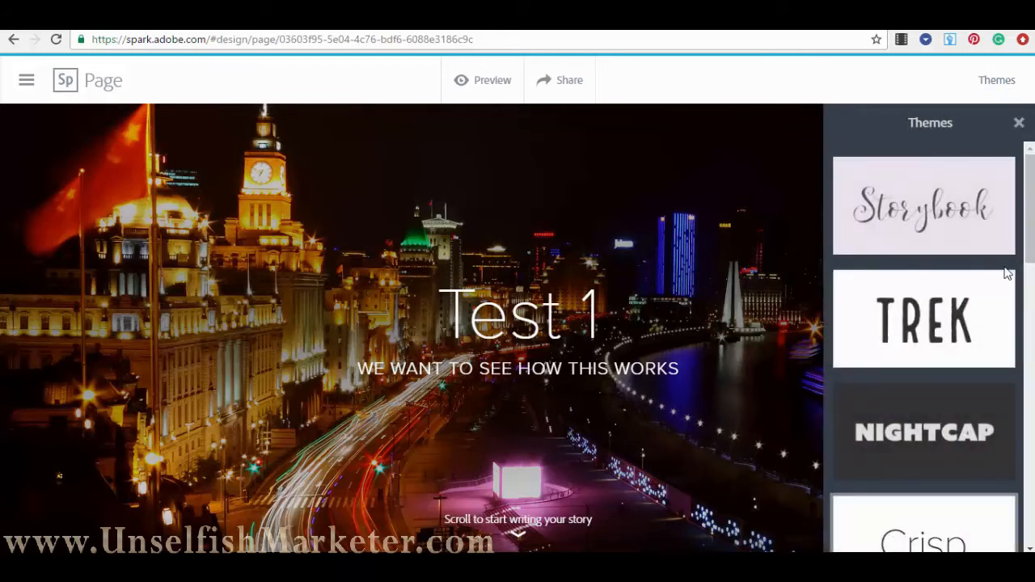
pyautogui.scroll(-3, 977, 231)
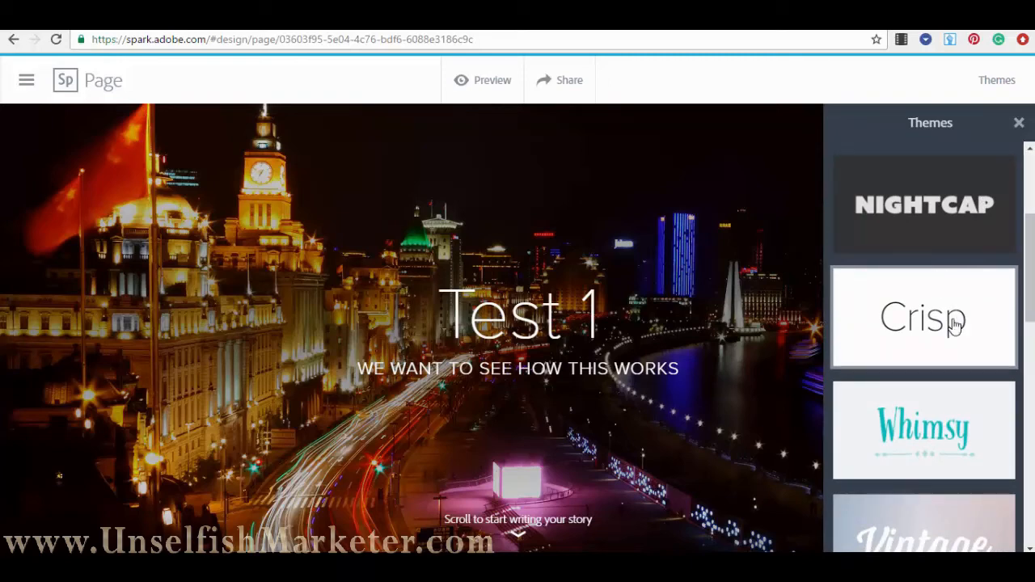
pyautogui.scroll(-2, 955, 324)
pyautogui.click(922, 337)
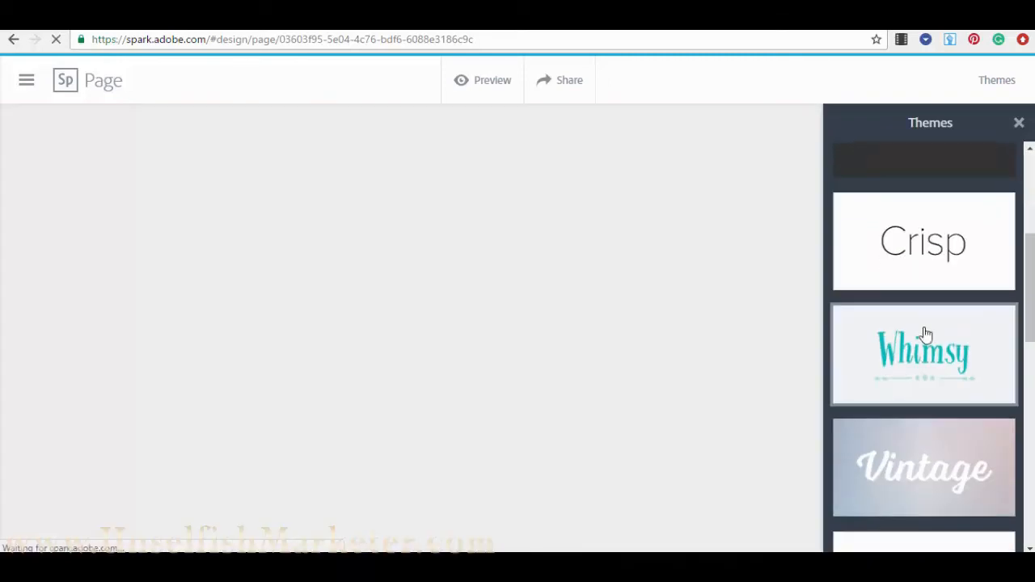
pyautogui.scroll(-2, 929, 409)
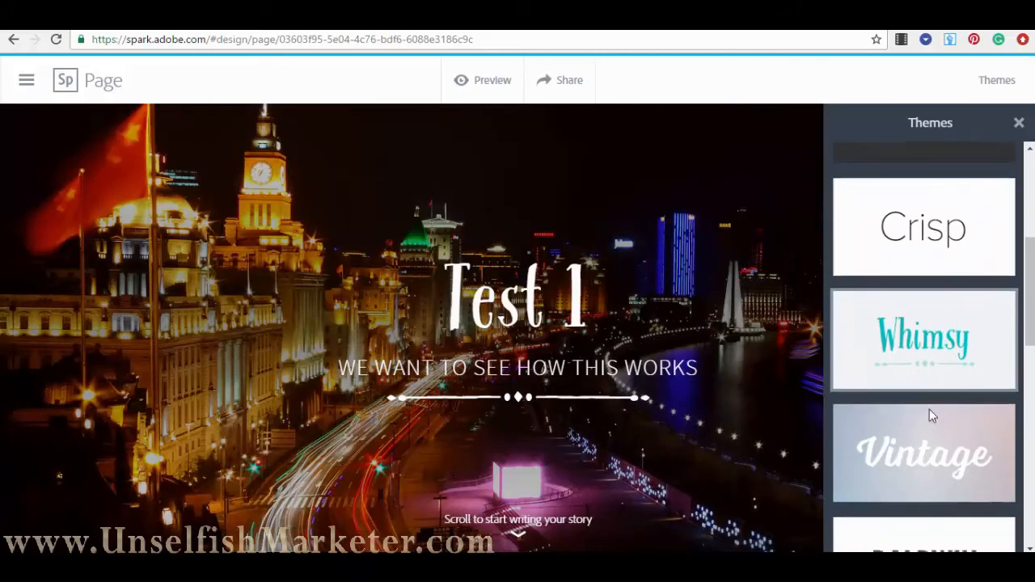
pyautogui.click(959, 313)
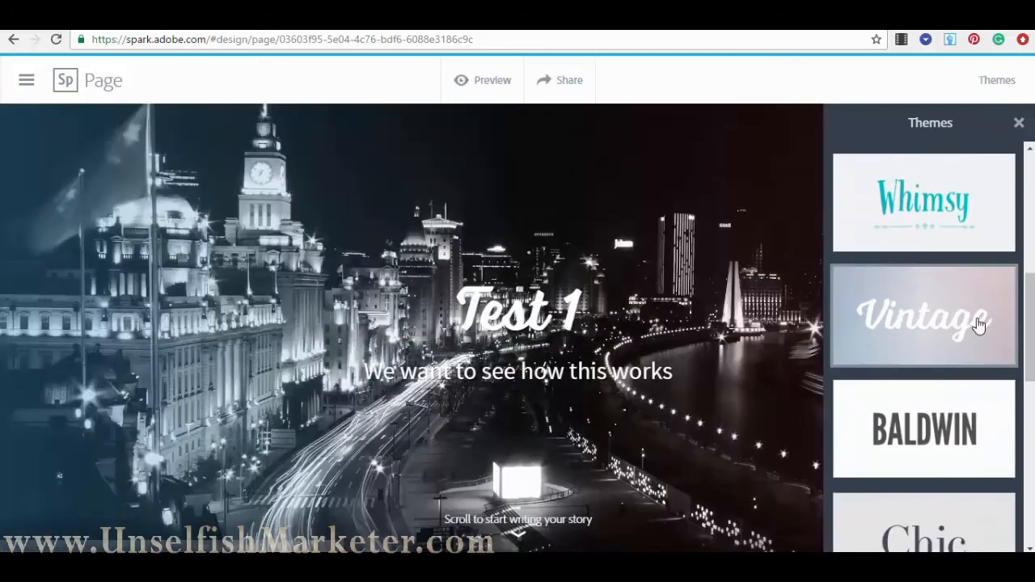
pyautogui.scroll(-4, 977, 323)
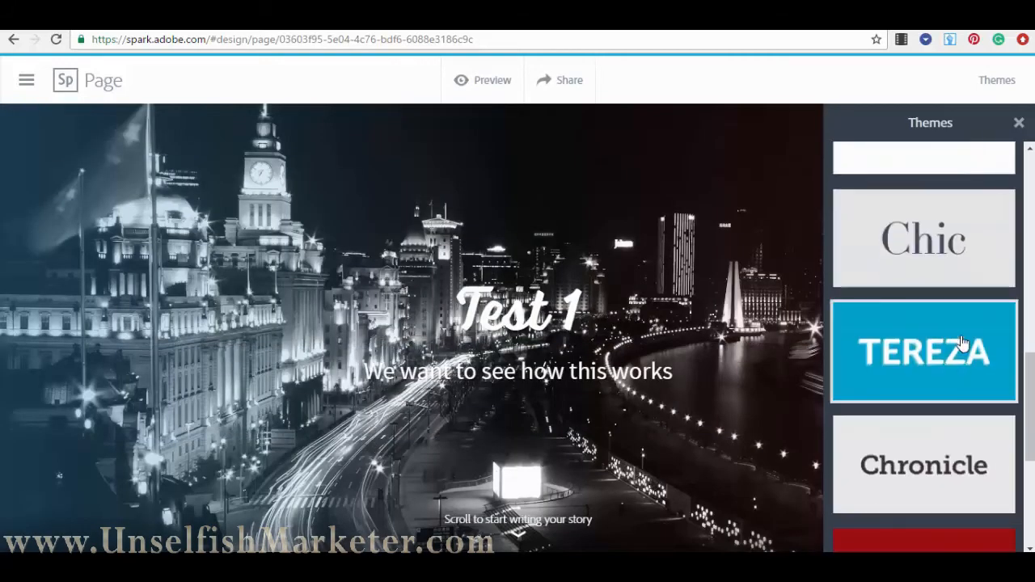
pyautogui.click(962, 343)
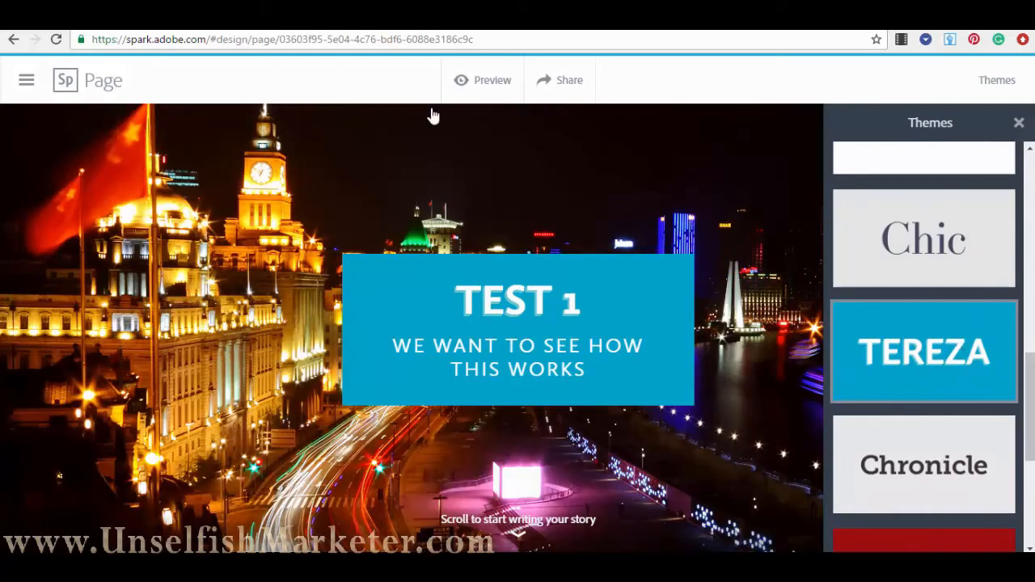
# - Preview Bruce and Luca, then apply the Tereza theme and close the theme list
pyautogui.scroll(-2, 925, 419)
pyautogui.click(966, 412)
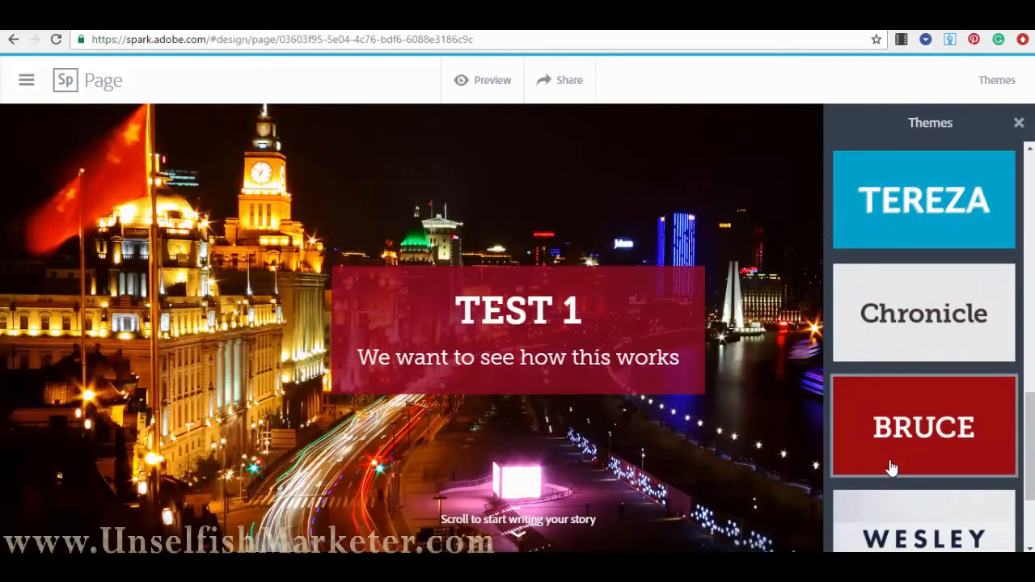
pyautogui.scroll(-2, 890, 470)
pyautogui.click(936, 463)
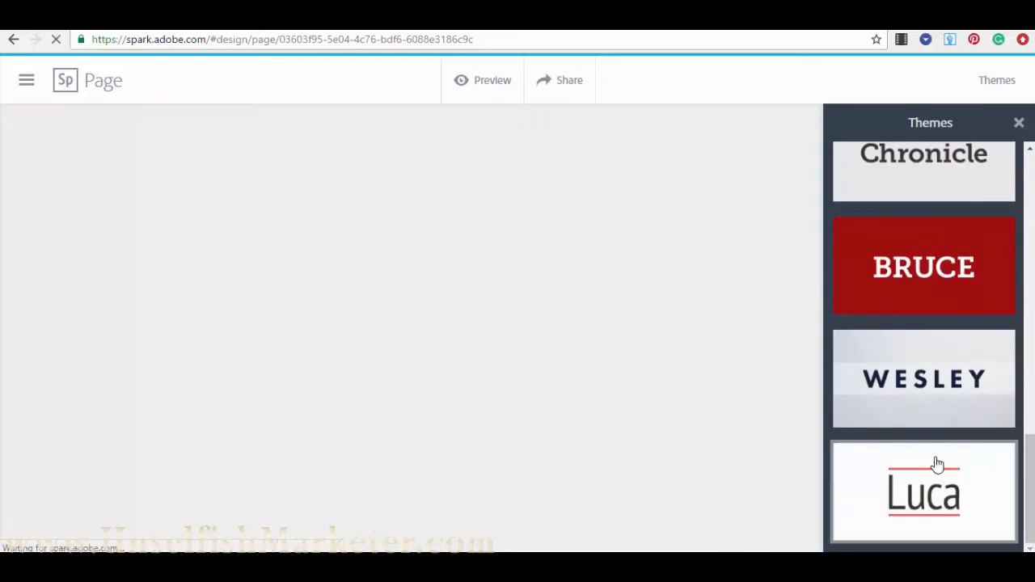
pyautogui.scroll(2, 946, 412)
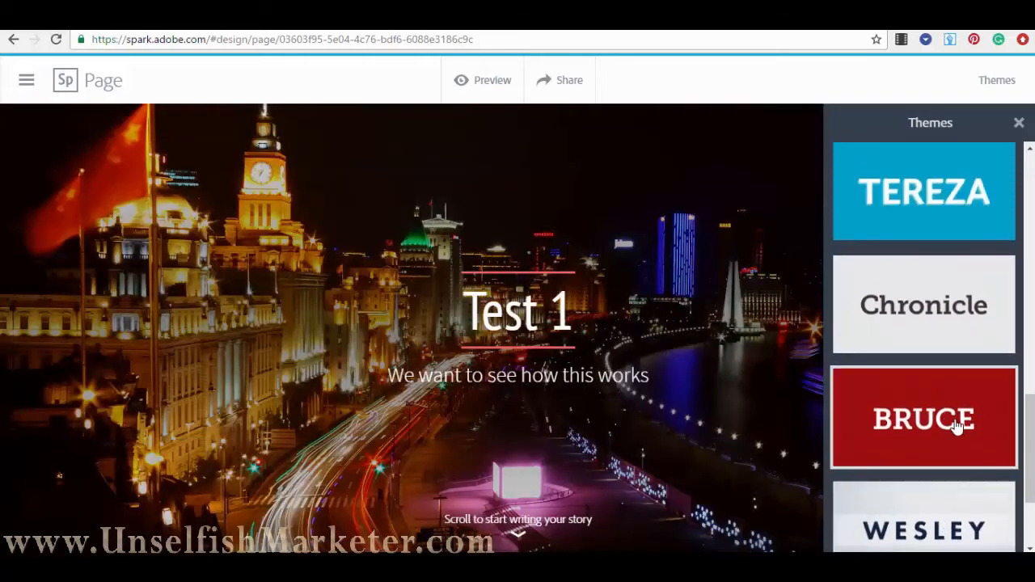
pyautogui.click(978, 162)
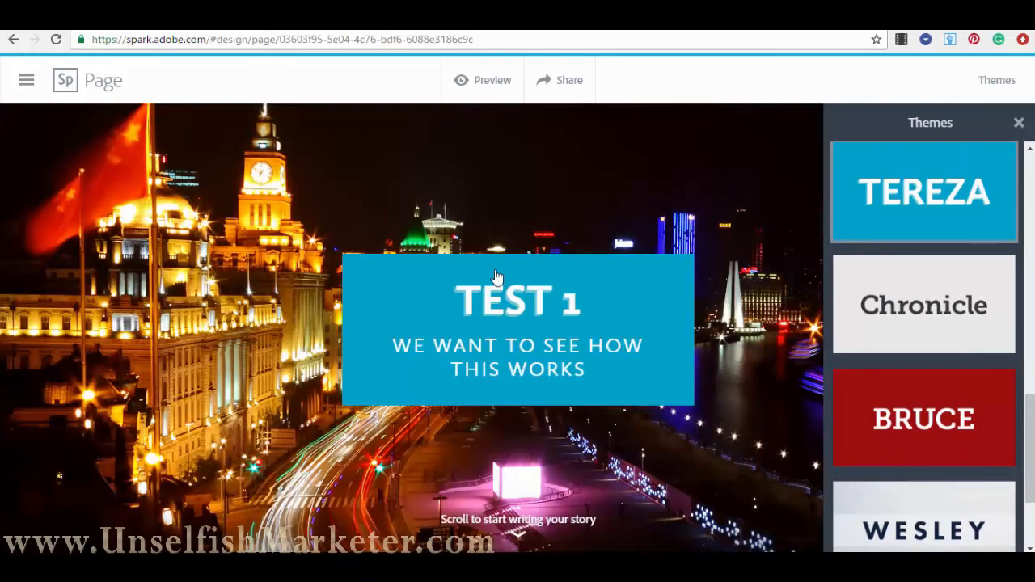
pyautogui.click(1020, 126)
# - Scroll below the header photo and bring up the add-block choices
pyautogui.scroll(-3, 613, 284)
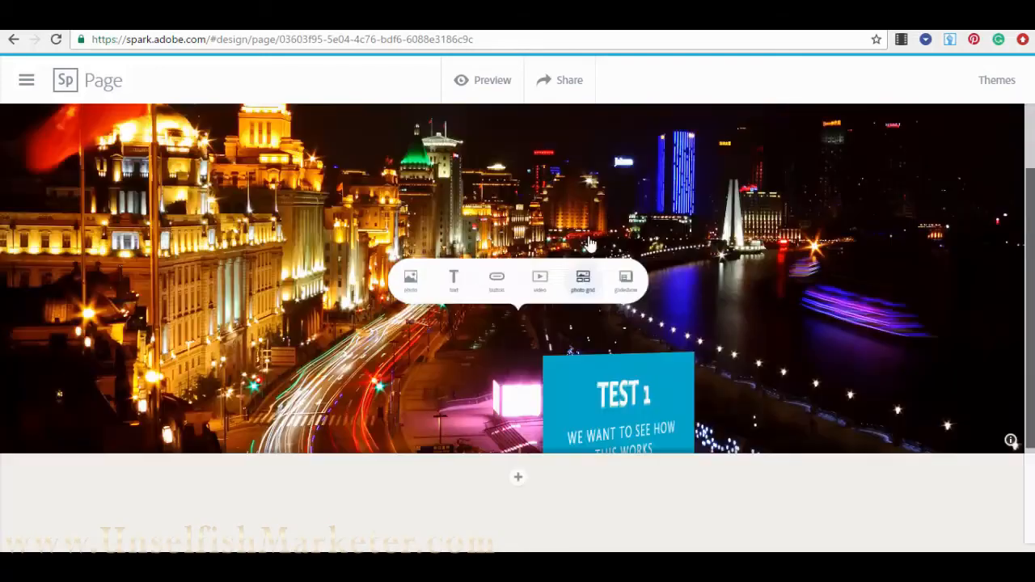
pyautogui.click(517, 328)
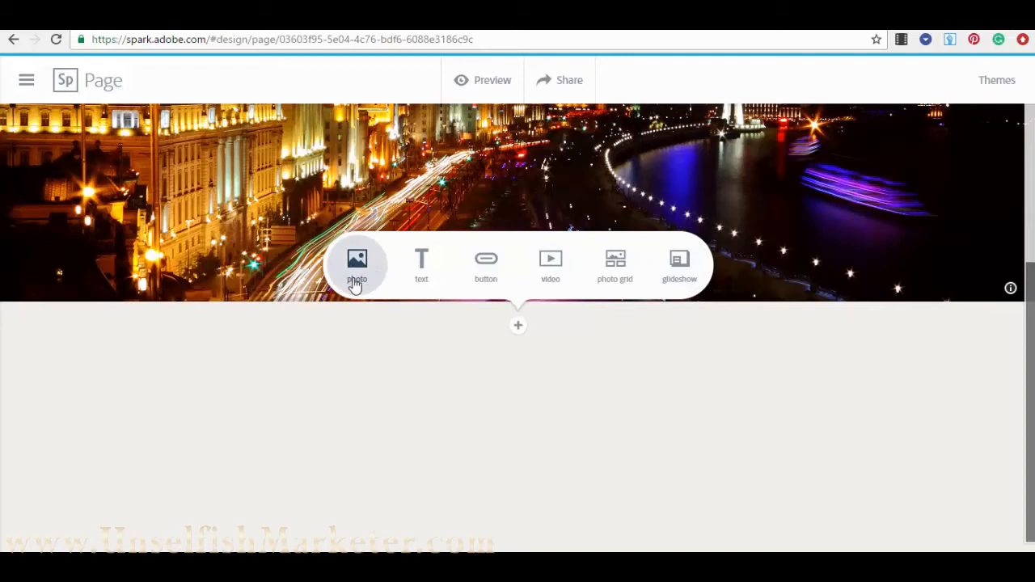
# - Add a 'Test 1' text block below the header, styled as a large heading quote band
pyautogui.click(422, 265)
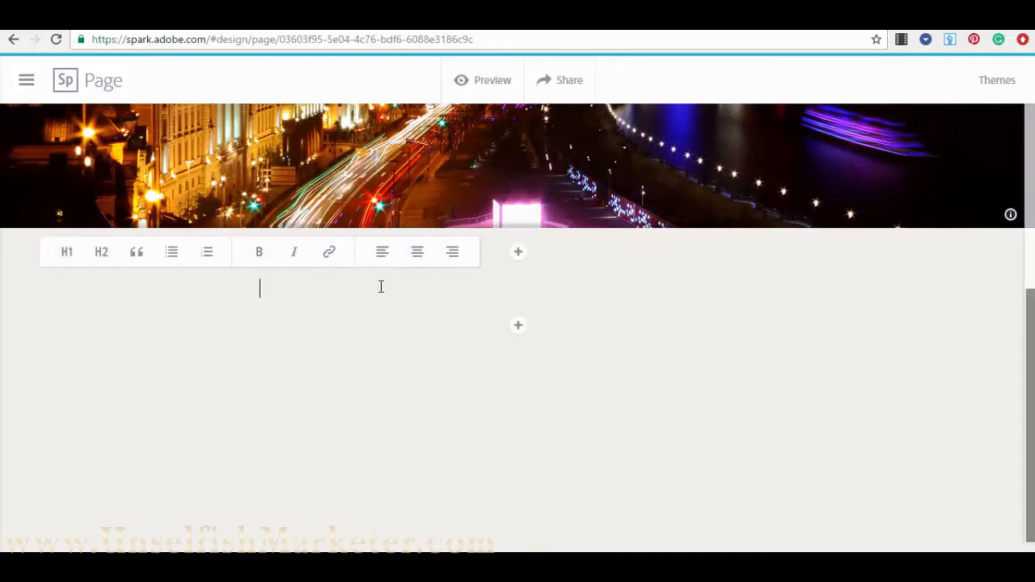
pyautogui.click(419, 254)
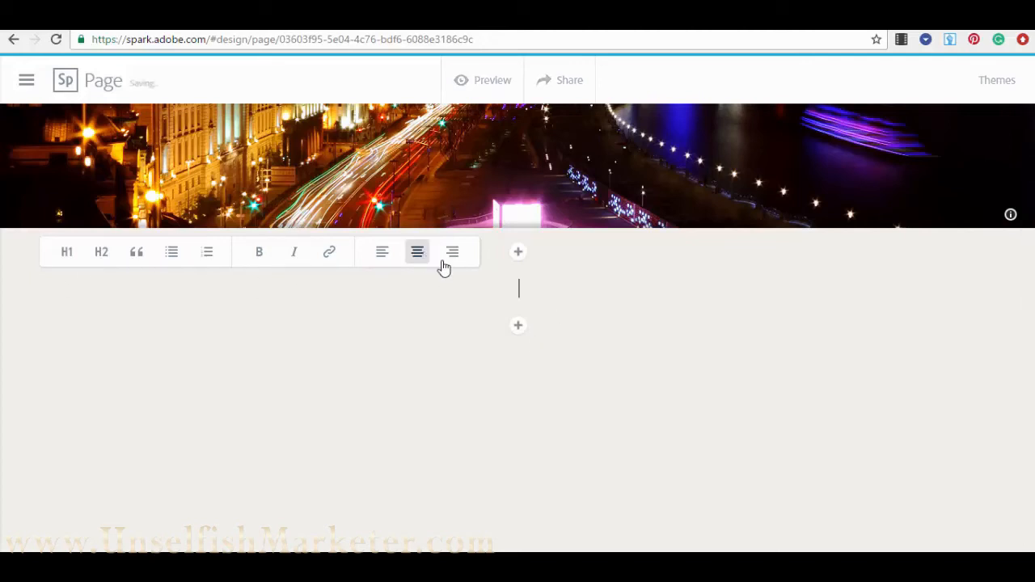
pyautogui.write('T')
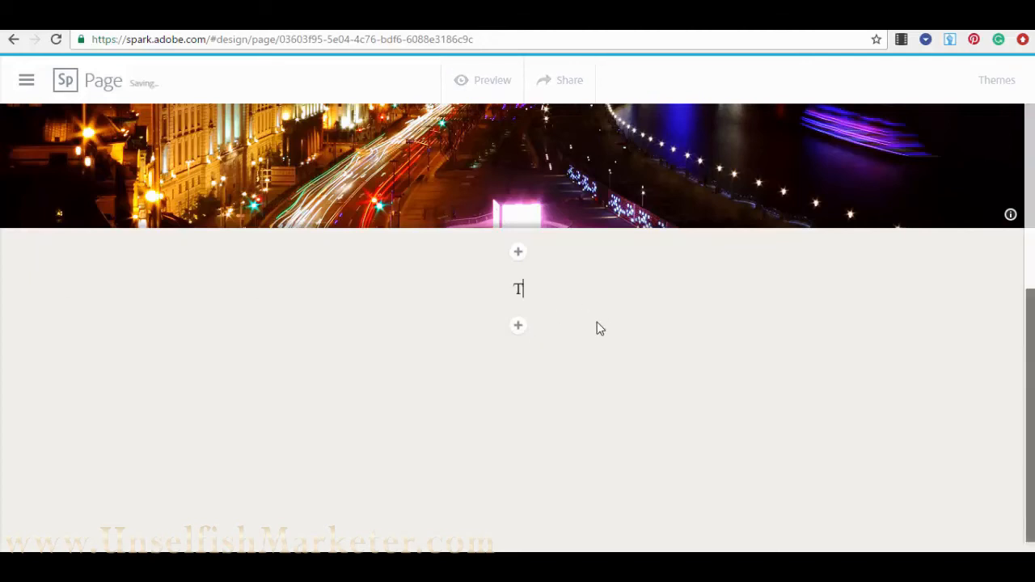
pyautogui.write('est 1')
pyautogui.moveTo(538, 299); pyautogui.dragTo(453, 284)
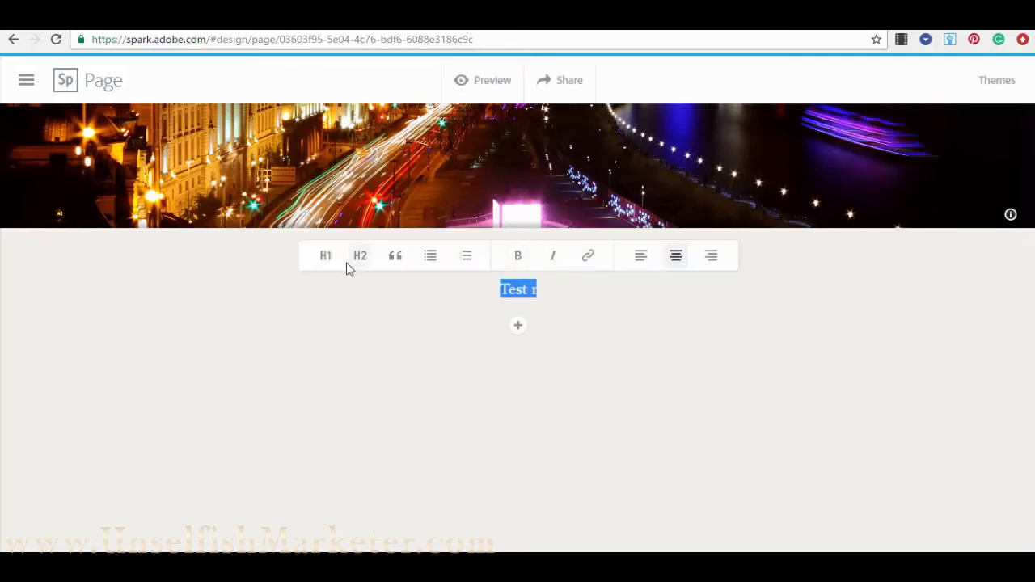
pyautogui.click(331, 258)
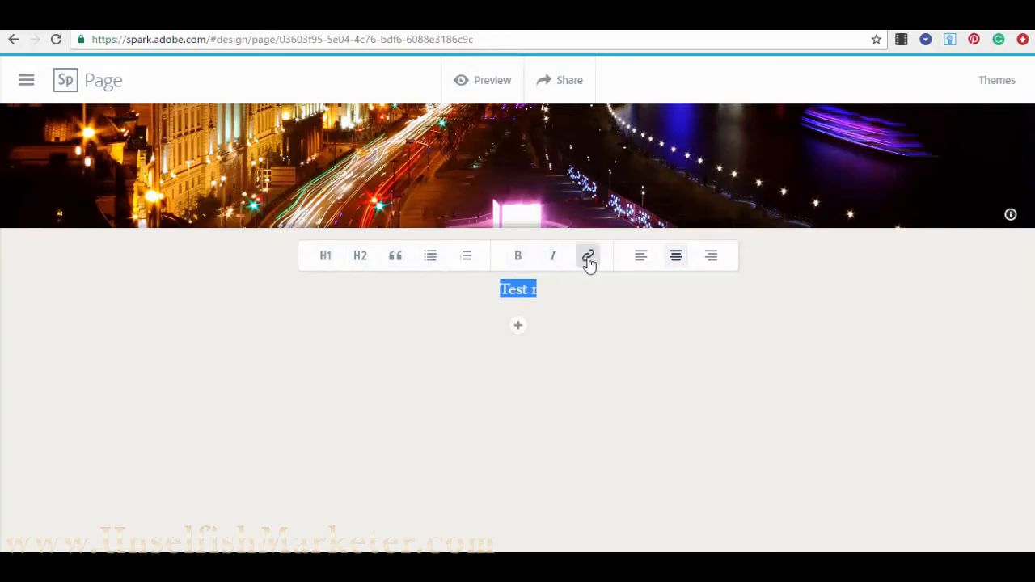
pyautogui.click(397, 258)
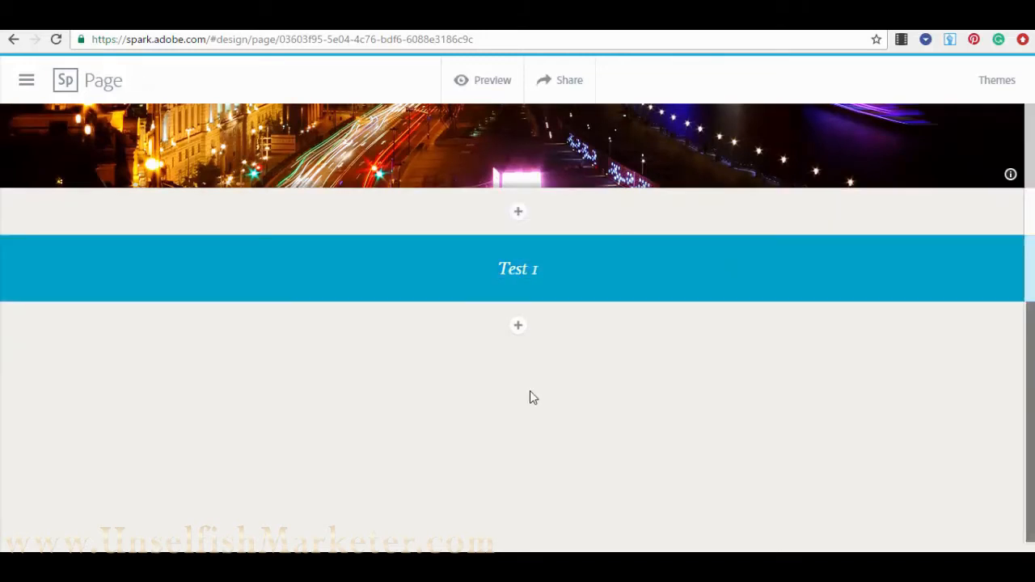
pyautogui.click(518, 326)
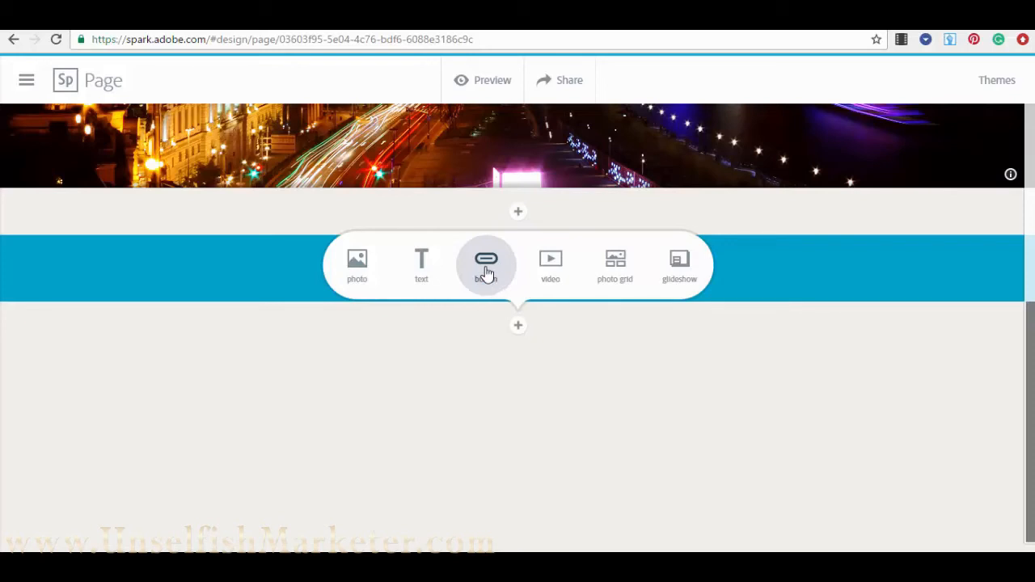
pyautogui.click(486, 274)
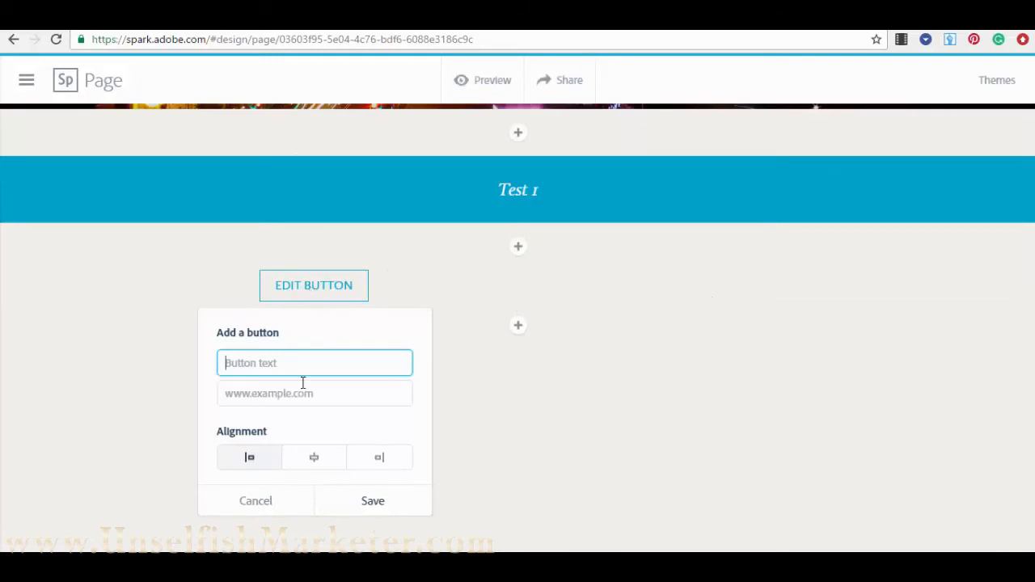
pyautogui.write('Click Here')
pyautogui.click(257, 392)
pyautogui.write('ht')
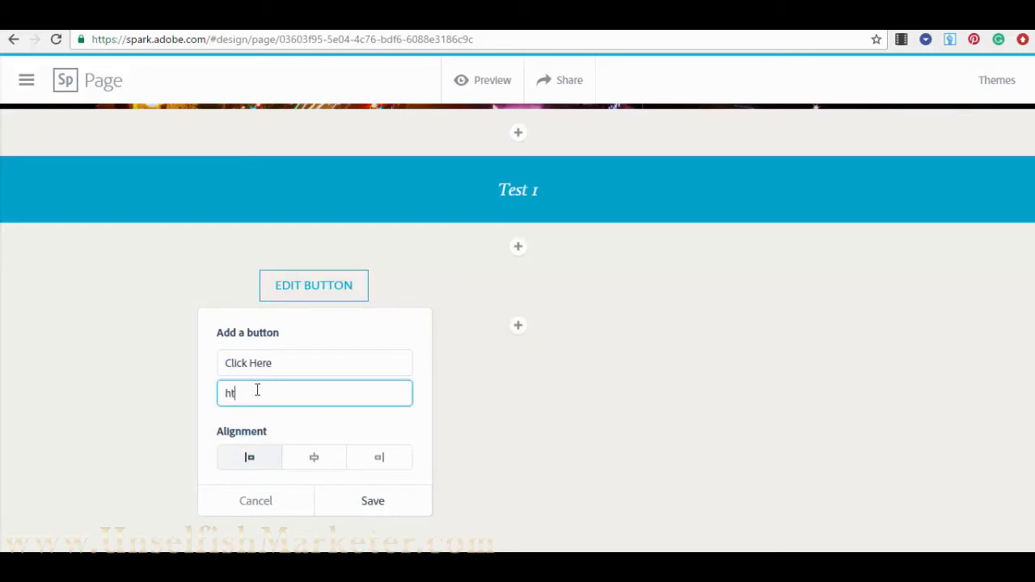
pyautogui.write('tp://www.google.c')
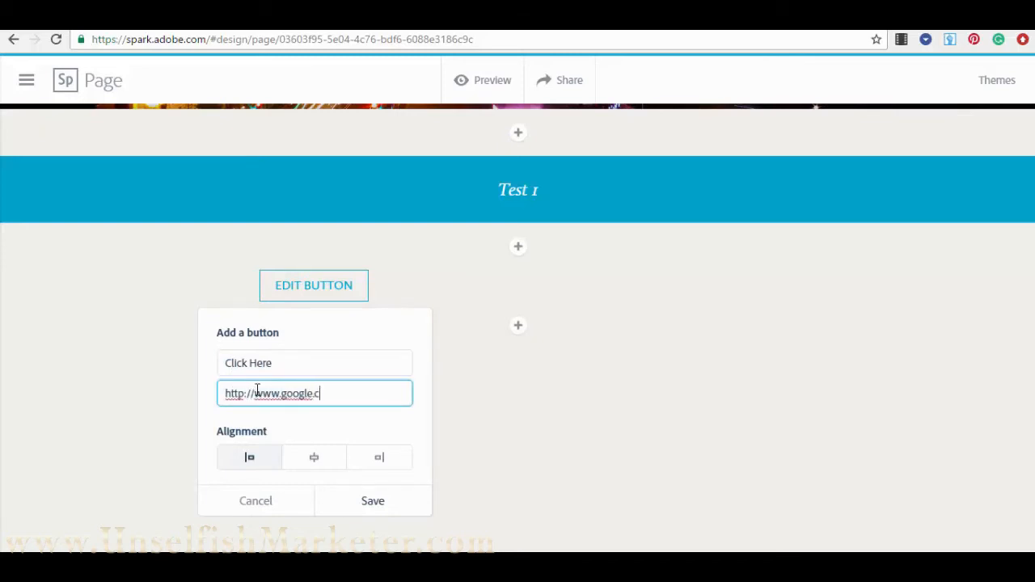
pyautogui.write('om')
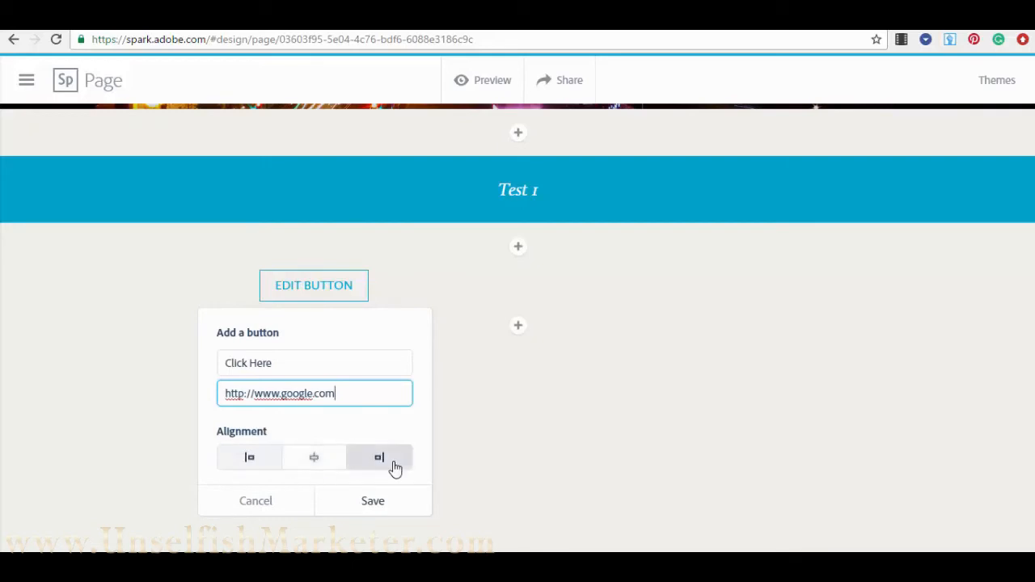
pyautogui.click(315, 460)
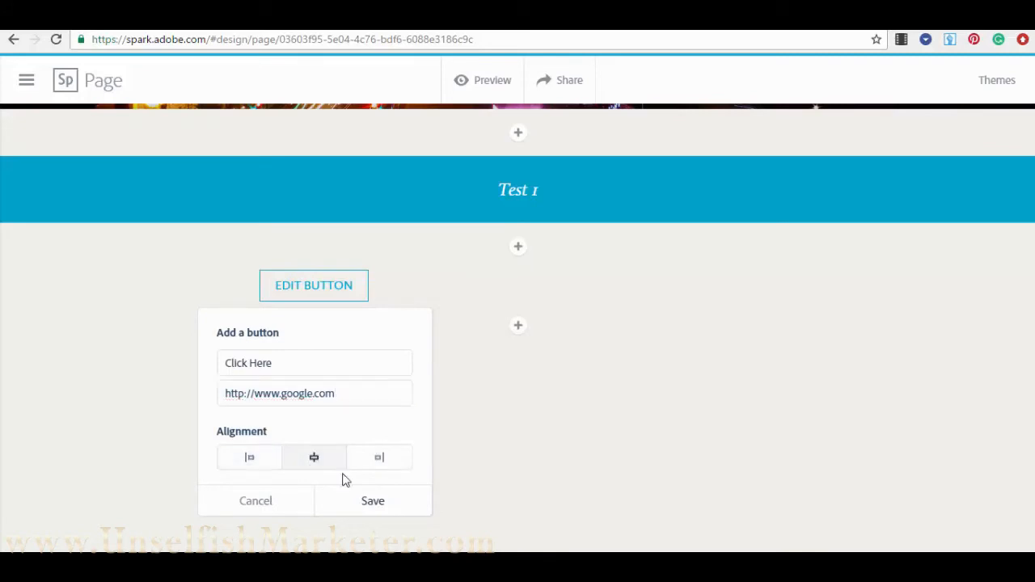
pyautogui.click(373, 502)
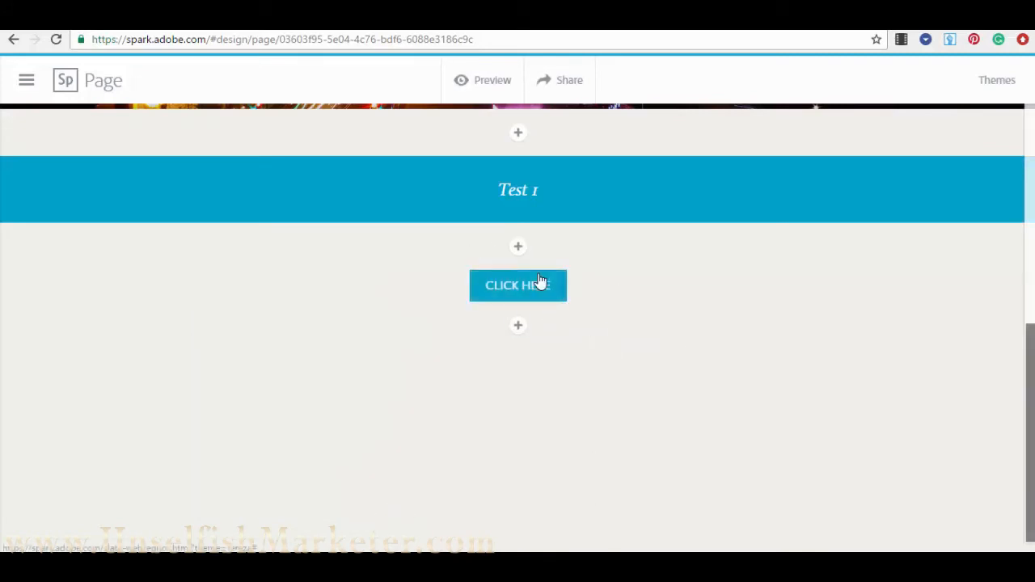
pyautogui.click(519, 328)
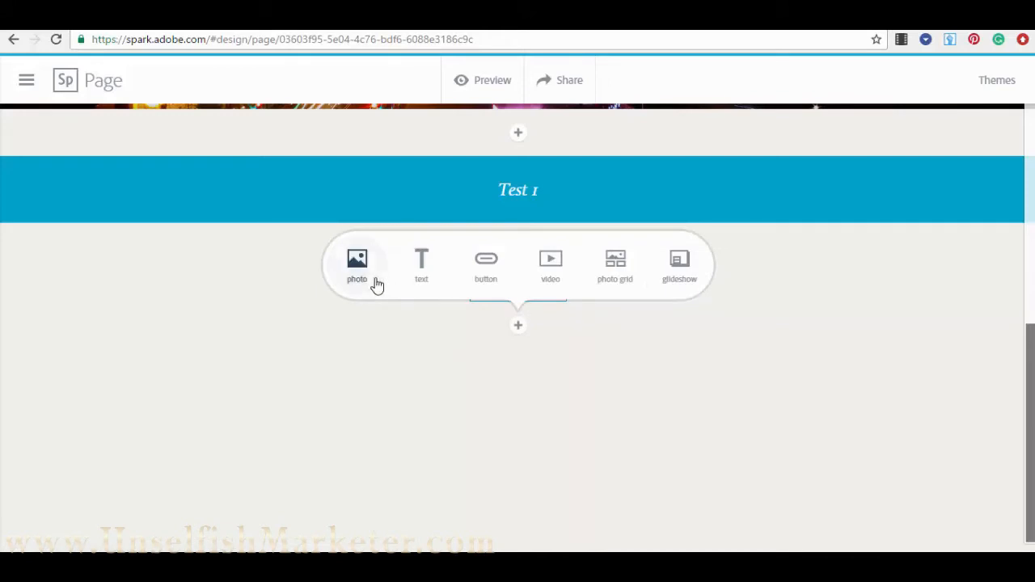
# - Insert a video block below the CLICK HERE button
pyautogui.click(557, 268)
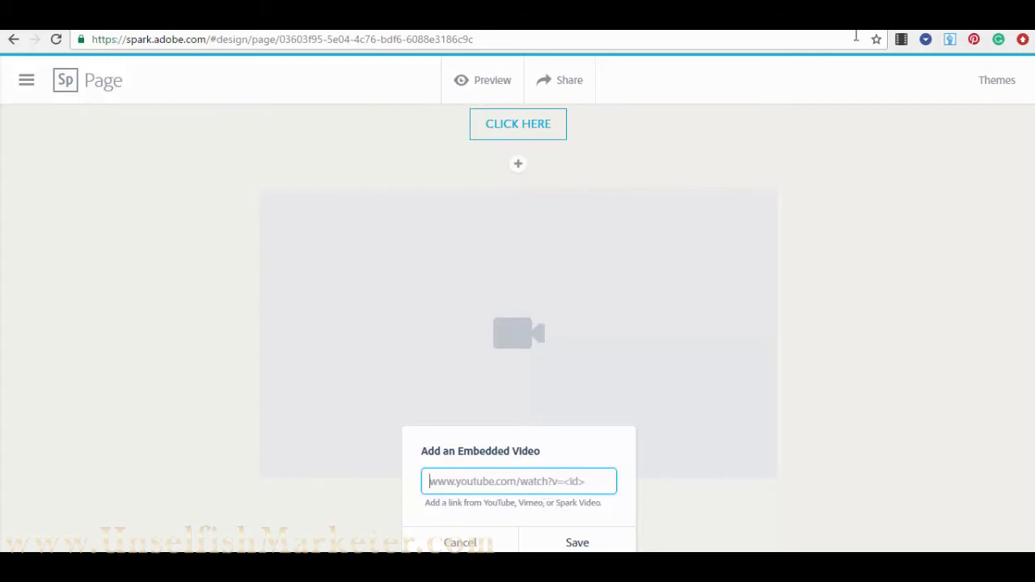
# - In a new tab, search YouTube for 'city lights' and show the search filters
pyautogui.hotkey('ctrl', 't')
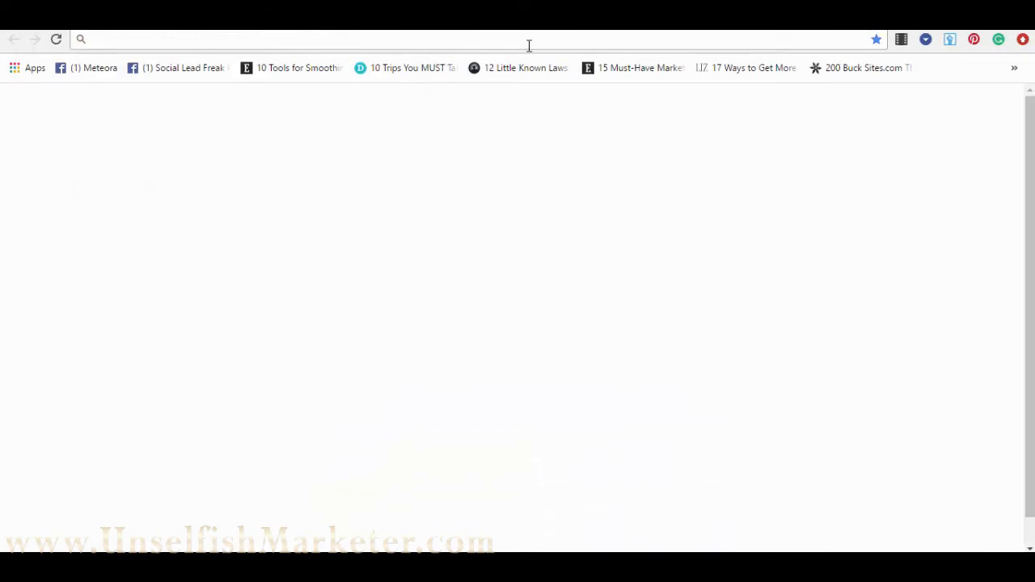
pyautogui.write('youtube.com')
pyautogui.press('Return')
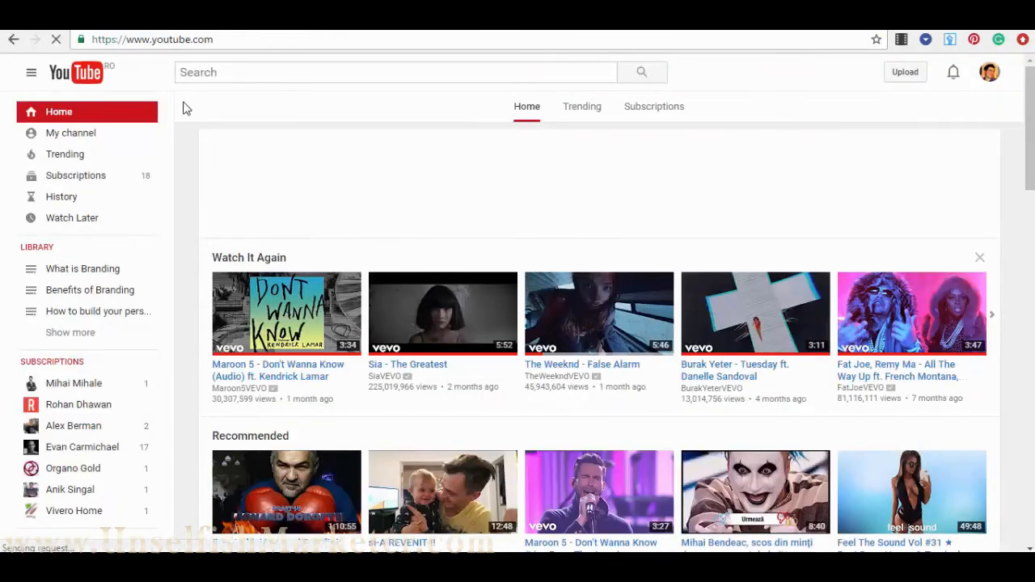
pyautogui.write('cit')
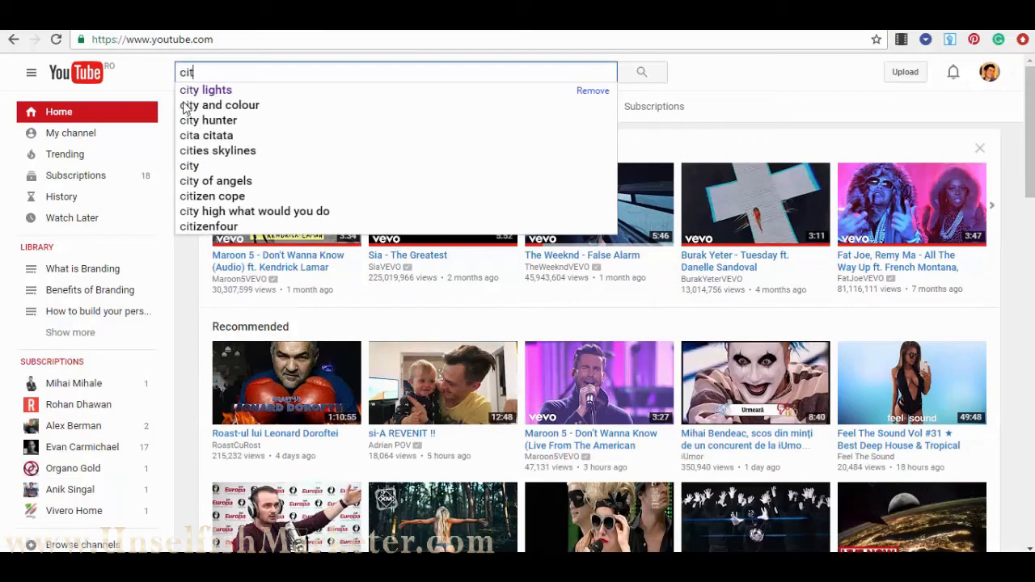
pyautogui.press('Down')
pyautogui.press('Return')
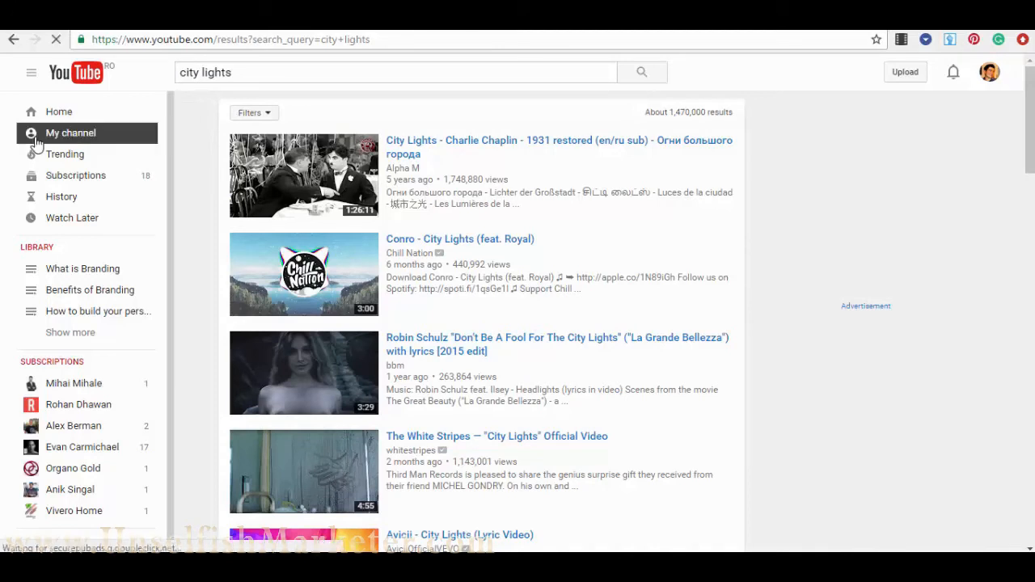
pyautogui.click(269, 119)
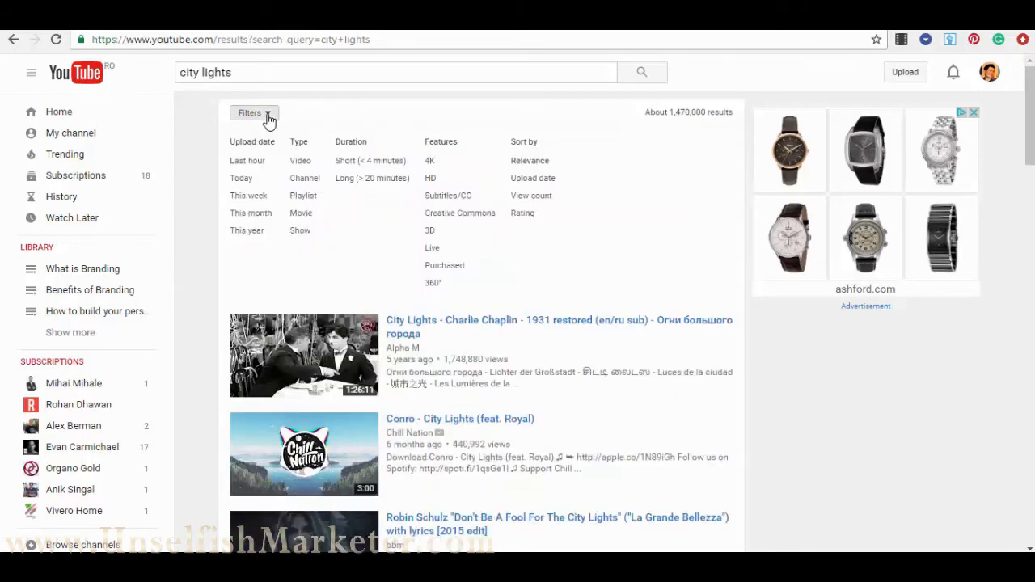
# - Filter to Creative Commons and preview the 'ISS Timelapse - Italy city lights' video
pyautogui.click(470, 215)
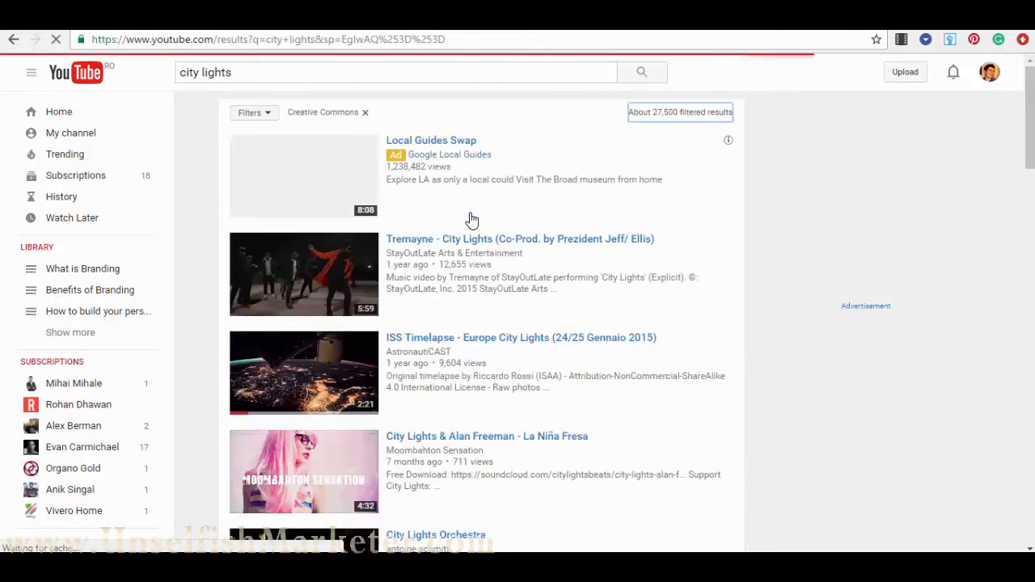
pyautogui.scroll(-7, 472, 220)
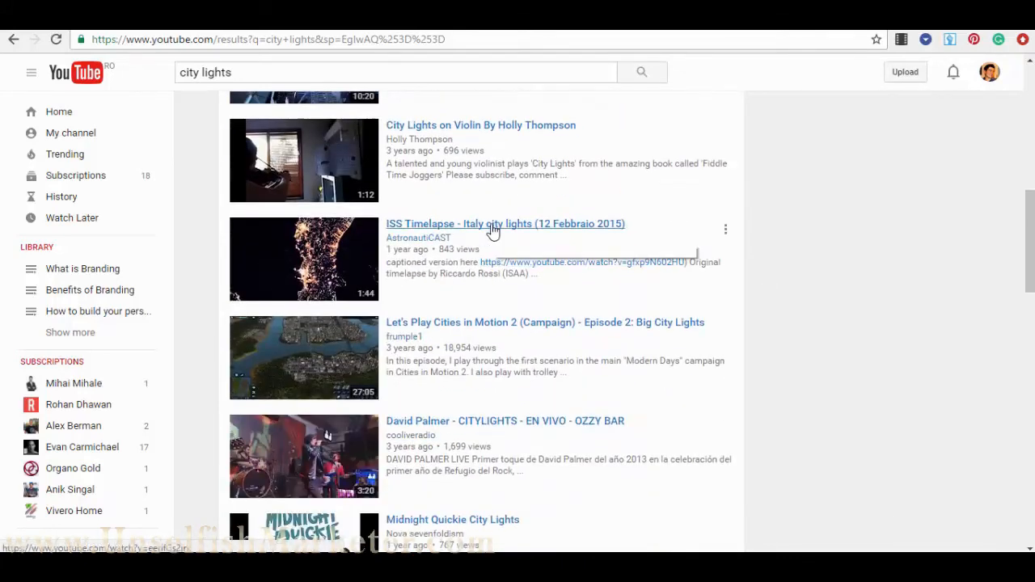
pyautogui.click(493, 227)
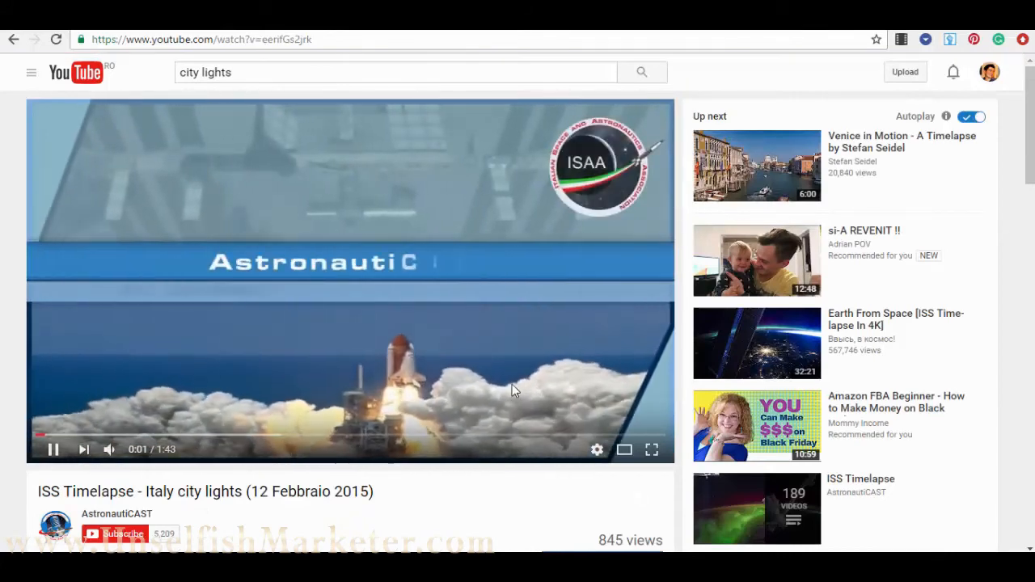
pyautogui.click(114, 437)
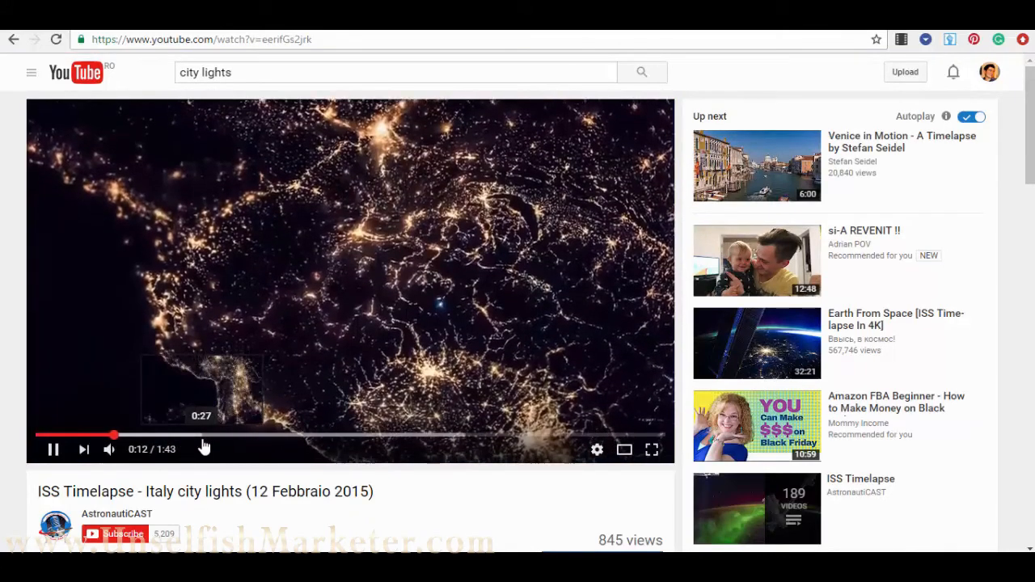
pyautogui.click(202, 437)
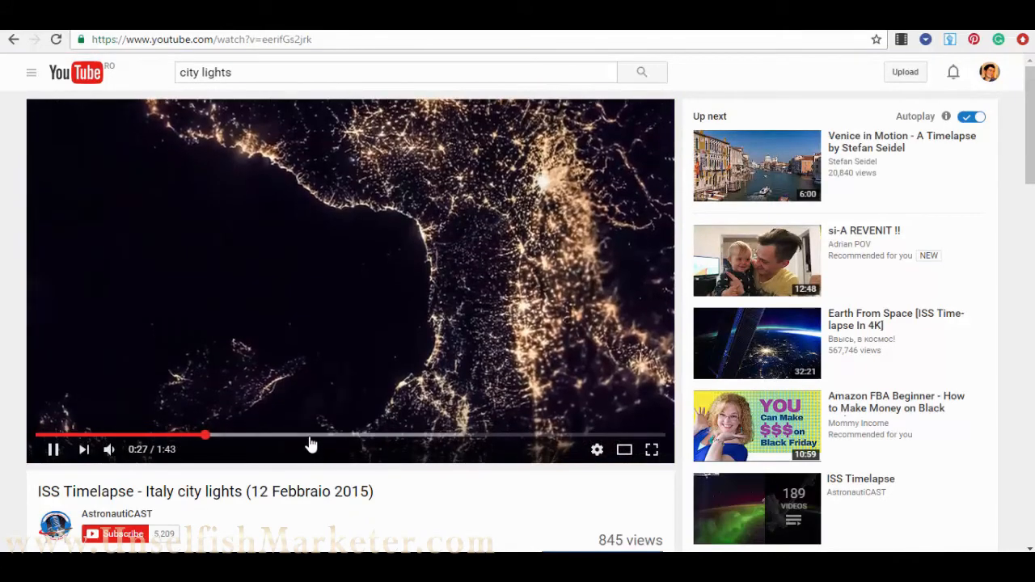
pyautogui.click(312, 437)
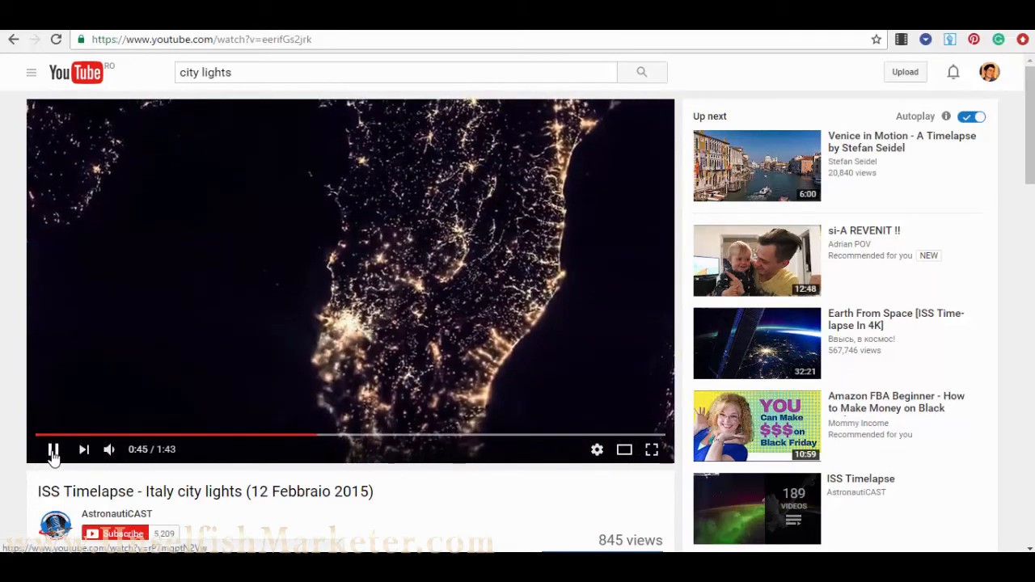
pyautogui.click(53, 449)
# - Copy the video's short share link
pyautogui.scroll(-4, 344, 303)
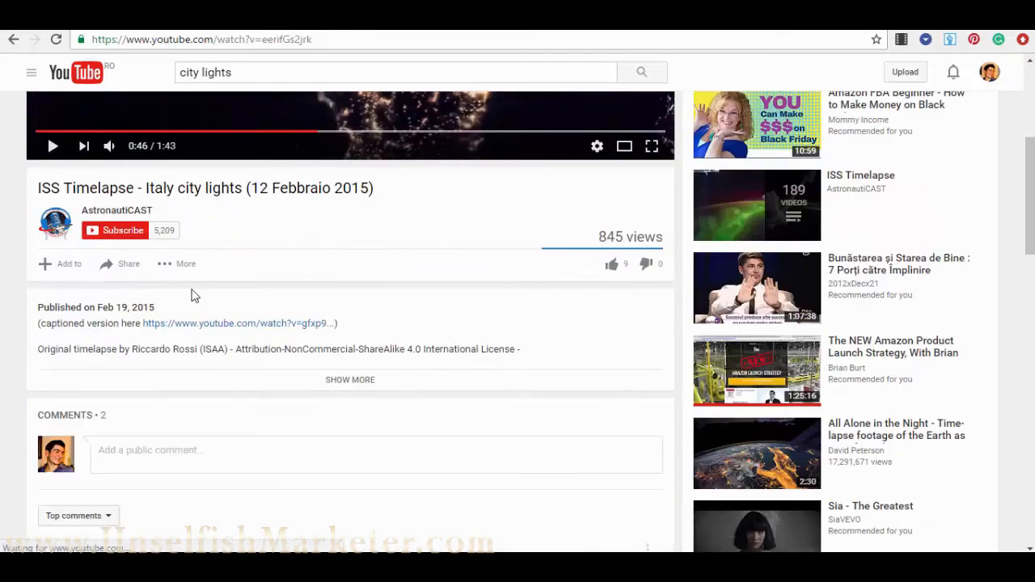
pyautogui.click(123, 267)
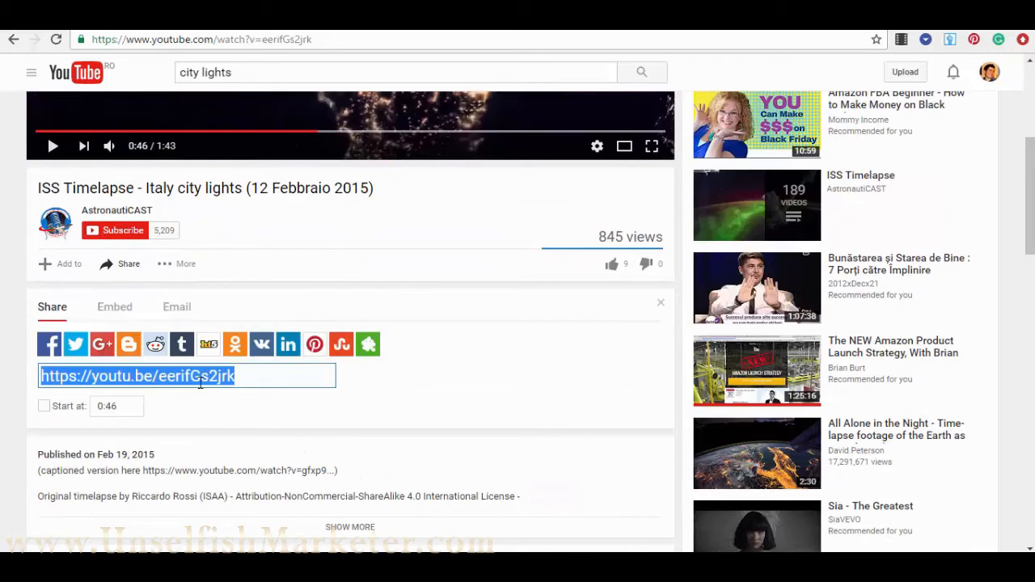
pyautogui.rightClick(206, 381)
pyautogui.click(245, 201)
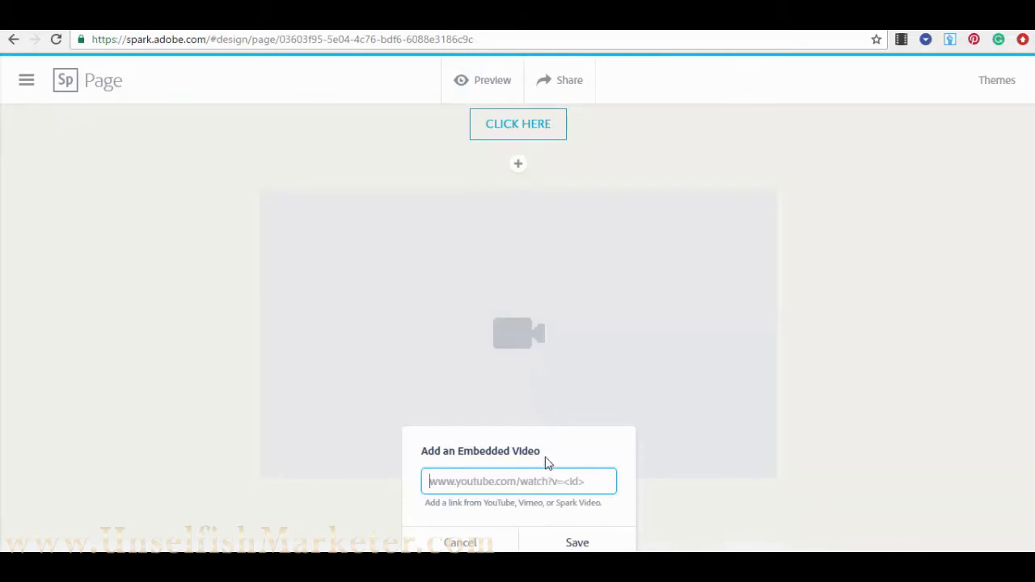
# - Embed the ISS Timelapse - Italy city lights video from the pasted YouTube link below CLICK HERE
pyautogui.write('https://youtu.be/eerifGs2jrk')
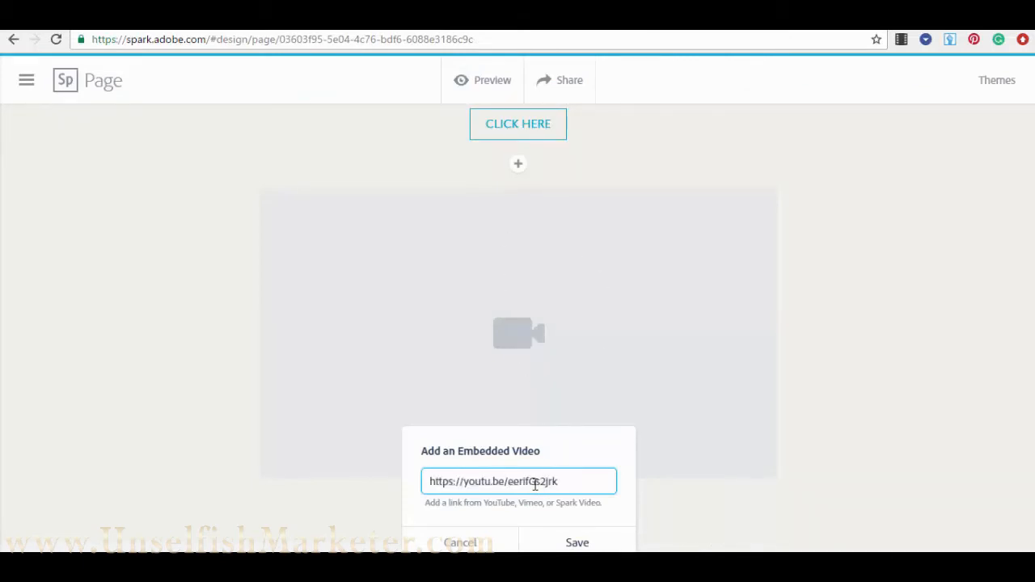
pyautogui.click(581, 545)
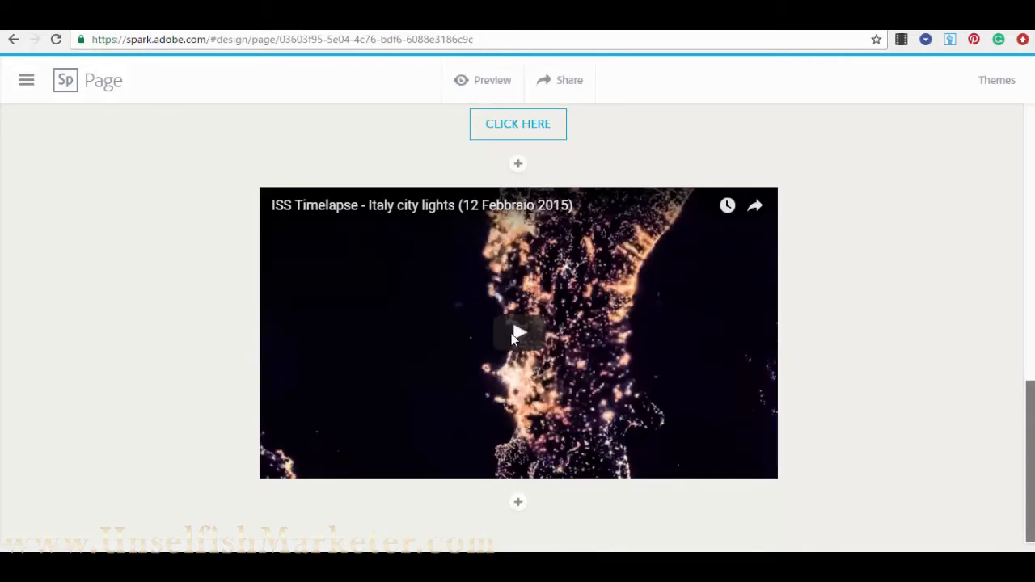
pyautogui.scroll(-2, 534, 348)
pyautogui.scroll(2, 526, 324)
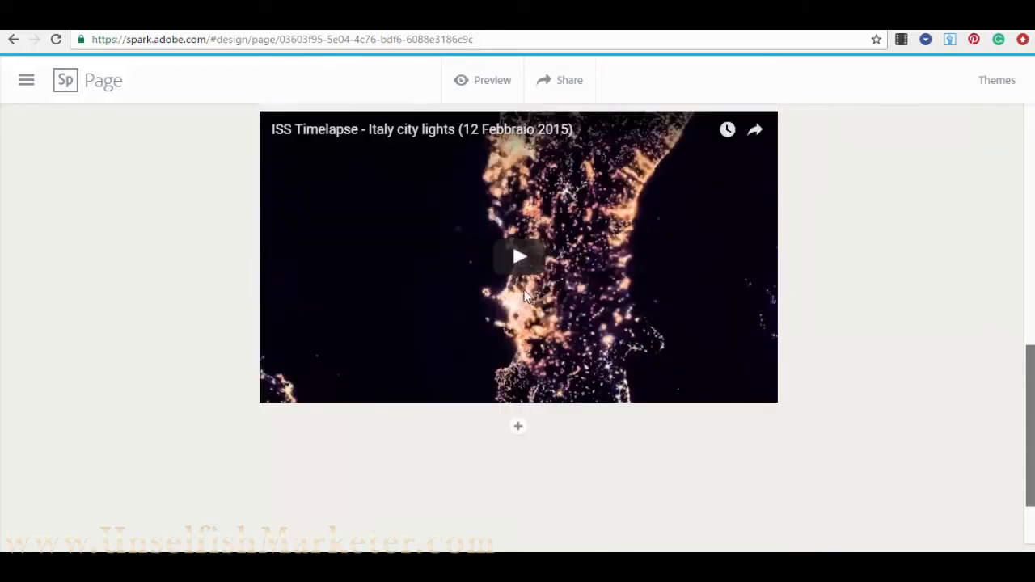
pyautogui.scroll(-2, 518, 307)
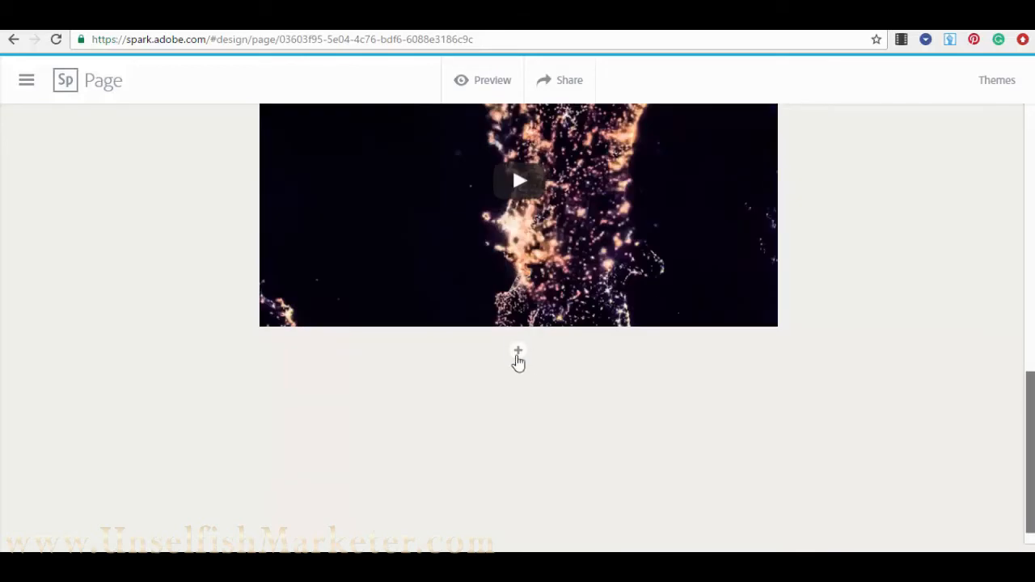
pyautogui.click(518, 353)
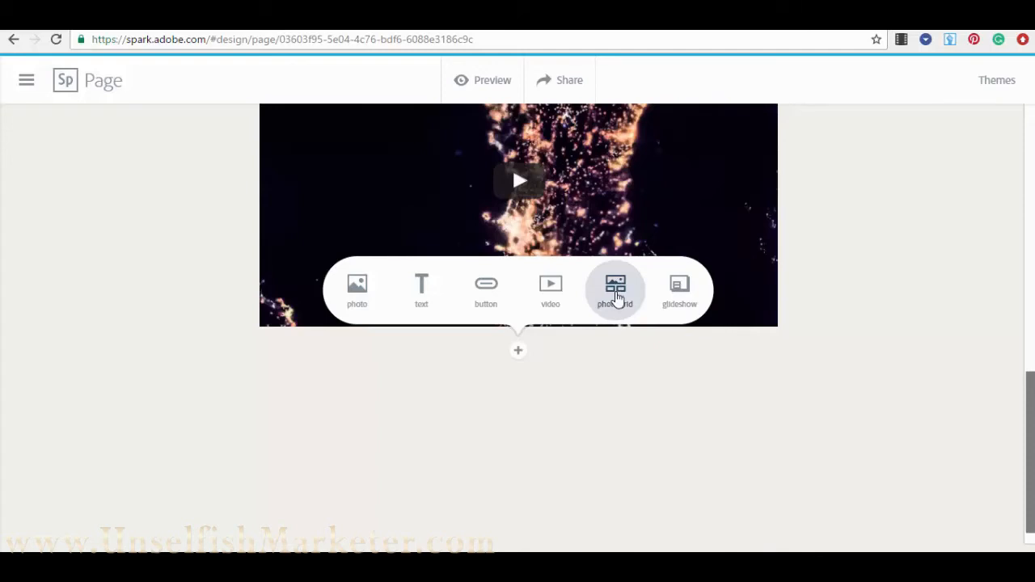
# - Start a photo grid with the light-beams skyline, dark night skyline and blue-lit cityscape 'city' photos
pyautogui.click(617, 300)
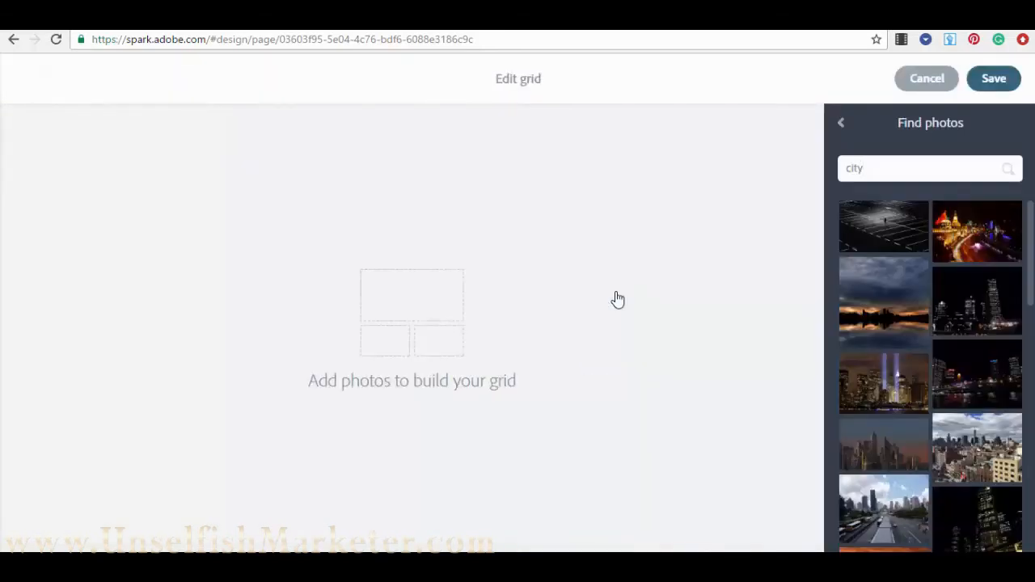
pyautogui.scroll(-3, 959, 307)
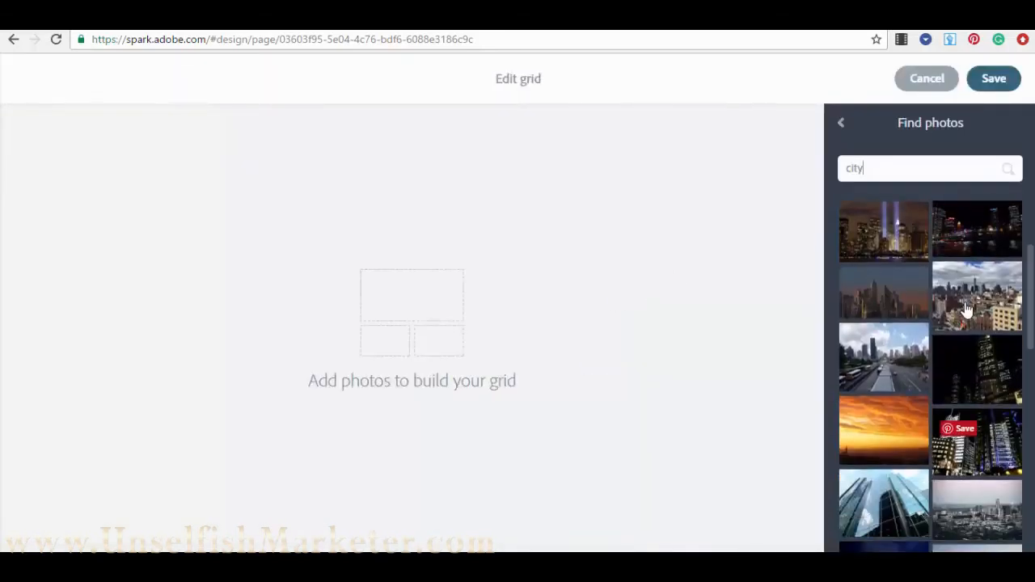
pyautogui.scroll(3, 931, 404)
pyautogui.click(904, 390)
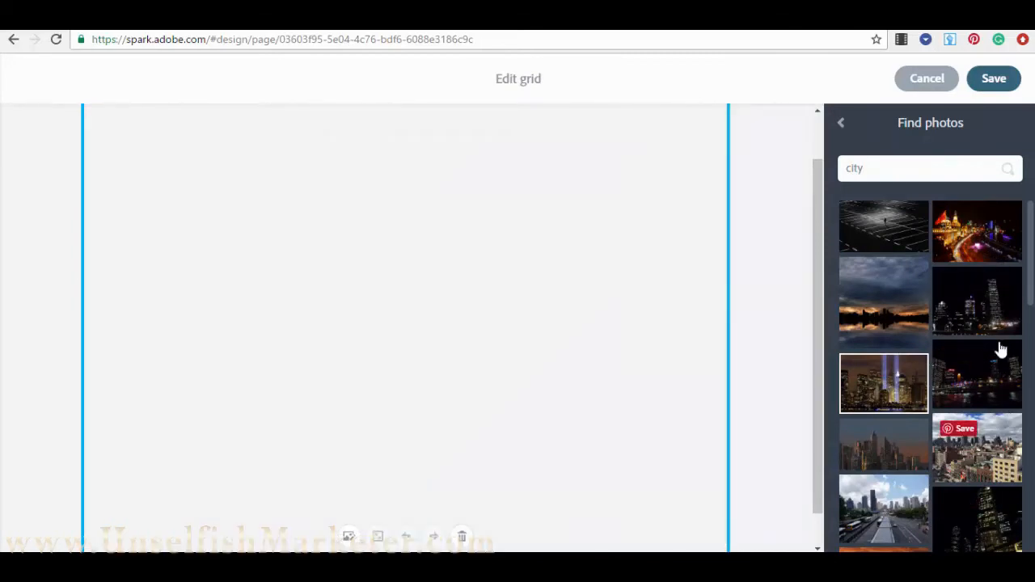
pyautogui.click(990, 299)
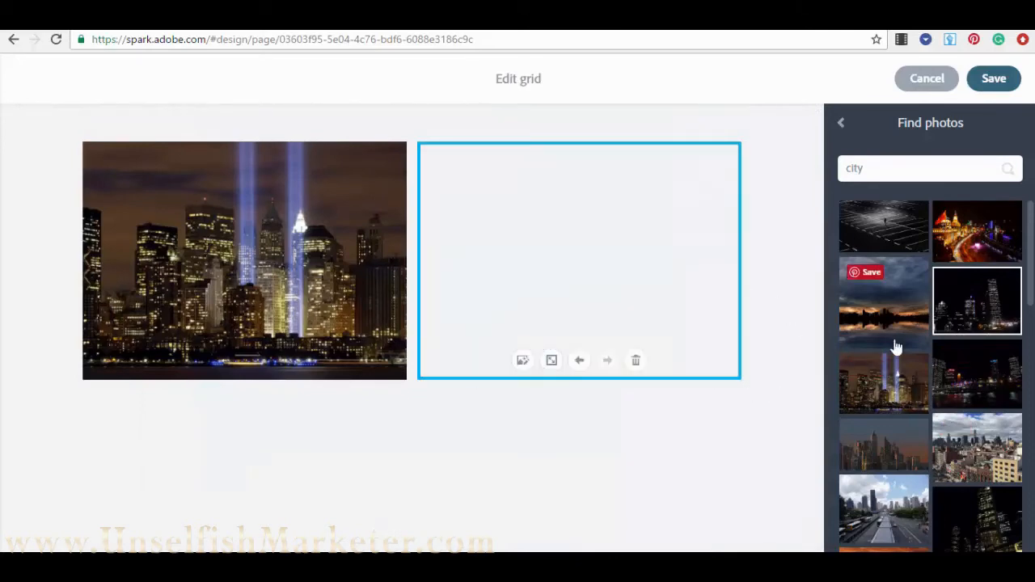
pyautogui.scroll(-10, 969, 474)
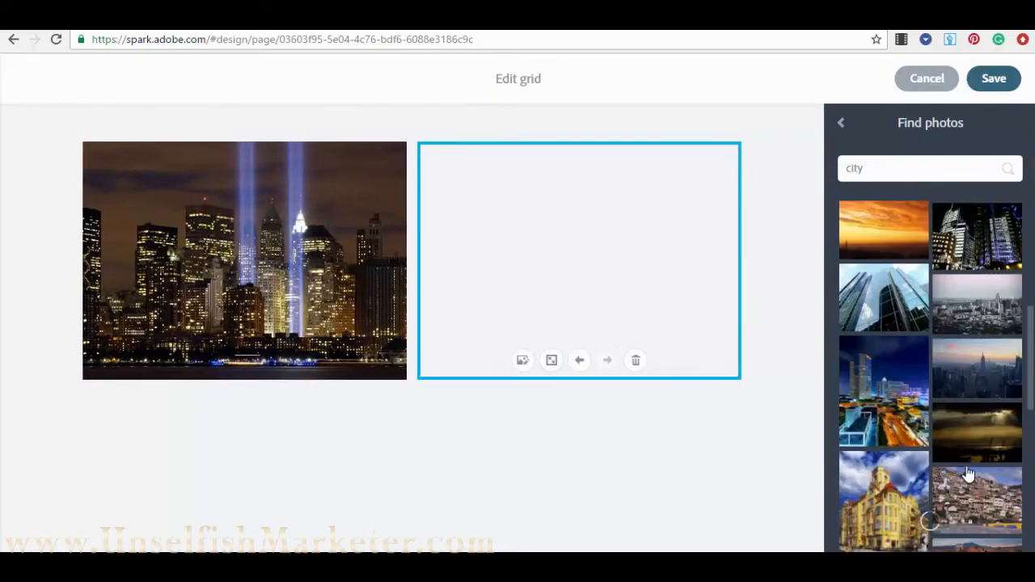
pyautogui.click(886, 360)
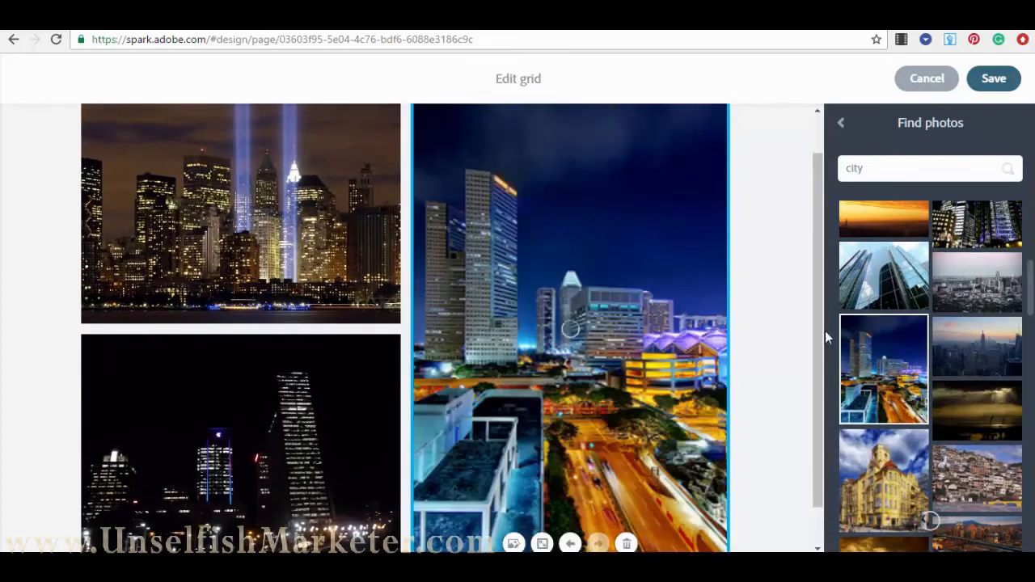
pyautogui.scroll(-1, 434, 379)
pyautogui.scroll(2, 464, 430)
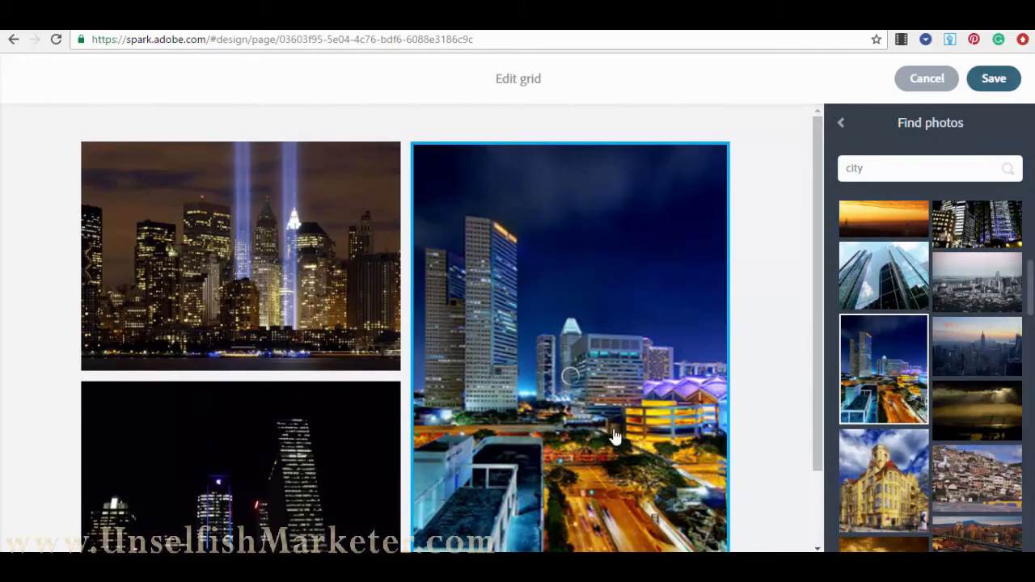
# - Add the night city skyline and waterfront tower skyline photos to the grid
pyautogui.scroll(-5, 999, 378)
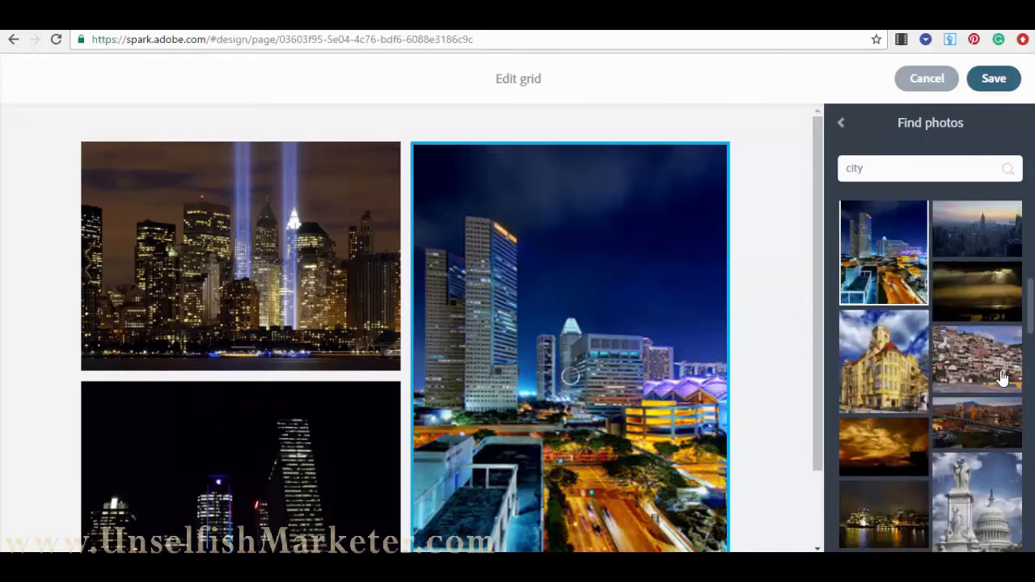
pyautogui.click(977, 350)
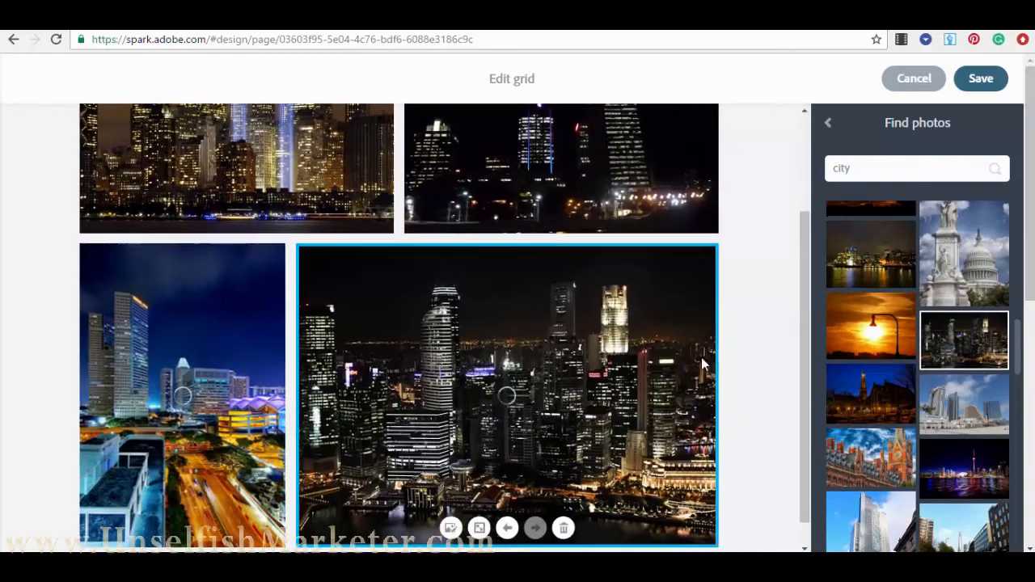
pyautogui.scroll(-2, 542, 359)
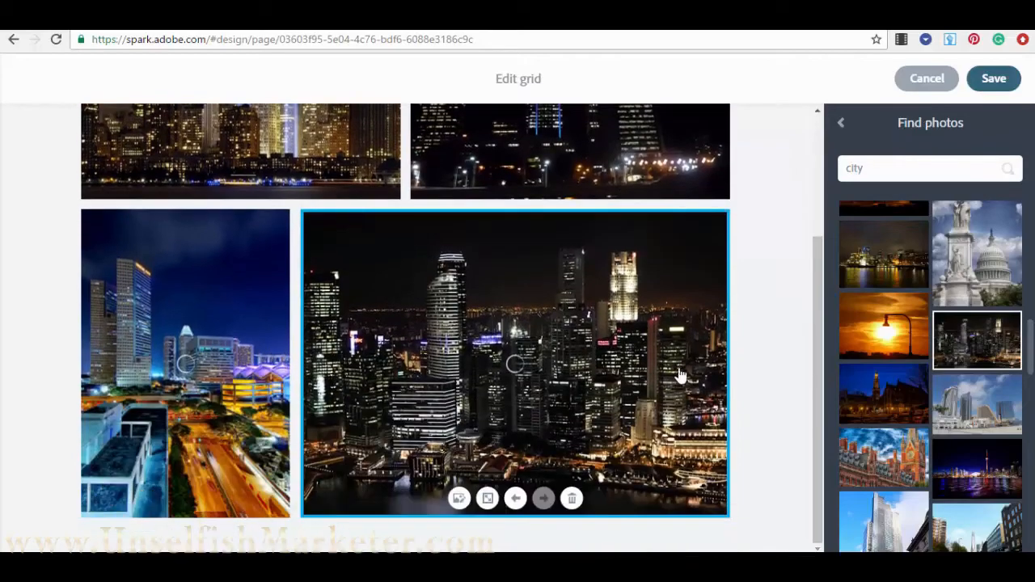
pyautogui.click(995, 470)
pyautogui.scroll(1, 867, 449)
pyautogui.scroll(4, 788, 417)
pyautogui.scroll(-5, 339, 347)
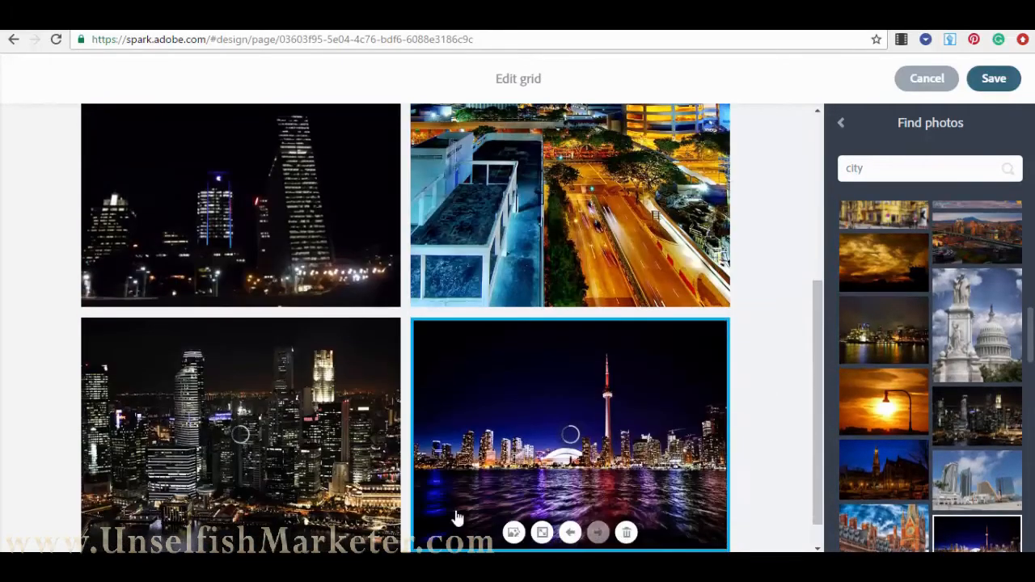
pyautogui.scroll(5, 231, 316)
pyautogui.scroll(-5, 218, 426)
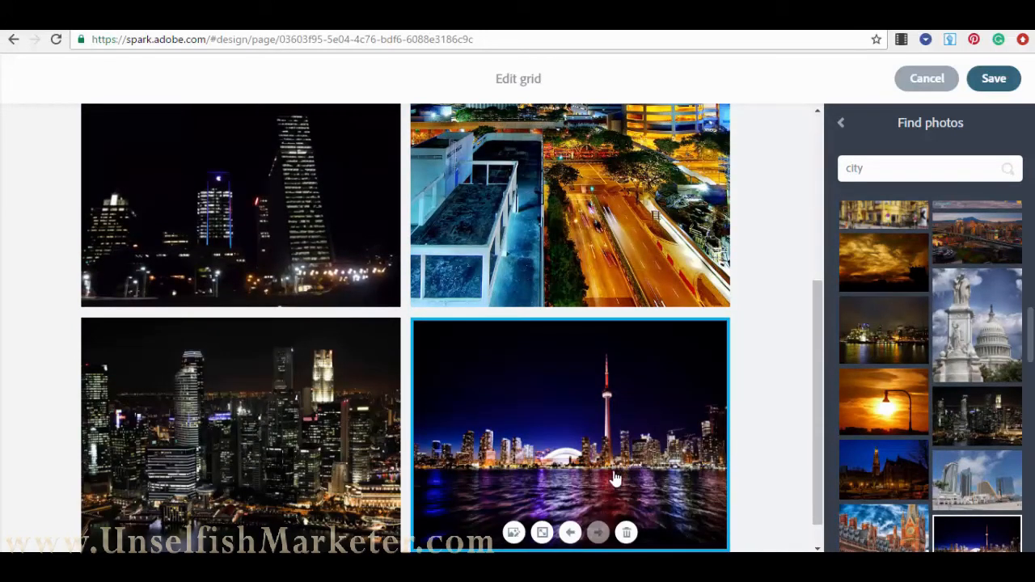
# - Resize the blue-lit cityscape photo into a tall two-row tile
pyautogui.click(207, 247)
pyautogui.scroll(3, 208, 246)
pyautogui.click(488, 298)
pyautogui.scroll(-2, 499, 328)
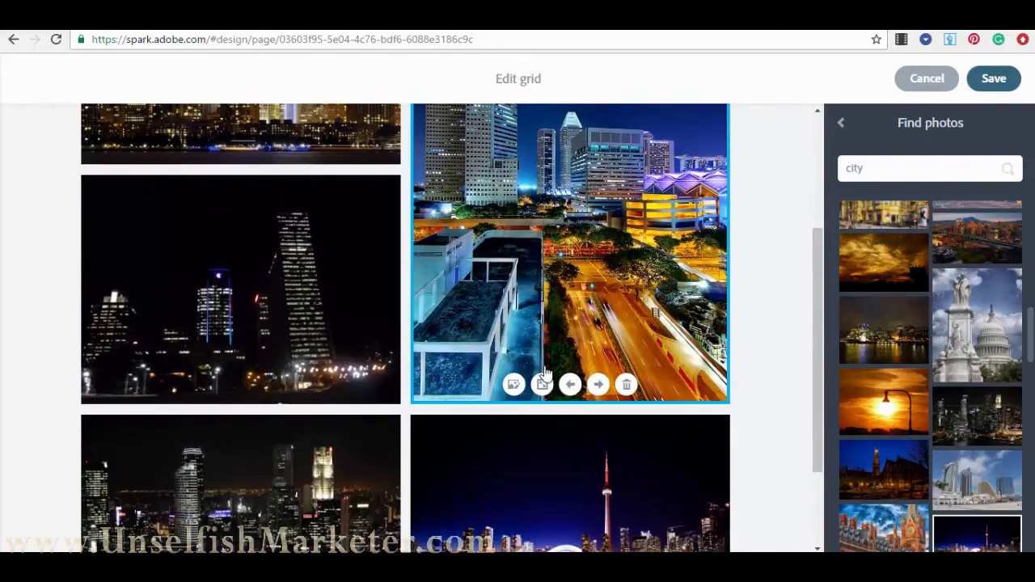
pyautogui.click(543, 385)
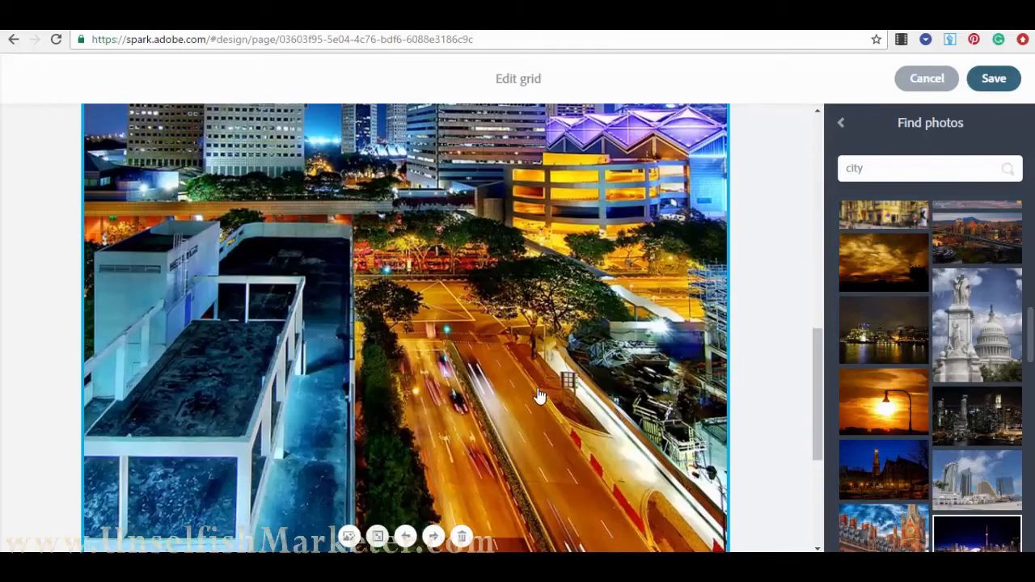
pyautogui.scroll(-4, 470, 469)
pyautogui.scroll(6, 202, 281)
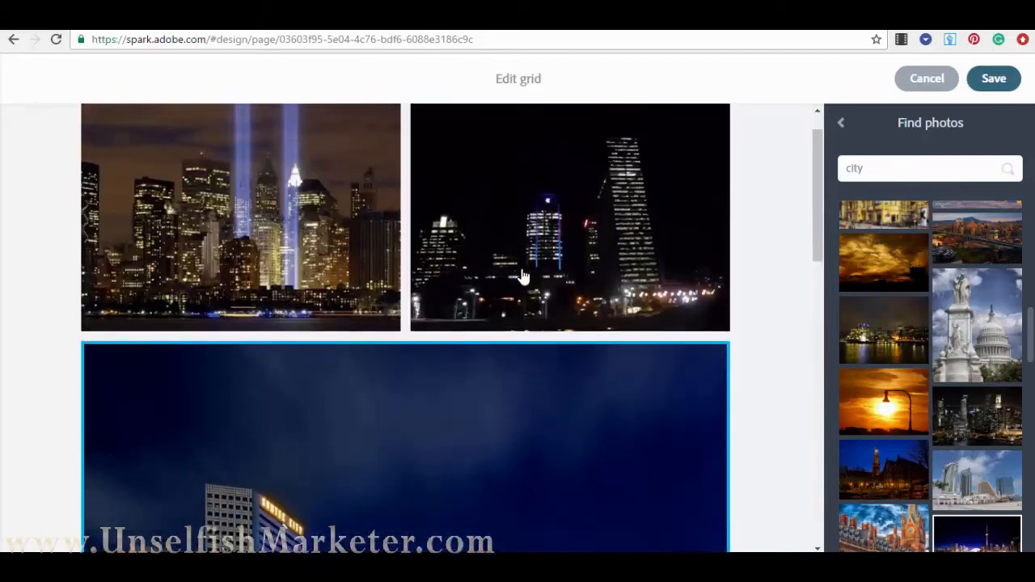
pyautogui.scroll(-3, 520, 272)
pyautogui.click(377, 505)
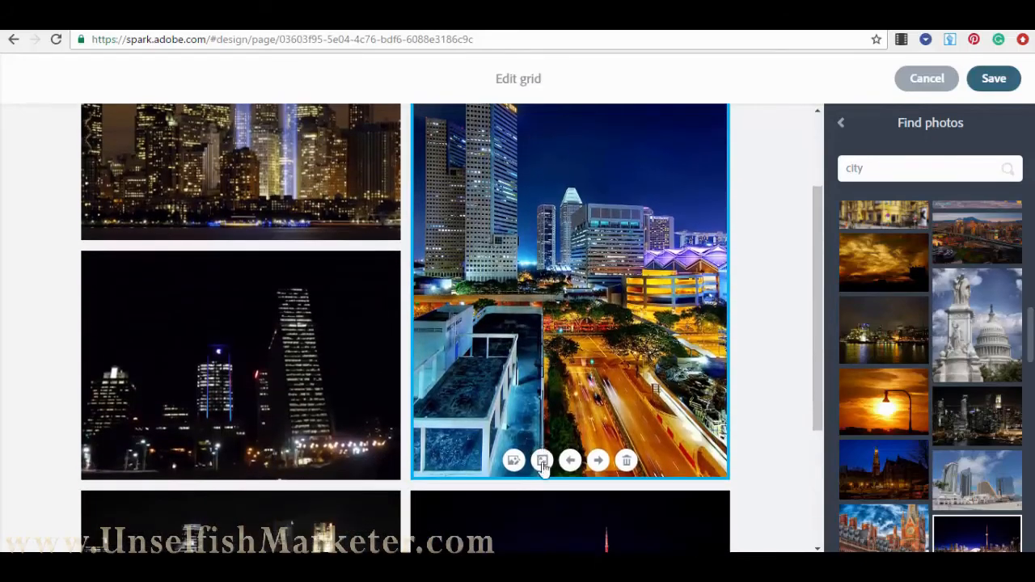
pyautogui.click(543, 461)
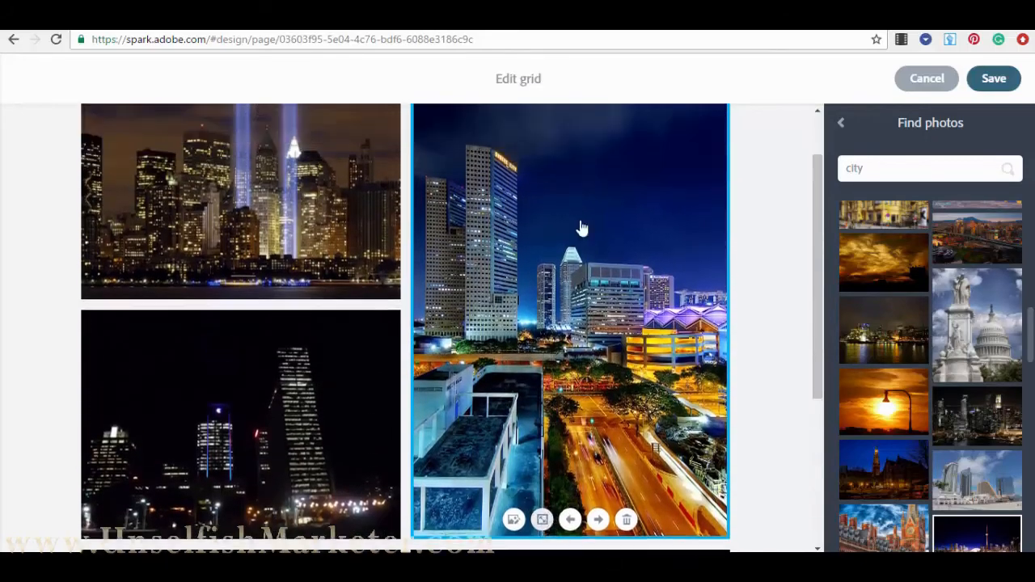
pyautogui.scroll(2, 578, 229)
pyautogui.scroll(-3, 257, 394)
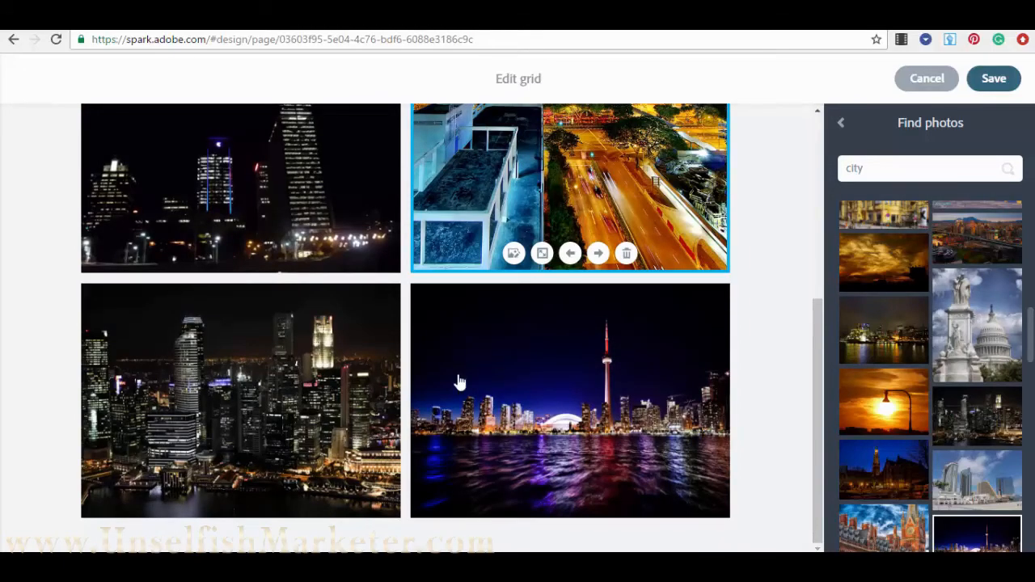
pyautogui.scroll(4, 403, 371)
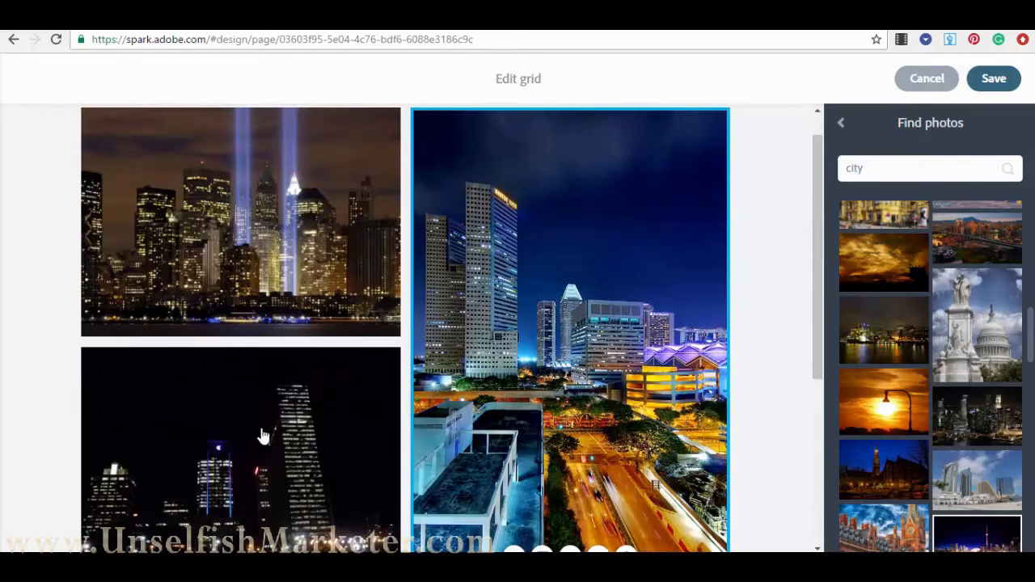
pyautogui.scroll(-2, 263, 437)
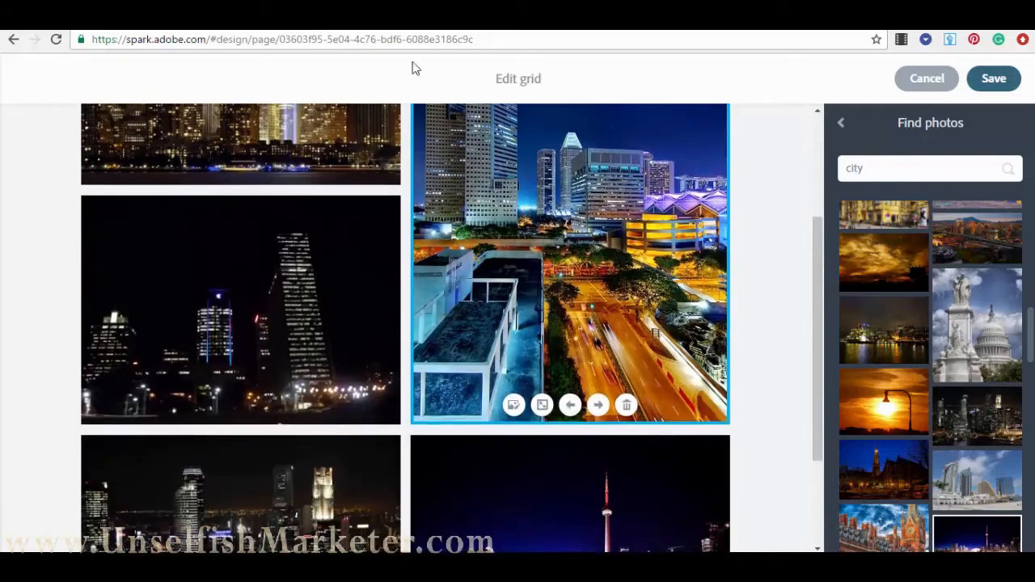
# - Save the five-photo grid onto the page
pyautogui.click(994, 80)
pyautogui.scroll(6, 695, 329)
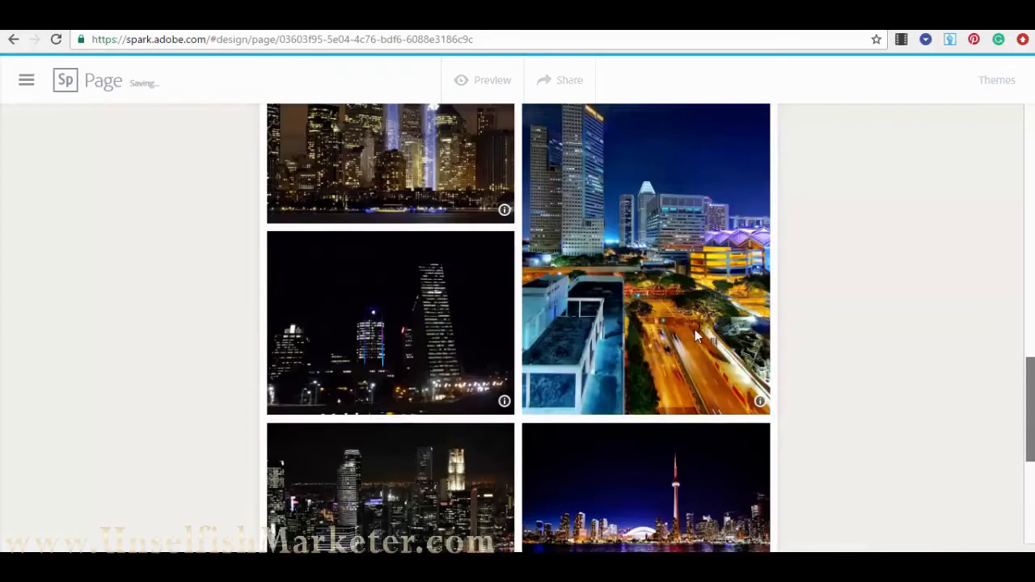
pyautogui.scroll(-5, 430, 331)
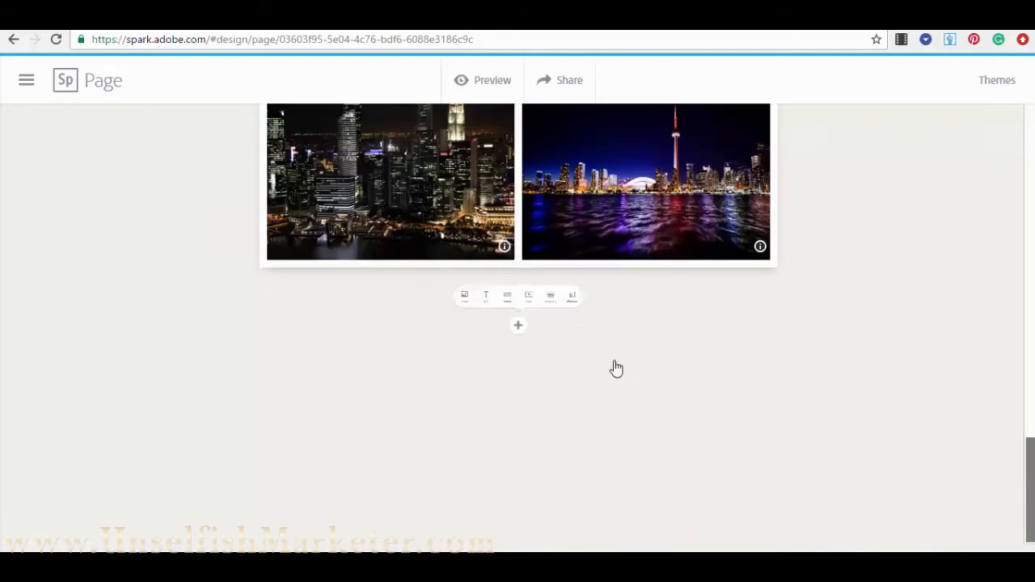
pyautogui.click(518, 326)
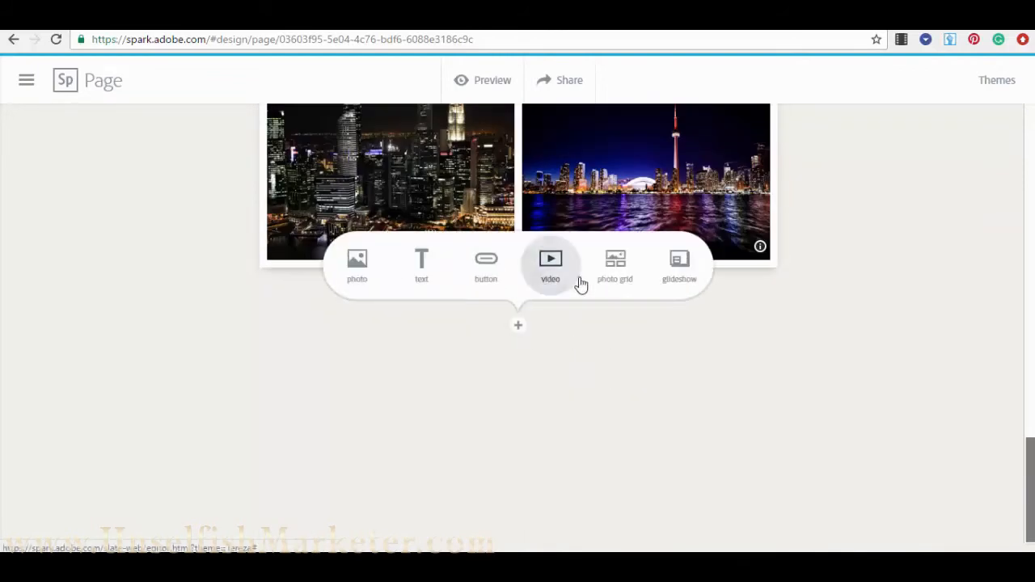
# - Create a glideshow with the night city, New York skyline and bridge-at-night photos
pyautogui.click(683, 267)
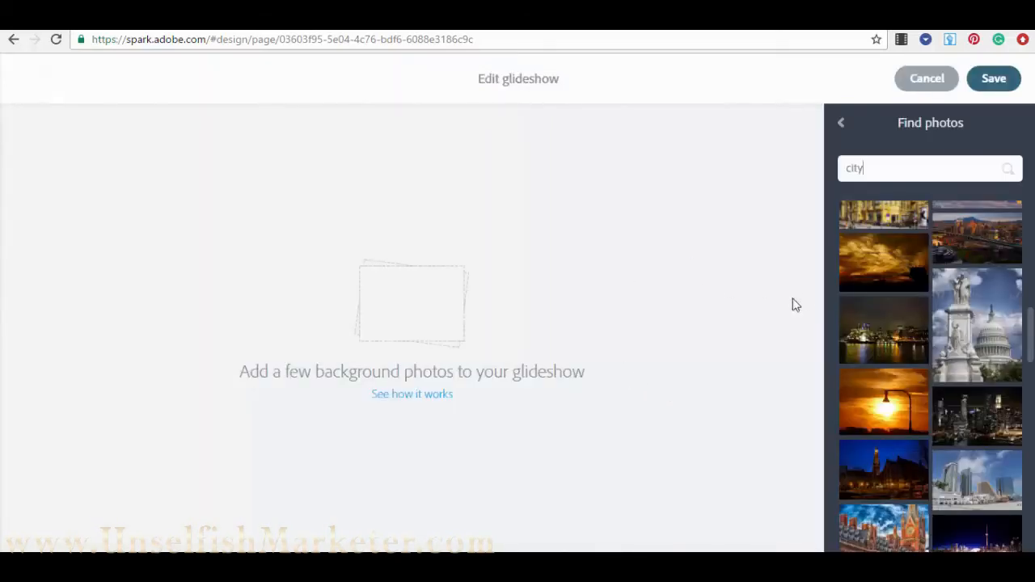
pyautogui.scroll(-5, 954, 330)
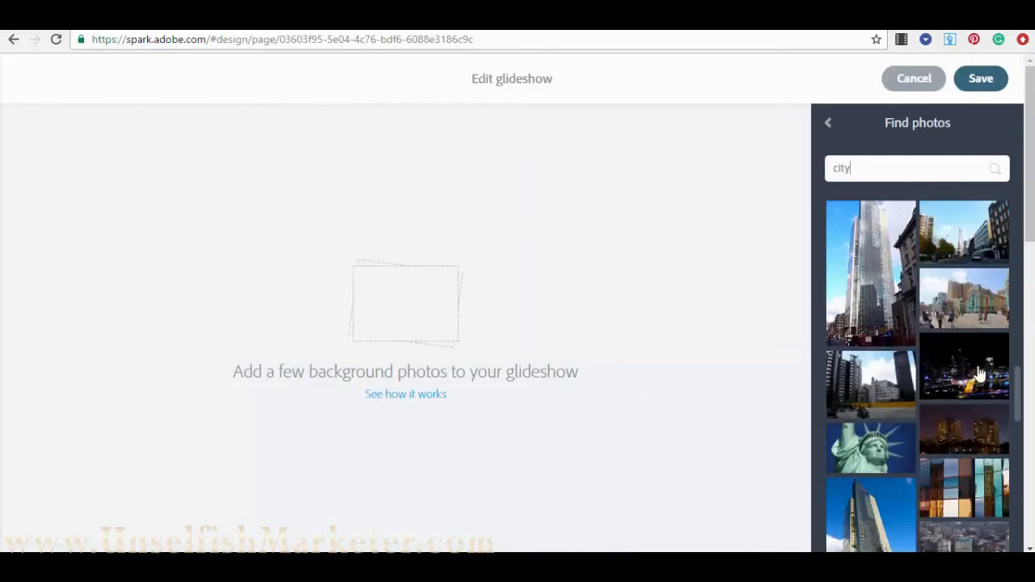
pyautogui.scroll(-3, 954, 410)
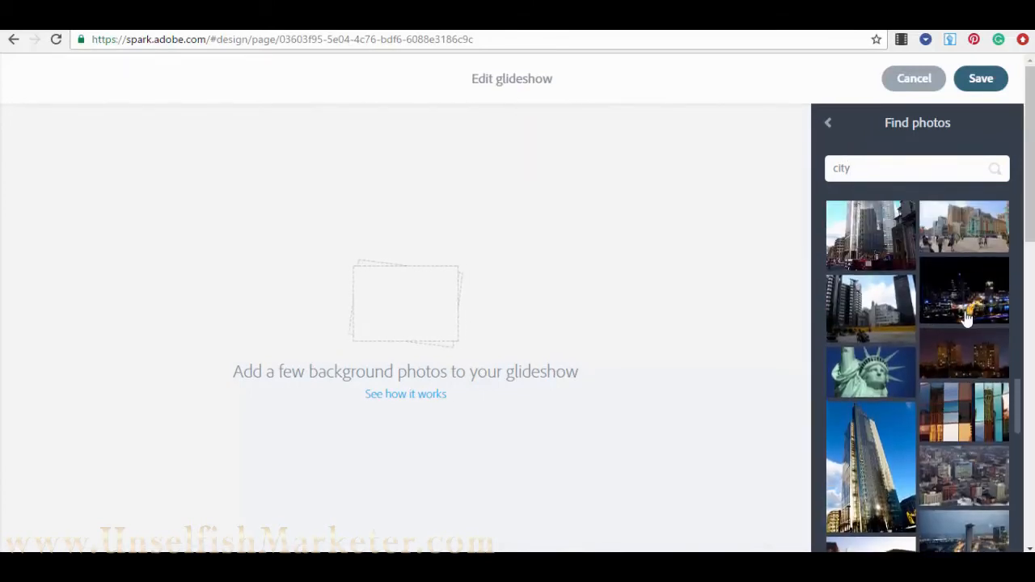
pyautogui.click(955, 289)
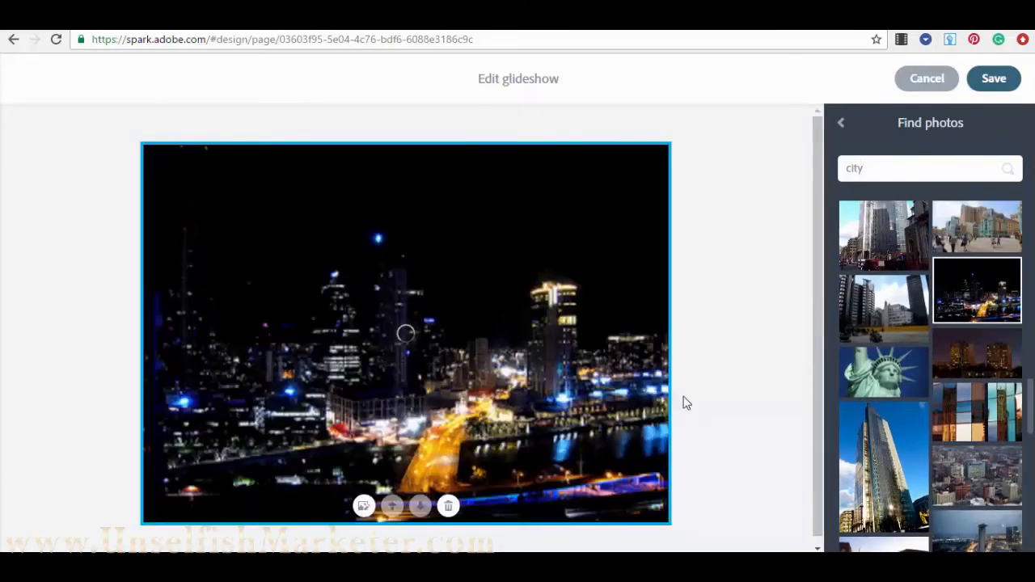
pyautogui.scroll(-5, 906, 373)
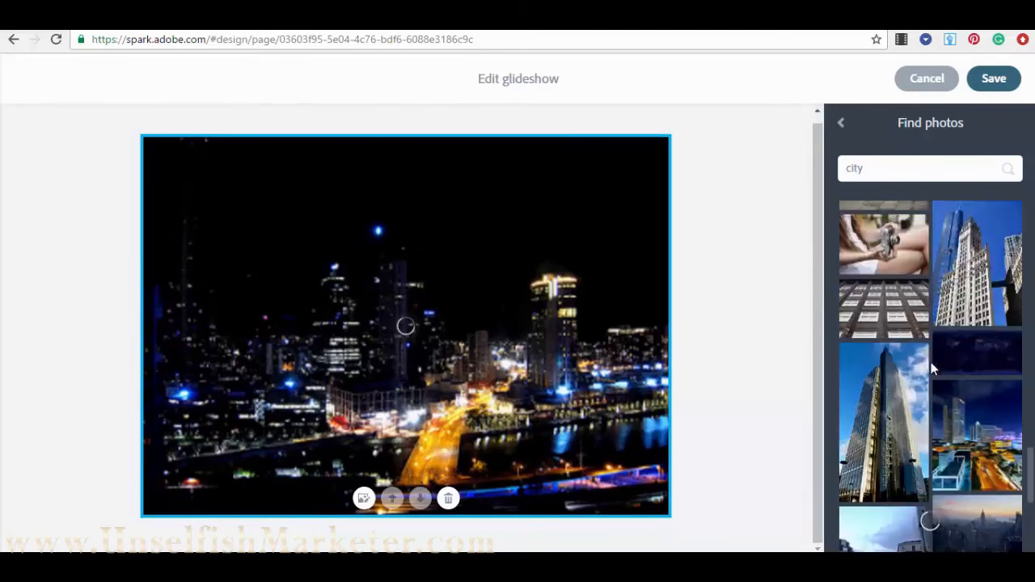
pyautogui.scroll(-3, 912, 413)
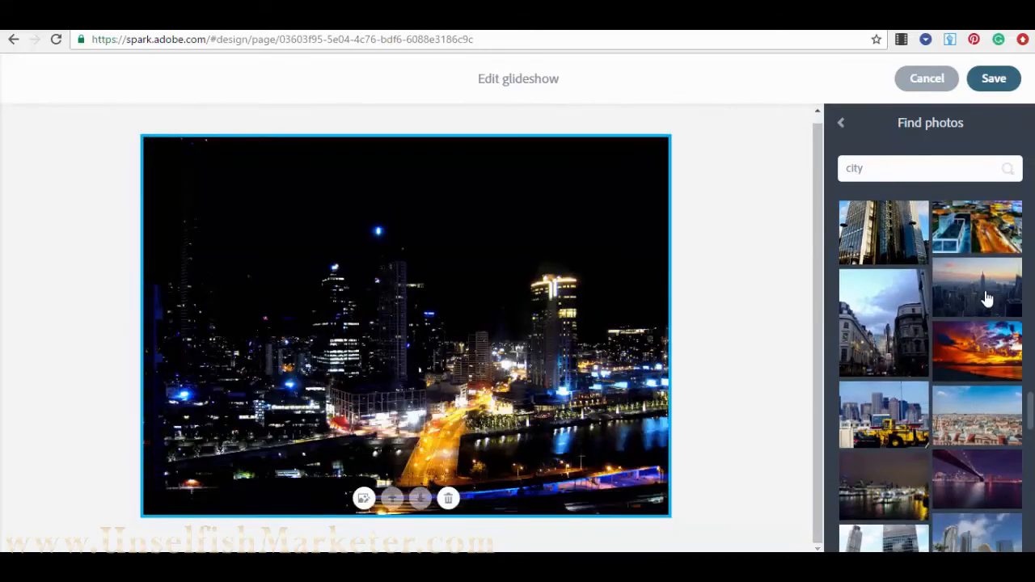
pyautogui.click(987, 299)
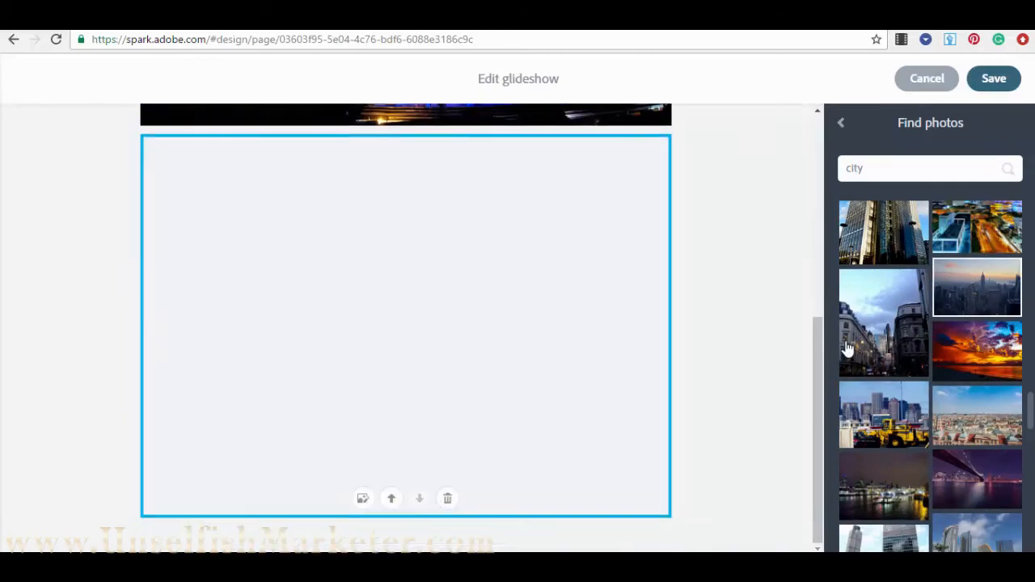
pyautogui.click(985, 483)
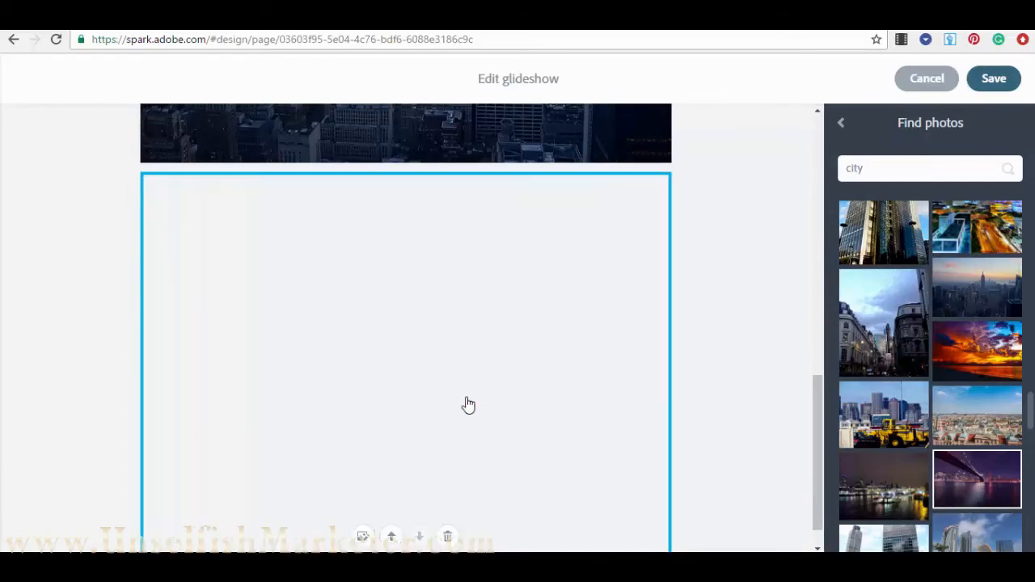
# - Save the three-slide glideshow back onto the page
pyautogui.scroll(3, 470, 399)
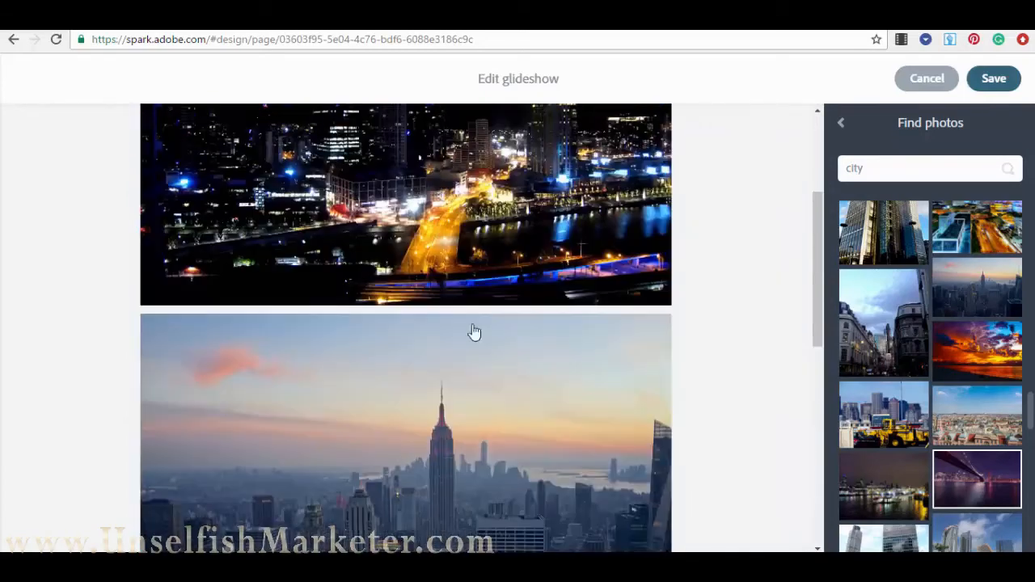
pyautogui.scroll(2, 474, 331)
pyautogui.scroll(-3, 469, 173)
pyautogui.scroll(4, 485, 280)
pyautogui.scroll(-8, 485, 280)
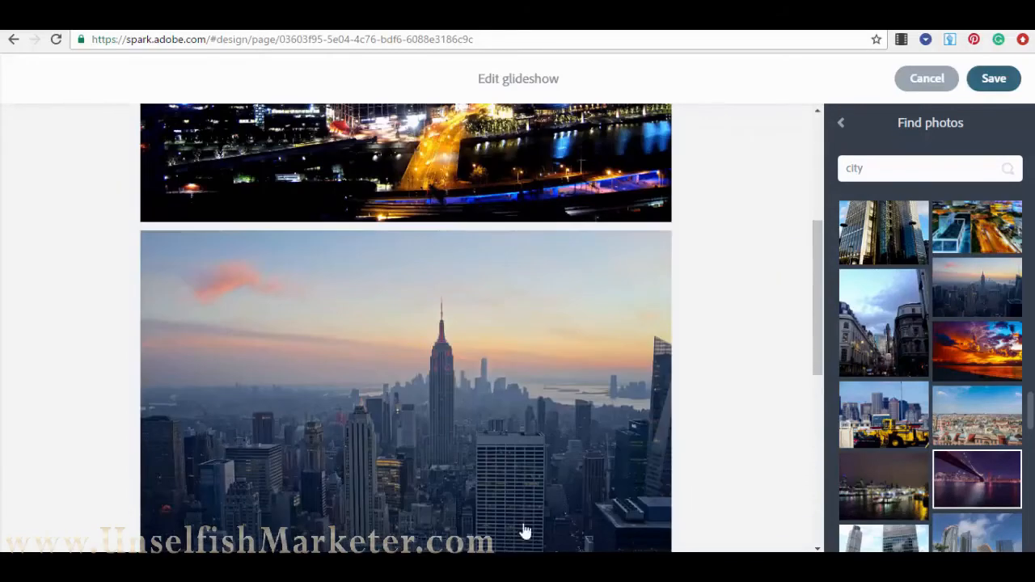
pyautogui.scroll(5, 548, 338)
pyautogui.scroll(4, 548, 338)
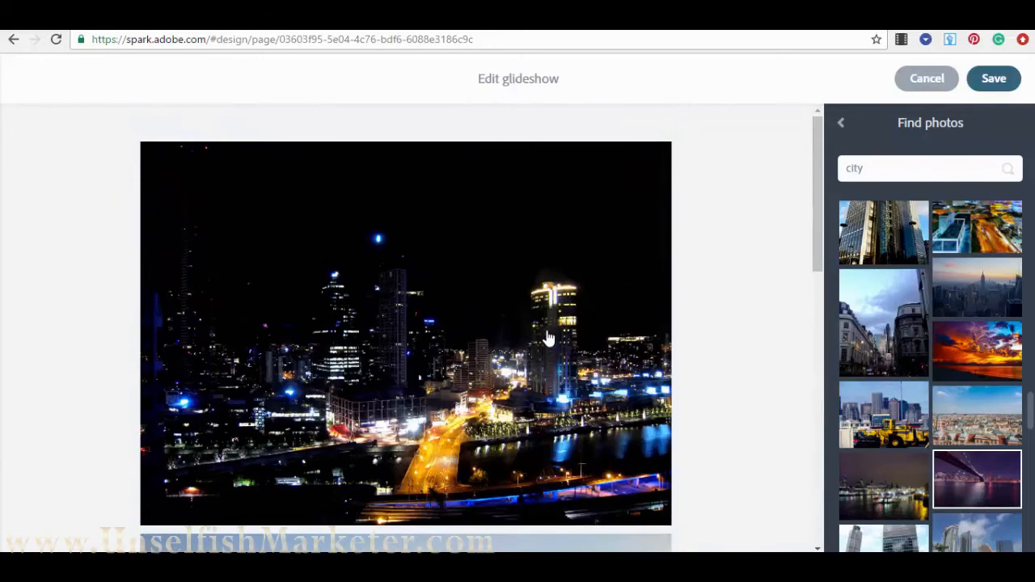
pyautogui.scroll(-8, 545, 333)
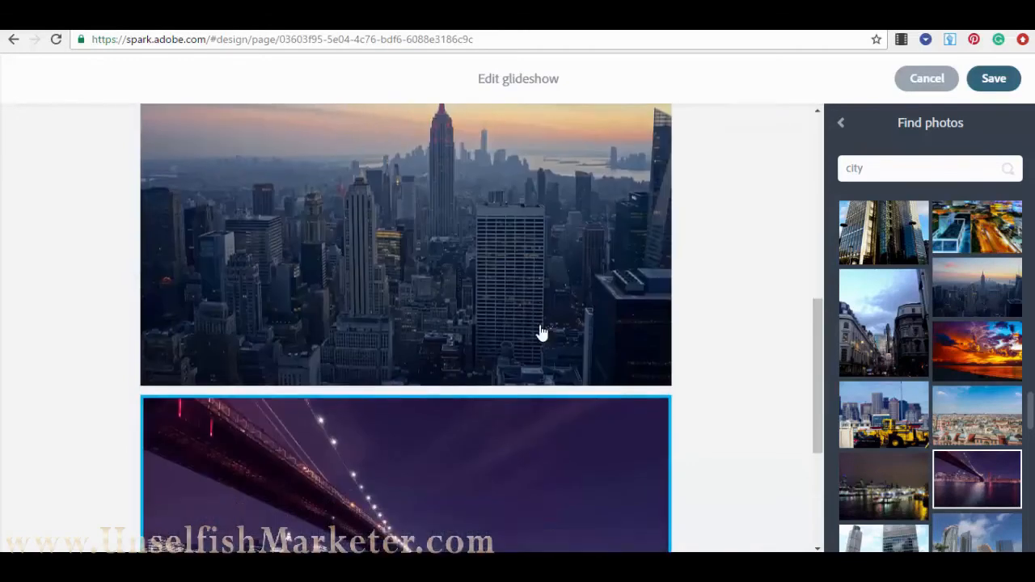
pyautogui.scroll(6, 539, 333)
pyautogui.scroll(1, 467, 273)
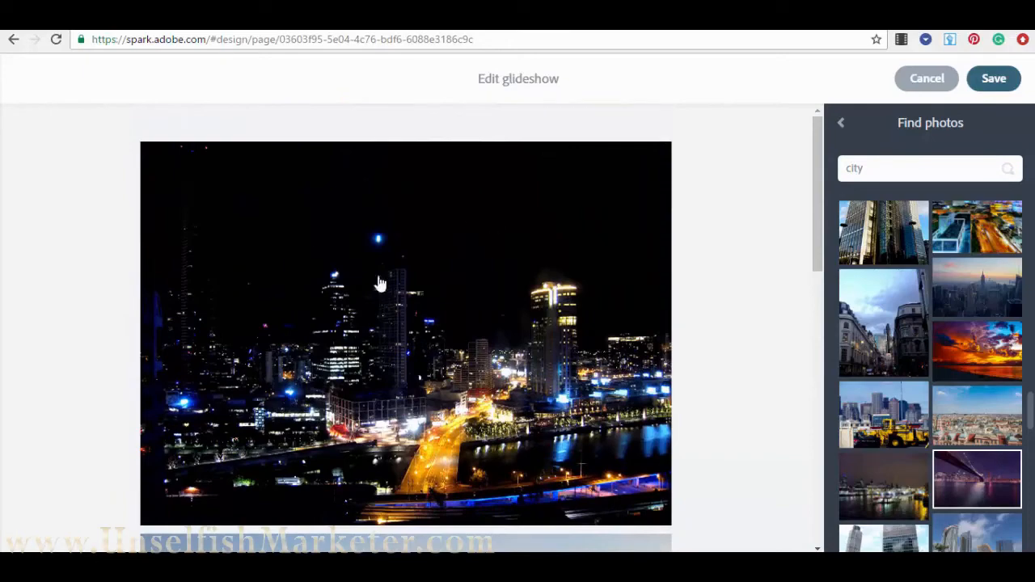
pyautogui.scroll(-10, 375, 421)
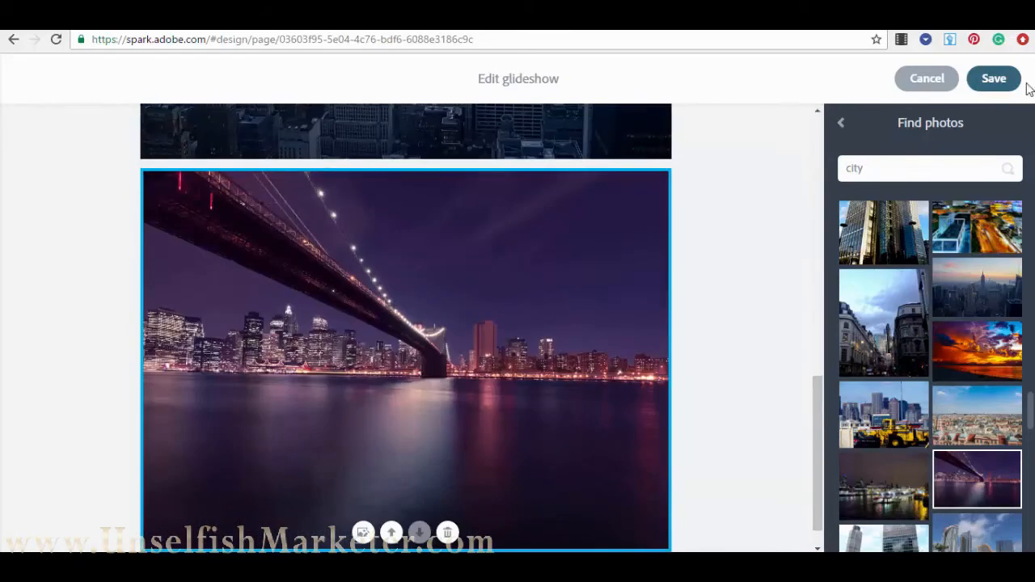
pyautogui.click(995, 81)
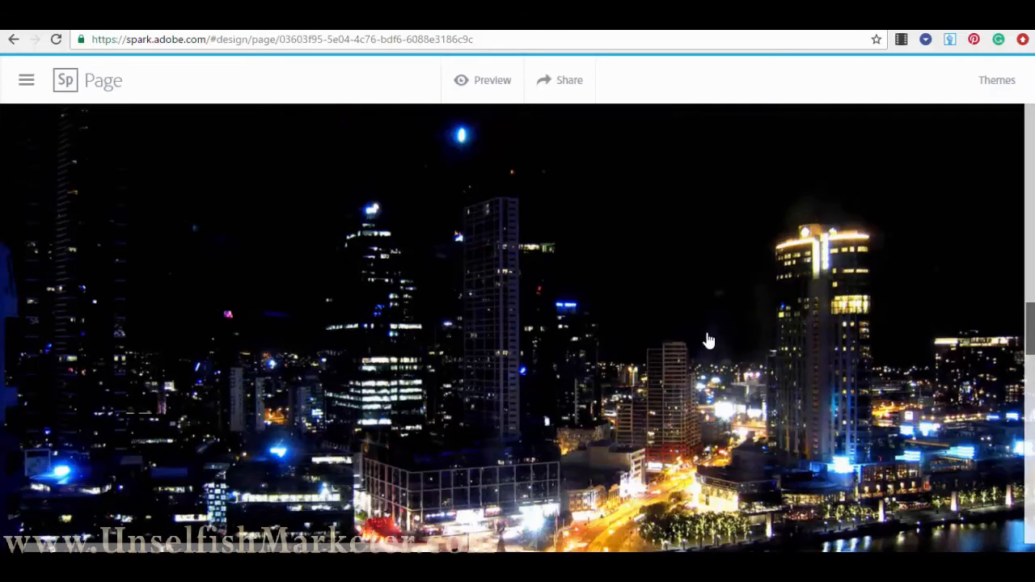
# - Add a text block reading 'Test 2' to the night-city slide's caption box
pyautogui.scroll(5, 709, 340)
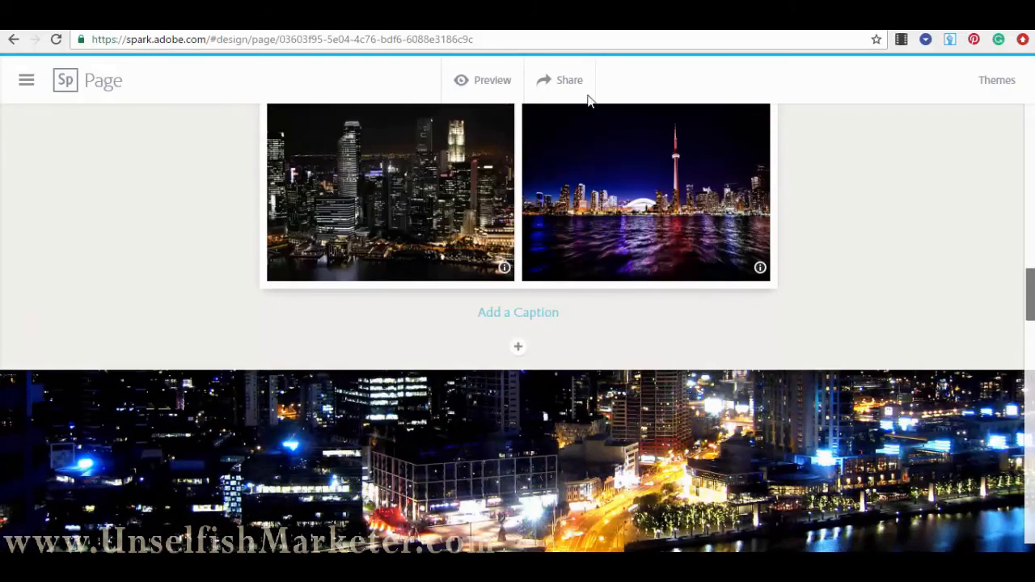
pyautogui.scroll(-2, 599, 171)
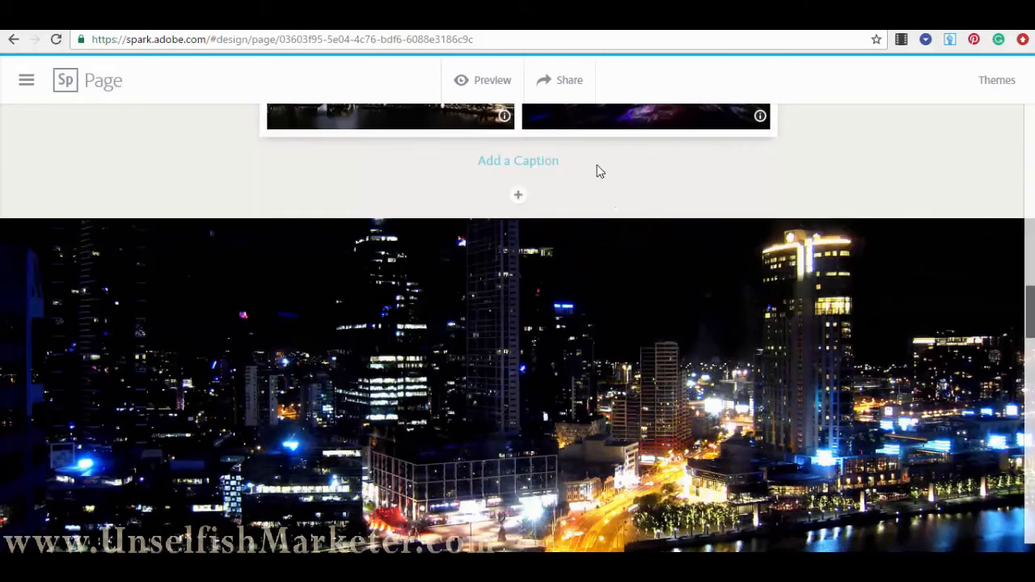
pyautogui.scroll(-1, 700, 237)
pyautogui.scroll(-5, 596, 217)
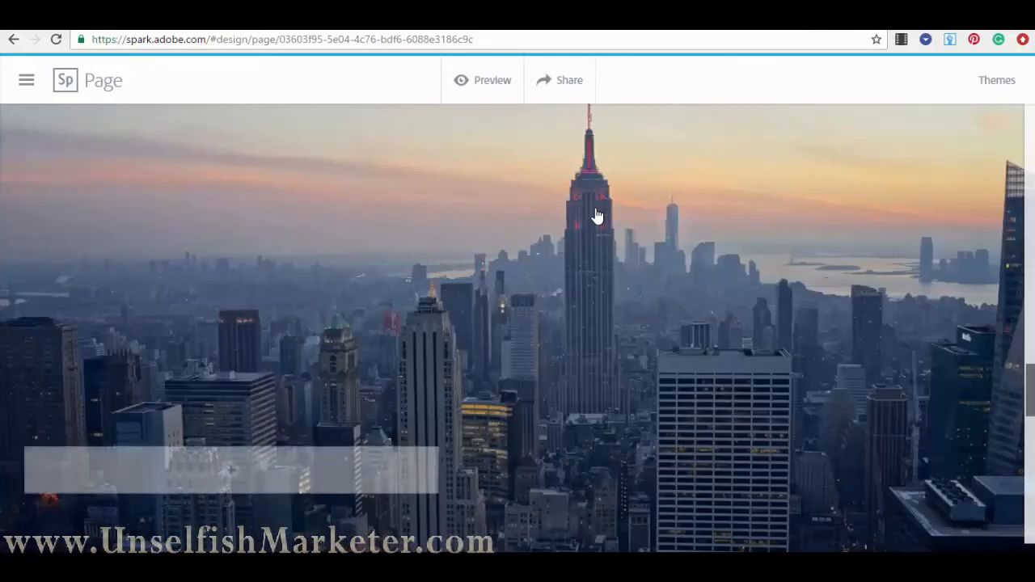
pyautogui.scroll(-3, 596, 215)
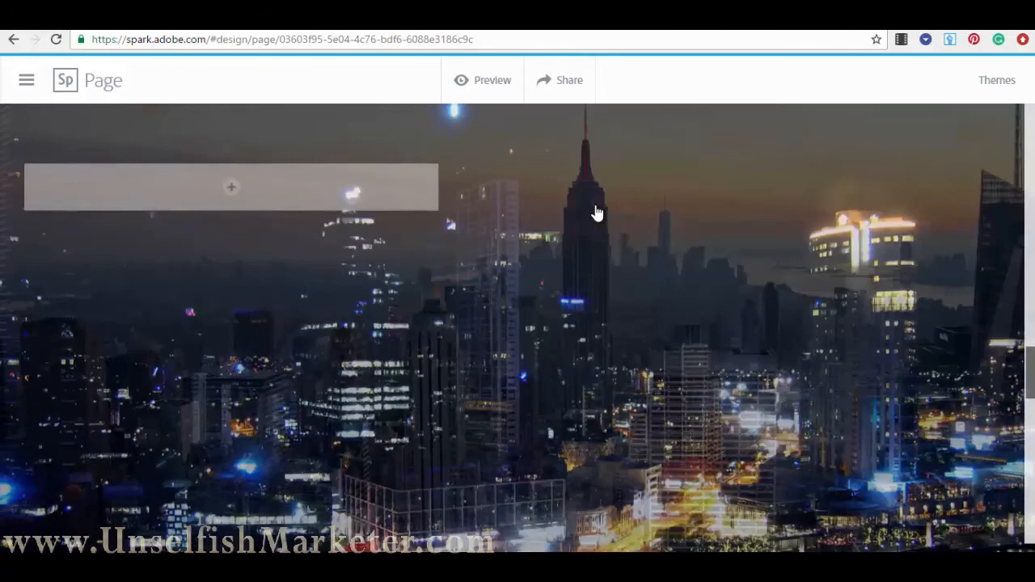
pyautogui.scroll(-5, 596, 214)
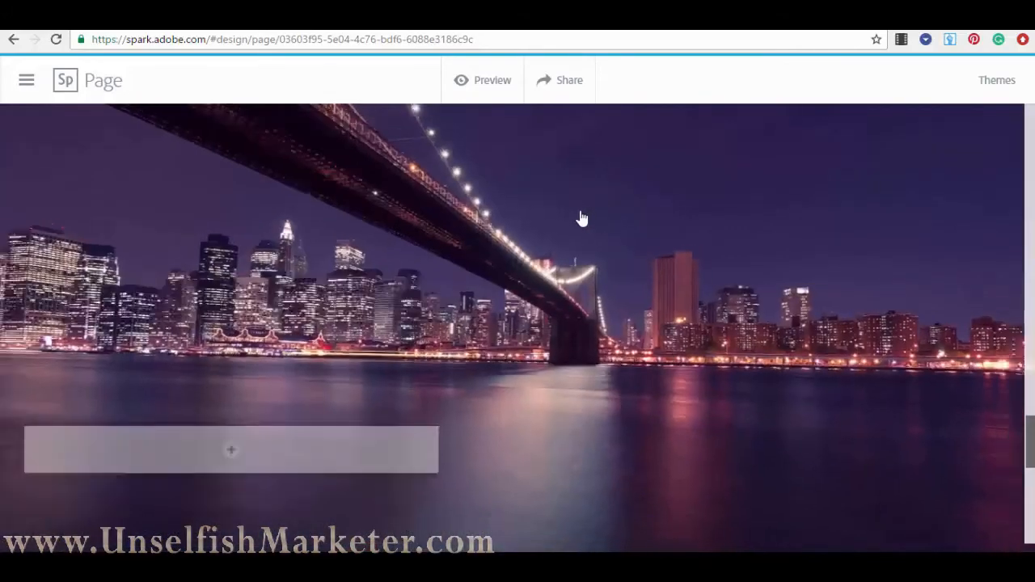
pyautogui.scroll(5, 577, 217)
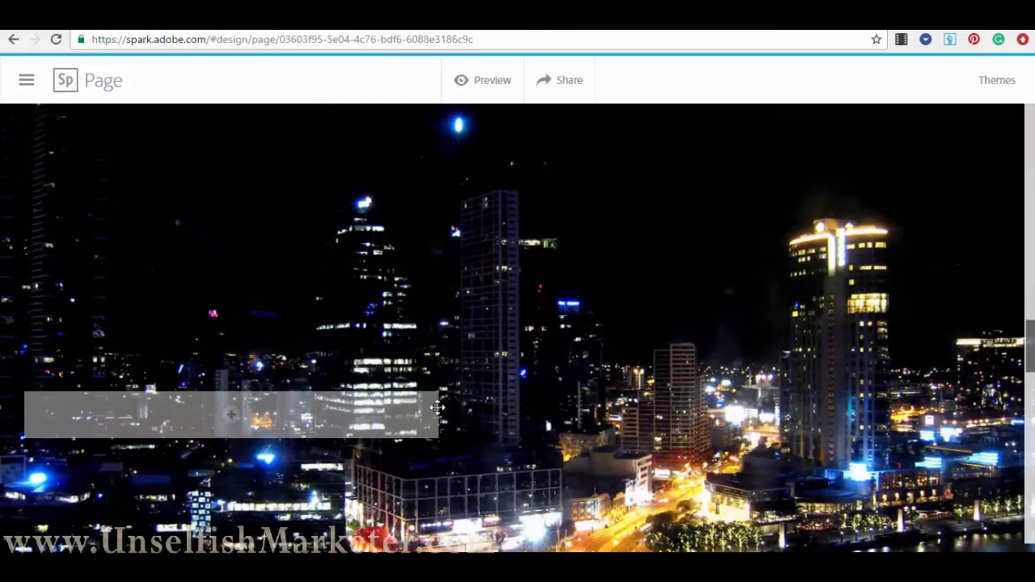
pyautogui.click(230, 417)
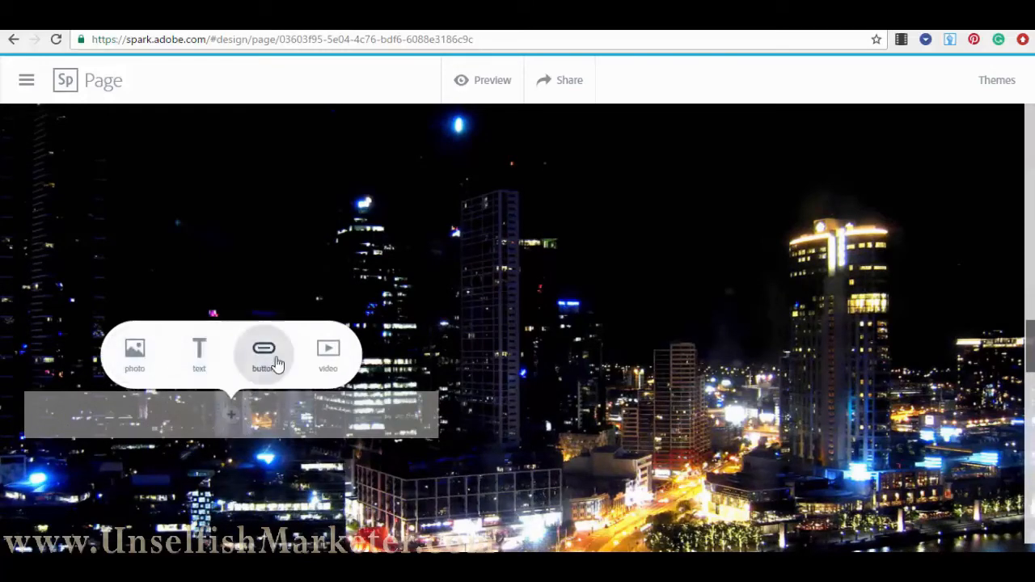
pyautogui.click(204, 354)
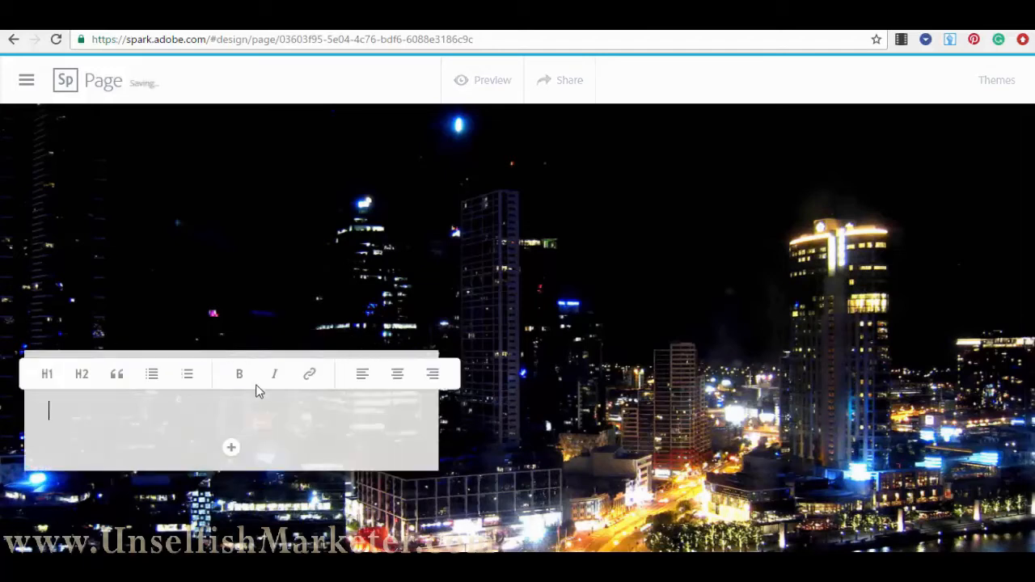
pyautogui.write('Test 2')
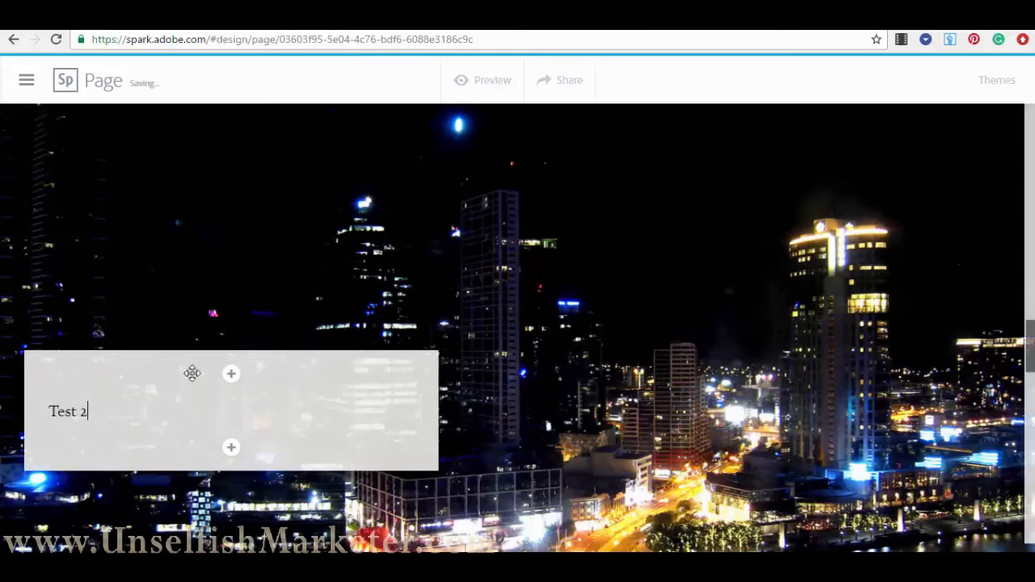
# - Centre-align the 'Test 2' caption text and finish editing
pyautogui.moveTo(88, 412); pyautogui.dragTo(49, 412)
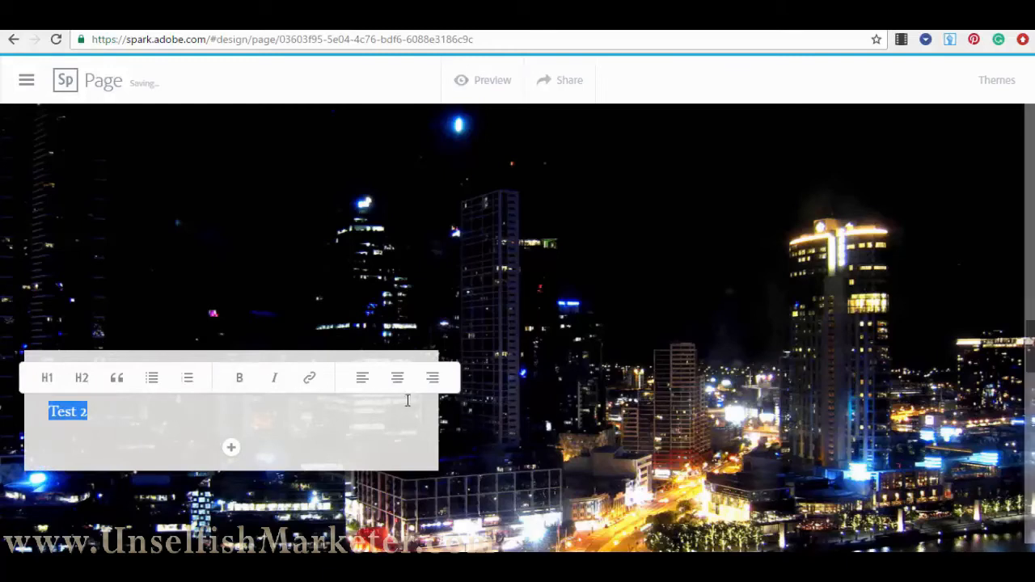
pyautogui.click(397, 378)
pyautogui.click(596, 380)
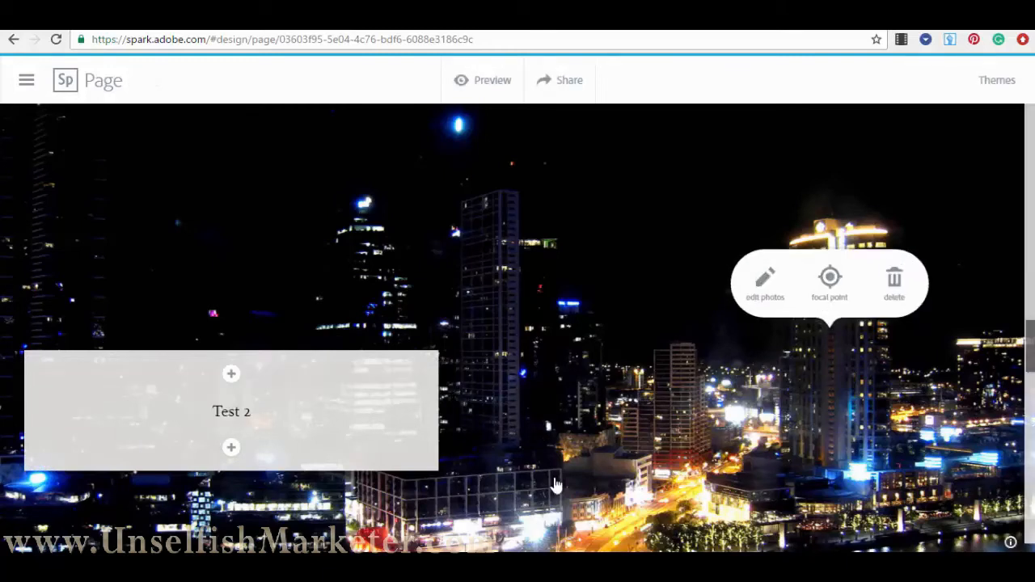
pyautogui.click(596, 459)
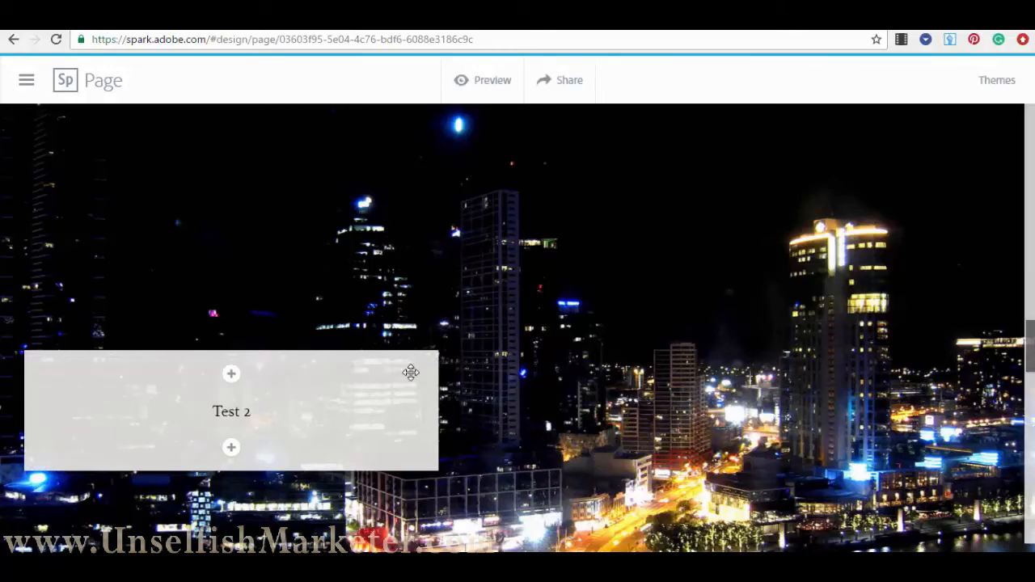
# - Add a photo block at the end of the page with the Olympic rings photo
pyautogui.scroll(-1, 499, 384)
pyautogui.scroll(-5, 497, 354)
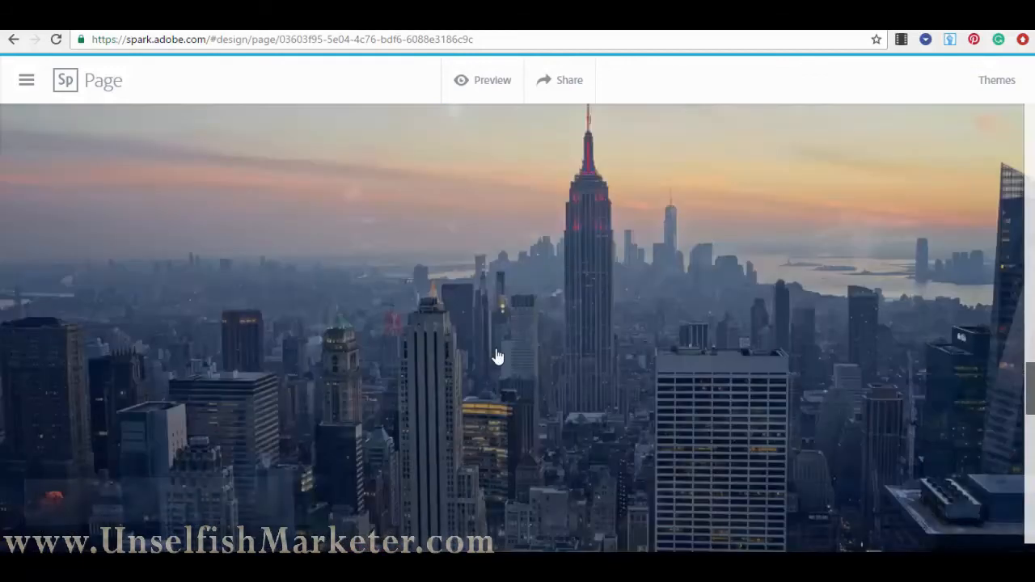
pyautogui.scroll(-4, 524, 253)
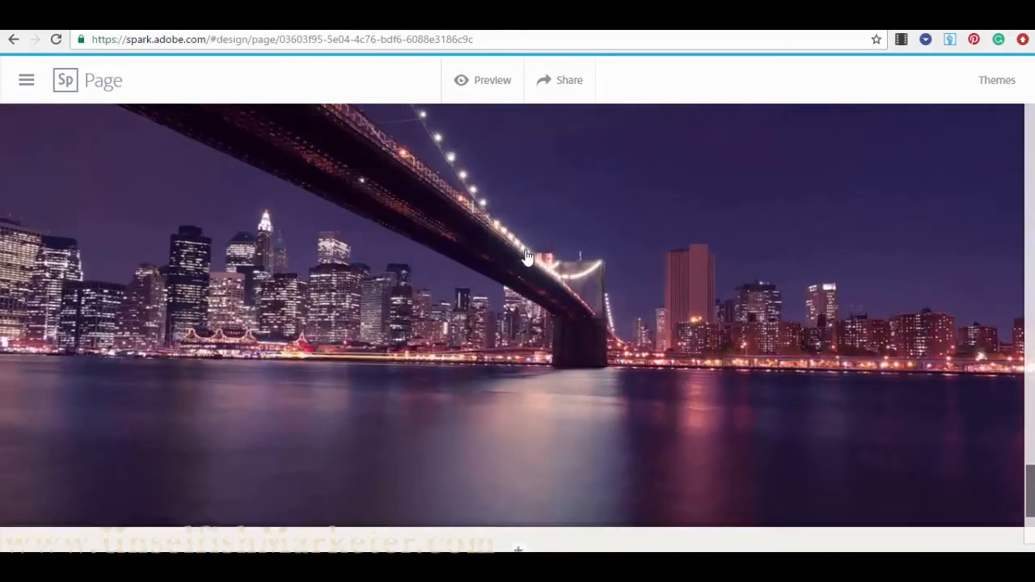
pyautogui.scroll(2, 906, 416)
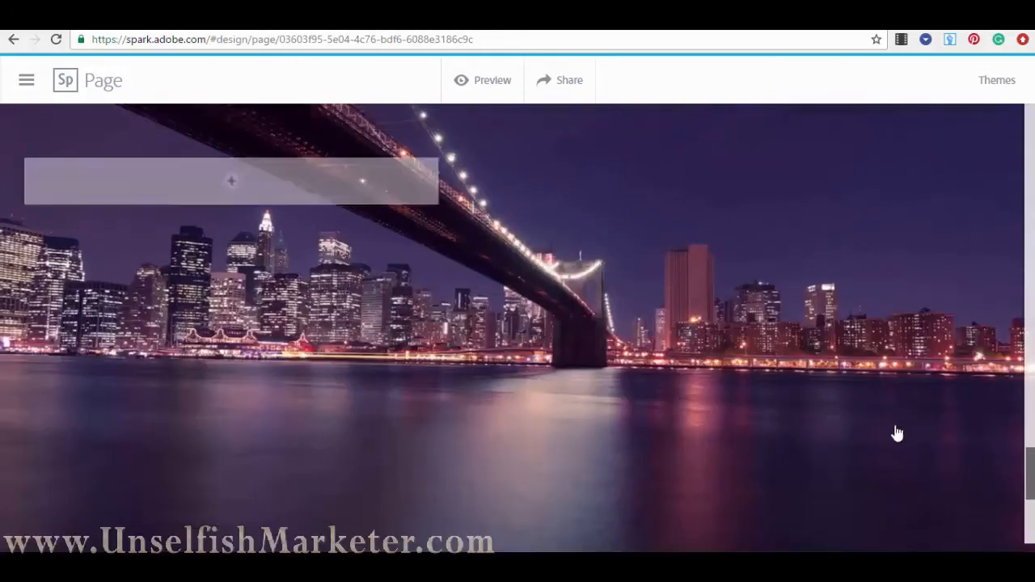
pyautogui.scroll(-2, 850, 450)
pyautogui.scroll(4, 777, 429)
pyautogui.scroll(-2, 777, 429)
pyautogui.scroll(-2, 777, 436)
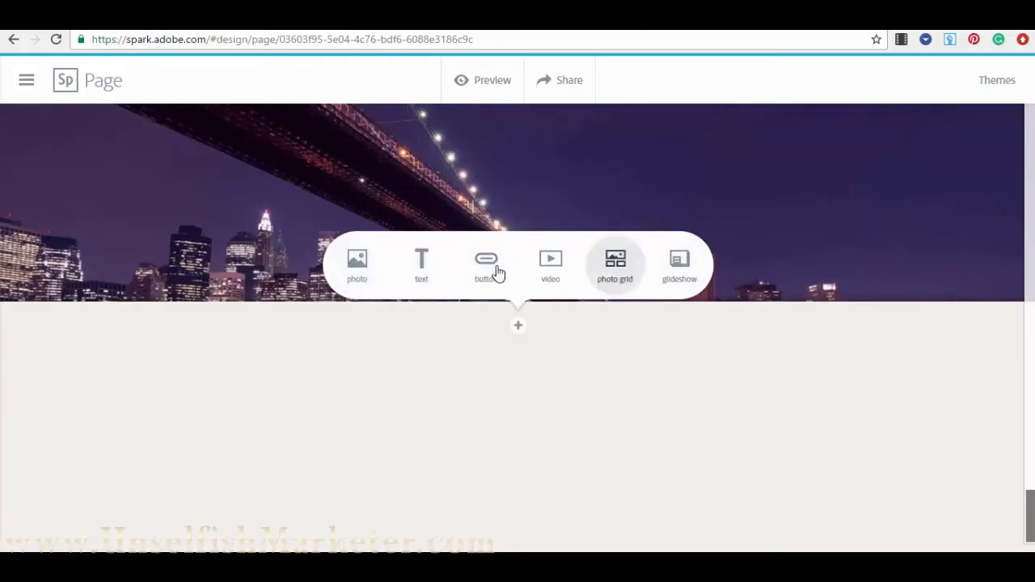
pyautogui.click(366, 267)
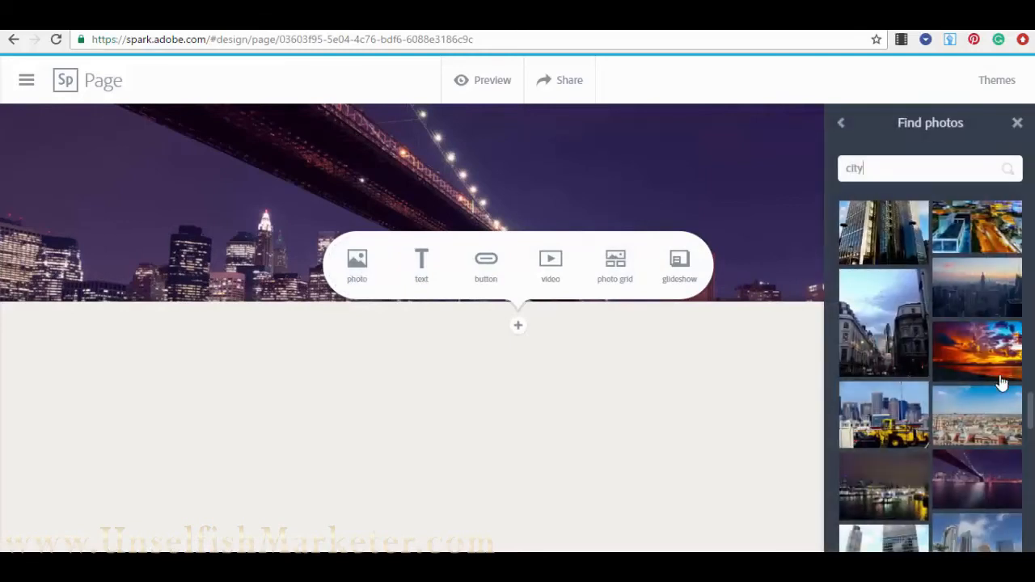
pyautogui.scroll(-5, 999, 399)
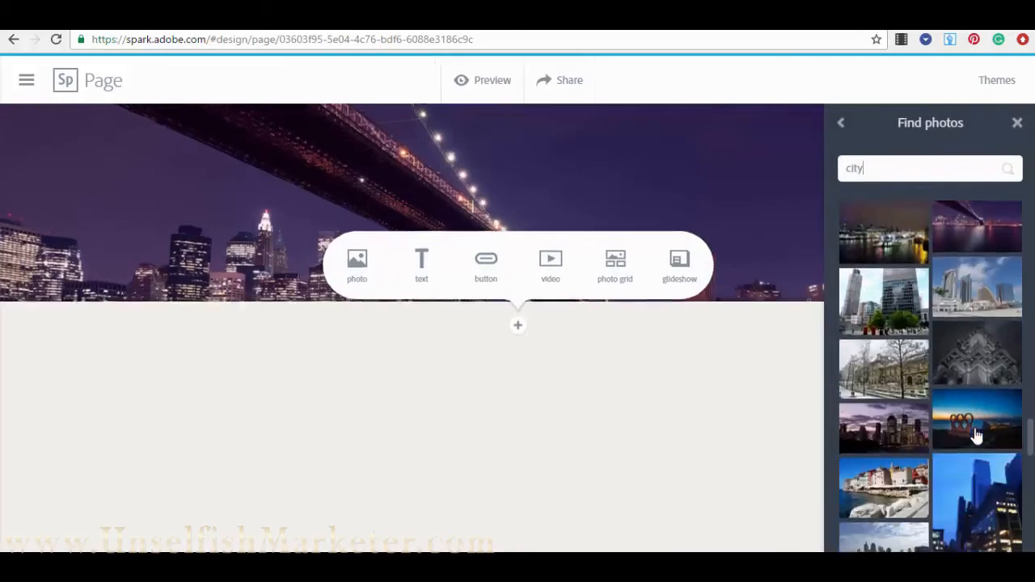
pyautogui.click(987, 382)
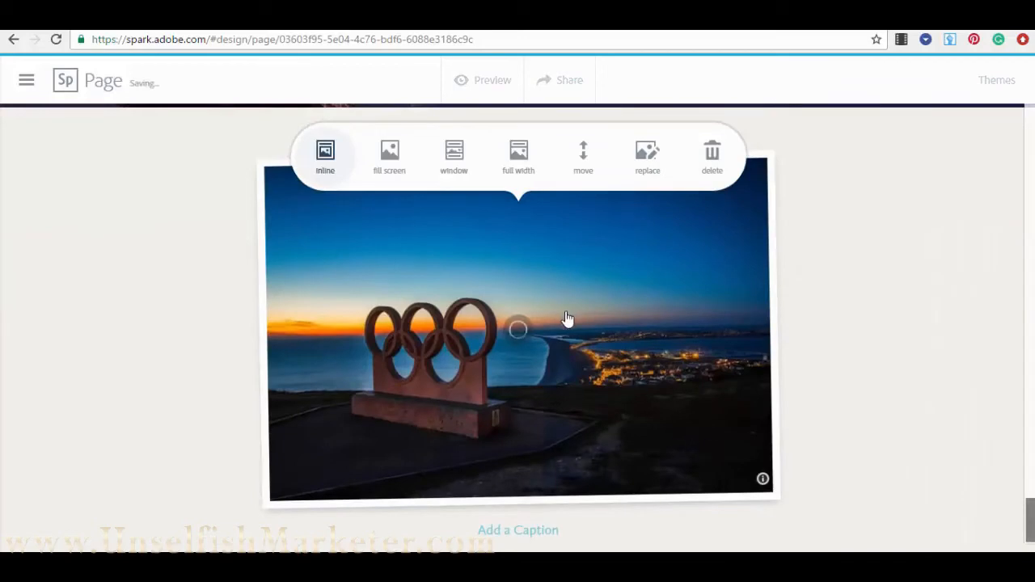
# - Set the rings photo's layout to window
pyautogui.scroll(4, 522, 283)
pyautogui.scroll(-4, 545, 287)
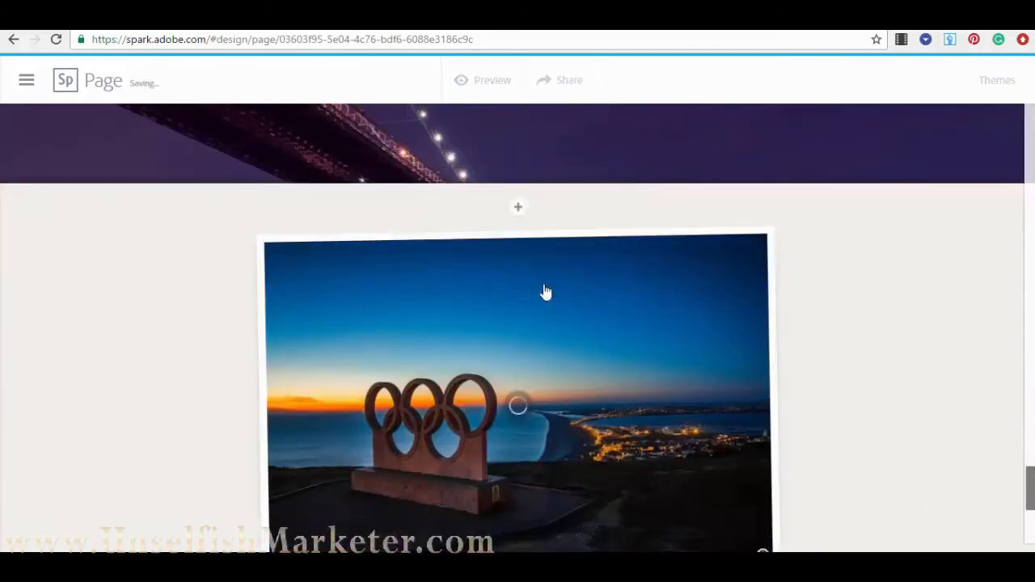
pyautogui.click(596, 324)
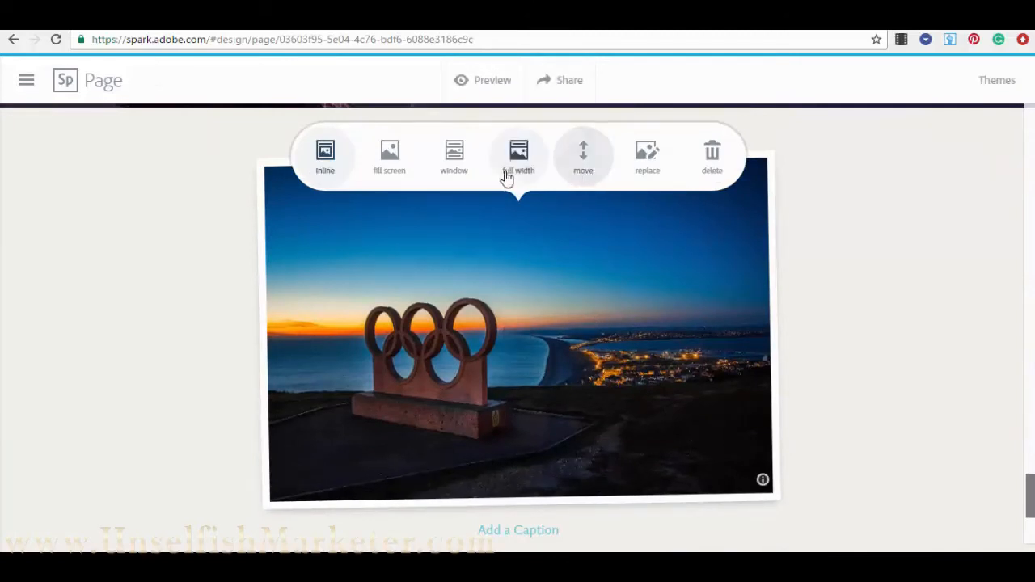
pyautogui.click(454, 158)
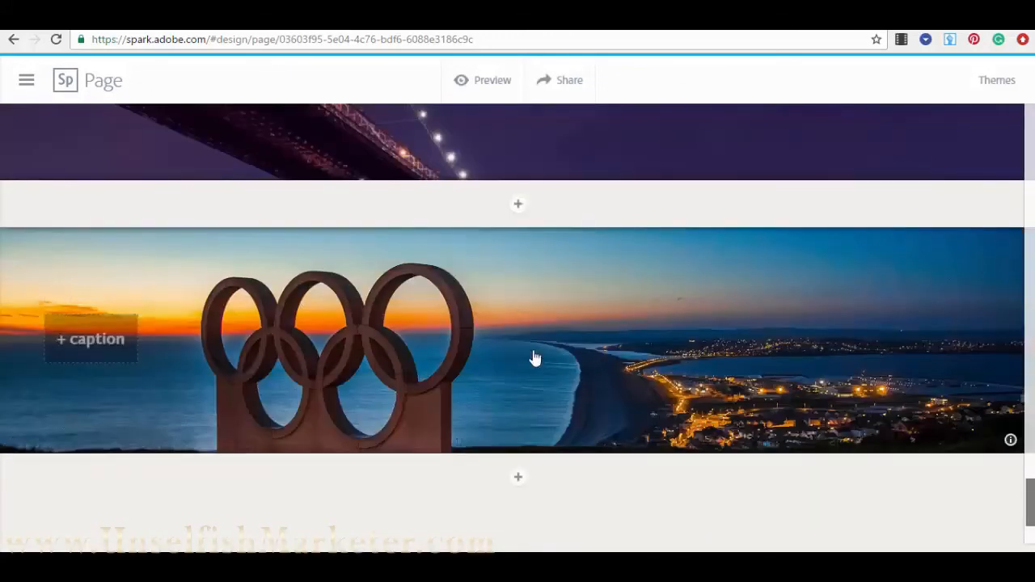
# - Try full width, fill screen and inline layouts on the rings photo, settling on fill screen
pyautogui.click(544, 340)
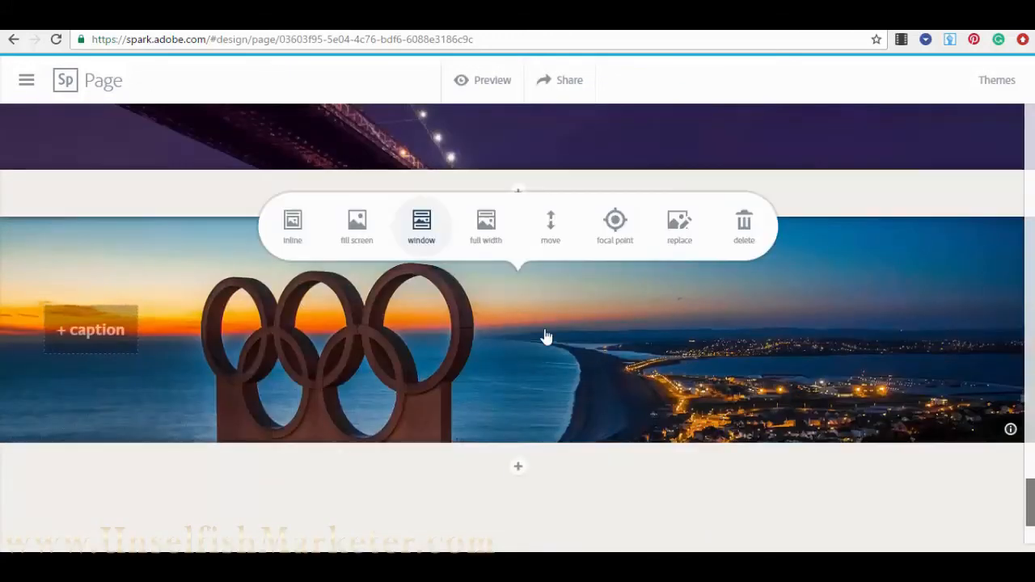
pyautogui.click(486, 225)
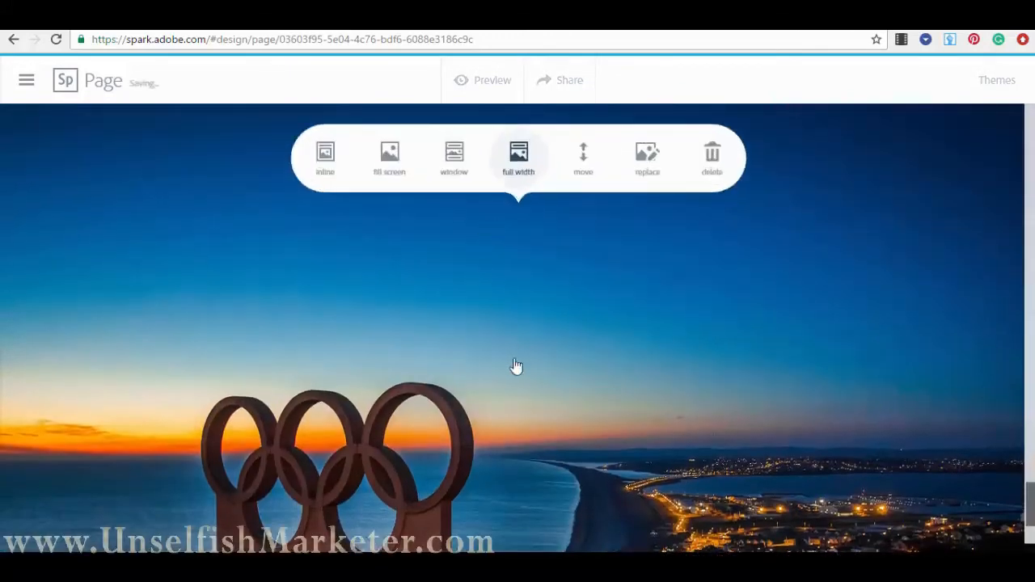
pyautogui.scroll(-5, 575, 508)
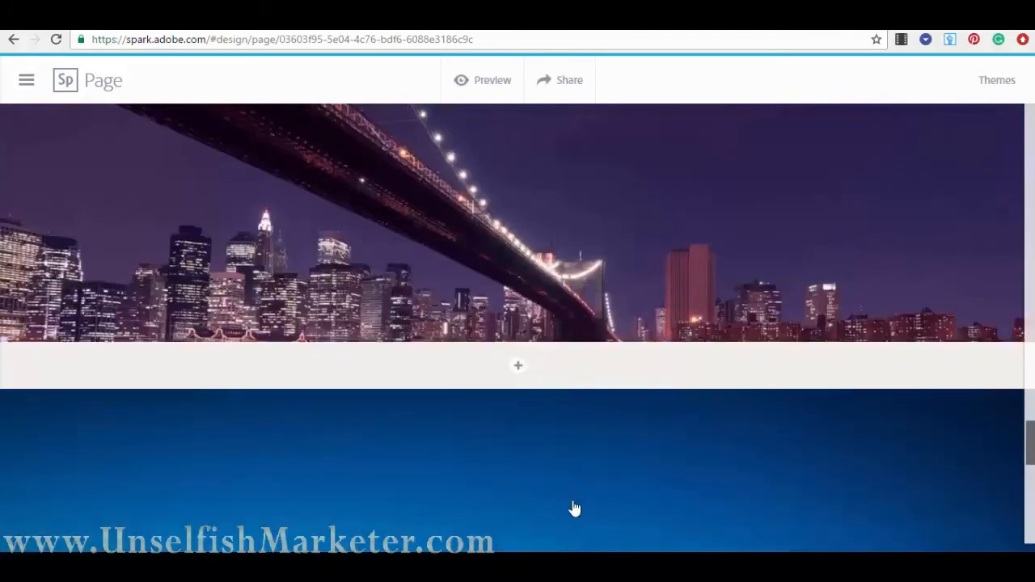
pyautogui.scroll(1, 564, 403)
pyautogui.click(563, 401)
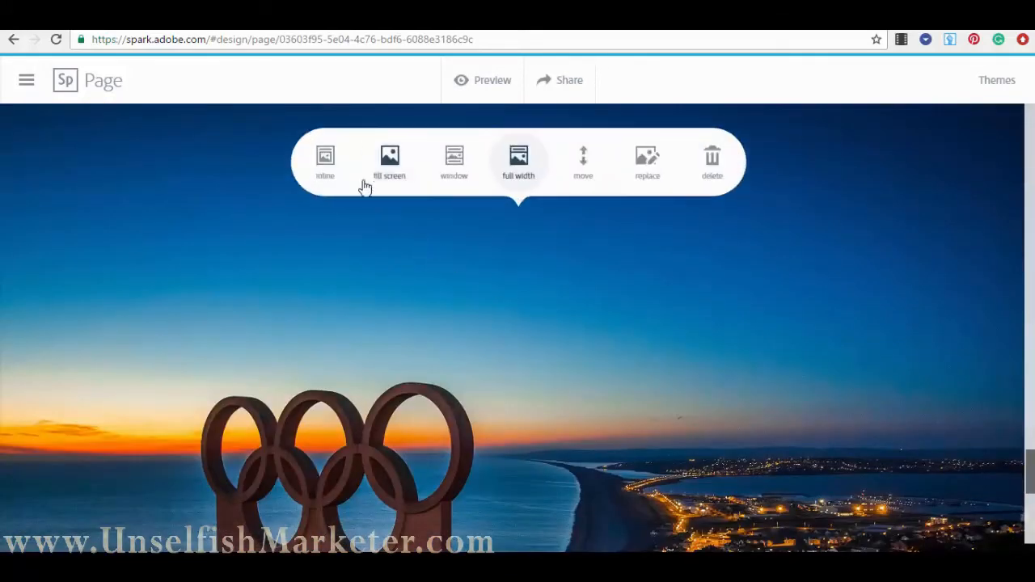
pyautogui.click(387, 166)
pyautogui.scroll(-2, 490, 306)
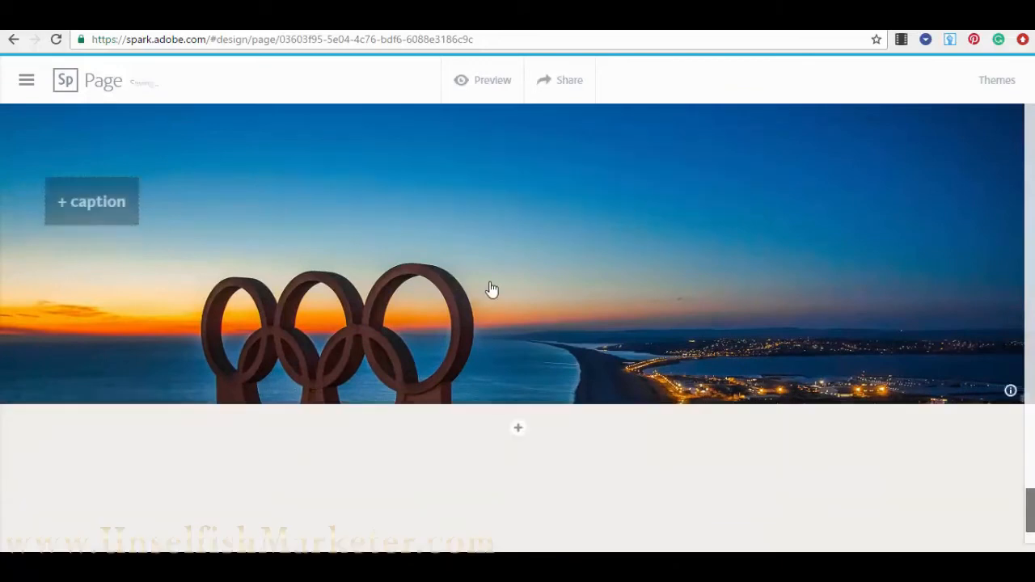
pyautogui.scroll(4, 490, 291)
pyautogui.click(485, 356)
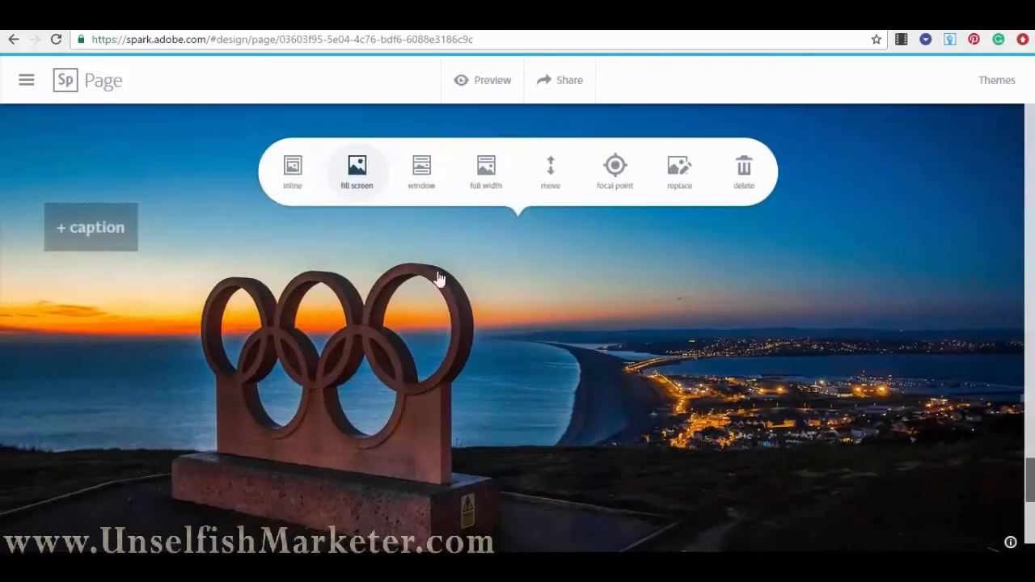
pyautogui.click(293, 169)
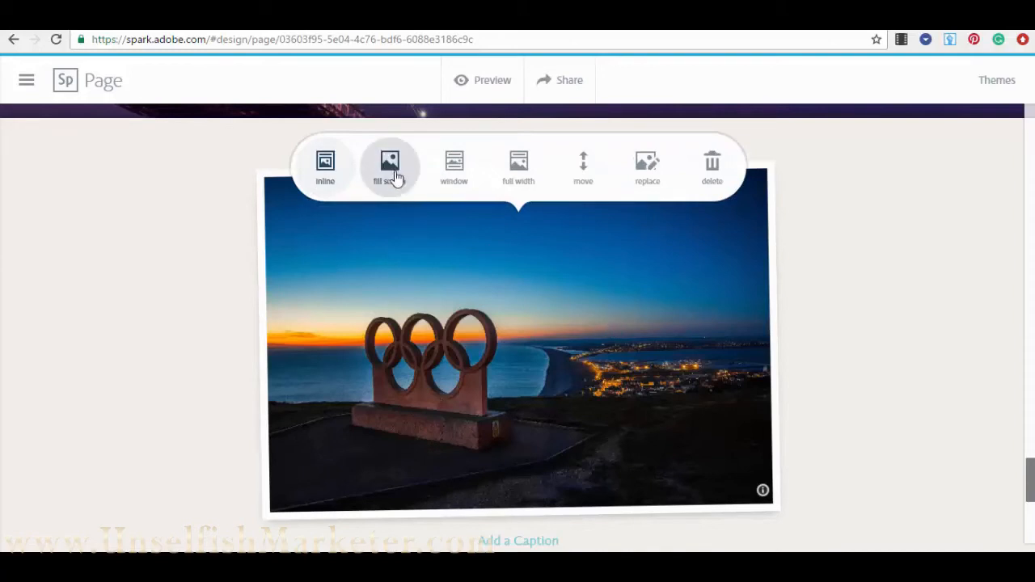
pyautogui.click(392, 170)
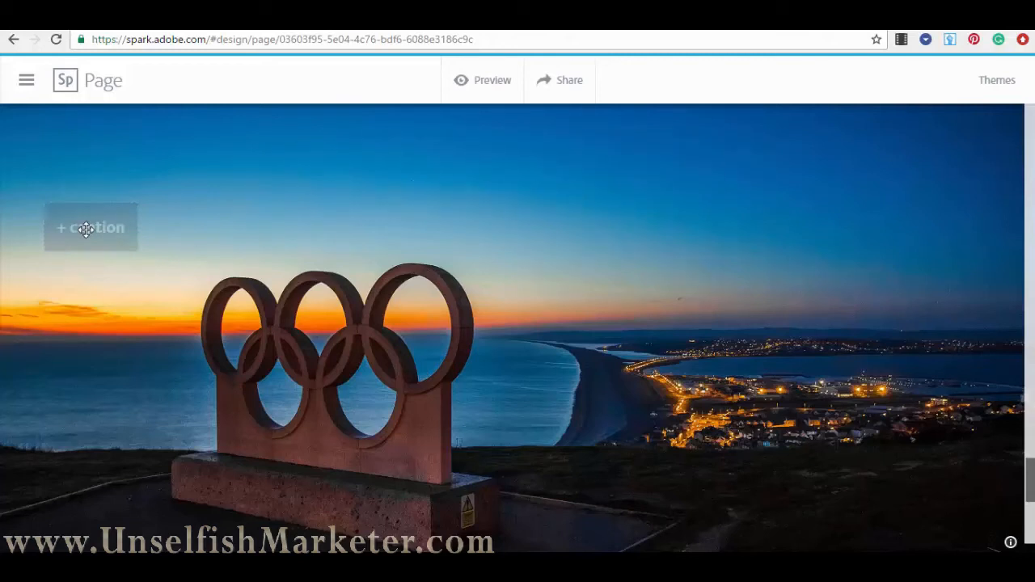
# - Caption the full-screen rings photo with 'OLYMPIC GAMES'
pyautogui.click(86, 229)
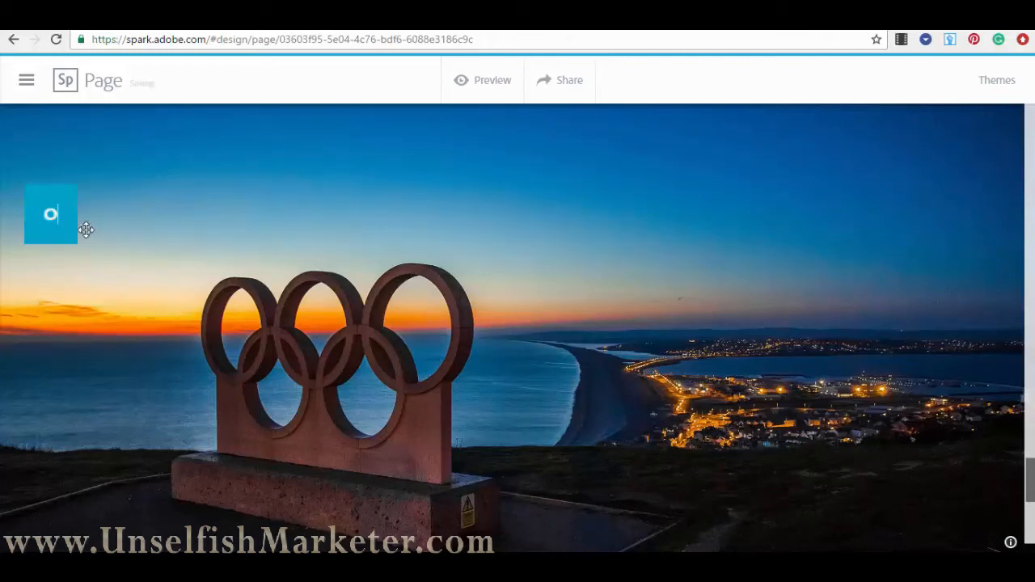
pyautogui.write('OLYMPIC GAMES')
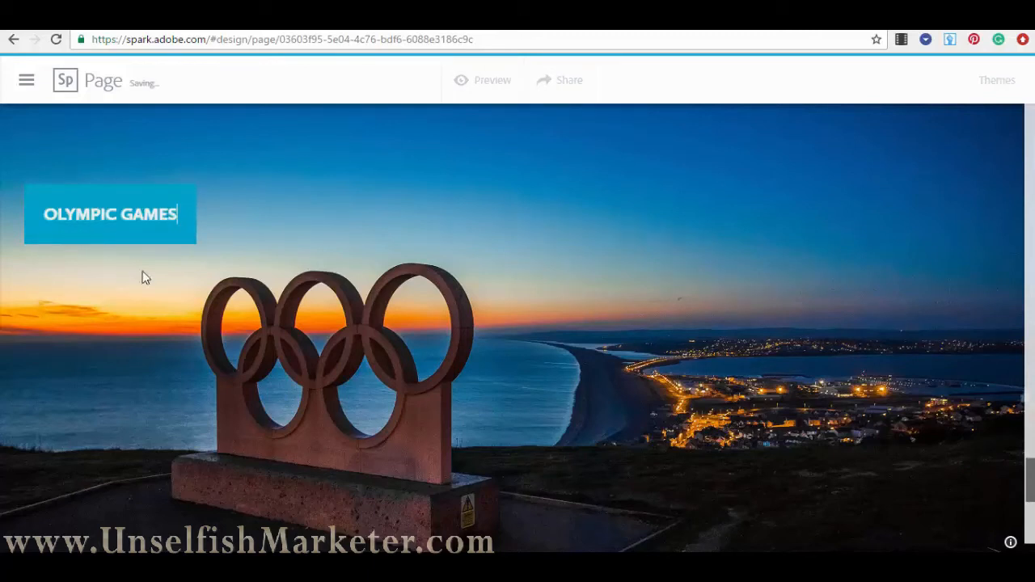
pyautogui.click(654, 294)
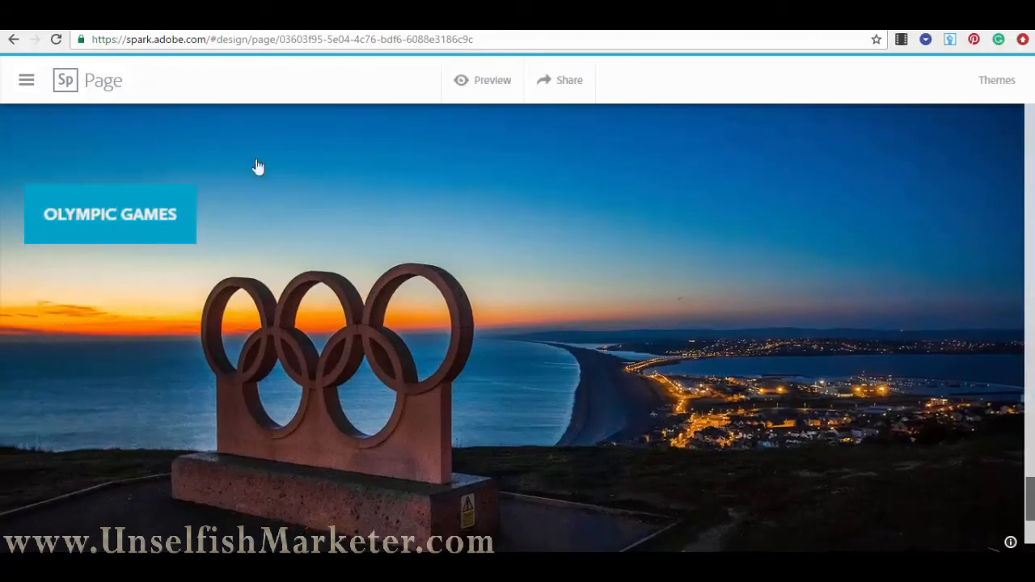
pyautogui.scroll(-3, 518, 234)
pyautogui.scroll(4, 583, 373)
pyautogui.scroll(-3, 618, 393)
pyautogui.scroll(4, 603, 384)
pyautogui.scroll(-4, 615, 374)
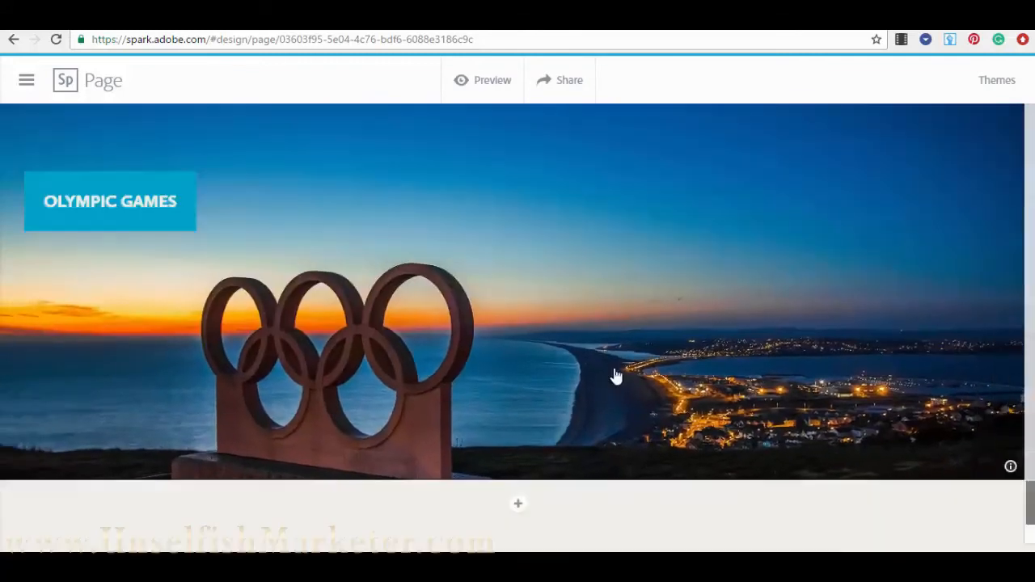
pyautogui.scroll(1, 822, 337)
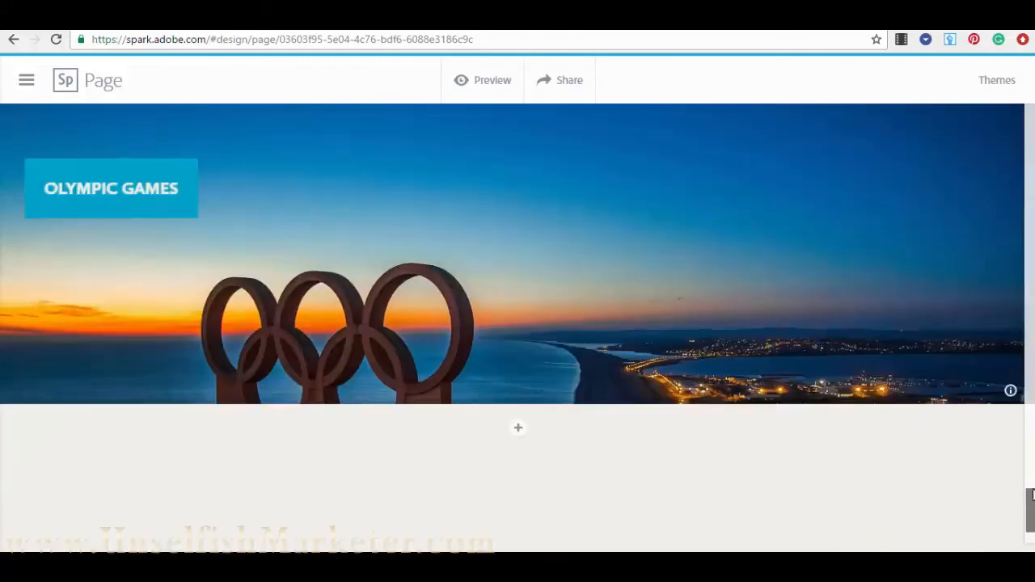
pyautogui.scroll(15, 542, 303)
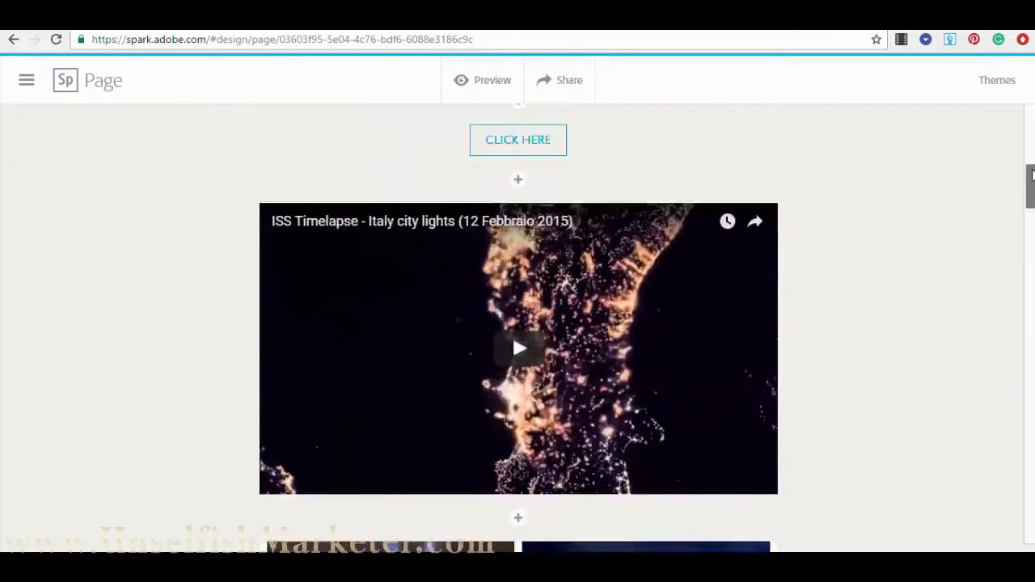
pyautogui.scroll(-5, 542, 304)
pyautogui.scroll(12, 518, 242)
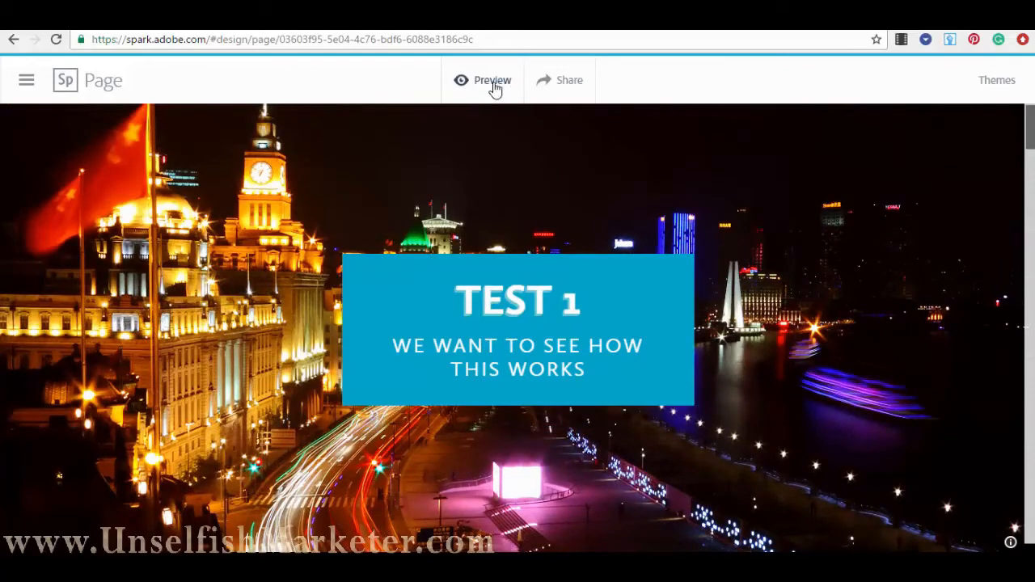
pyautogui.click(492, 82)
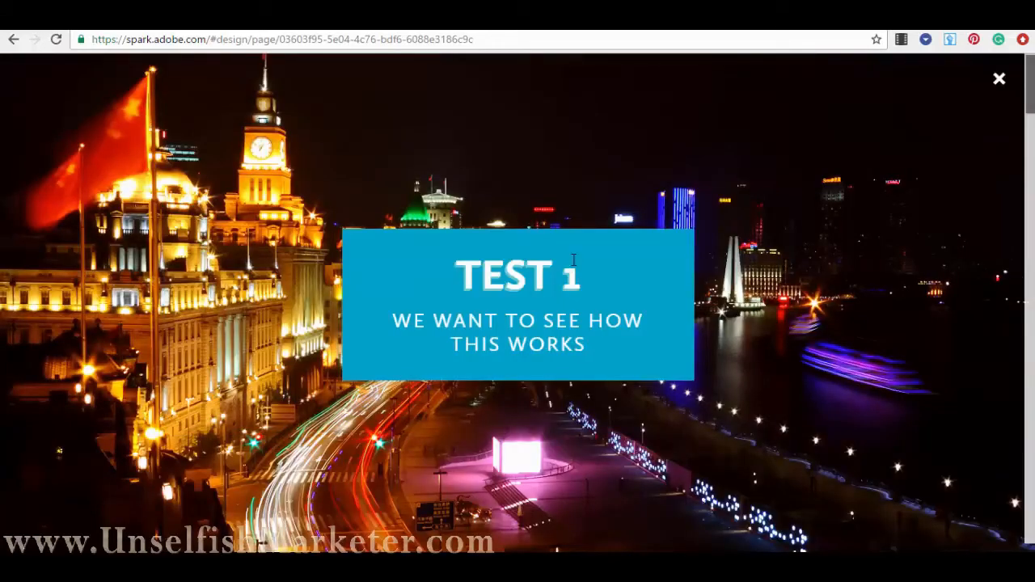
pyautogui.scroll(-6, 573, 259)
pyautogui.scroll(-3, 706, 269)
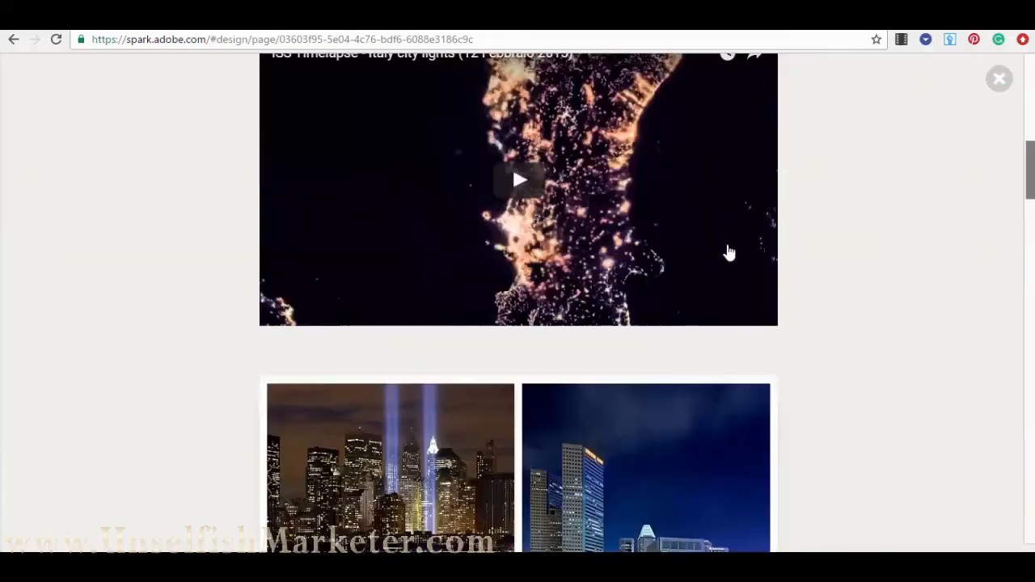
pyautogui.scroll(-5, 666, 213)
pyautogui.scroll(-10, 673, 294)
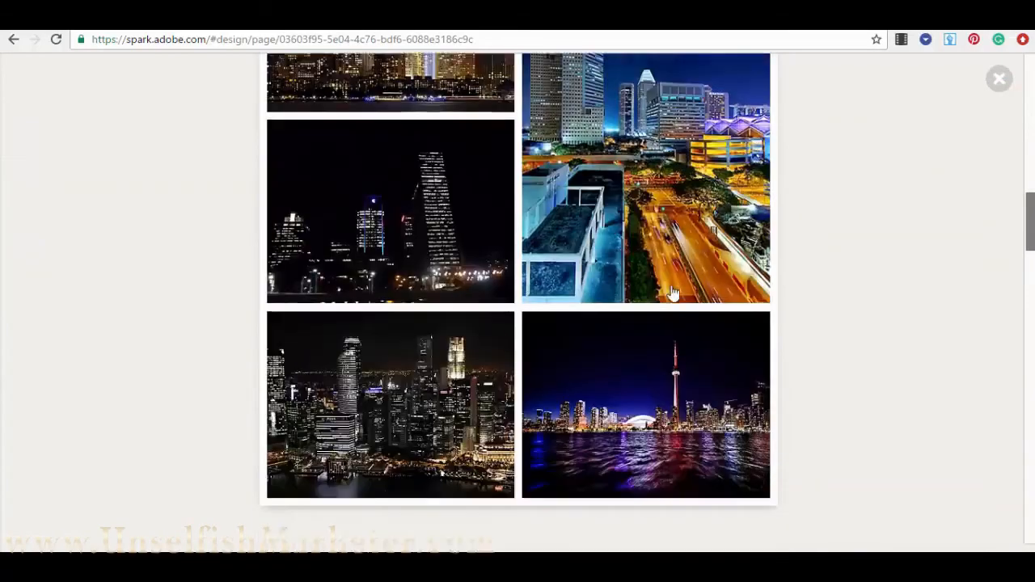
pyautogui.scroll(-10, 672, 294)
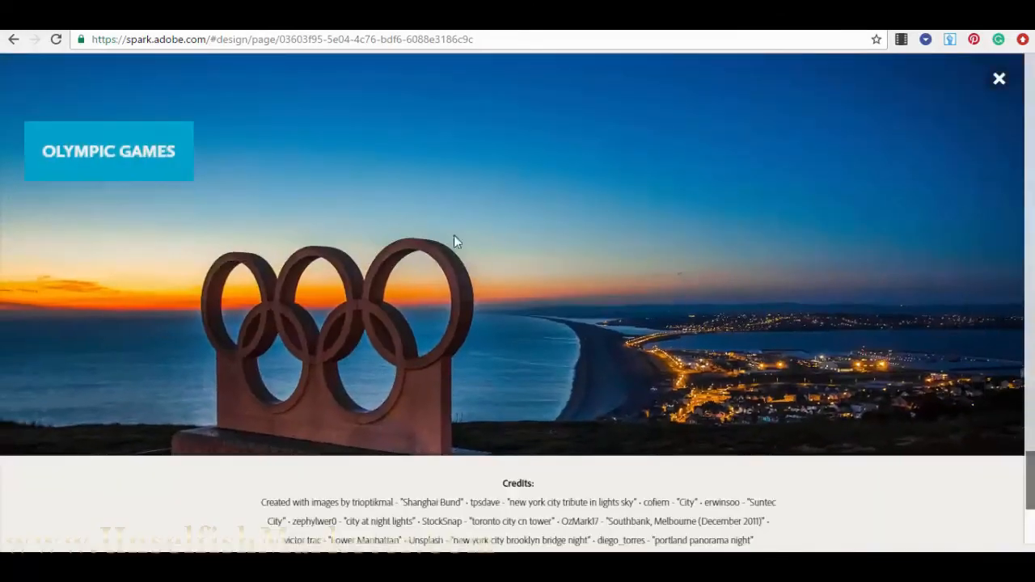
pyautogui.scroll(-3, 432, 198)
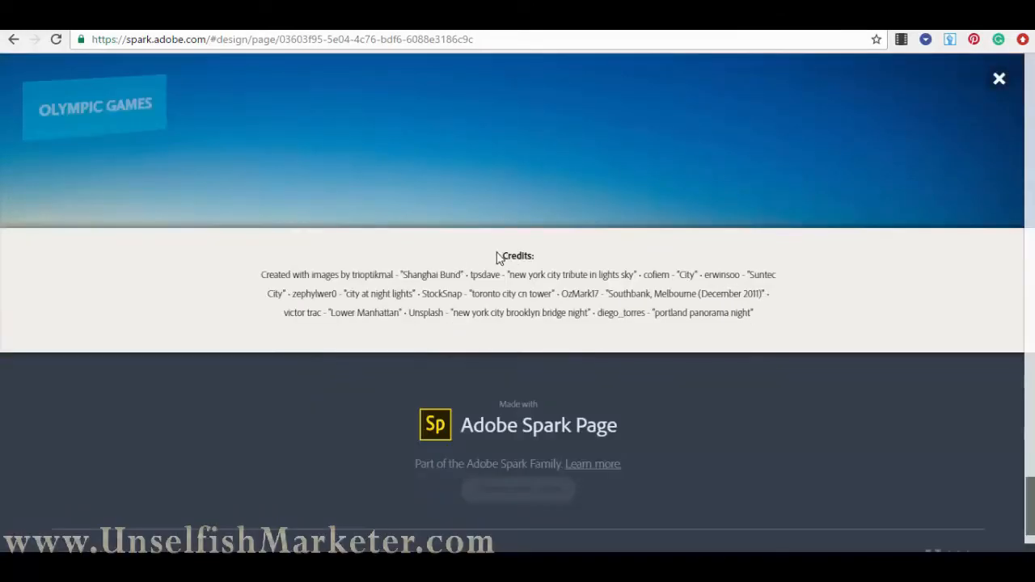
pyautogui.moveTo(497, 257); pyautogui.dragTo(548, 256)
pyautogui.click(790, 335)
pyautogui.moveTo(747, 320); pyautogui.dragTo(199, 261)
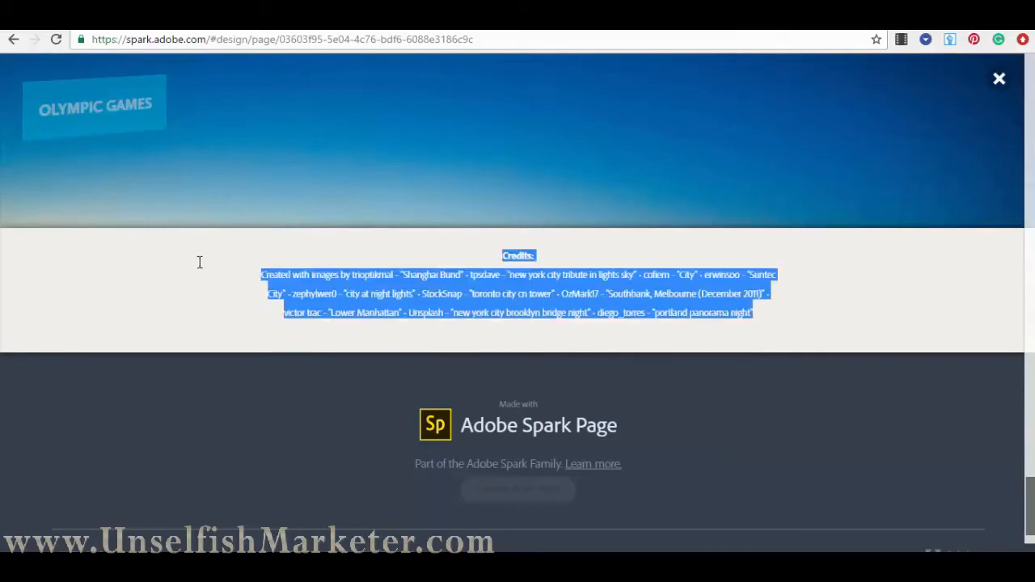
pyautogui.click(334, 329)
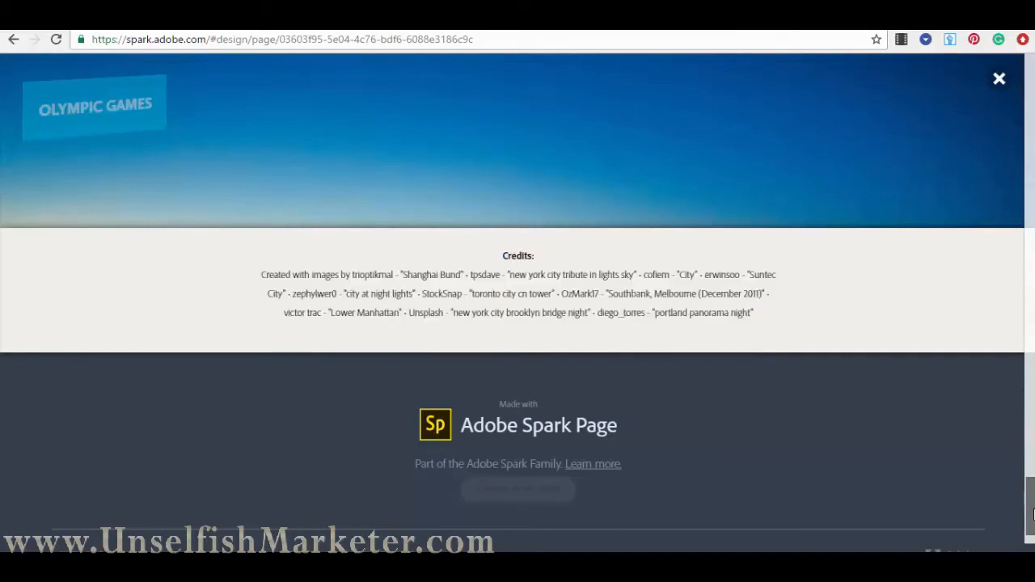
pyautogui.moveTo(1032, 479); pyautogui.dragTo(906, 109)
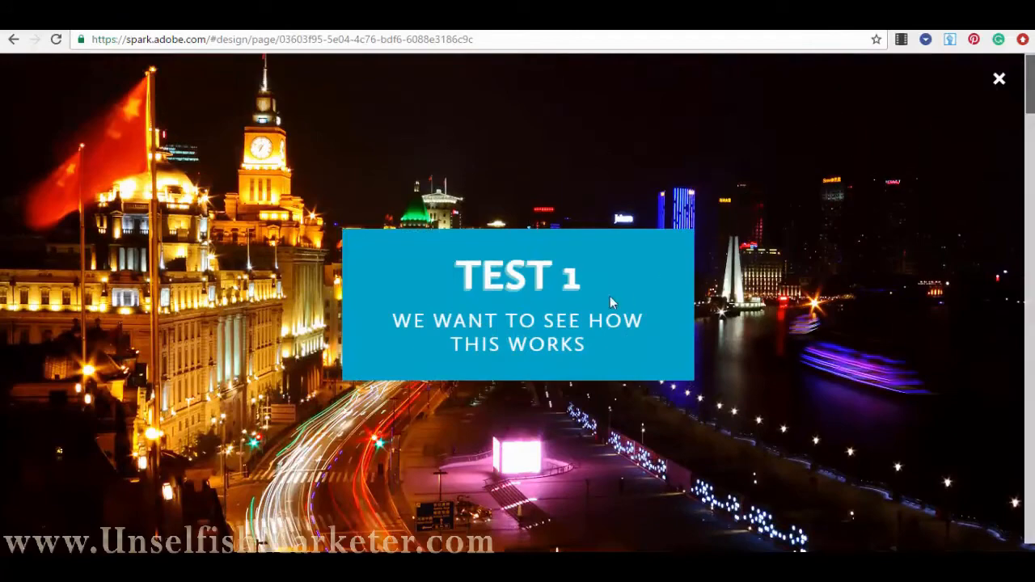
pyautogui.click(1000, 81)
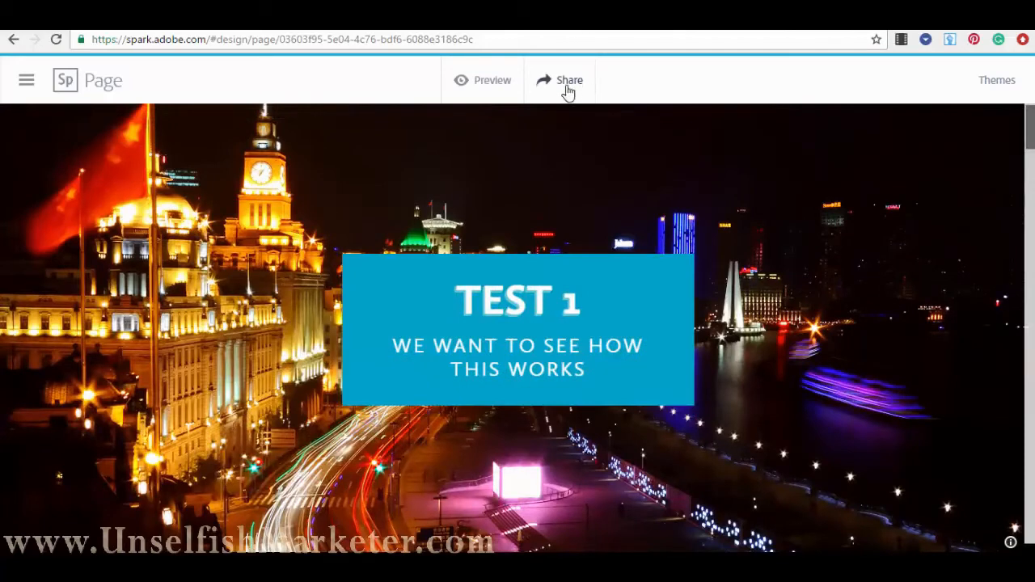
# - Publish the page under the Business category to create its shareable public link
pyautogui.click(566, 81)
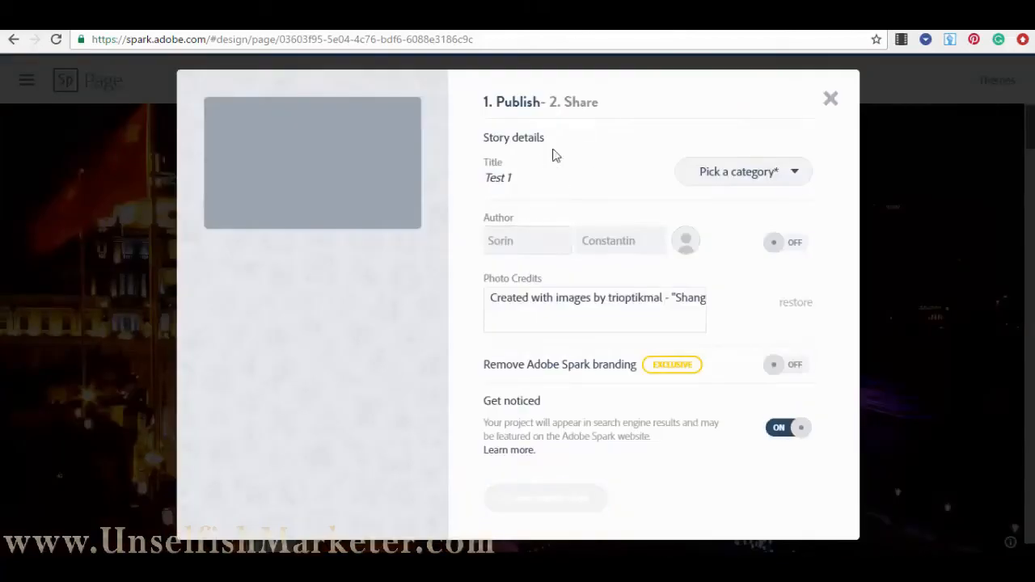
pyautogui.click(753, 177)
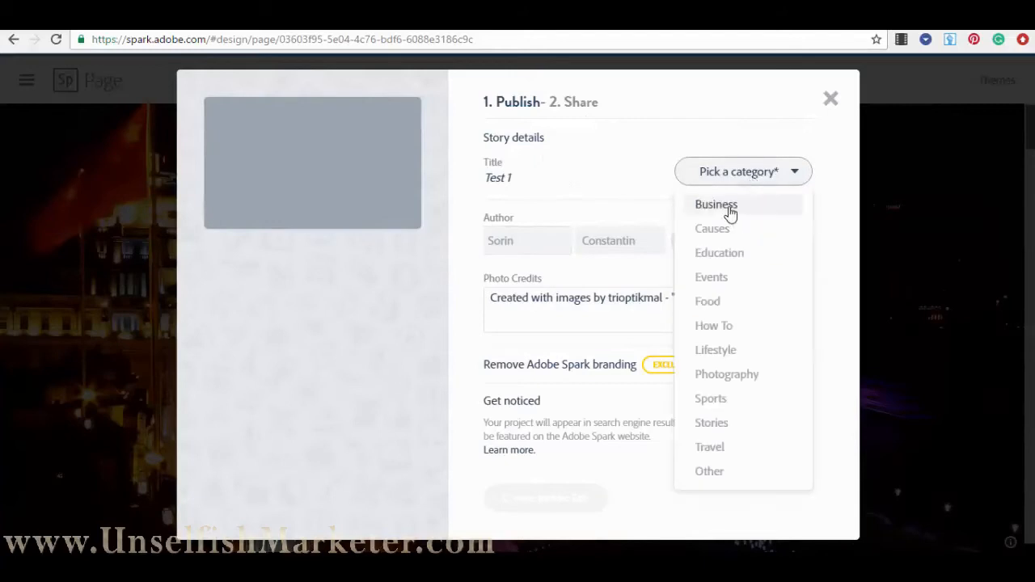
pyautogui.click(728, 207)
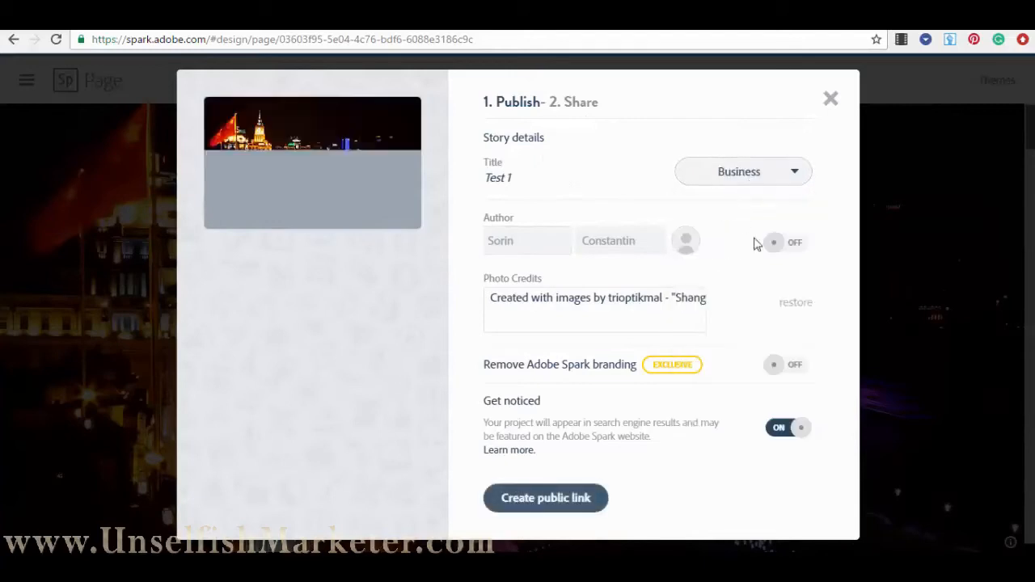
pyautogui.click(540, 504)
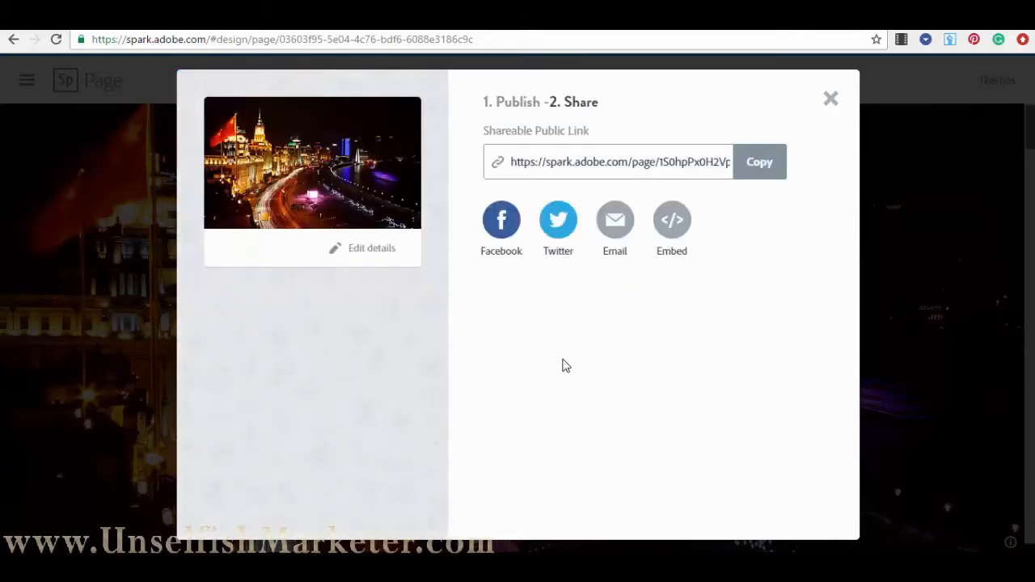
pyautogui.click(757, 172)
pyautogui.hotkey('ctrl', 't')
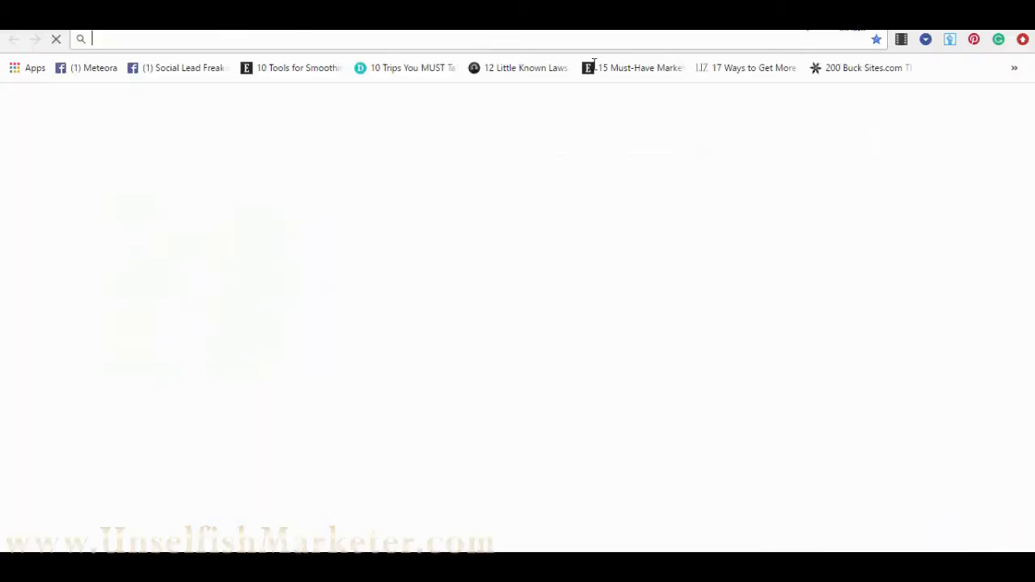
pyautogui.hotkey('ctrl', 'v')
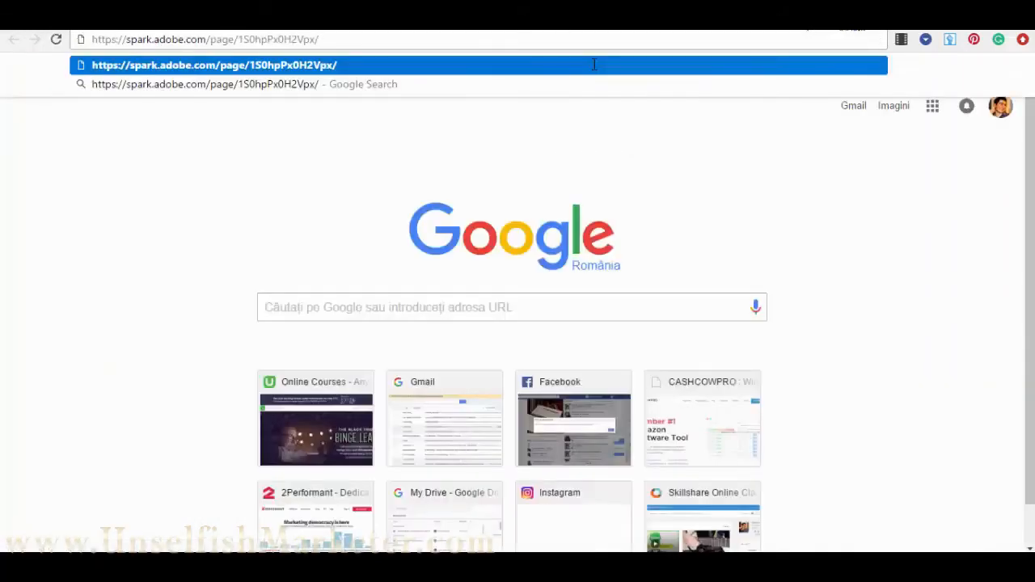
pyautogui.press('Return')
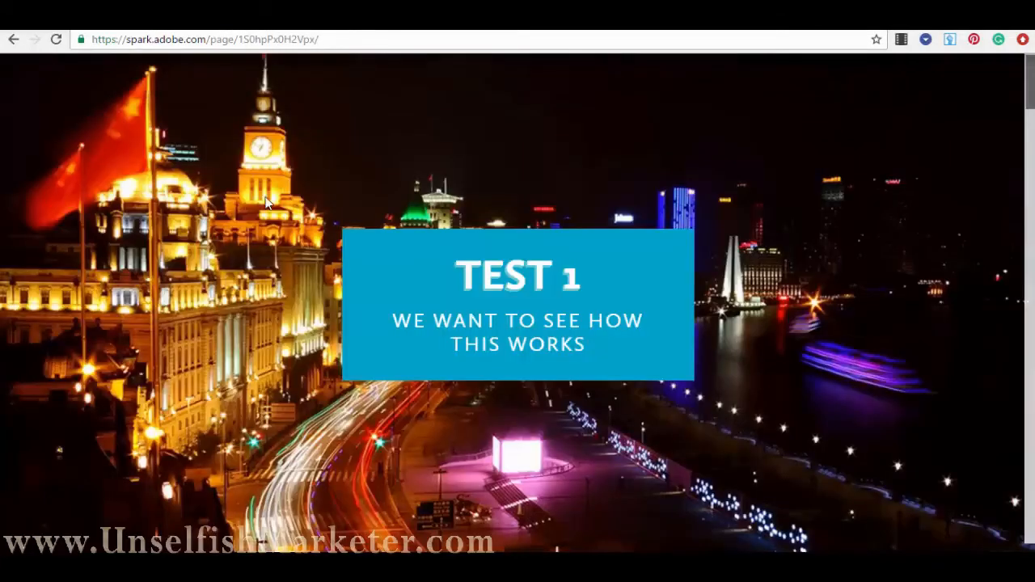
pyautogui.scroll(-3, 866, 374)
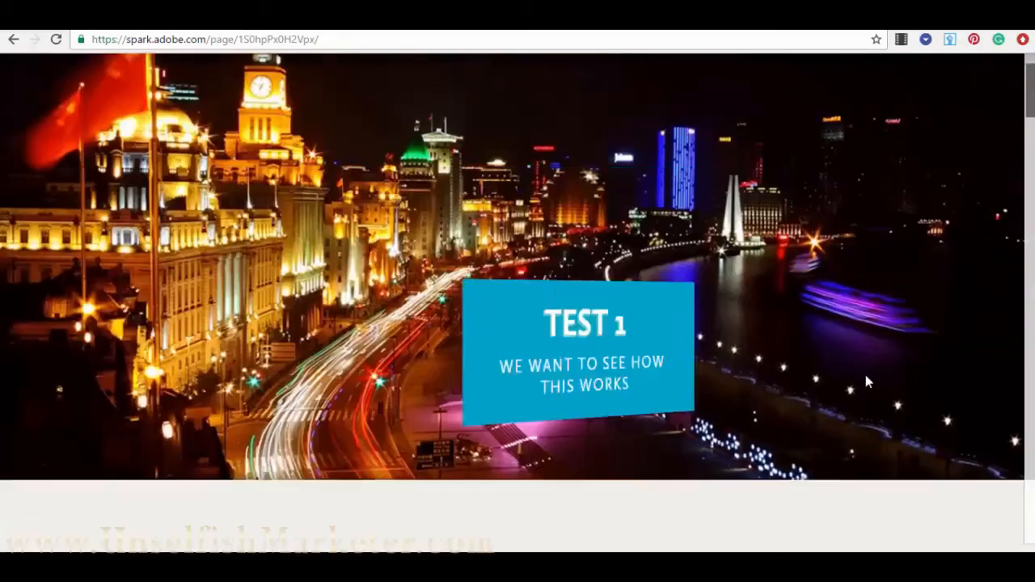
pyautogui.scroll(-12, 866, 382)
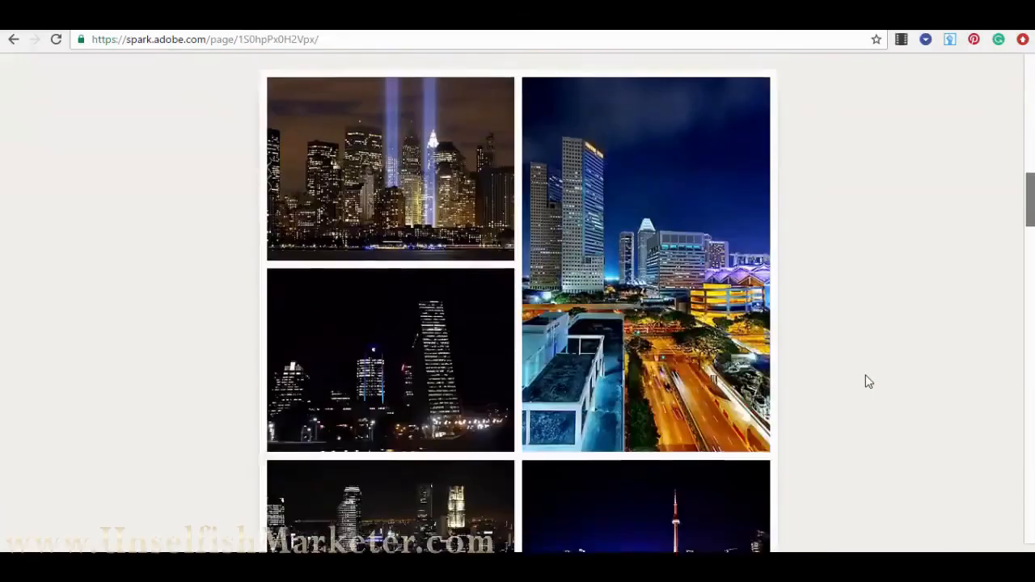
pyautogui.scroll(-15, 866, 382)
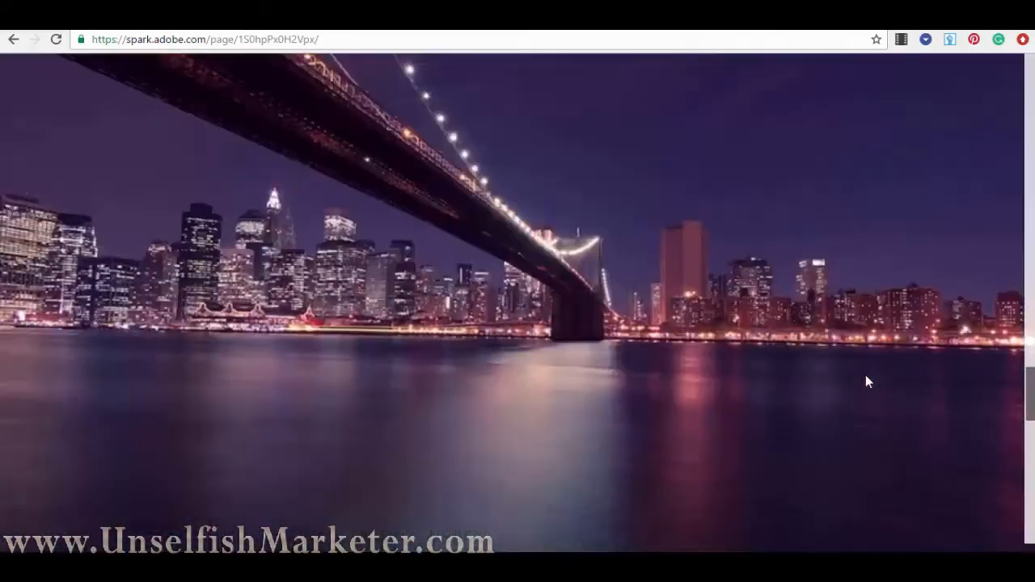
pyautogui.scroll(-3, 866, 381)
pyautogui.scroll(5, 866, 62)
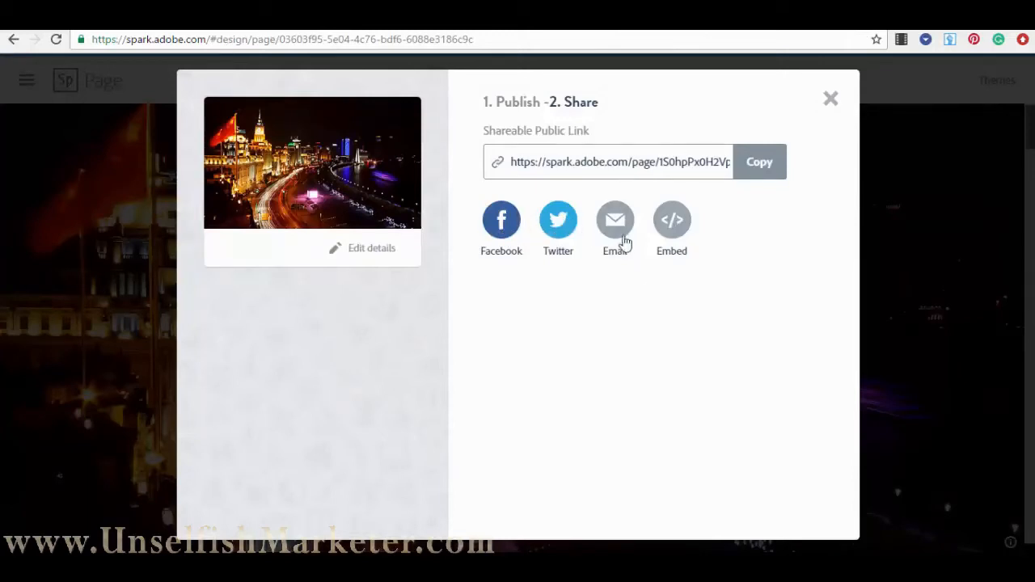
# - Reveal the page's embed code, then close the share dialog
pyautogui.click(672, 221)
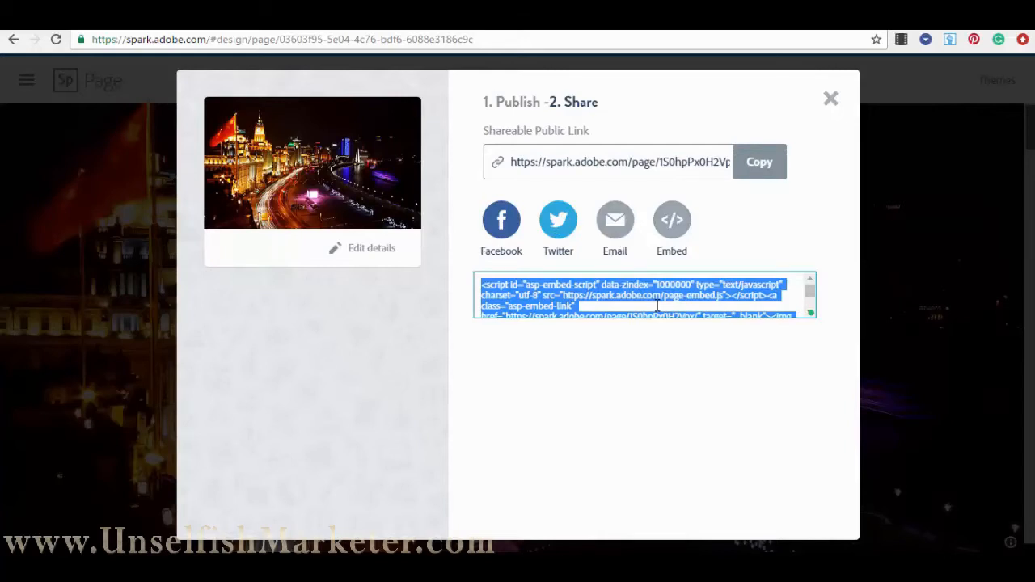
pyautogui.click(830, 101)
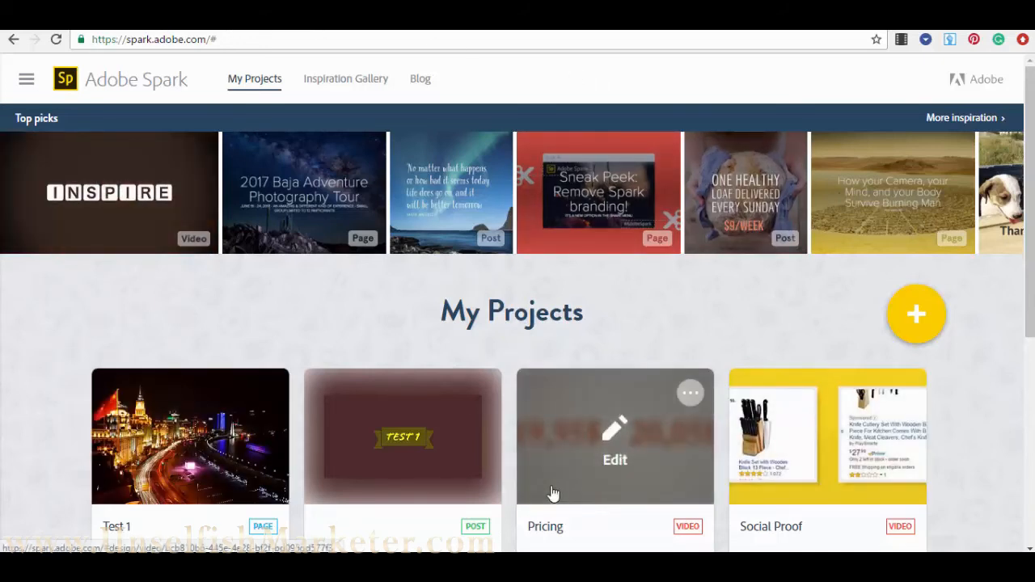
# - Start a new Video project from the Spark creation chooser
pyautogui.click(916, 320)
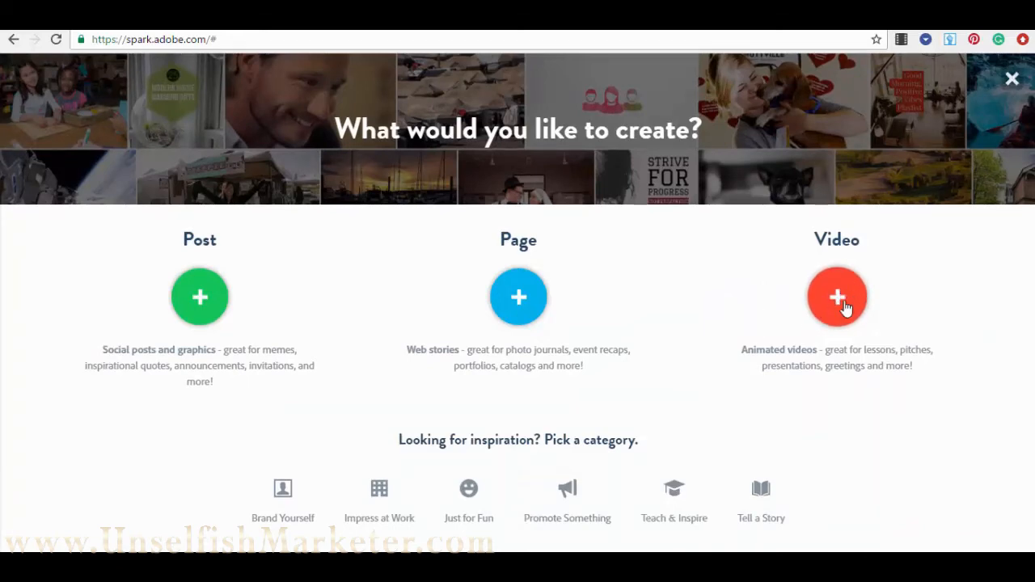
pyautogui.click(842, 299)
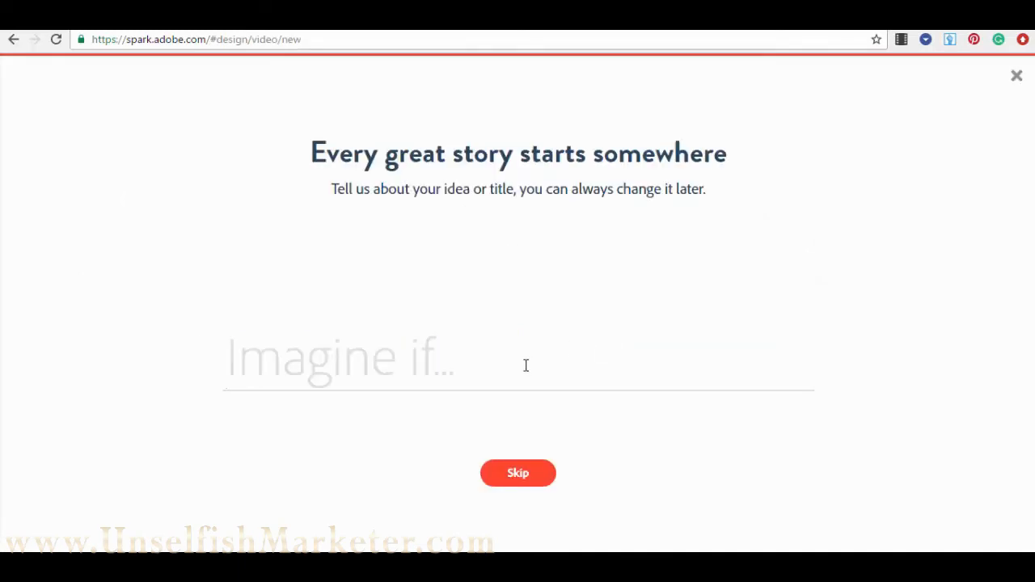
# - Title the new video 'Test 3' and continue to the story templates
pyautogui.write('Test 3')
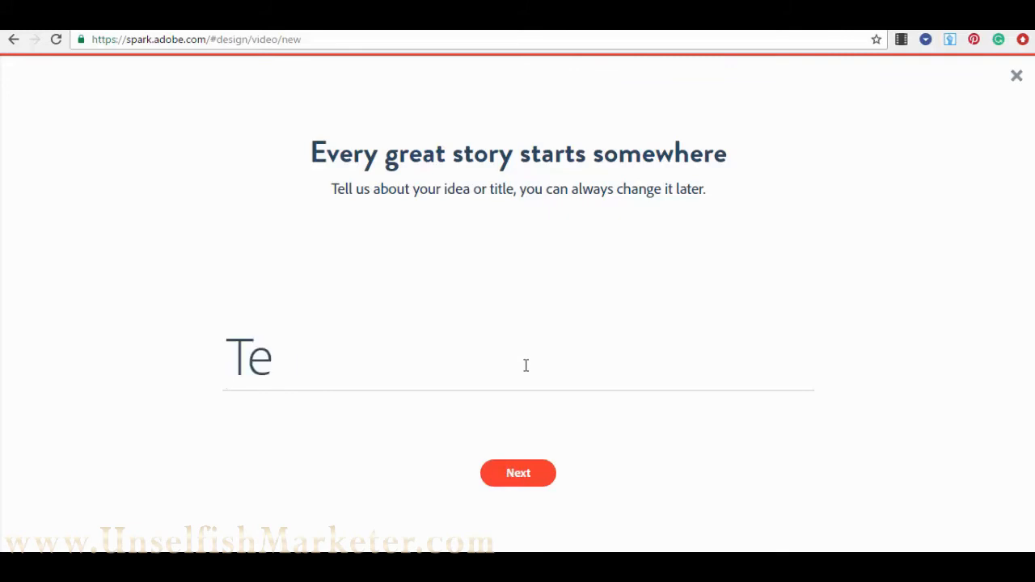
pyautogui.click(527, 481)
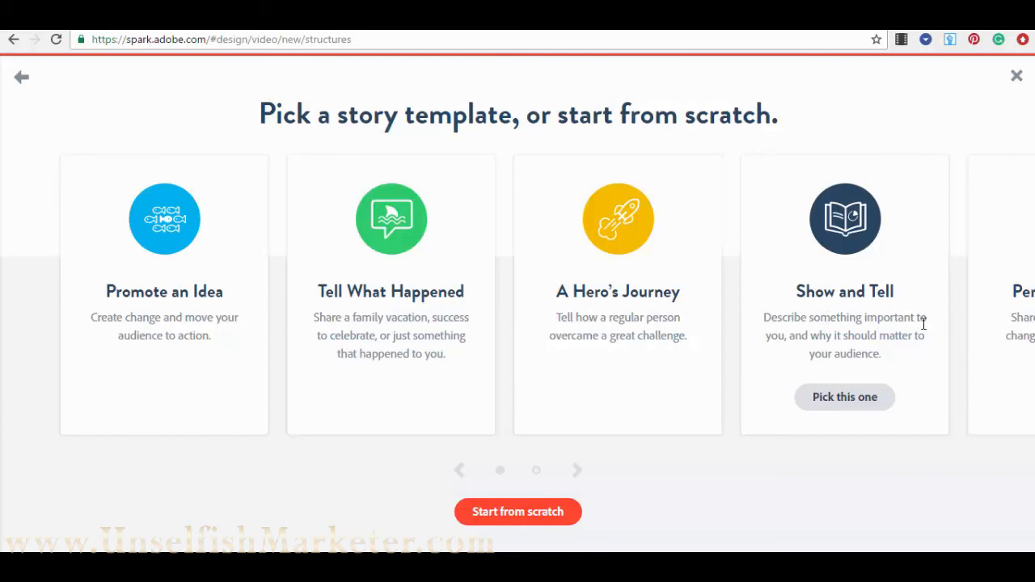
# - Browse the story template carousel and pick Promote an Idea
pyautogui.click(579, 472)
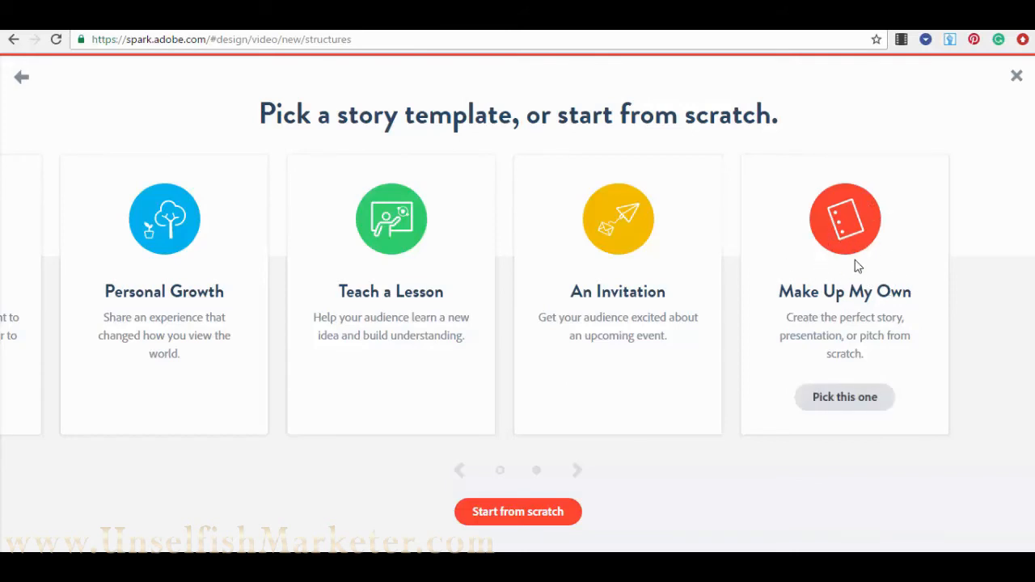
pyautogui.click(458, 472)
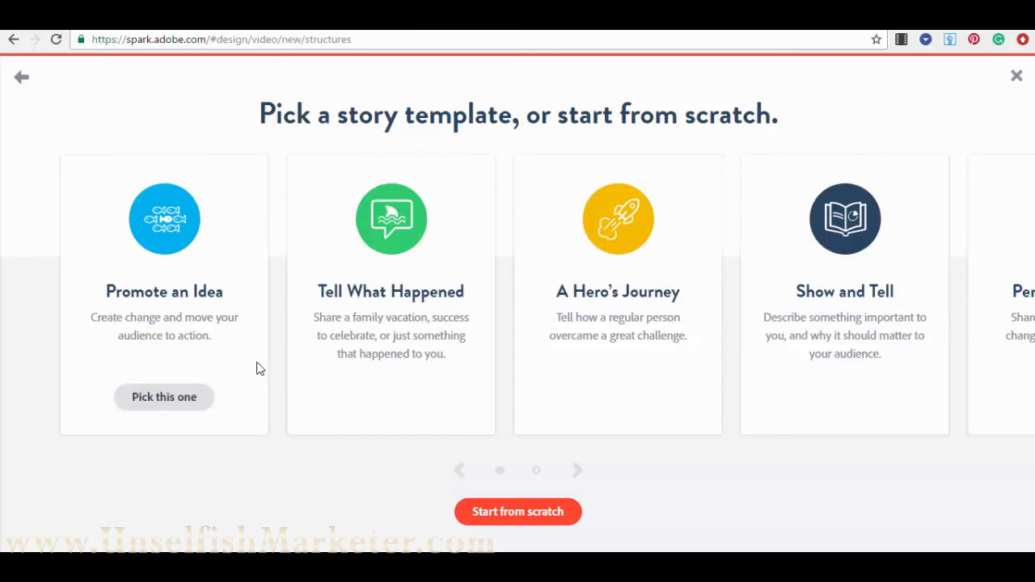
pyautogui.click(182, 401)
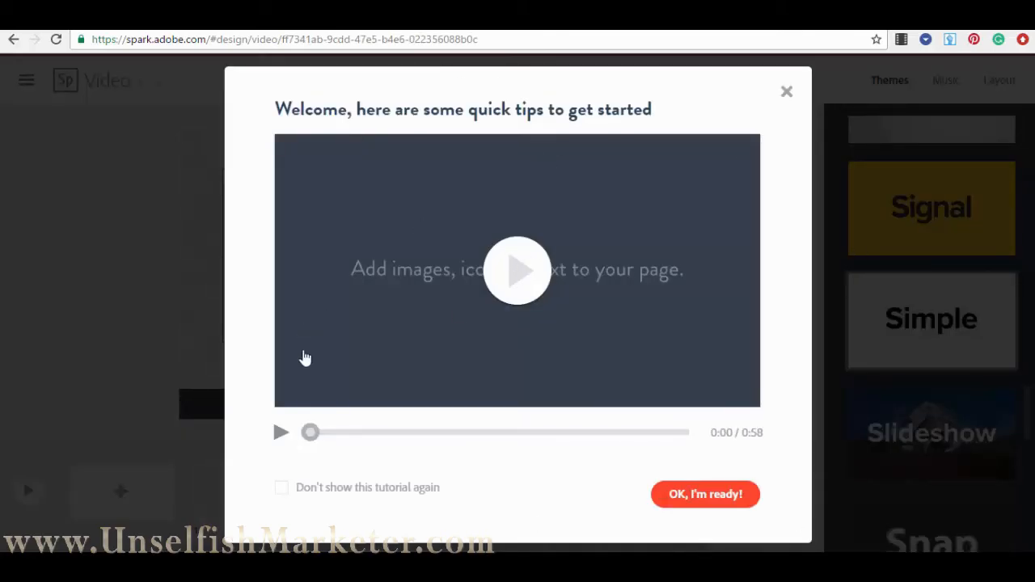
# - Turn off the welcome tutorial for future sessions and dismiss it
pyautogui.click(282, 490)
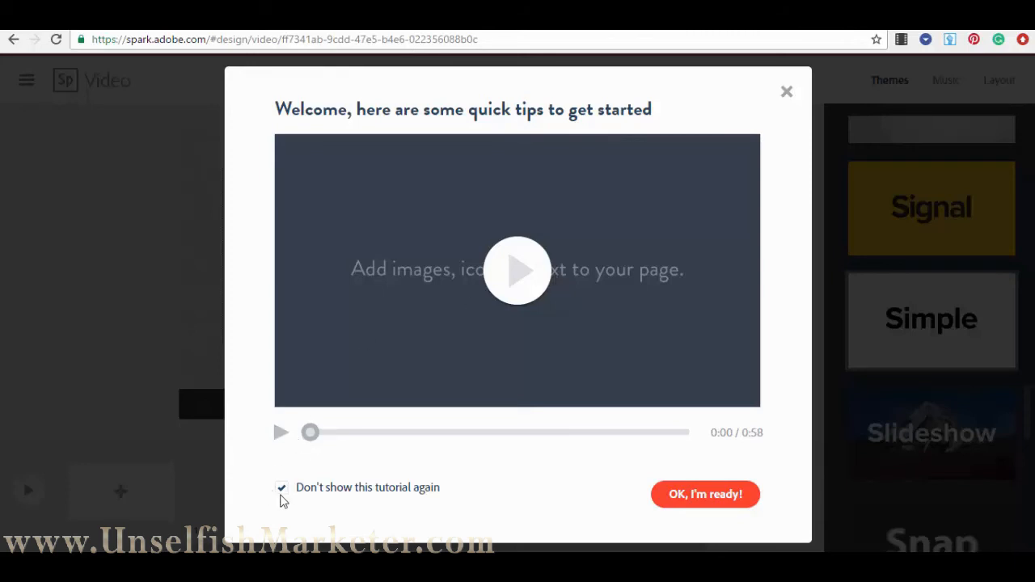
pyautogui.click(281, 495)
pyautogui.click(282, 494)
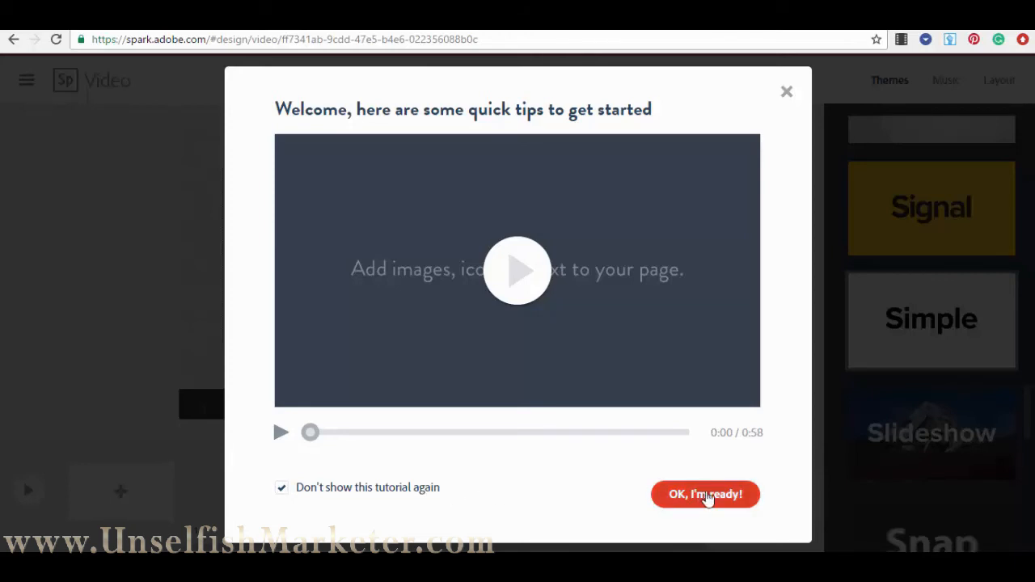
pyautogui.click(708, 497)
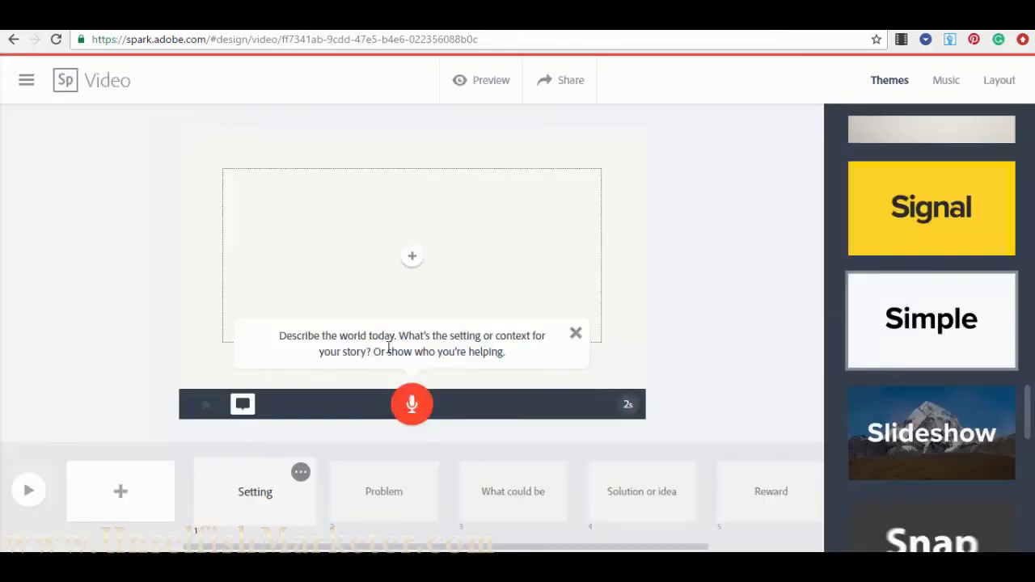
# - Close the writing hint and preview each slide from Problem to Reward, returning to Setting
pyautogui.click(576, 335)
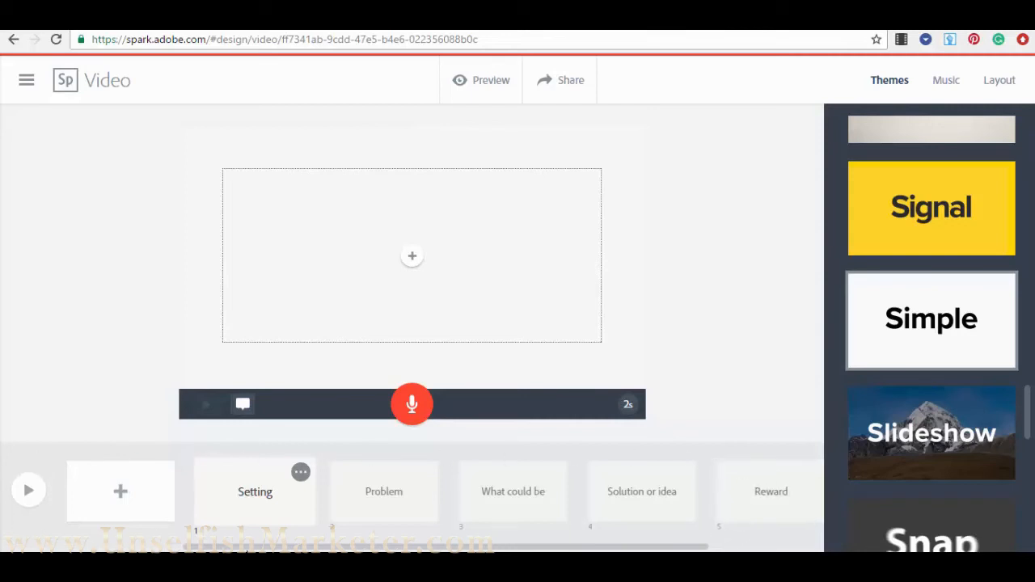
pyautogui.hscroll(3, 364, 548)
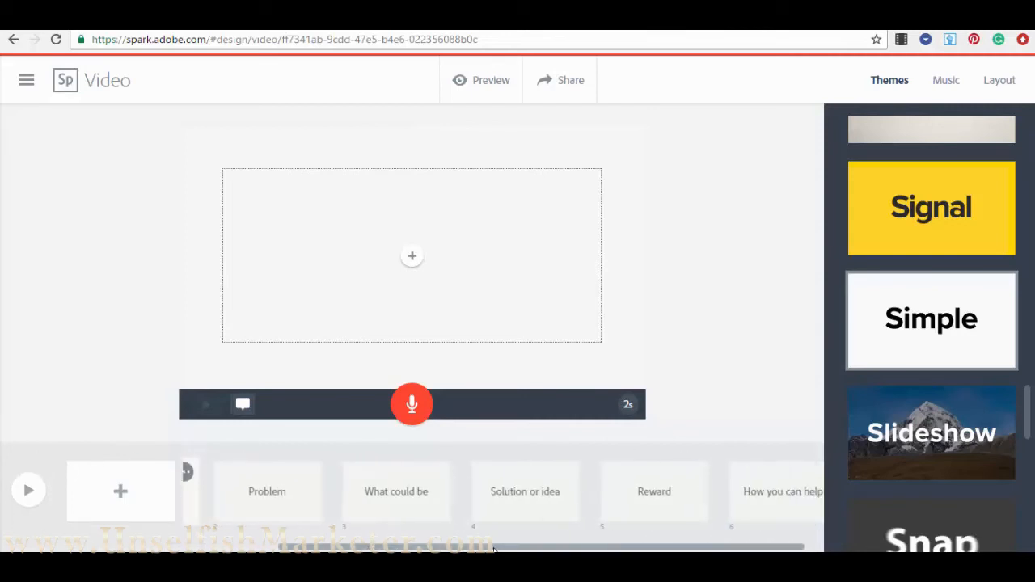
pyautogui.moveTo(344, 547); pyautogui.dragTo(251, 548)
pyautogui.click(387, 505)
pyautogui.click(515, 504)
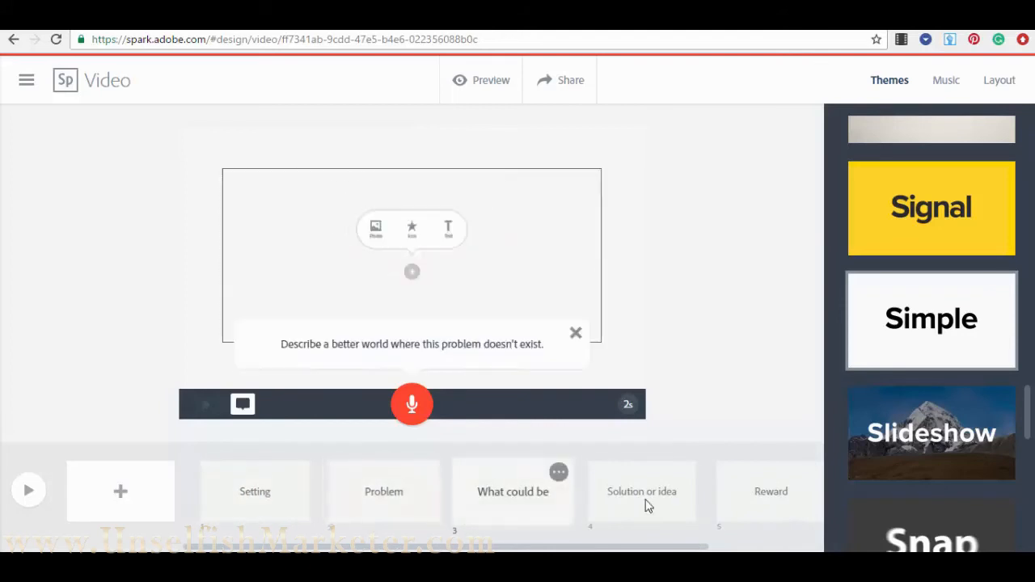
pyautogui.click(646, 503)
pyautogui.click(767, 512)
pyautogui.click(292, 523)
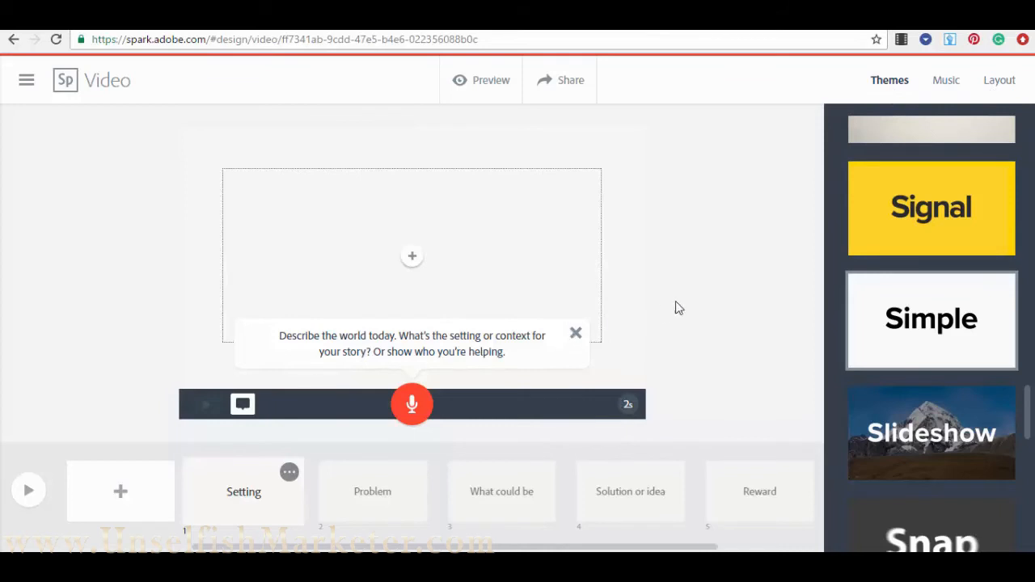
# - Preview the Argyle theme, then apply the green Opportunity theme to the video
pyautogui.scroll(20, 962, 161)
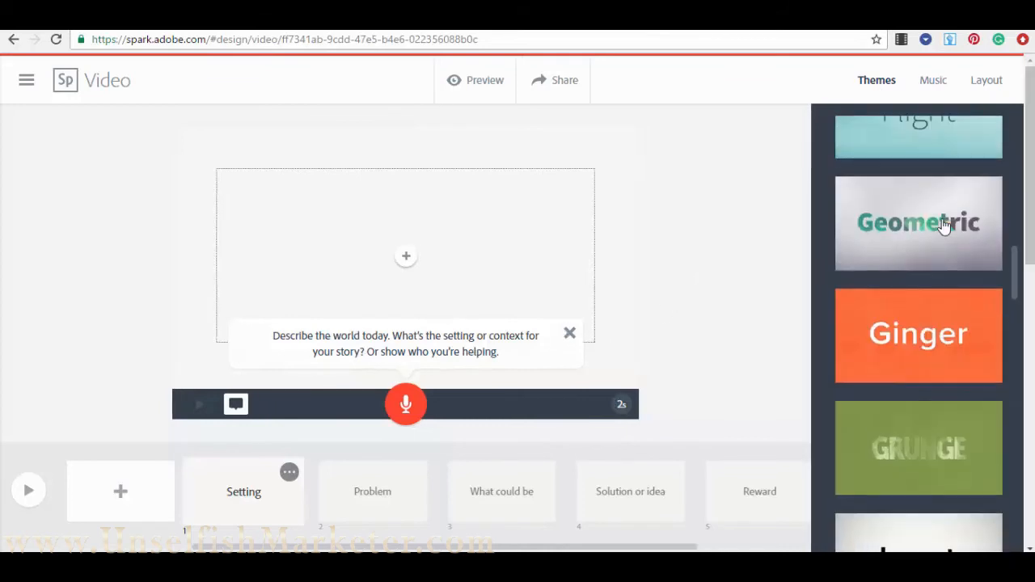
pyautogui.scroll(3, 944, 227)
pyautogui.click(962, 173)
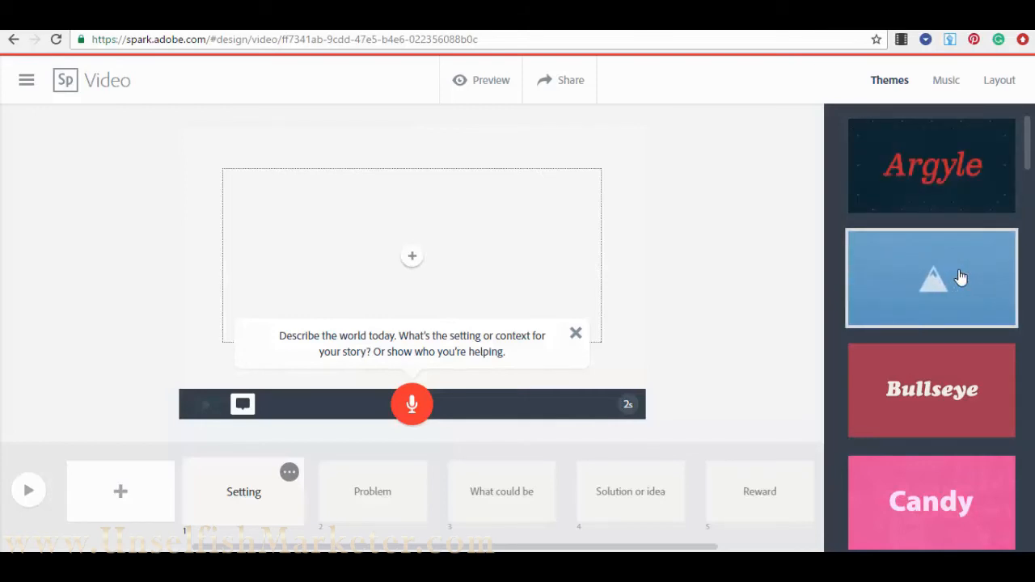
pyautogui.scroll(-1, 950, 429)
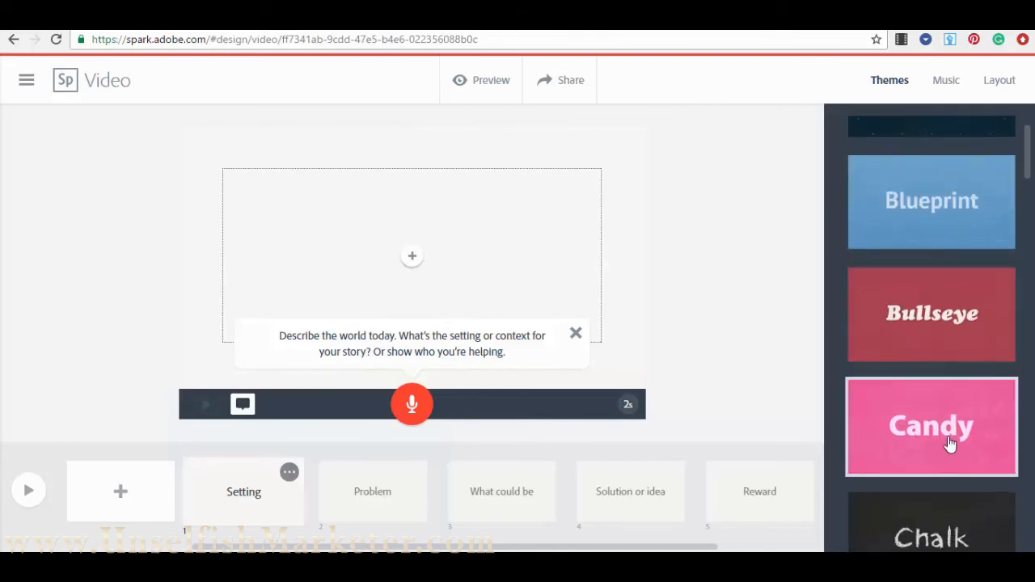
pyautogui.scroll(-15, 951, 443)
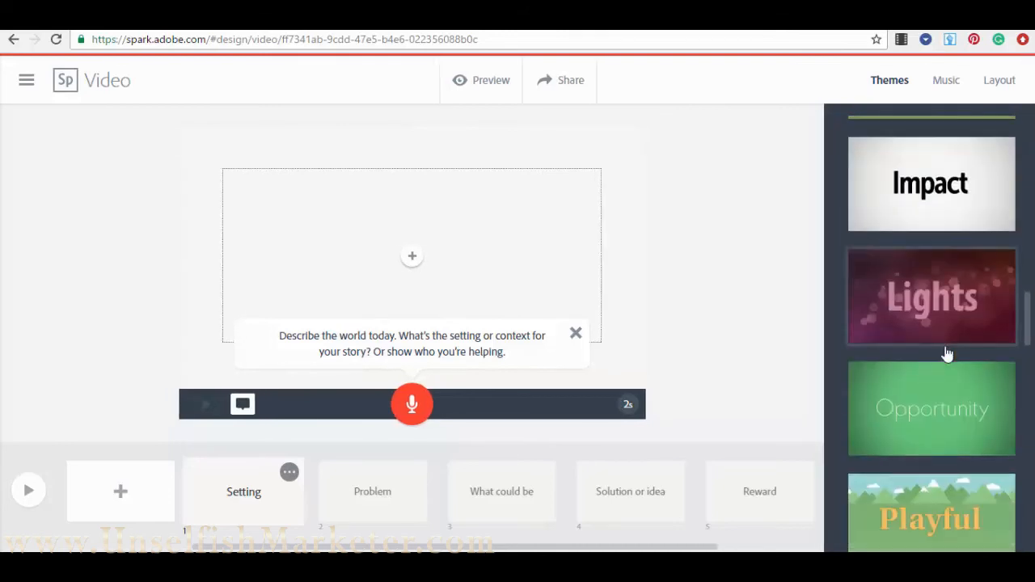
pyautogui.scroll(-15, 947, 356)
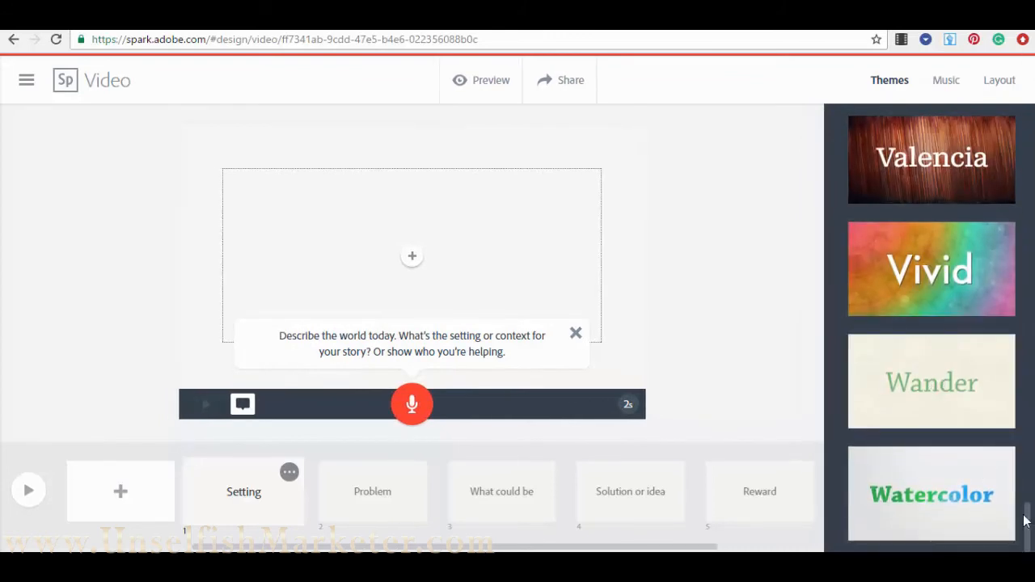
pyautogui.moveTo(1025, 518); pyautogui.dragTo(1025, 258)
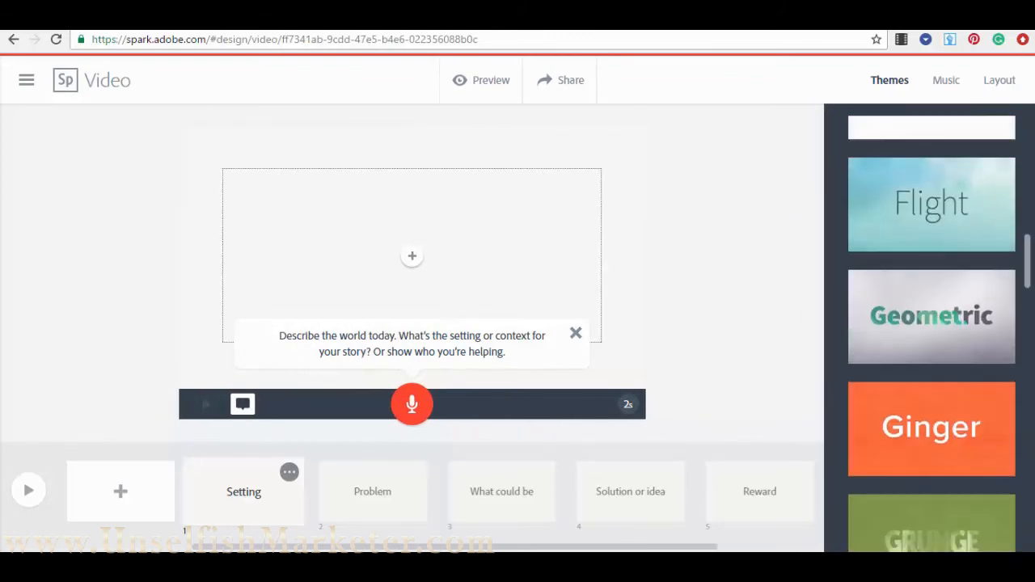
pyautogui.scroll(-8, 971, 265)
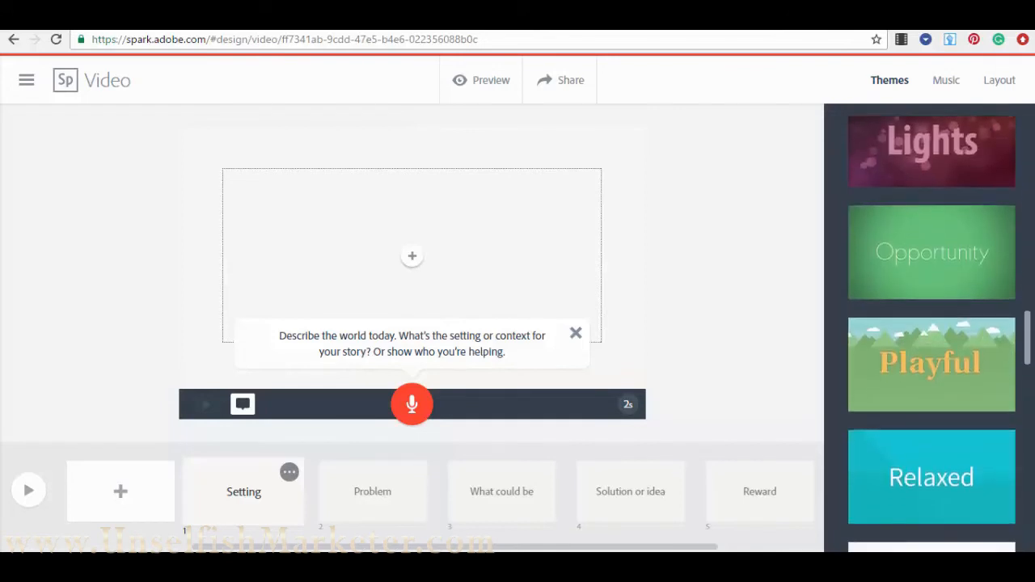
pyautogui.click(933, 271)
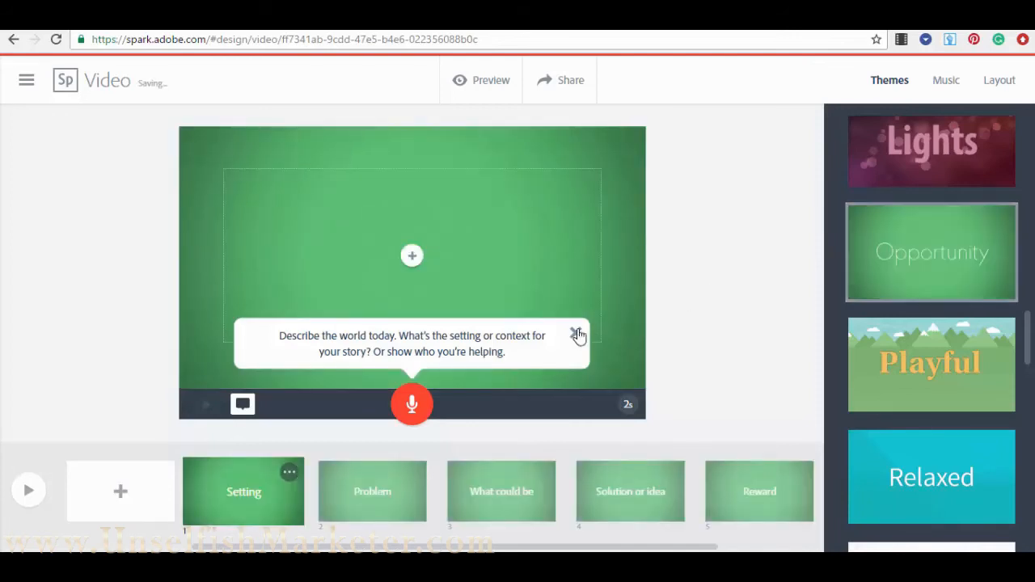
# - Dismiss the storytelling tip and scroll back and forth through the slide strip
pyautogui.click(576, 334)
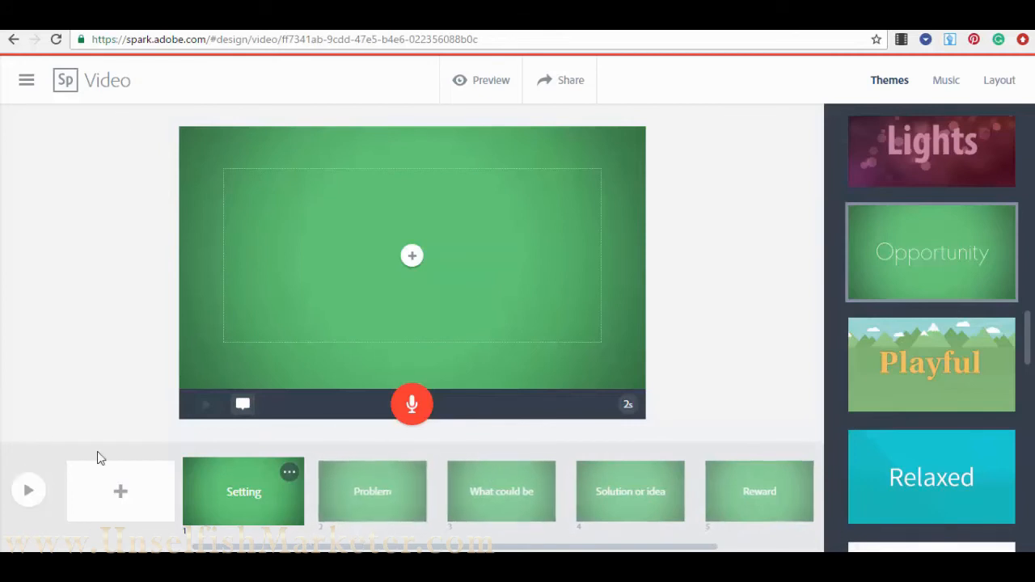
pyautogui.moveTo(280, 547)
pyautogui.mouseDown()
pyautogui.moveTo(315, 548)
pyautogui.moveTo(271, 547)
pyautogui.mouseUp()
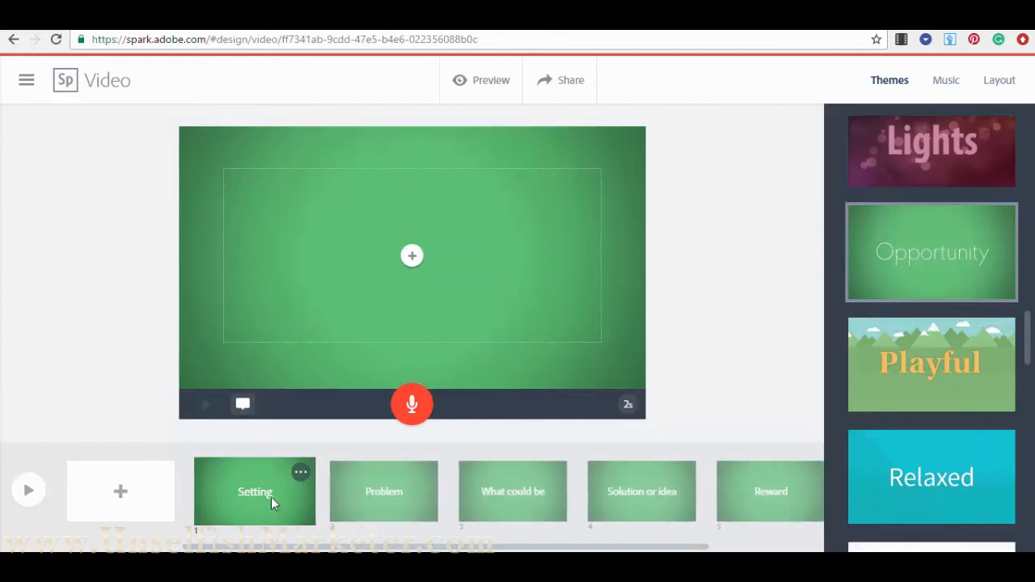
pyautogui.moveTo(681, 548); pyautogui.dragTo(393, 547)
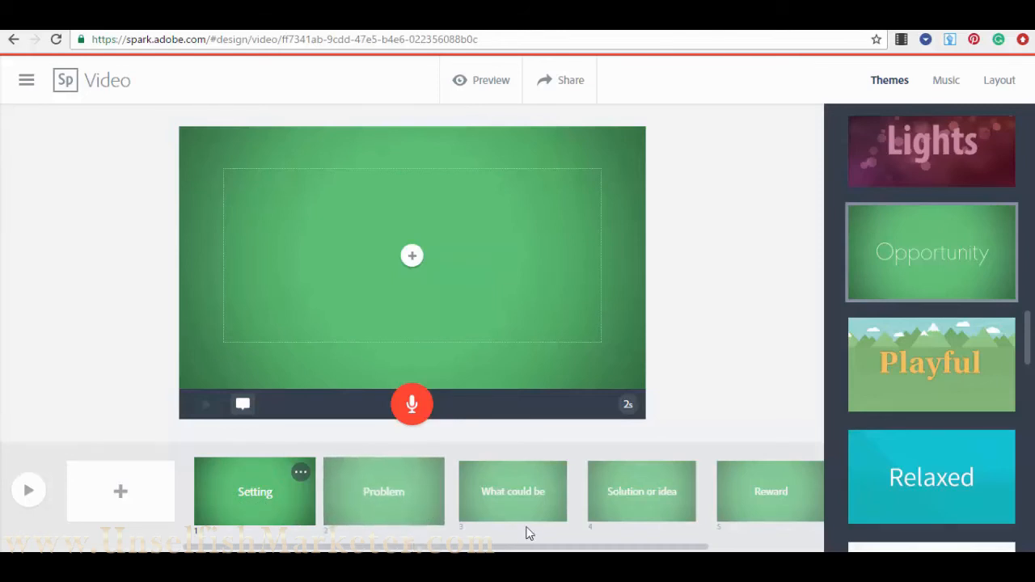
pyautogui.press('Delete')
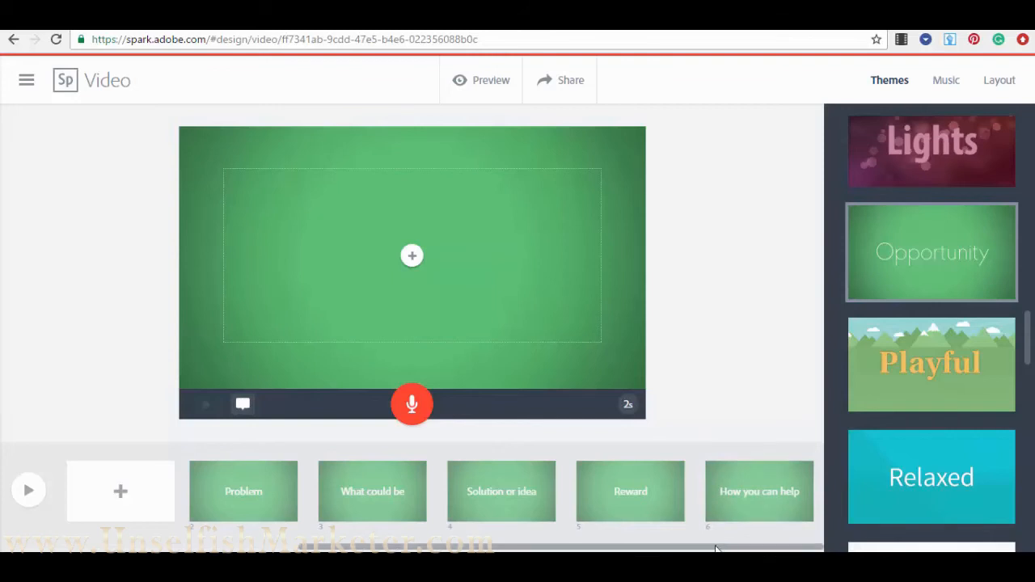
pyautogui.moveTo(718, 548); pyautogui.dragTo(518, 545)
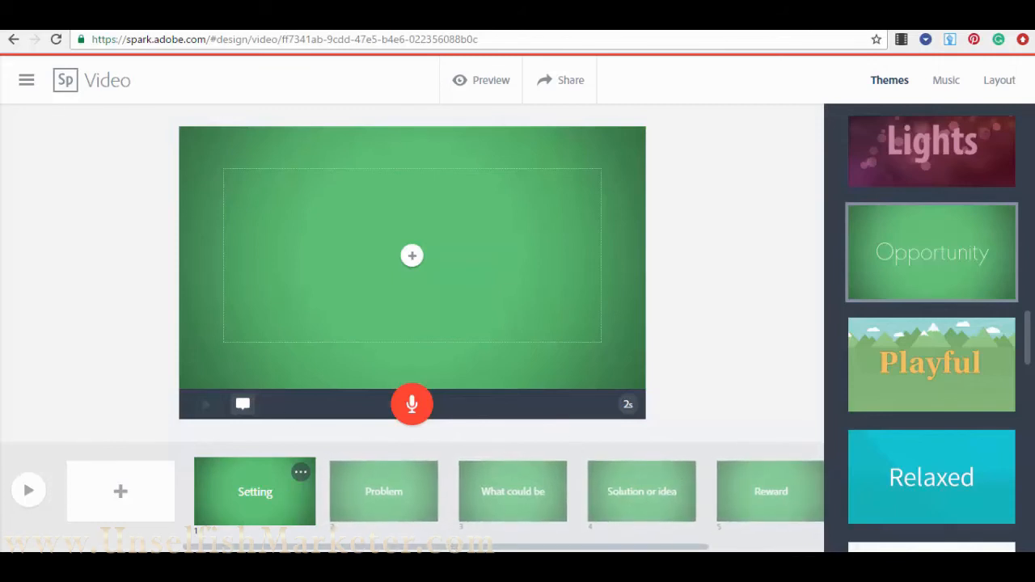
pyautogui.hscroll(3, 563, 485)
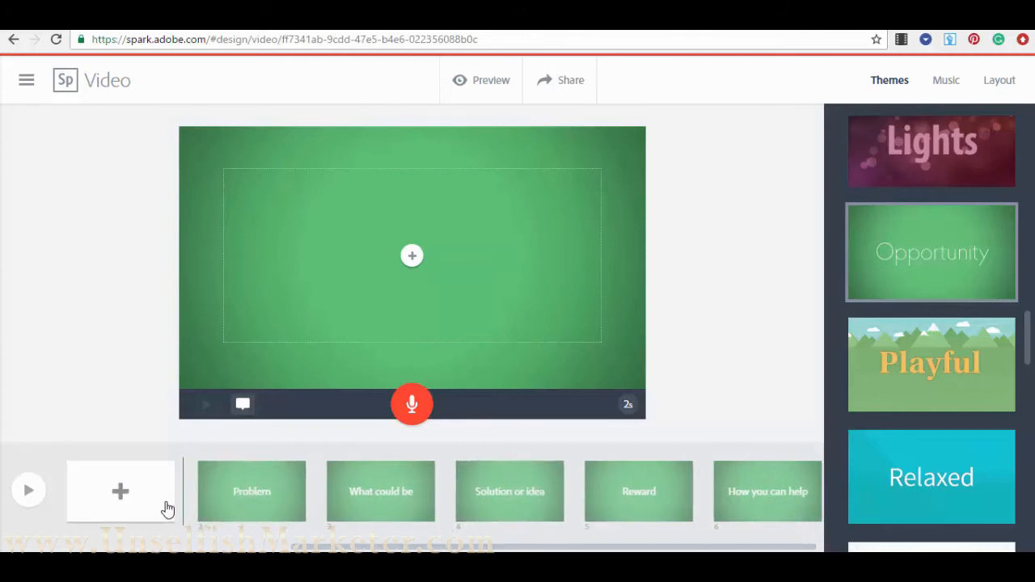
# - Add a blank slide after How you can help, cancelling a slide deletion
pyautogui.click(125, 494)
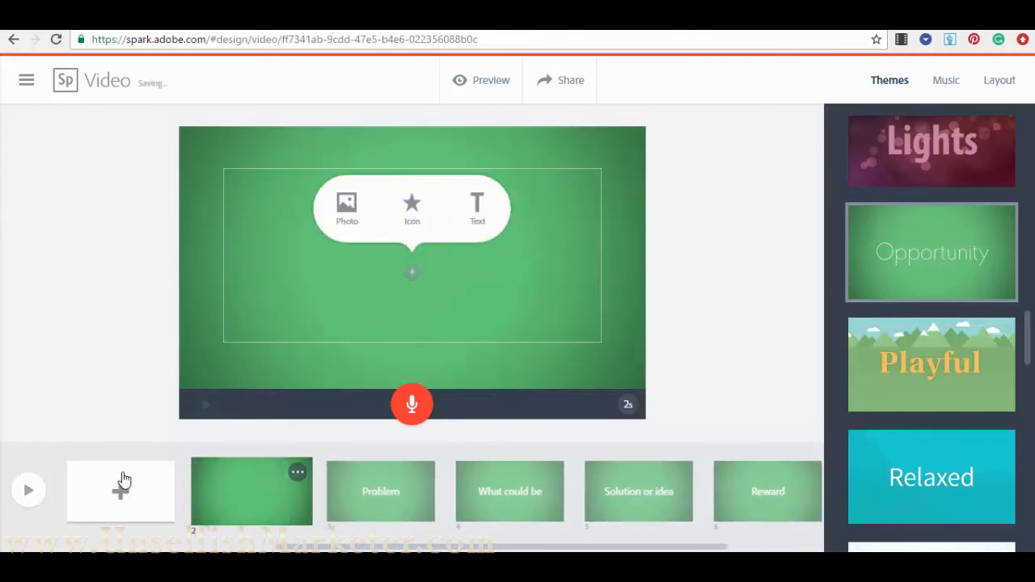
pyautogui.moveTo(217, 496); pyautogui.dragTo(721, 493)
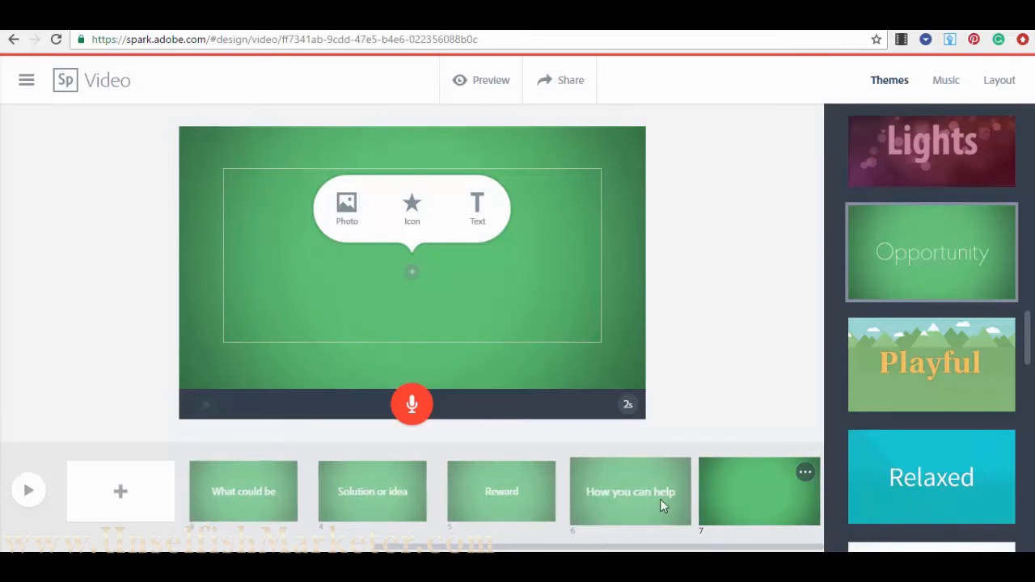
pyautogui.click(677, 471)
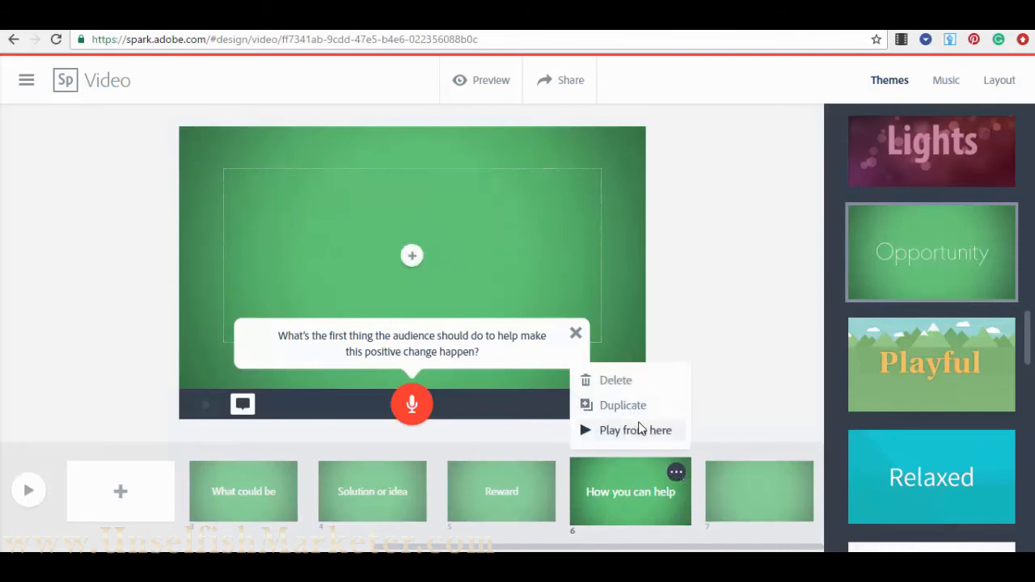
pyautogui.click(619, 382)
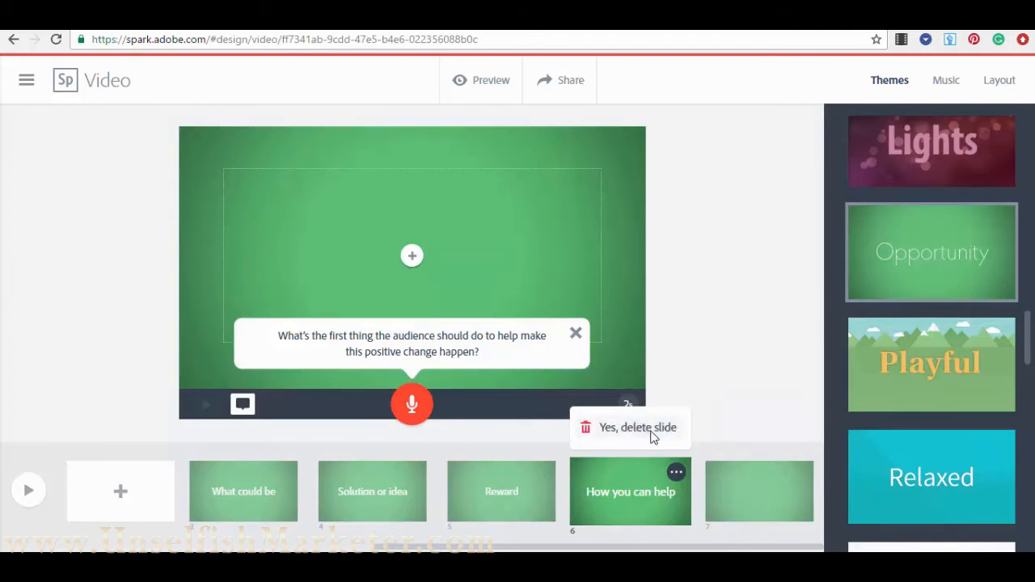
pyautogui.click(711, 371)
pyautogui.click(575, 335)
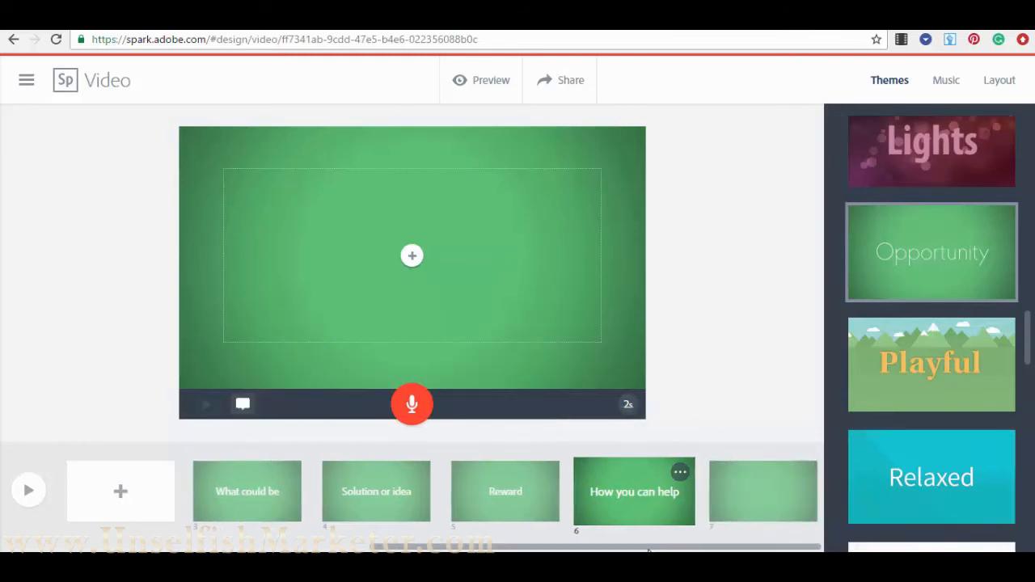
# - Scroll the slide strip and return to editing the Setting slide, closing its prompt tip
pyautogui.hscroll(-3, 680, 551)
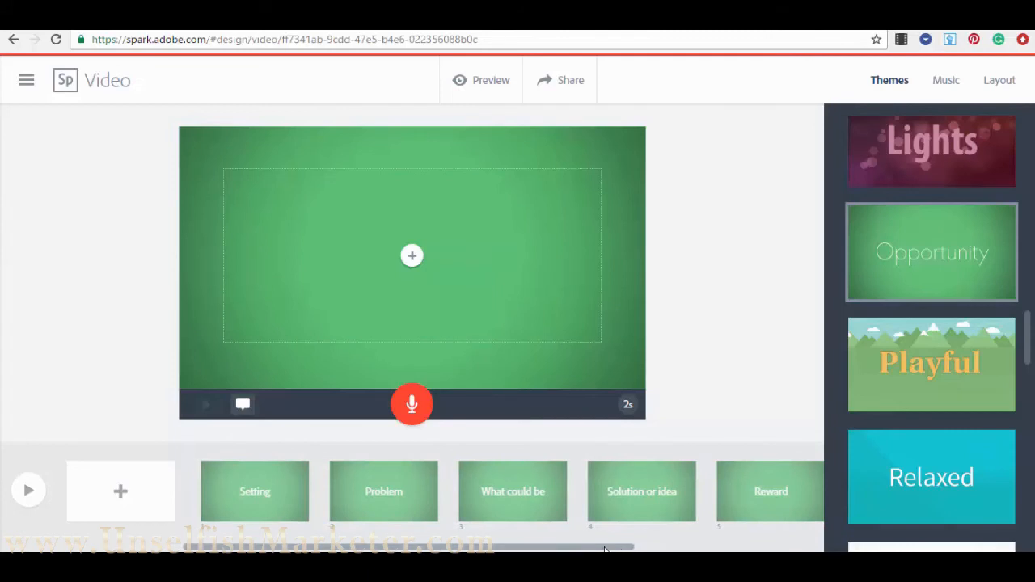
pyautogui.hscroll(3, 639, 493)
pyautogui.hscroll(-3, 640, 494)
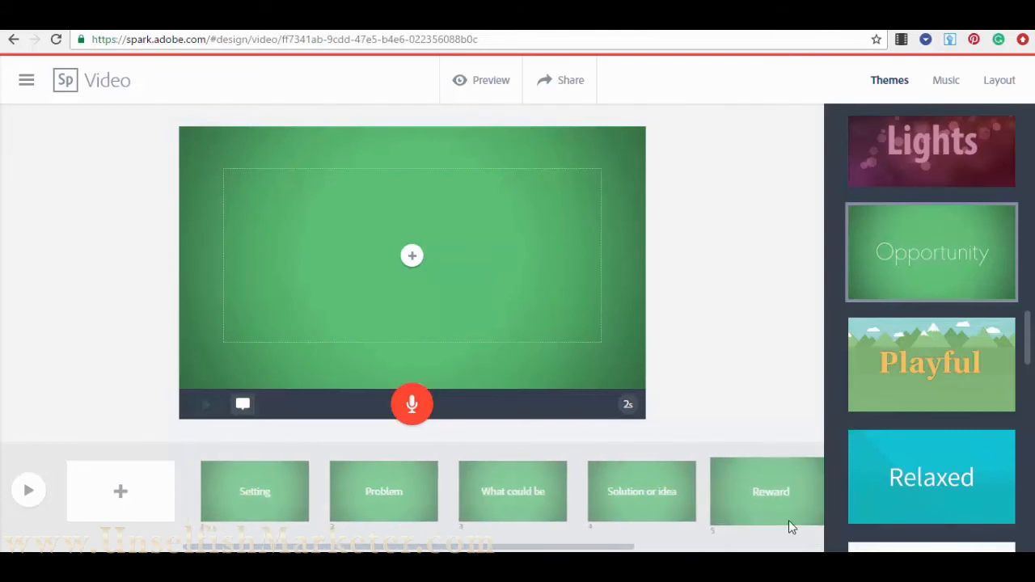
pyautogui.scroll(10, 955, 324)
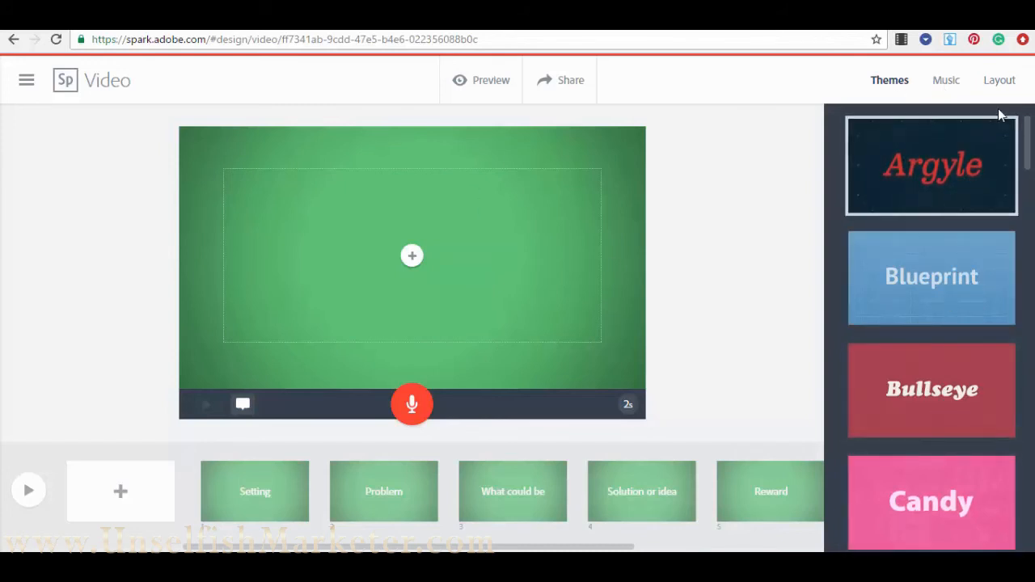
pyautogui.click(267, 517)
pyautogui.click(495, 504)
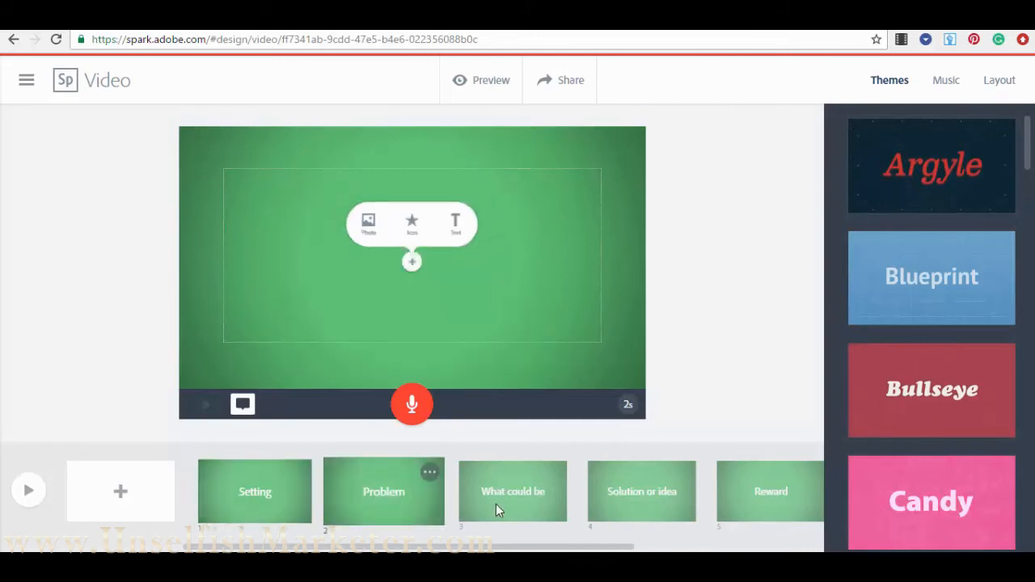
pyautogui.click(238, 484)
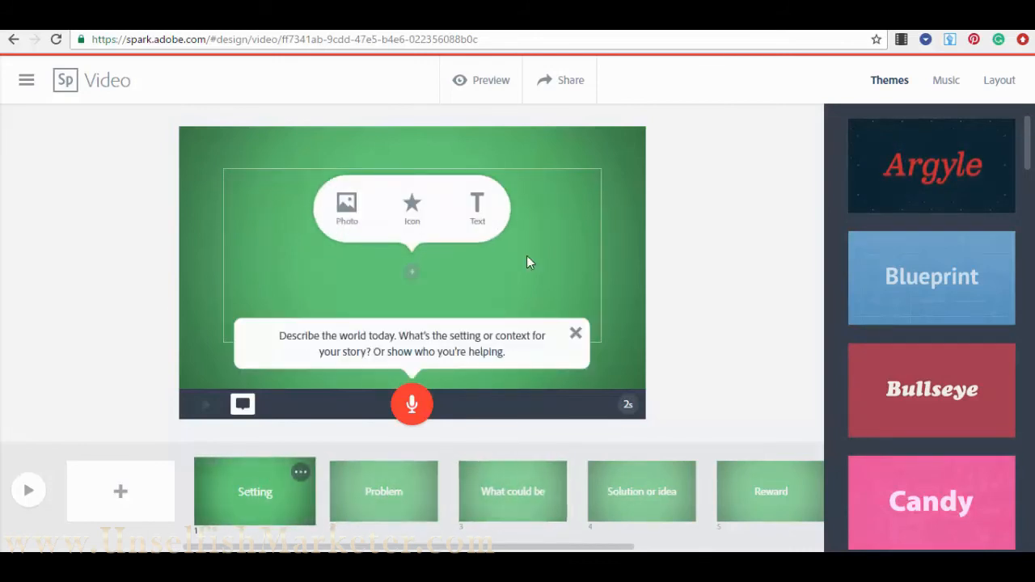
pyautogui.click(575, 334)
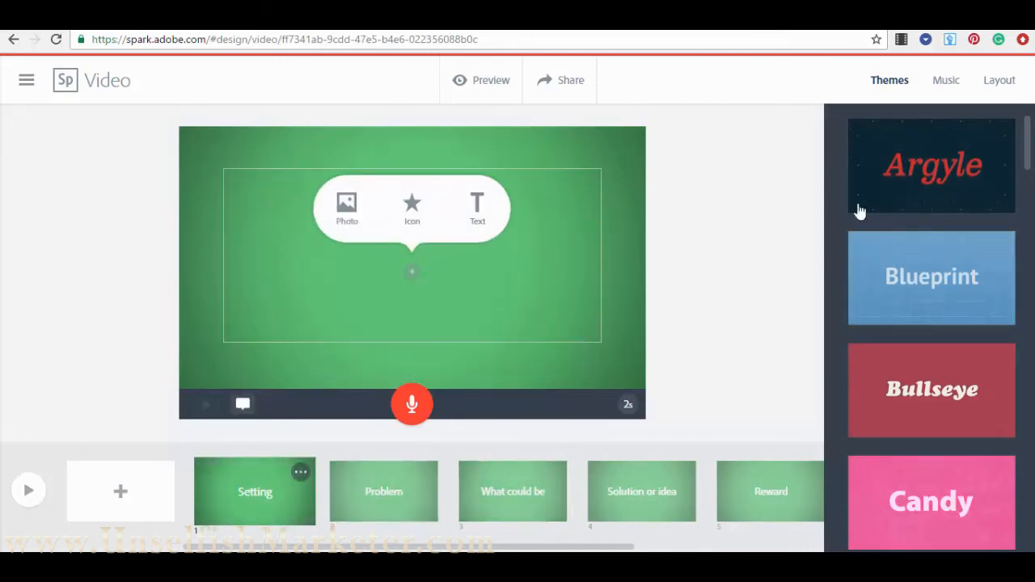
# - Open the Layout options and switch the Setting slide to Two Things, closing the content popups
pyautogui.click(998, 84)
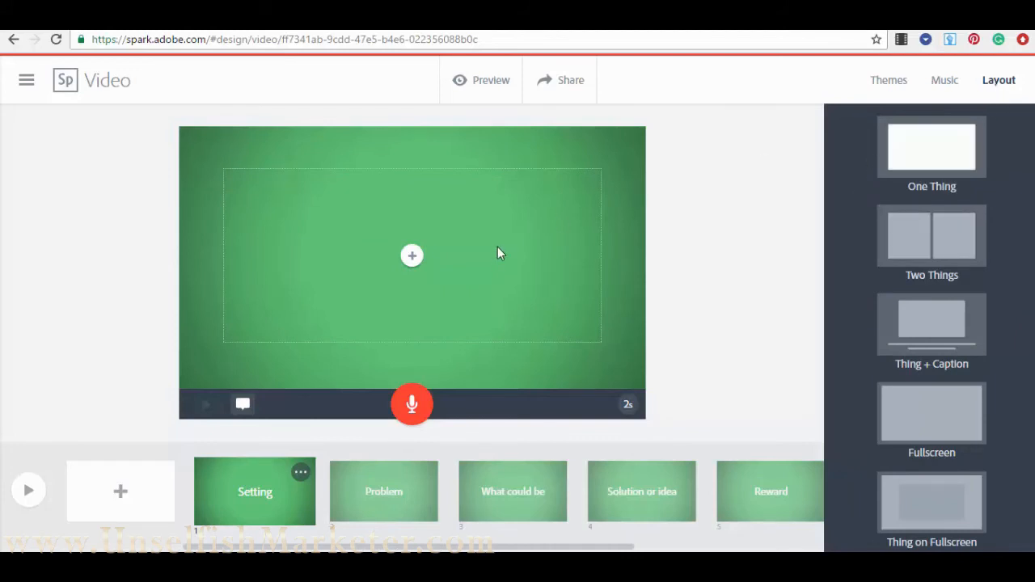
pyautogui.click(413, 256)
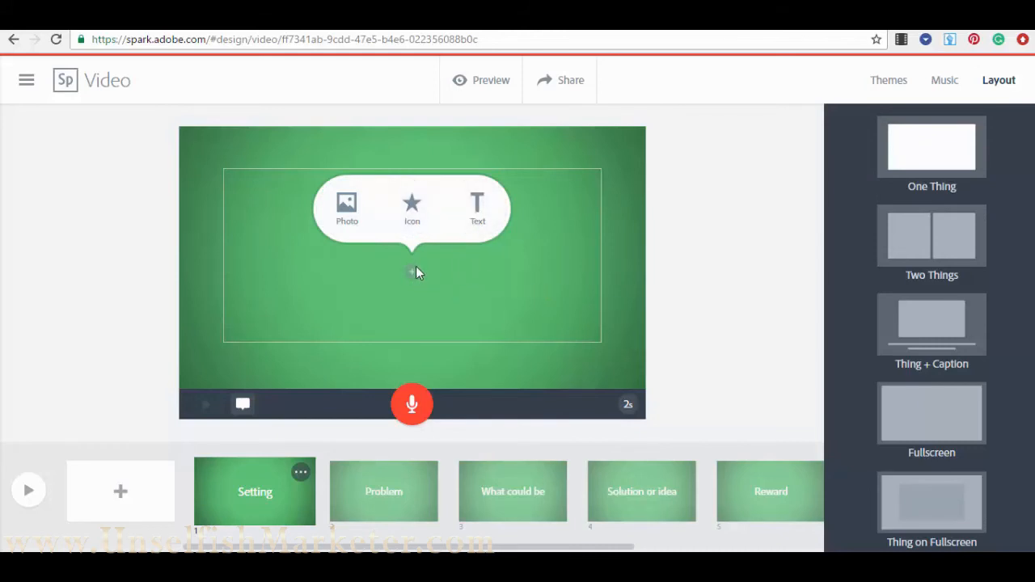
pyautogui.click(660, 290)
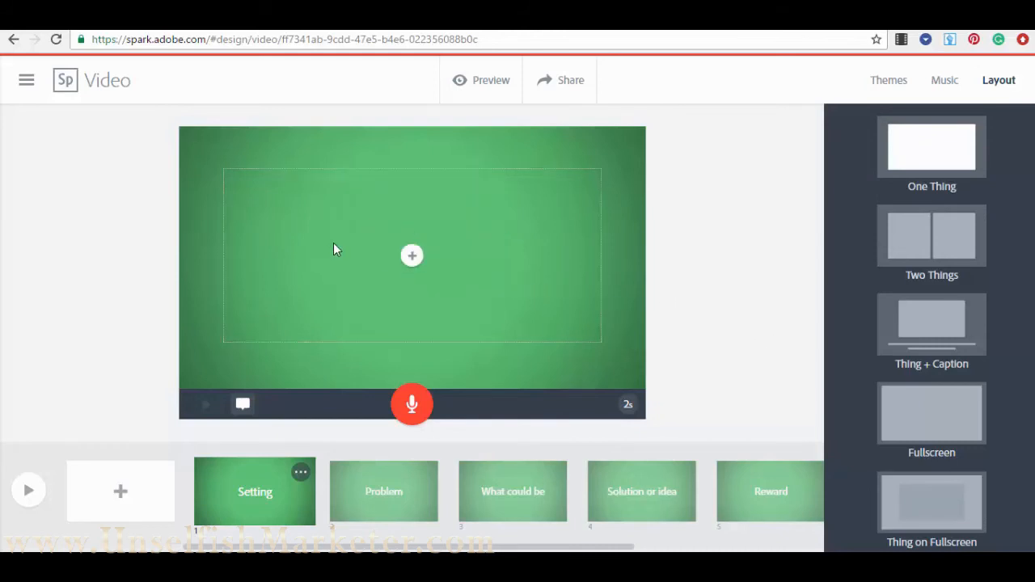
pyautogui.click(412, 264)
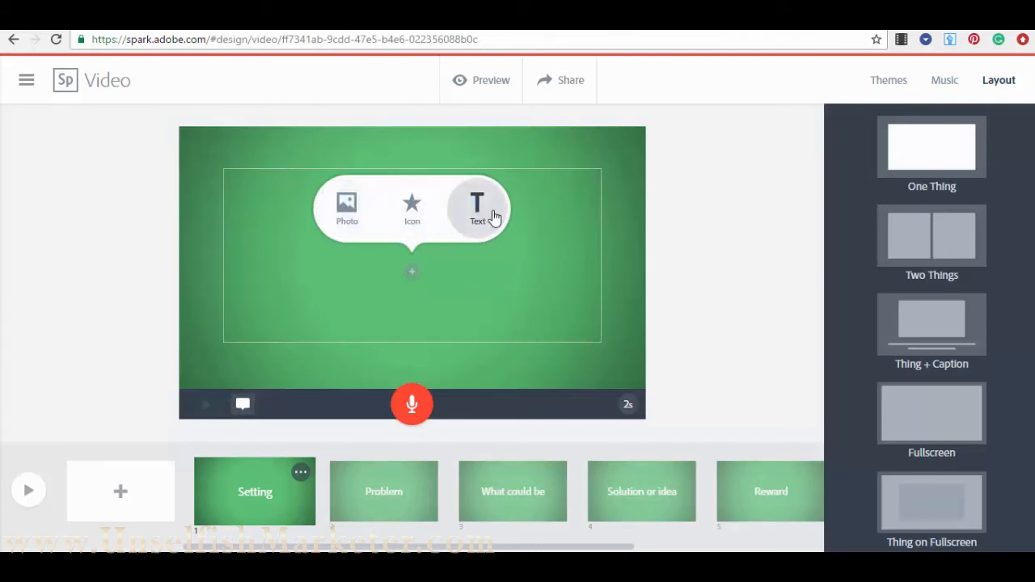
pyautogui.click(714, 306)
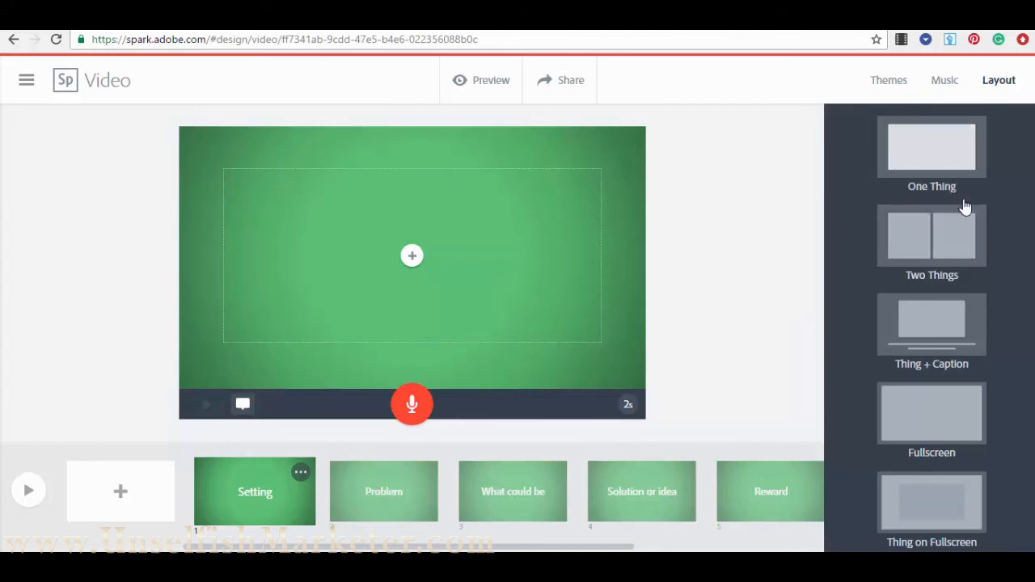
pyautogui.click(971, 249)
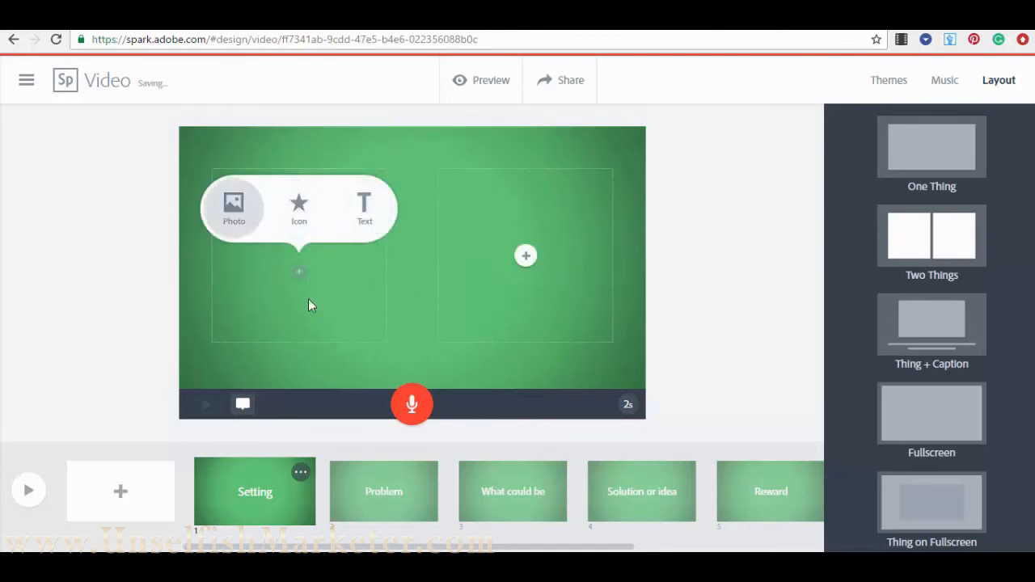
pyautogui.click(524, 256)
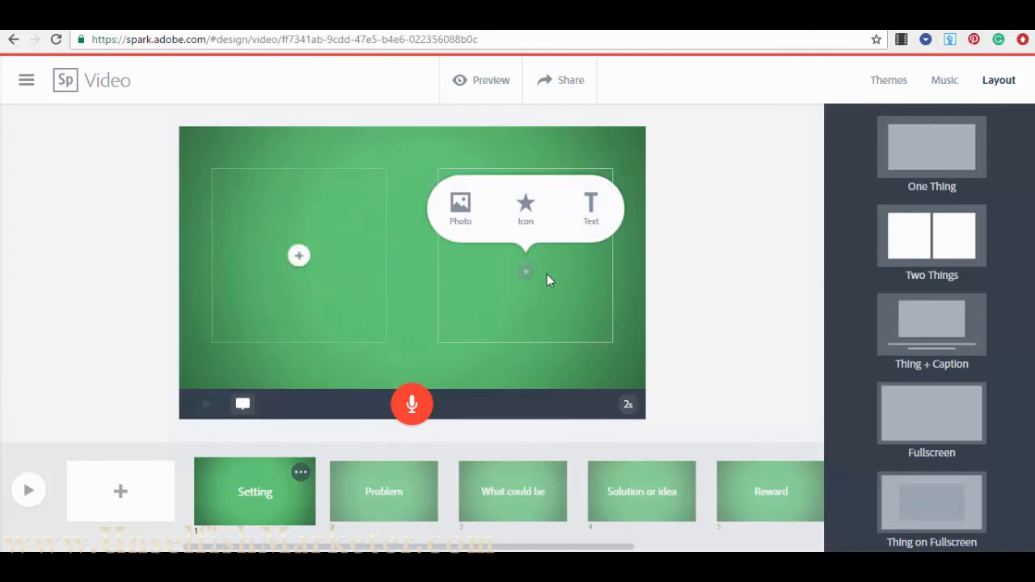
pyautogui.click(769, 344)
# - Try the caption, full-screen, background and One Thing layouts, then return to Two Things
pyautogui.click(927, 332)
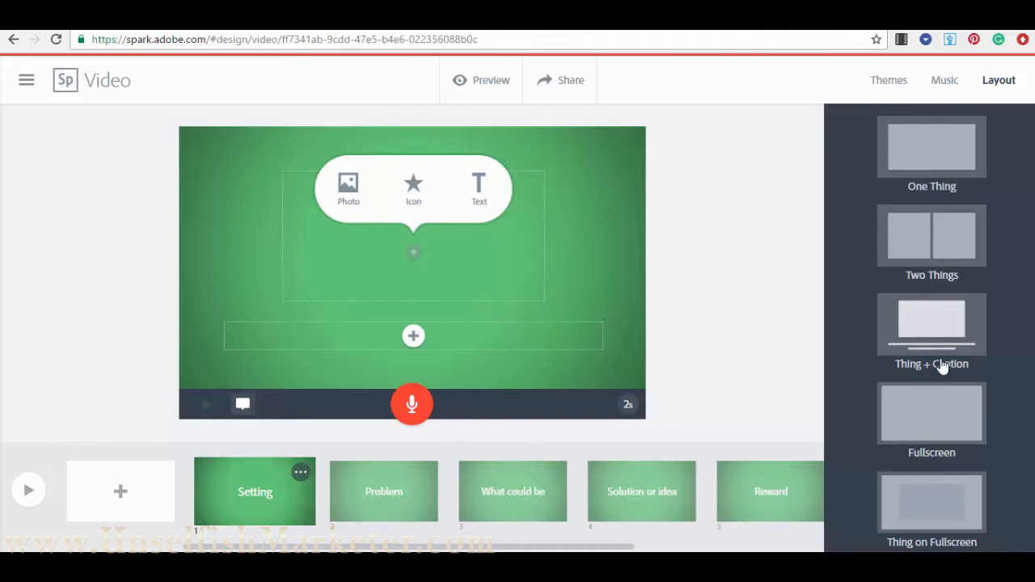
pyautogui.click(935, 423)
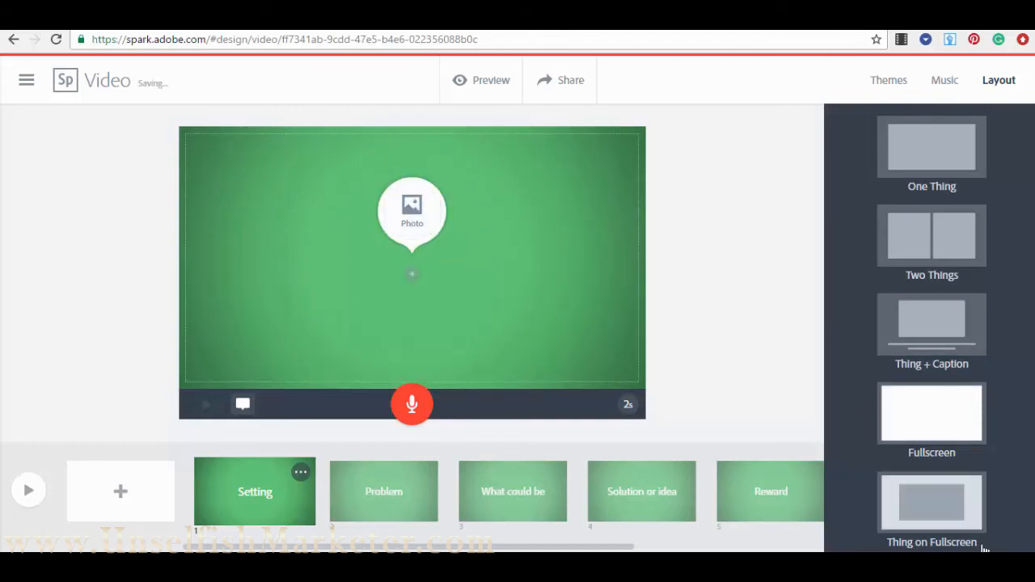
pyautogui.click(958, 507)
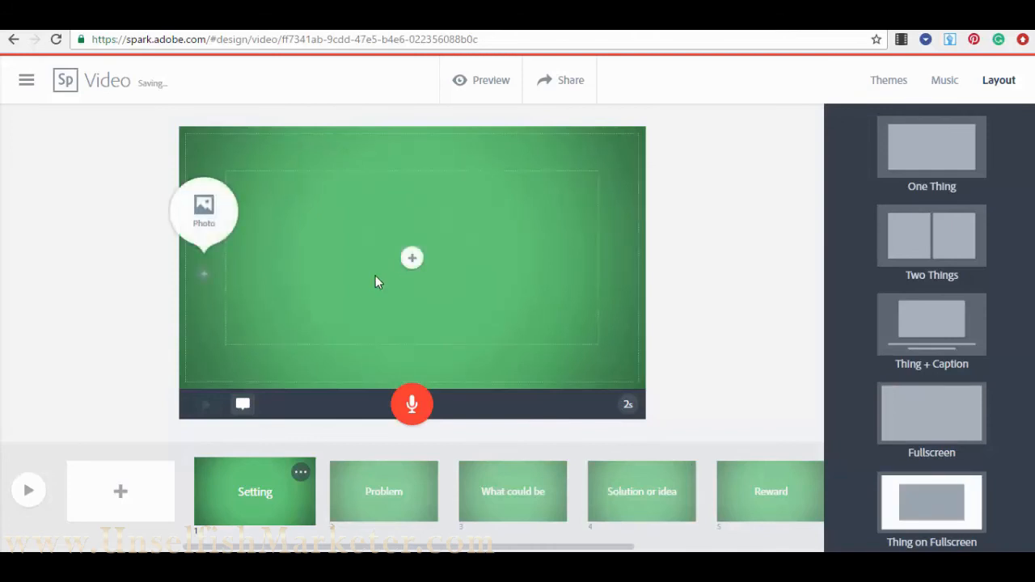
pyautogui.moveTo(409, 259)
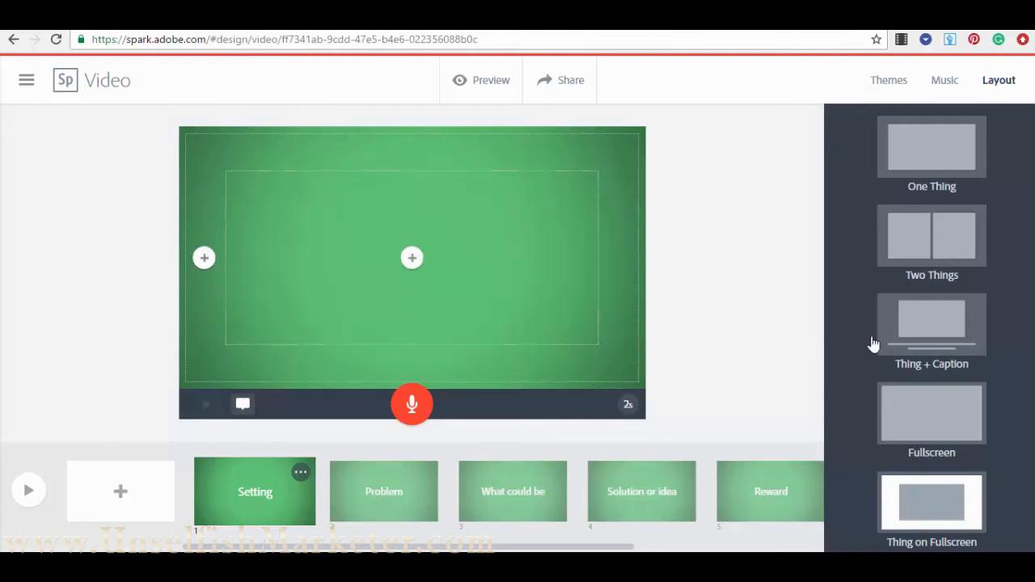
pyautogui.click(932, 151)
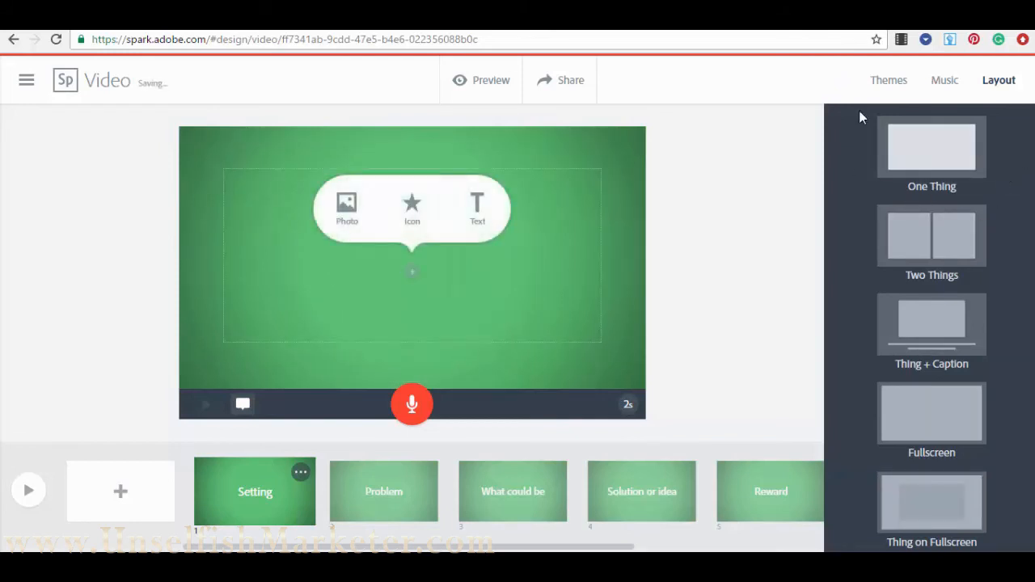
pyautogui.click(947, 245)
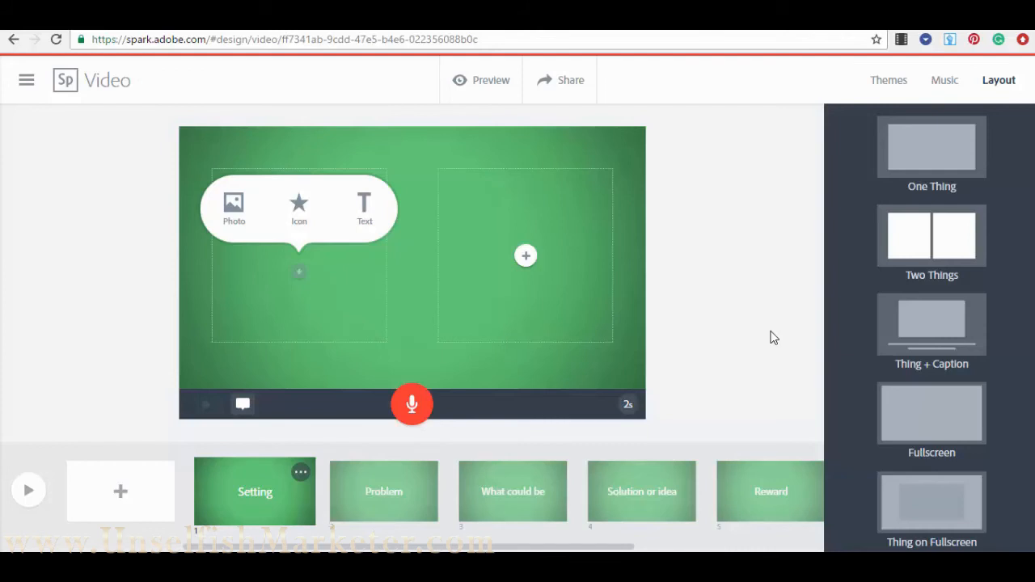
pyautogui.click(771, 323)
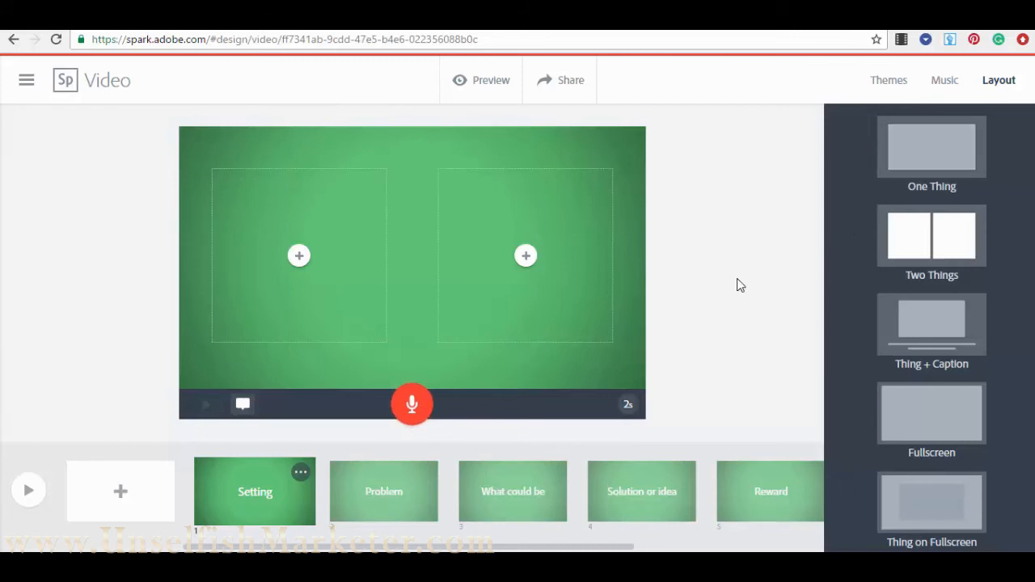
# - Select slides in the bottom slide strip
pyautogui.click(521, 507)
pyautogui.click(669, 490)
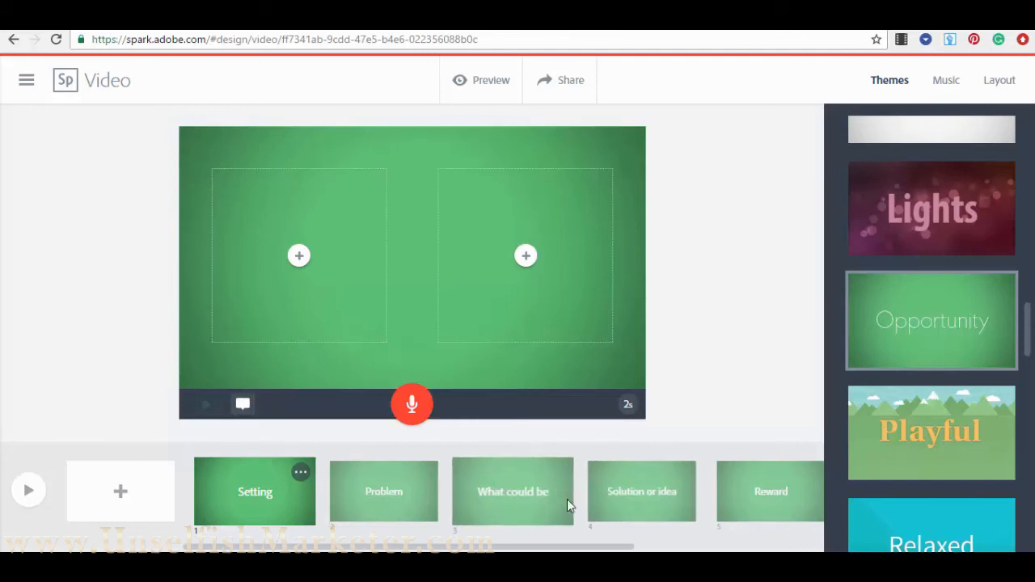
# - Delete the Solution or idea slide and the Reward slide
pyautogui.click(649, 487)
pyautogui.click(688, 472)
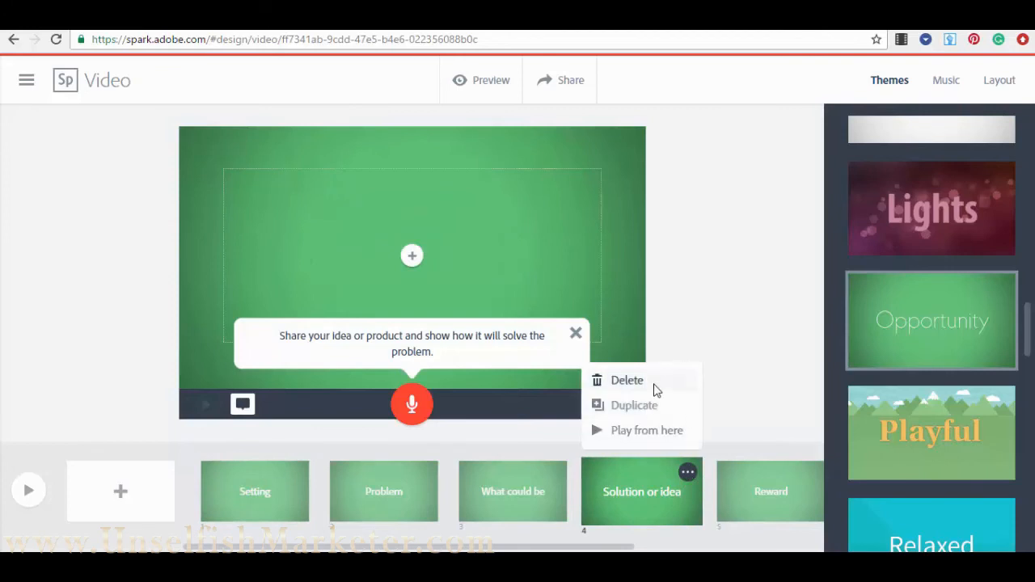
pyautogui.click(654, 386)
pyautogui.click(656, 437)
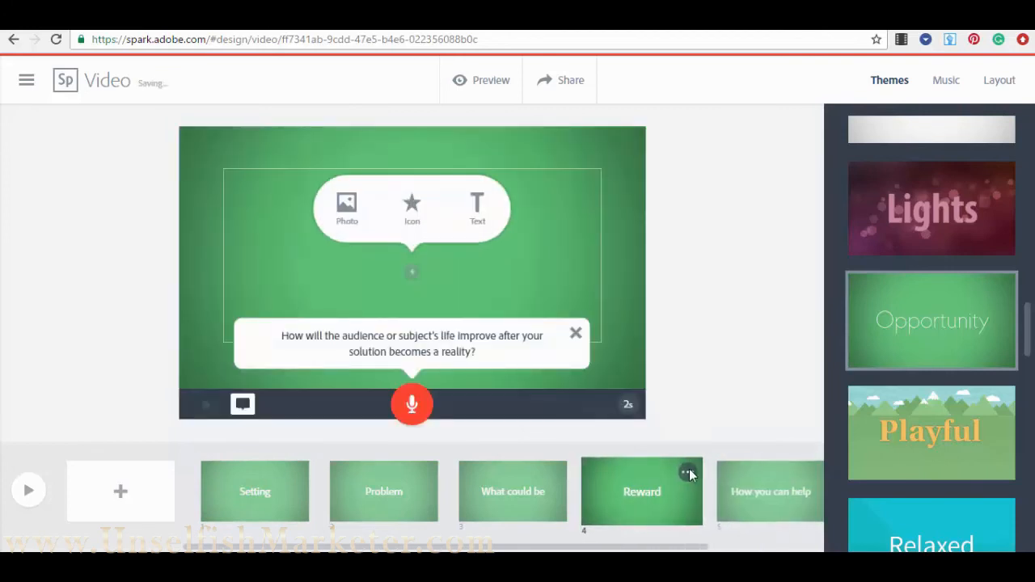
pyautogui.click(688, 471)
pyautogui.click(646, 387)
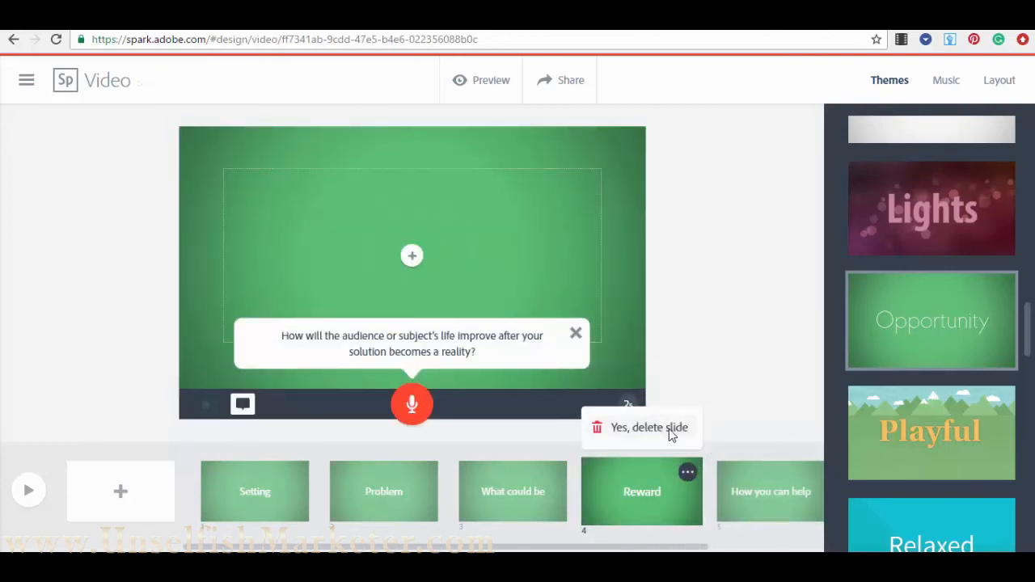
pyautogui.click(665, 428)
# - Delete the How you can help slide and the last remaining slide, then return to the Setting slide
pyautogui.click(688, 472)
pyautogui.click(672, 382)
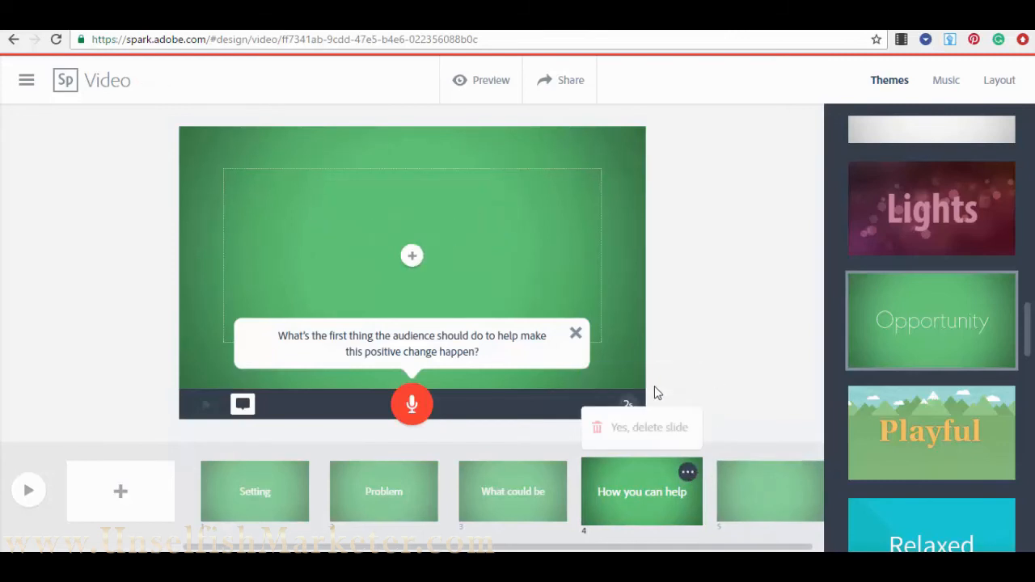
pyautogui.click(671, 432)
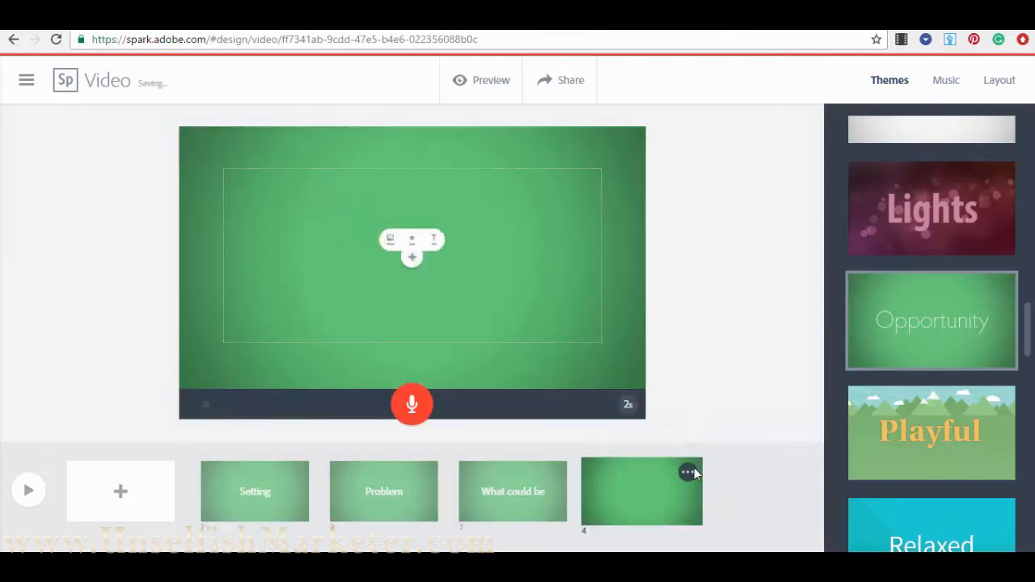
pyautogui.click(688, 472)
pyautogui.click(645, 384)
pyautogui.click(668, 428)
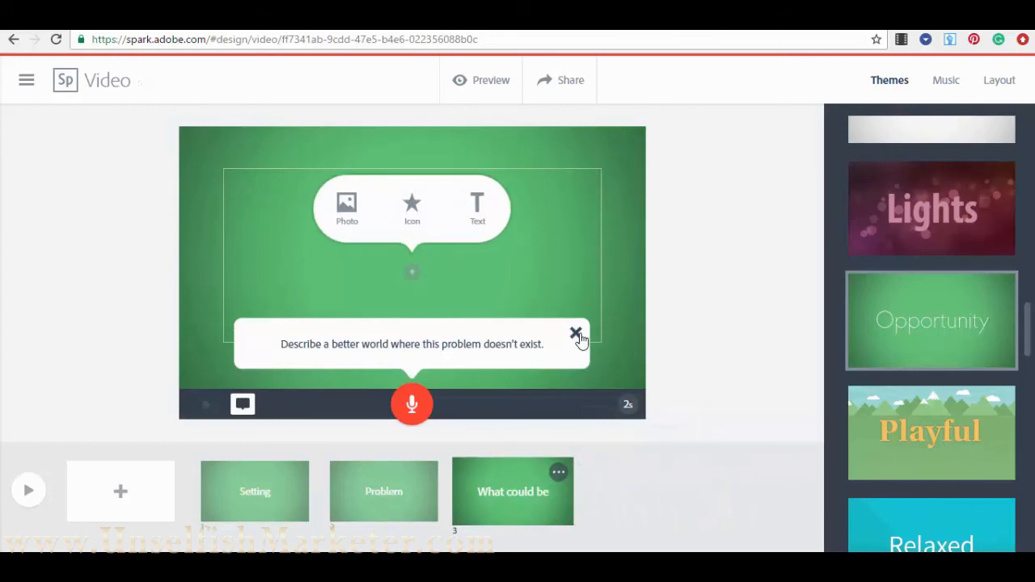
pyautogui.click(576, 333)
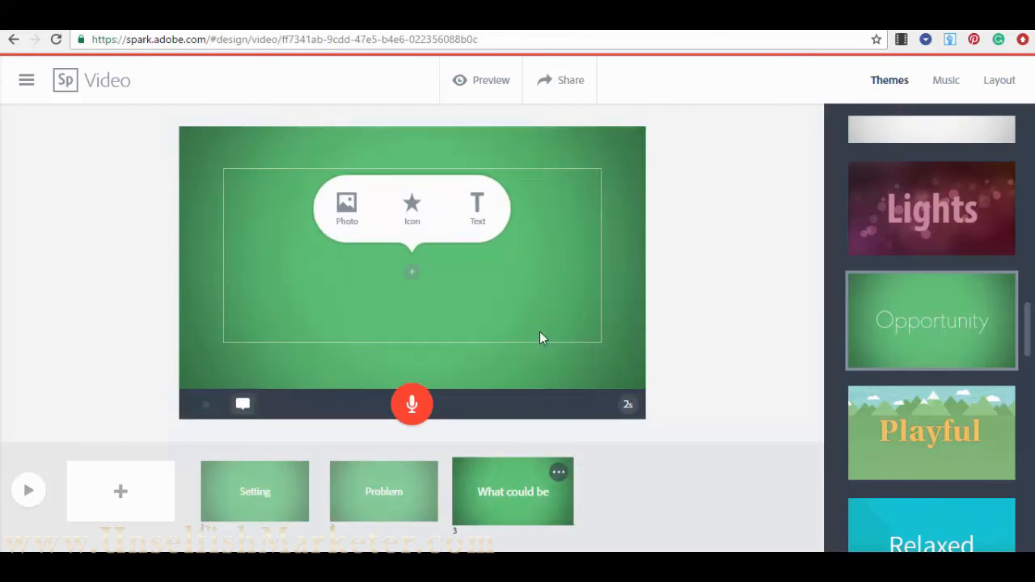
pyautogui.click(242, 483)
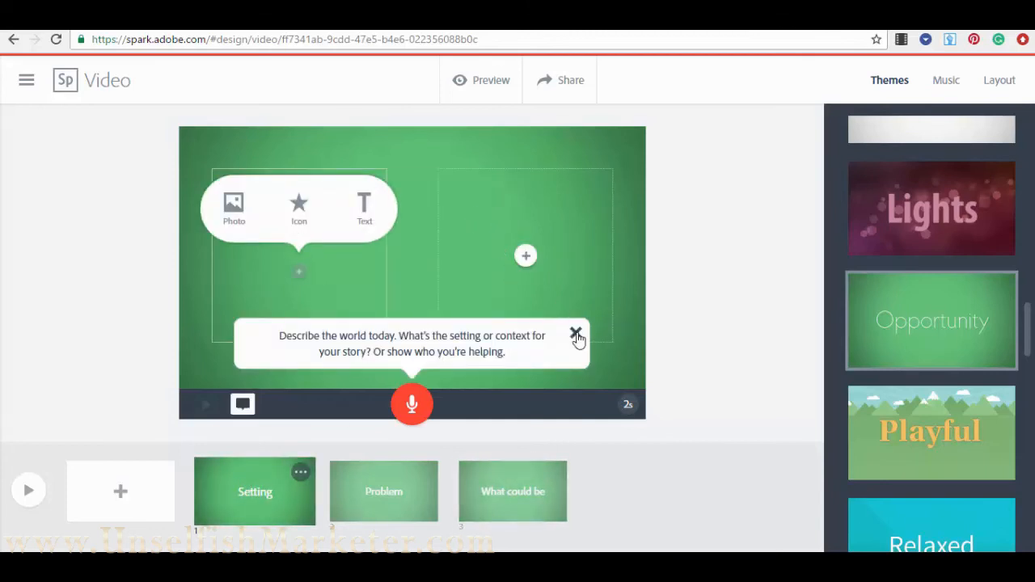
# - On the Setting slide's layout, add a text box reading 'Test 1' in the left column
pyautogui.click(576, 333)
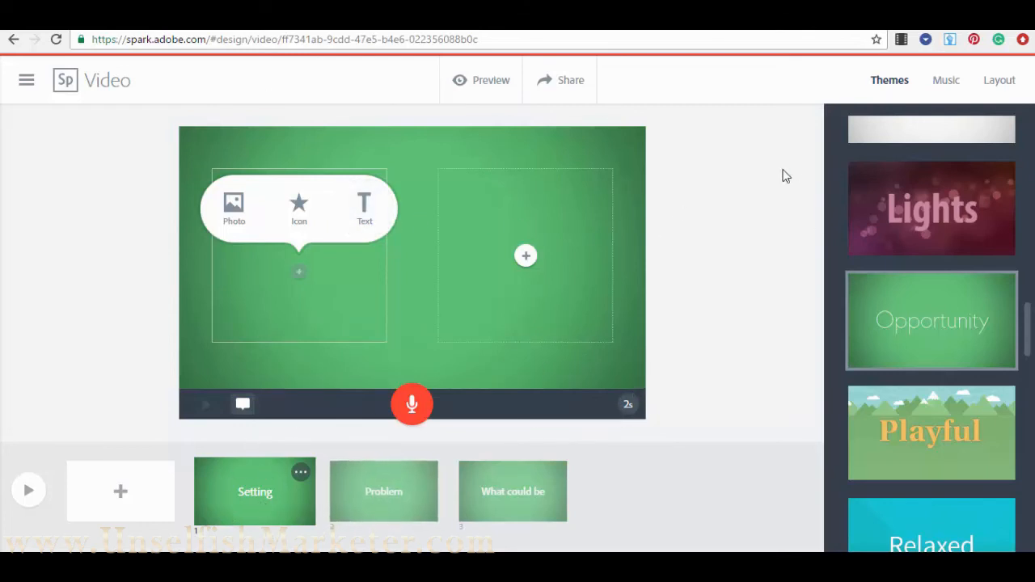
pyautogui.click(988, 92)
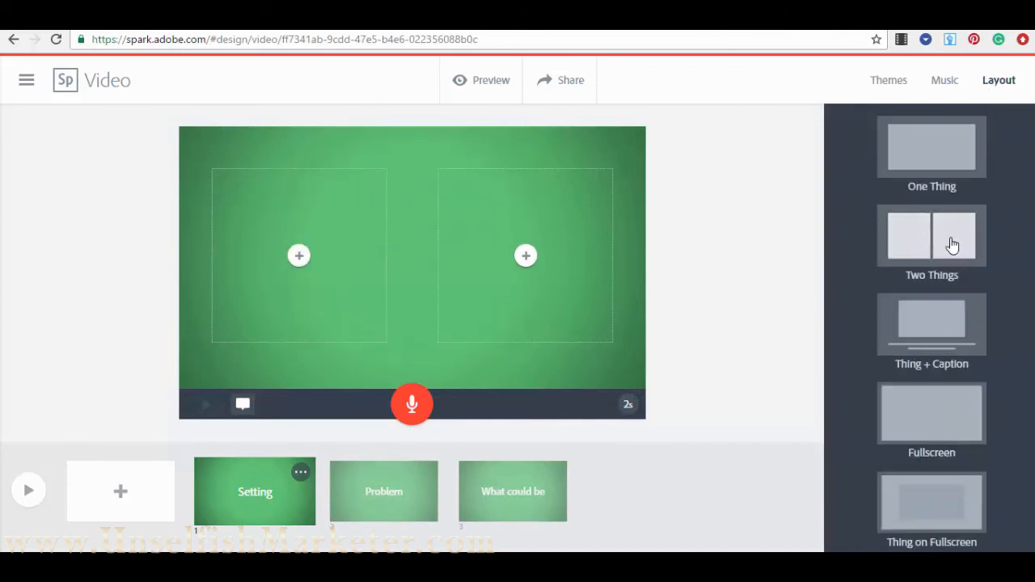
pyautogui.click(299, 256)
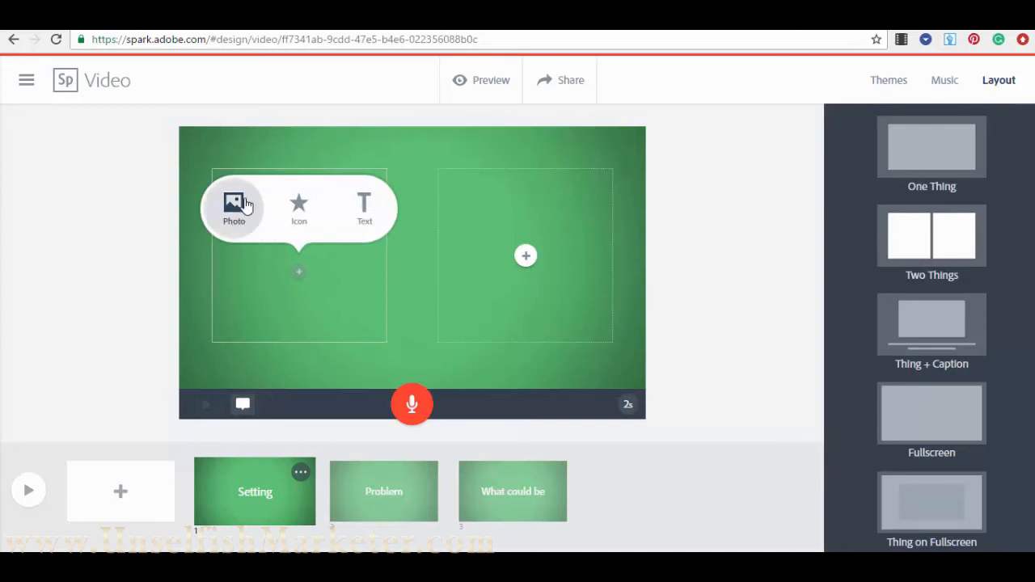
pyautogui.click(527, 254)
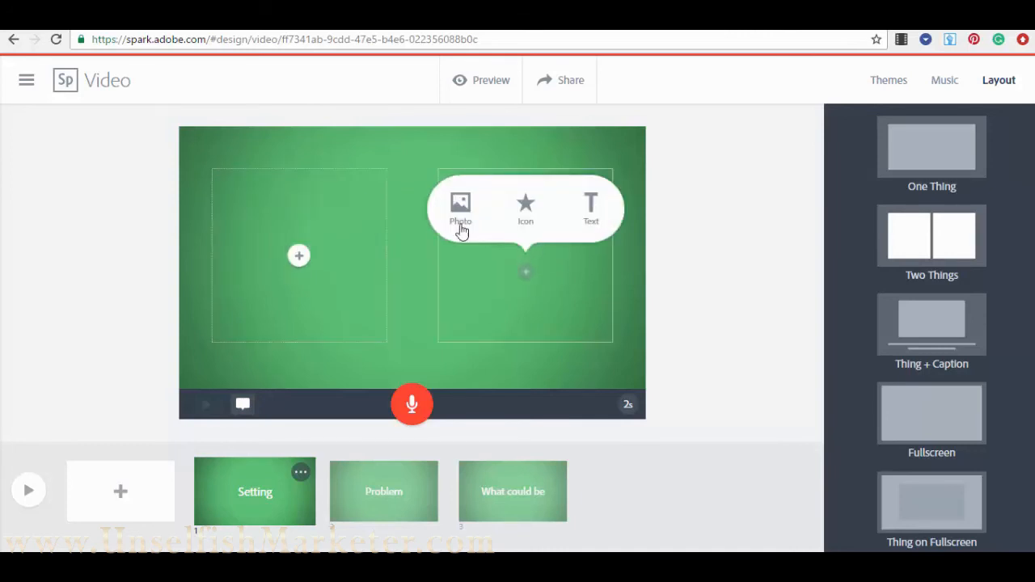
pyautogui.click(299, 254)
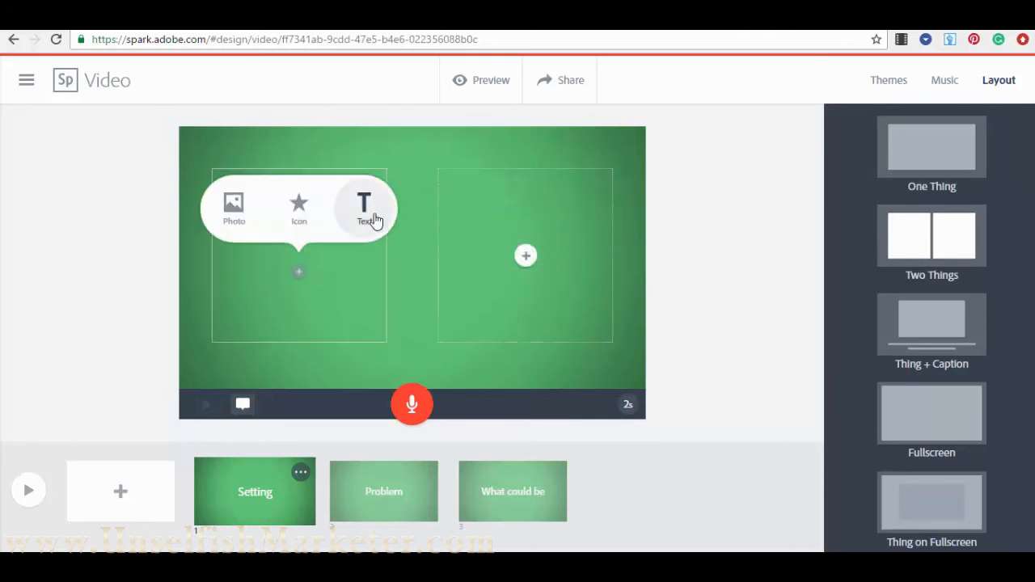
pyautogui.click(366, 214)
pyautogui.write('Te')
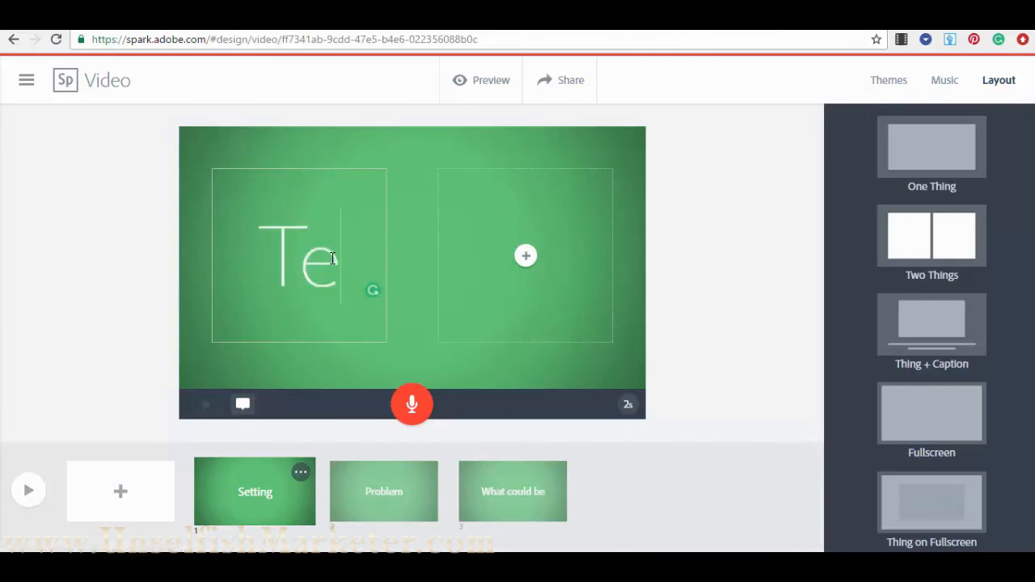
pyautogui.write('st 1')
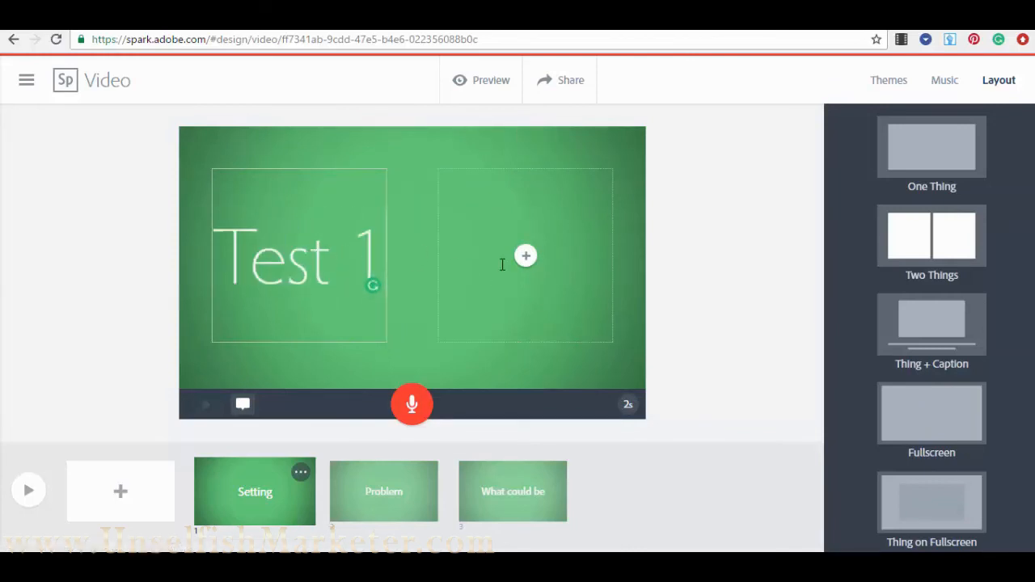
pyautogui.click(714, 261)
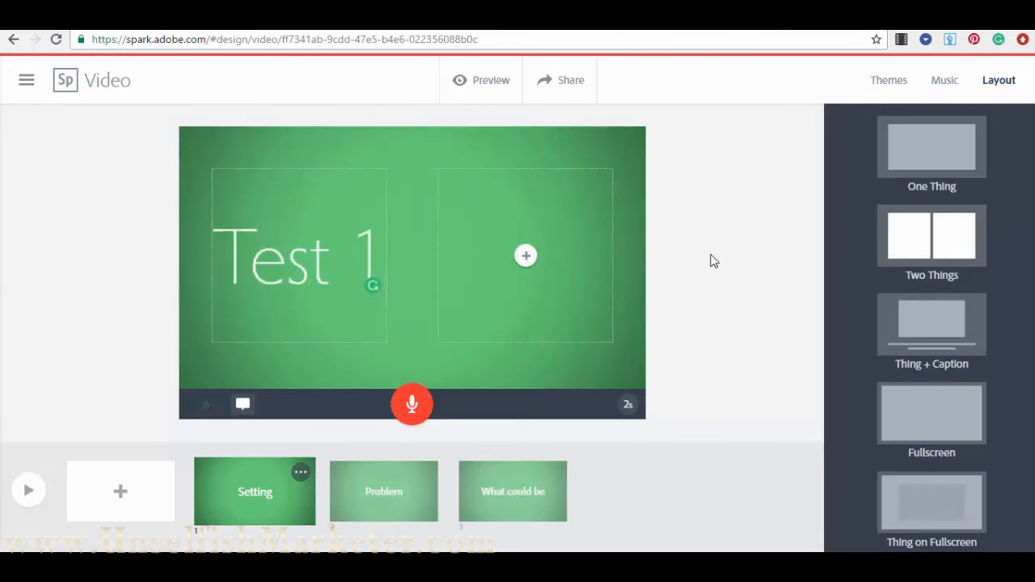
# - Search photos for 'crowd' and place the castle photo in the right column
pyautogui.click(525, 255)
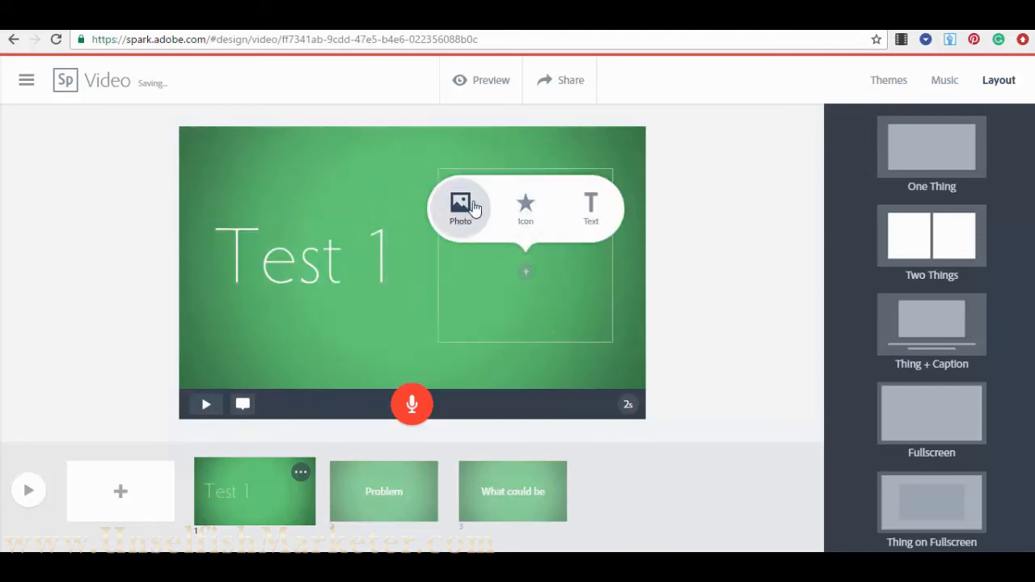
pyautogui.click(461, 207)
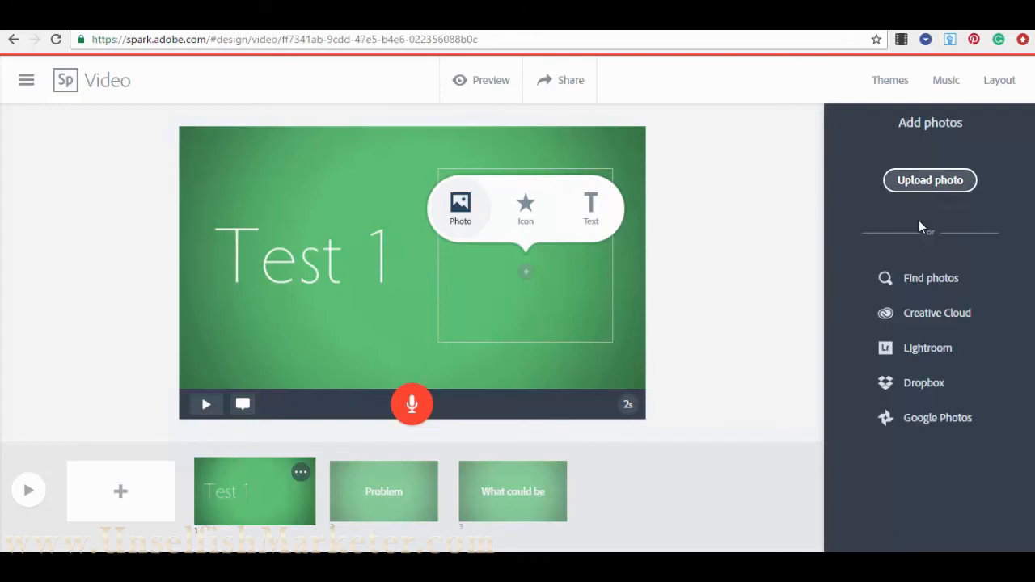
pyautogui.click(926, 280)
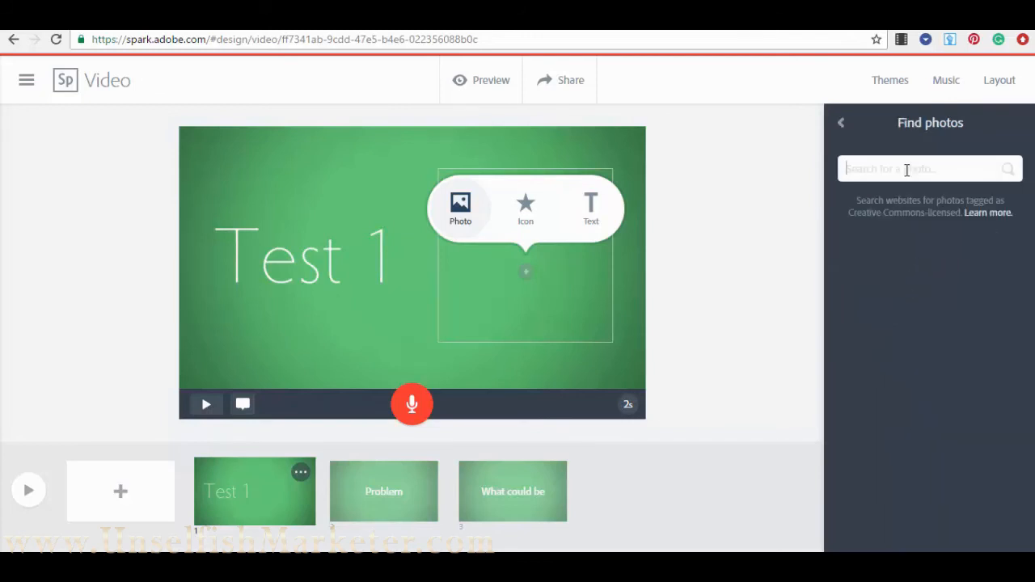
pyautogui.write('crowd')
pyautogui.press('Return')
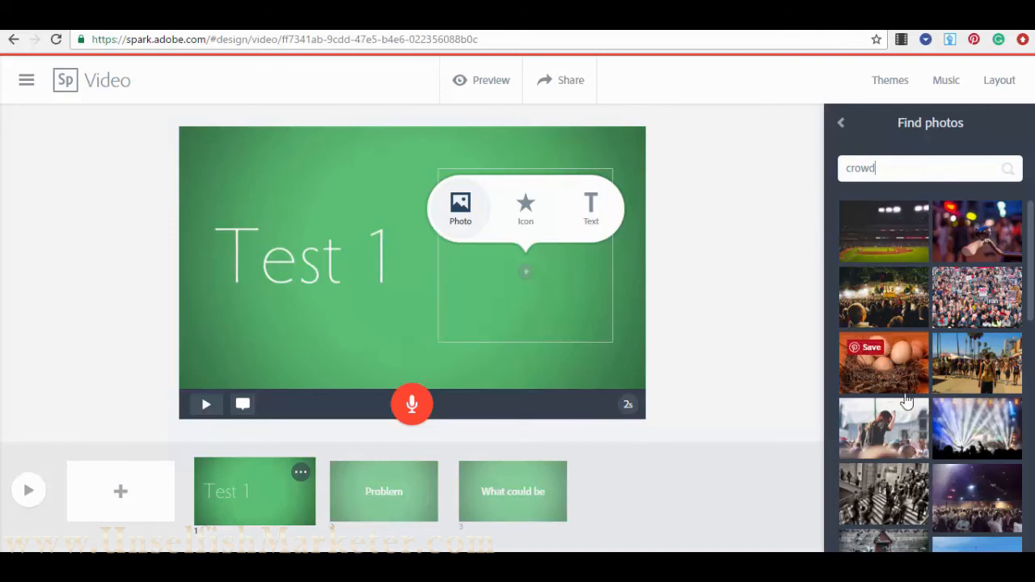
pyautogui.scroll(-2, 908, 402)
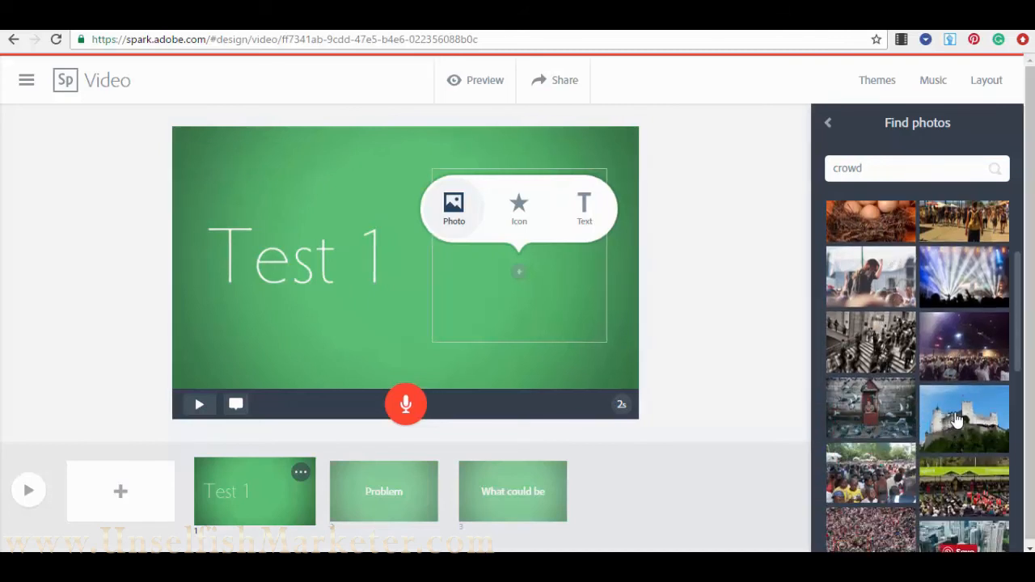
pyautogui.click(957, 420)
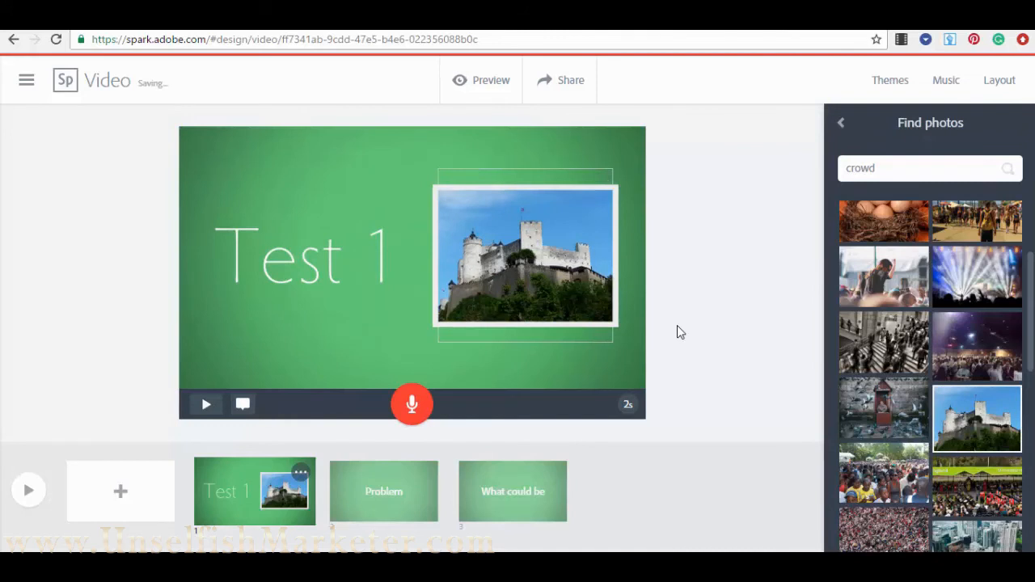
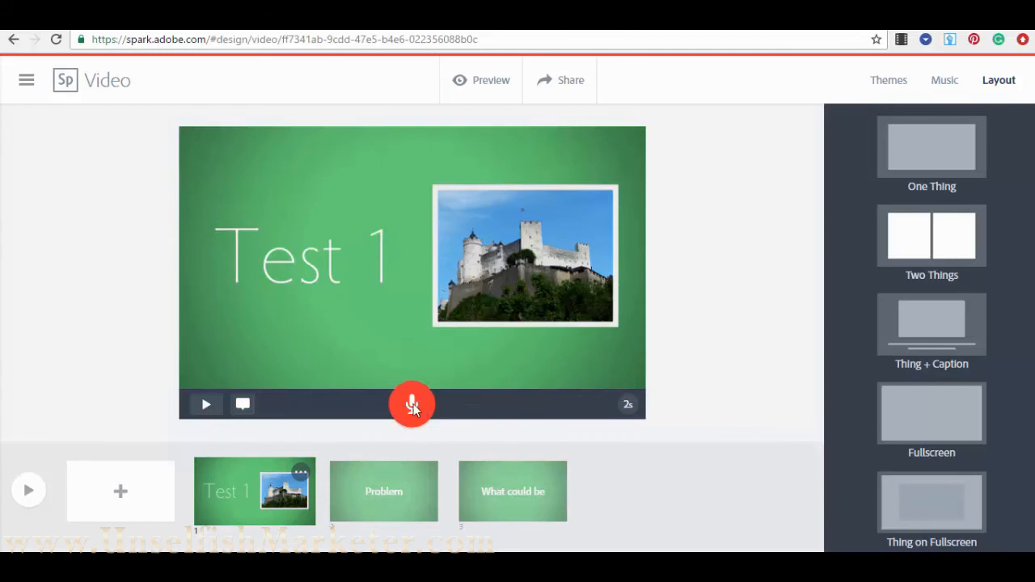
# - Record a 4-second voice narration on the Test 1 slide and play it back to check
pyautogui.moveTo(413, 404); pyautogui.dragTo(414, 404)
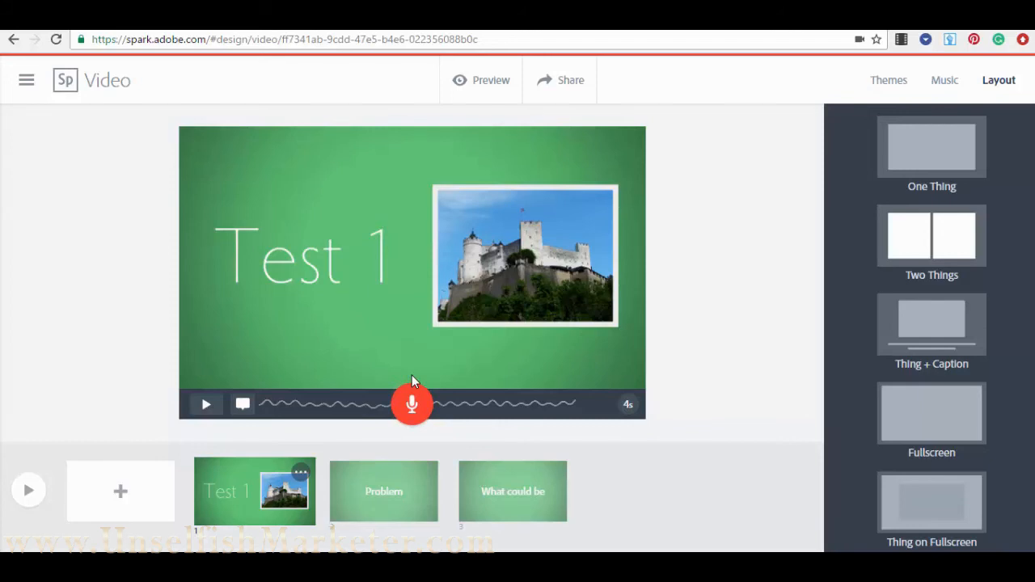
pyautogui.click(207, 406)
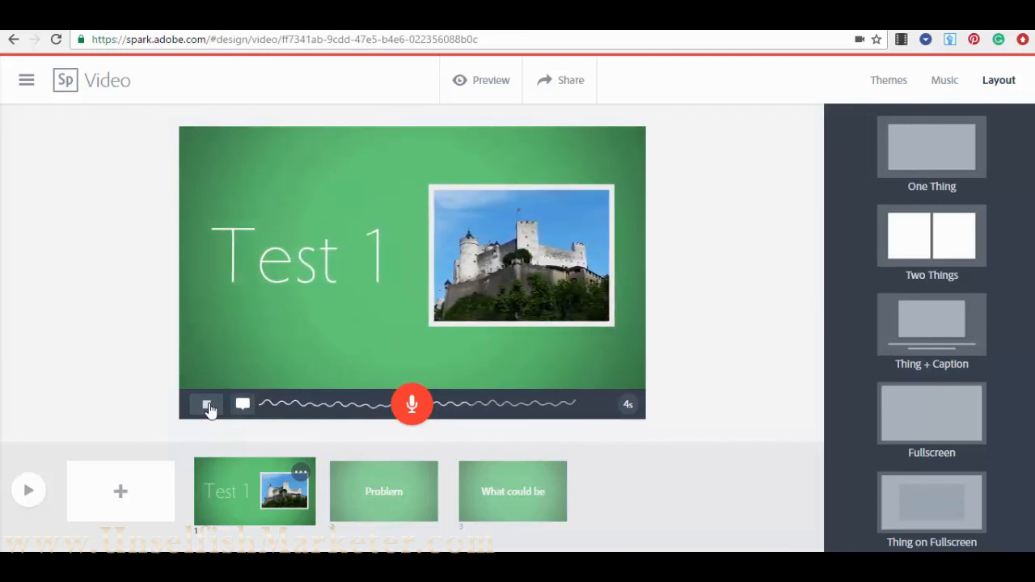
pyautogui.click(208, 407)
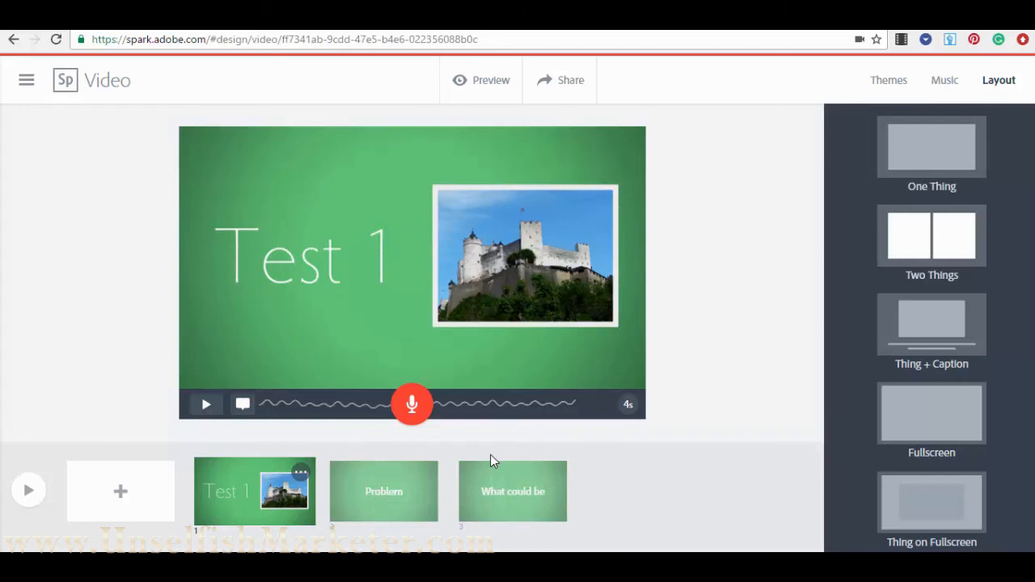
# - Give the Problem slide the Two Things layout with the text 'Test 5' in its right half
pyautogui.click(392, 488)
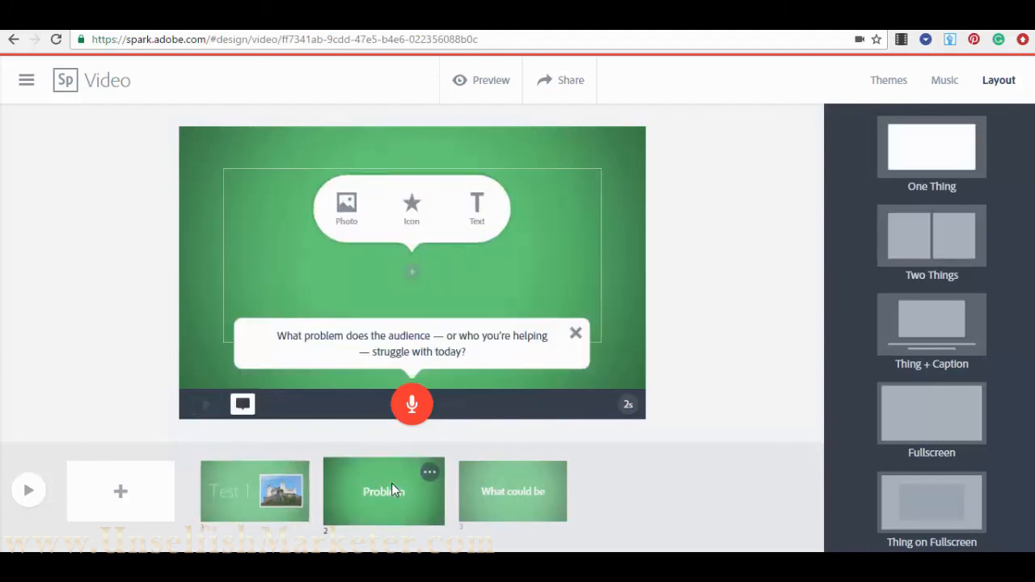
pyautogui.click(575, 334)
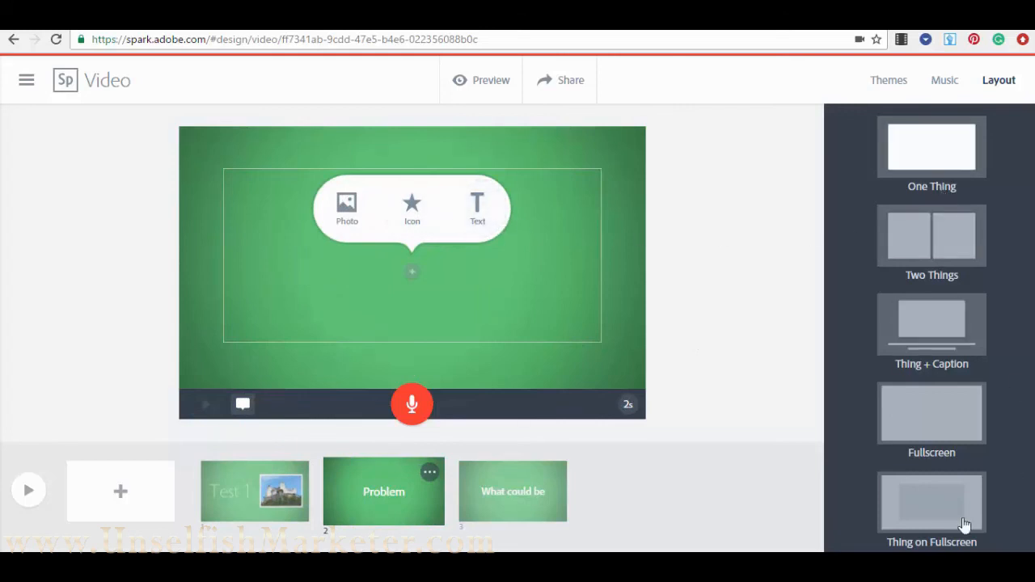
pyautogui.click(921, 243)
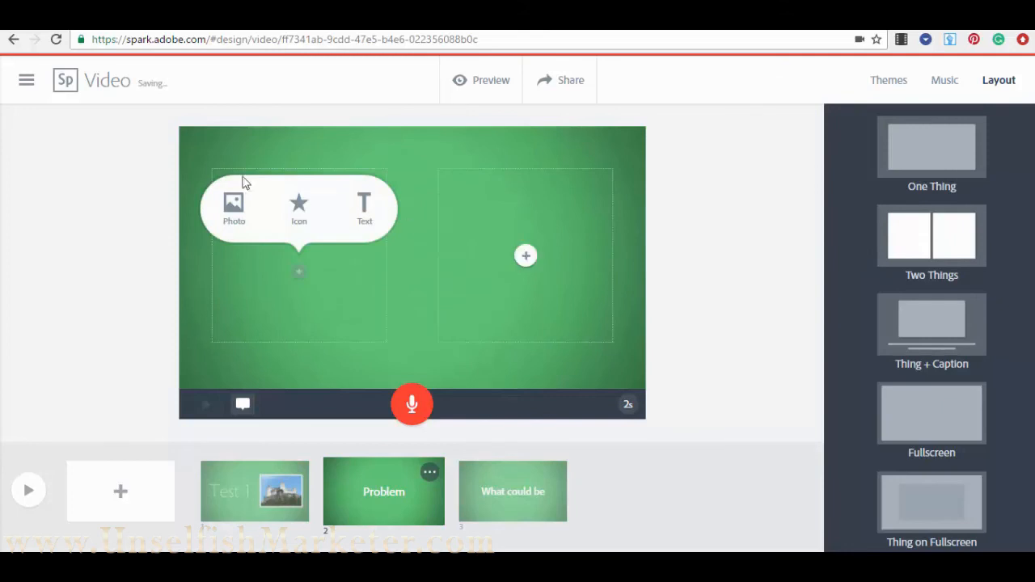
pyautogui.click(529, 257)
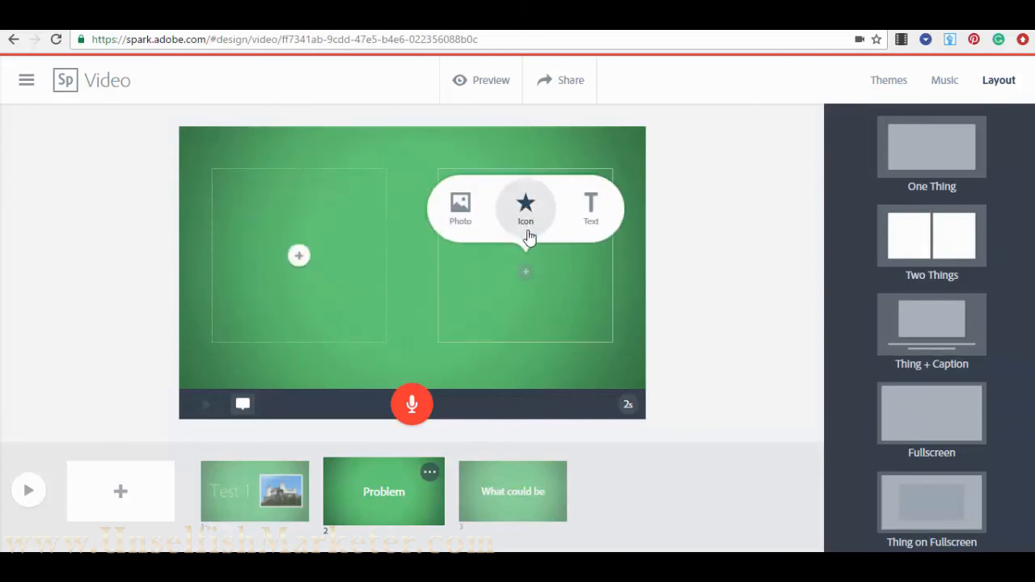
pyautogui.click(588, 205)
pyautogui.write('T')
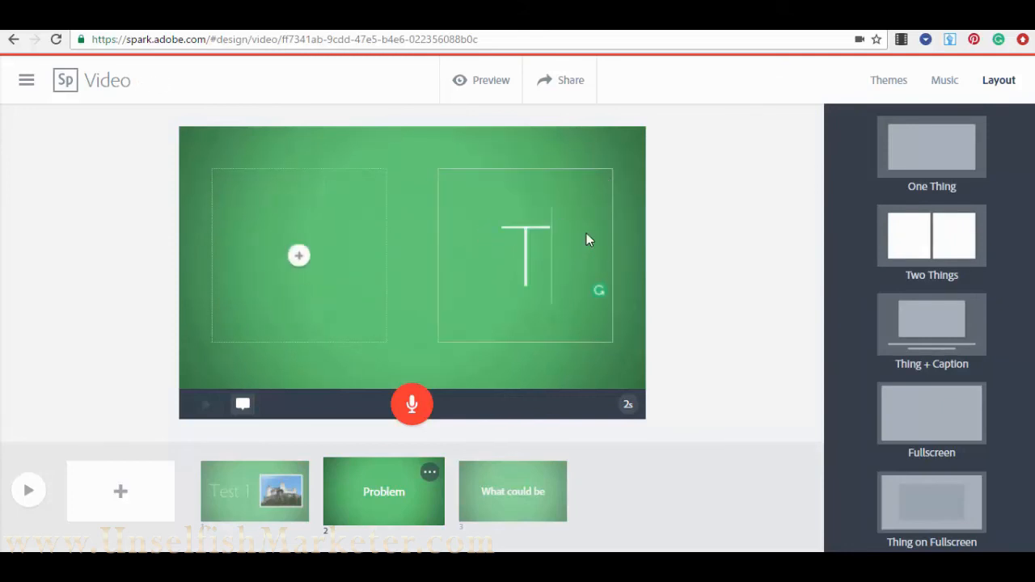
pyautogui.write('est 5')
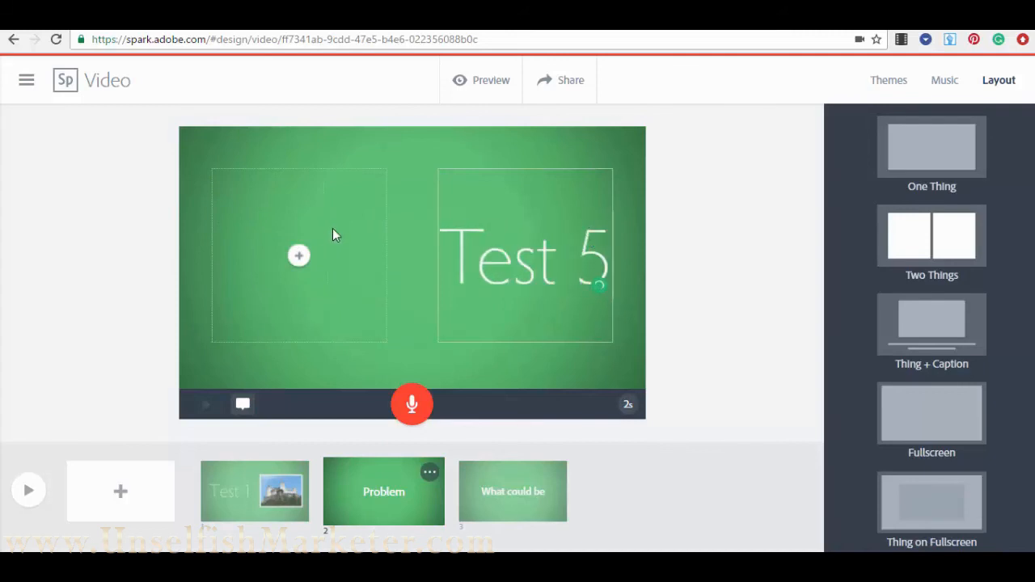
pyautogui.click(292, 256)
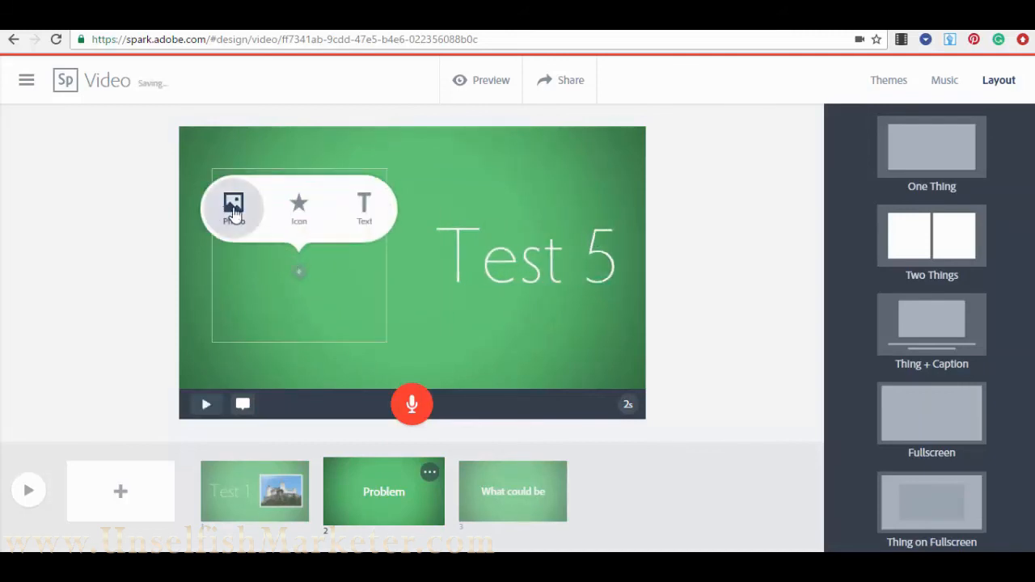
# - Search icons for 'city' and place a white skyline icon in the second slide's left half
pyautogui.click(300, 209)
pyautogui.write('crowd')
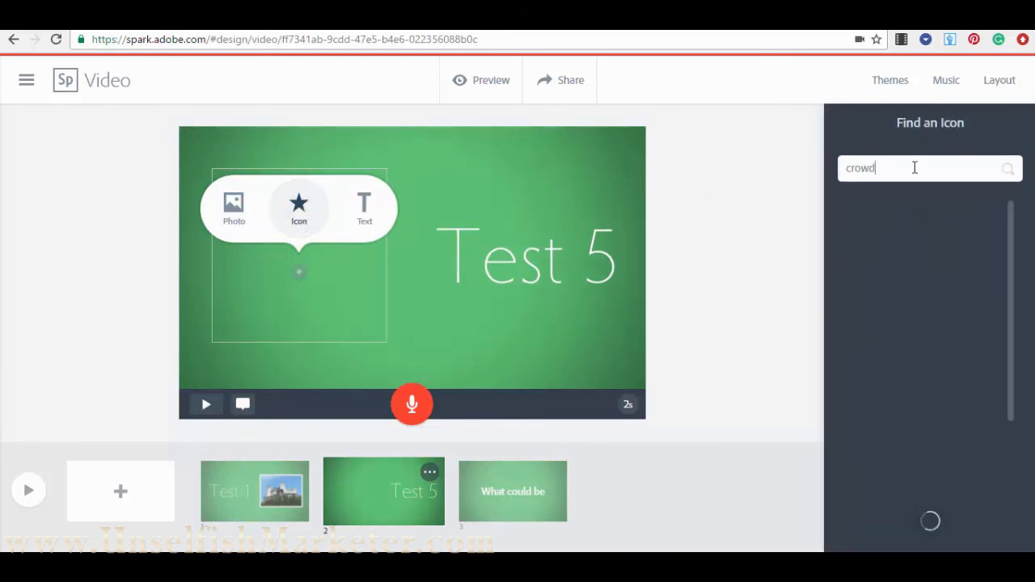
pyautogui.moveTo(913, 166); pyautogui.dragTo(841, 171)
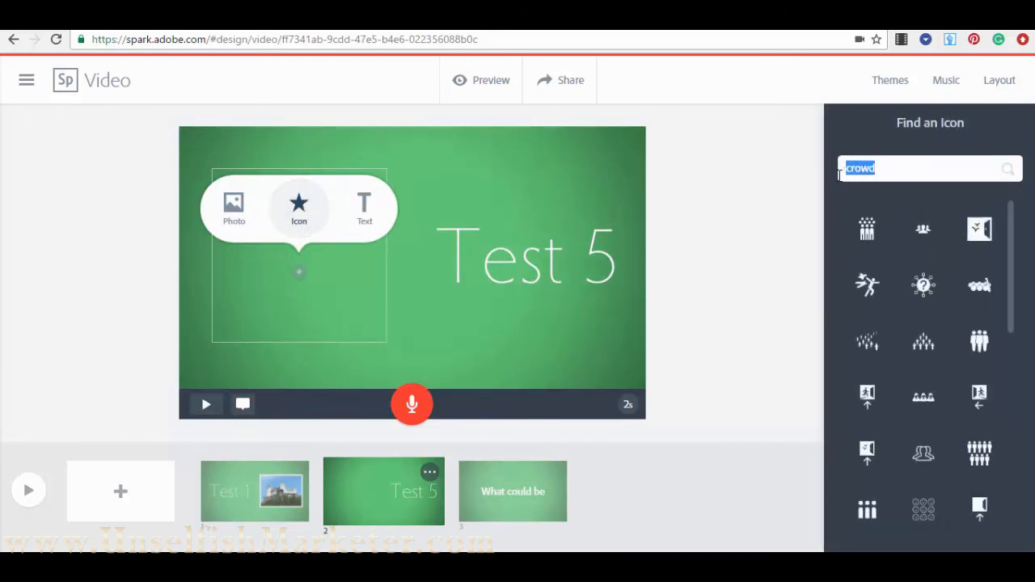
pyautogui.press('BackSpace')
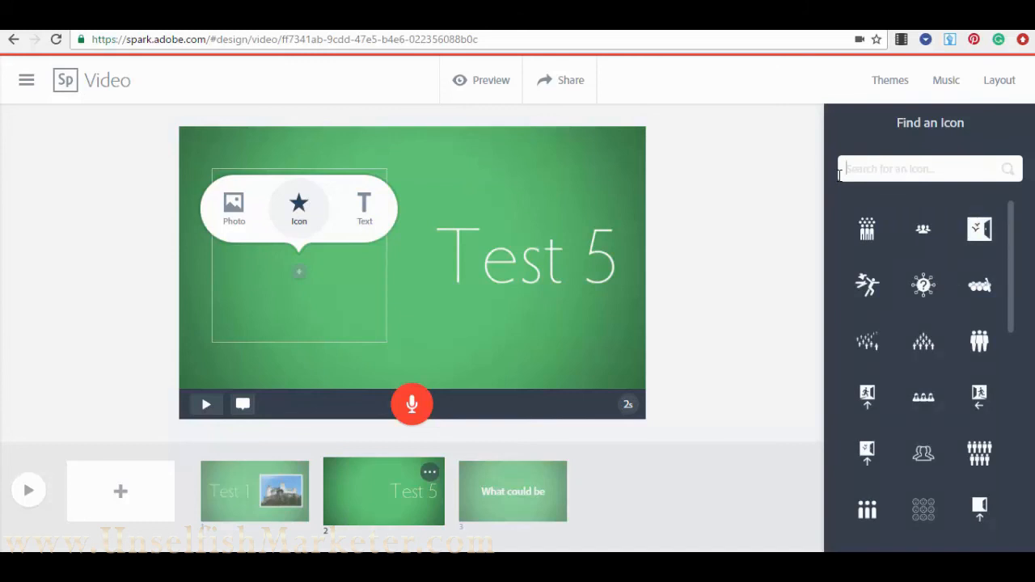
pyautogui.write('cl')
pyautogui.write('ty')
pyautogui.press('Return')
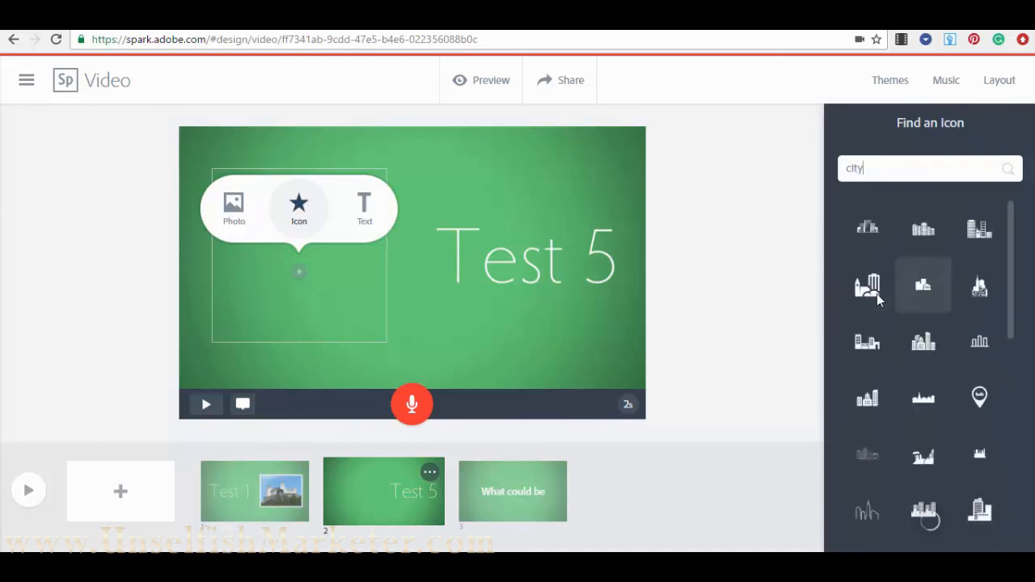
pyautogui.moveTo(1010, 268); pyautogui.dragTo(1014, 404)
pyautogui.scroll(-2, 991, 453)
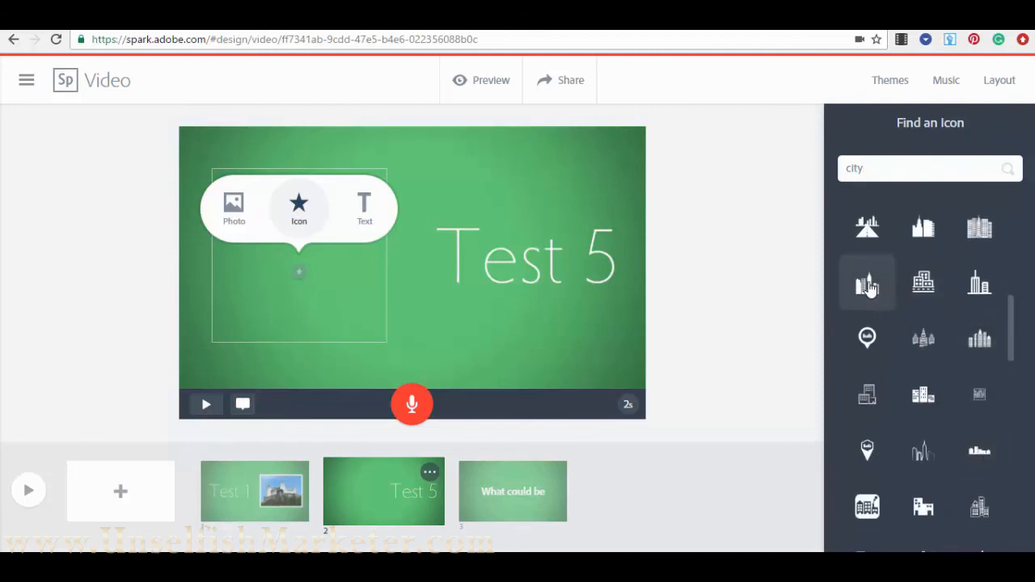
pyautogui.click(869, 296)
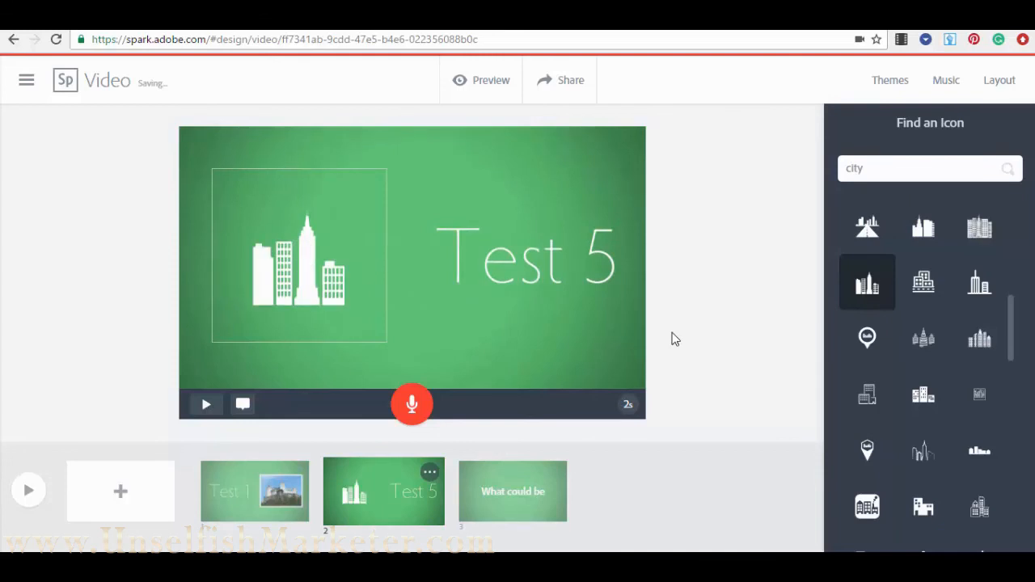
pyautogui.click(297, 271)
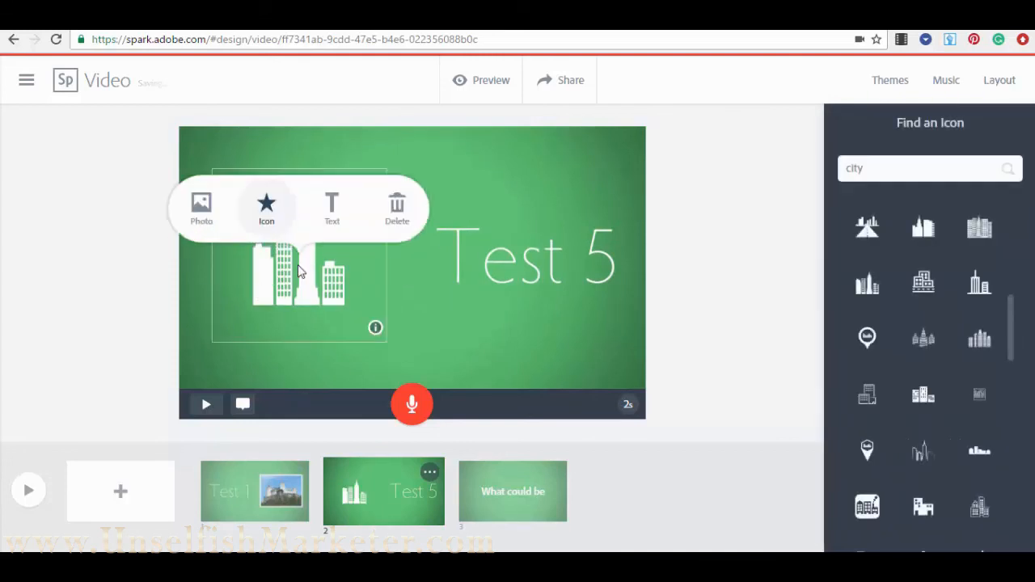
pyautogui.click(740, 344)
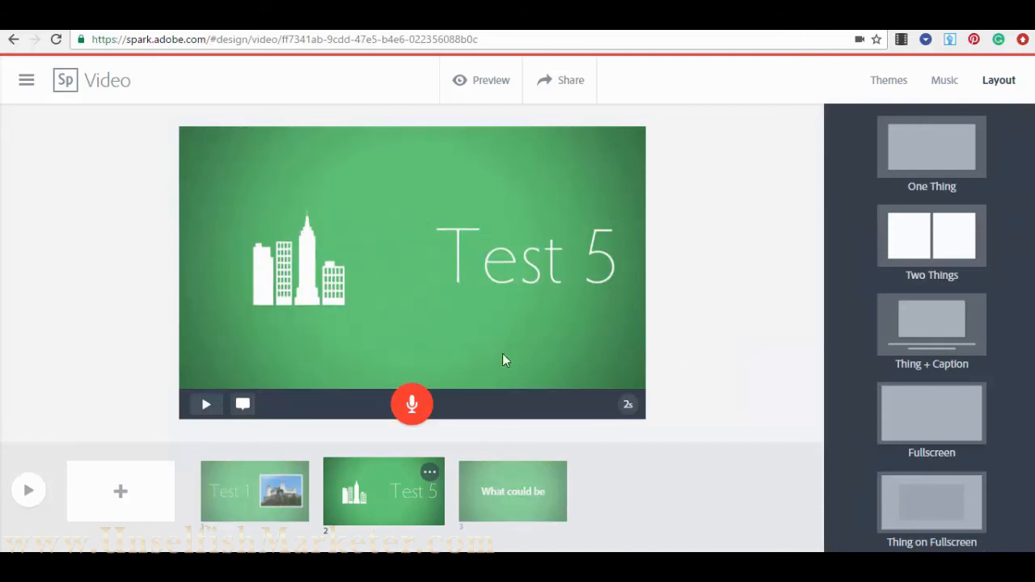
# - On the What could be slide, search photos for 'city' and place the night city photo
pyautogui.click(510, 486)
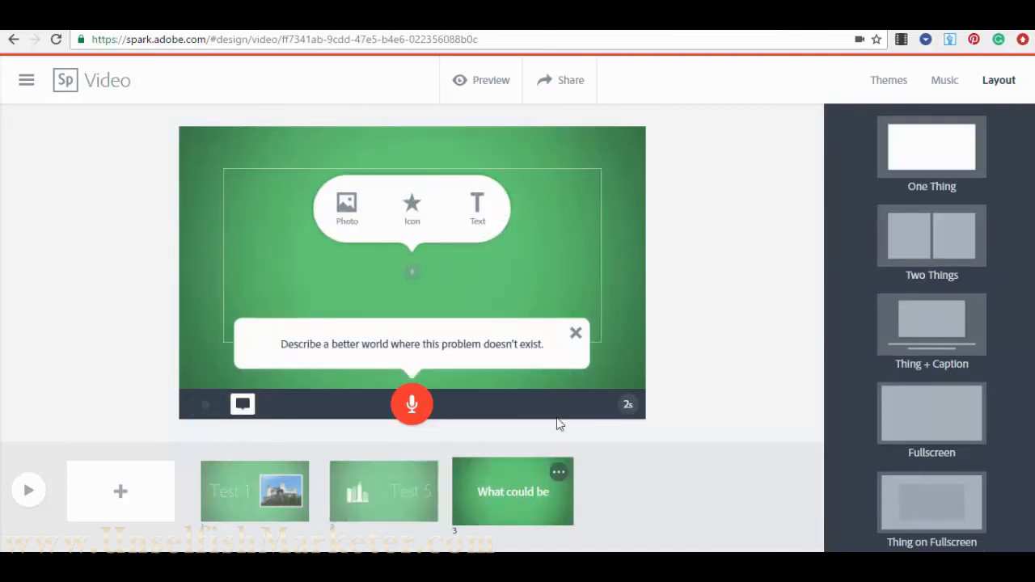
pyautogui.click(478, 207)
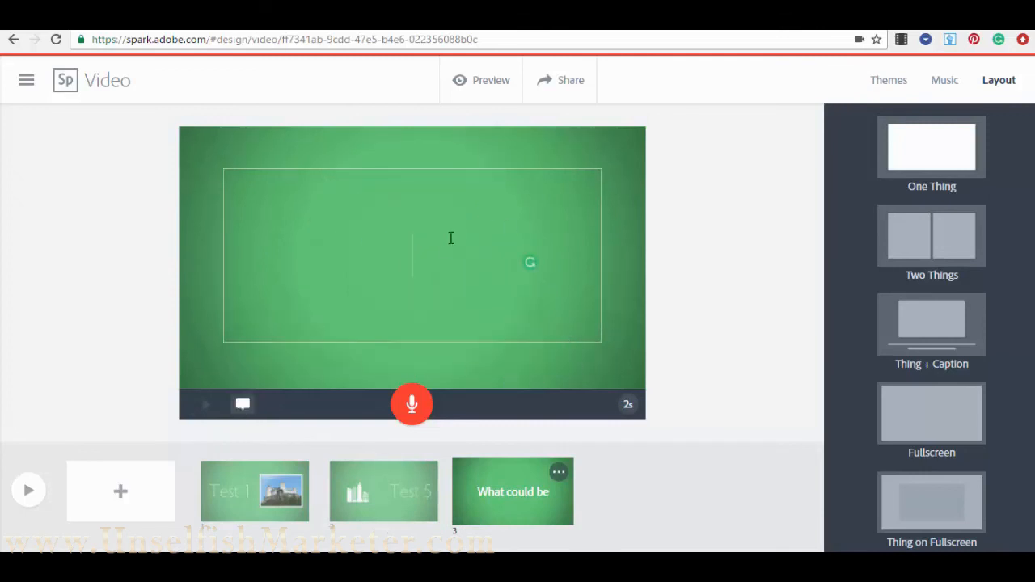
pyautogui.click(686, 303)
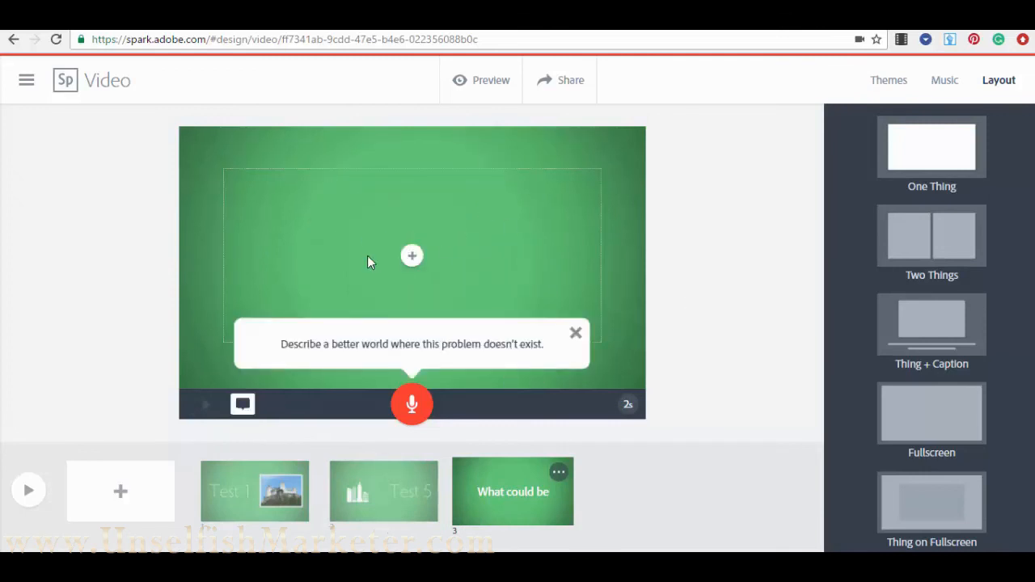
pyautogui.click(575, 333)
pyautogui.click(412, 256)
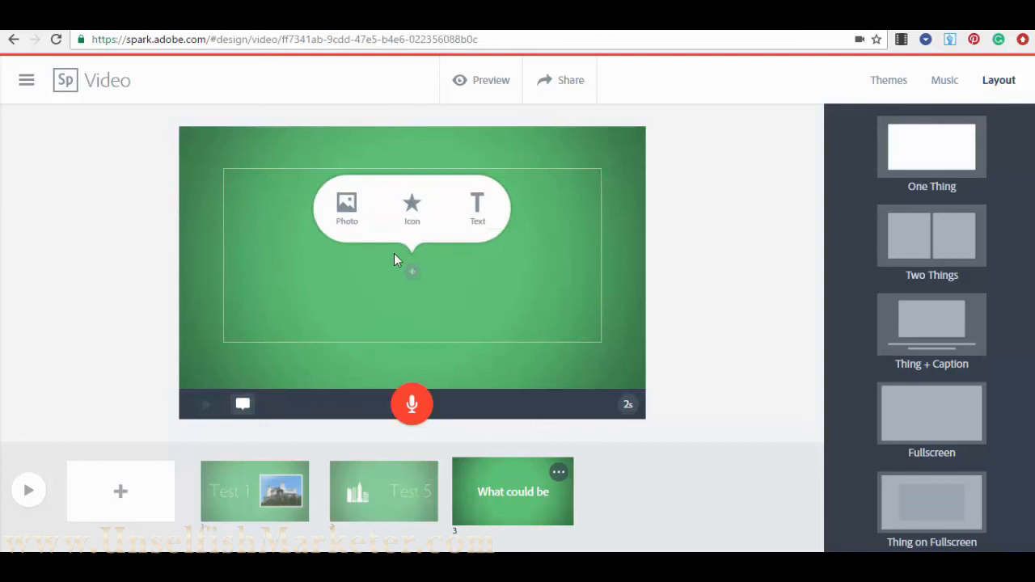
pyautogui.click(346, 207)
pyautogui.write('city')
pyautogui.press('Return')
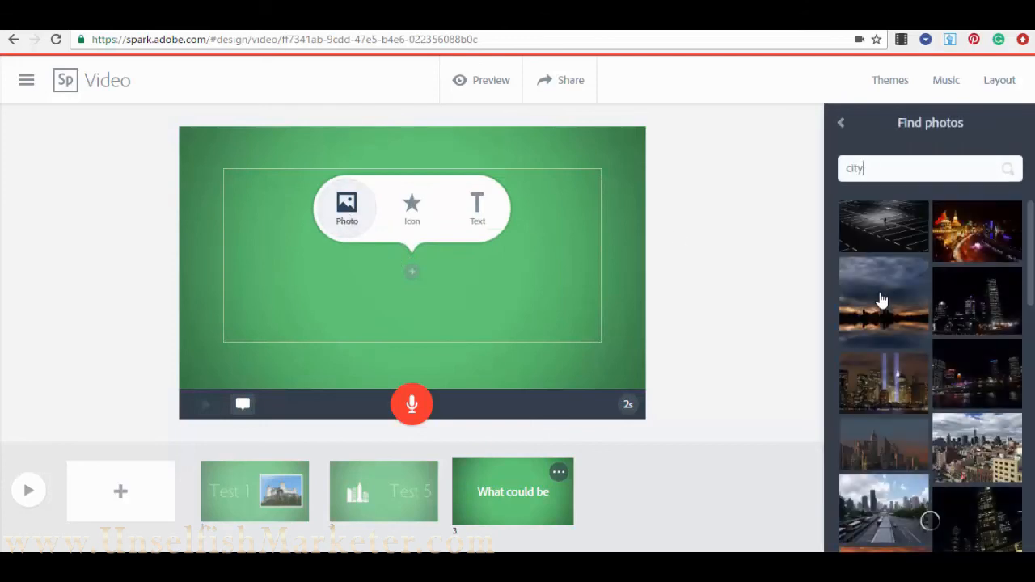
pyautogui.click(983, 321)
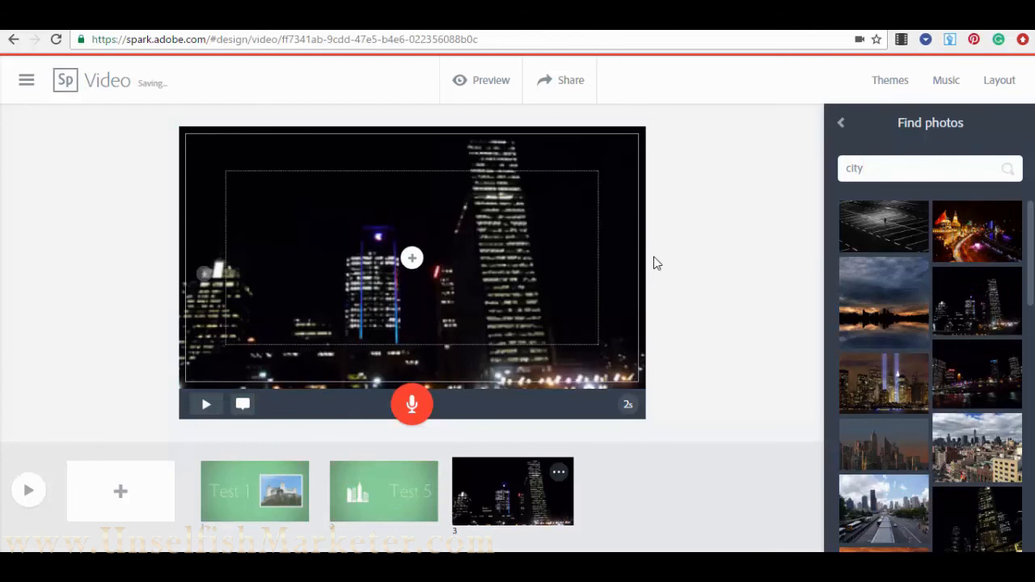
# - Add a large white city skyline icon on top of the night city photo
pyautogui.click(414, 257)
pyautogui.click(412, 257)
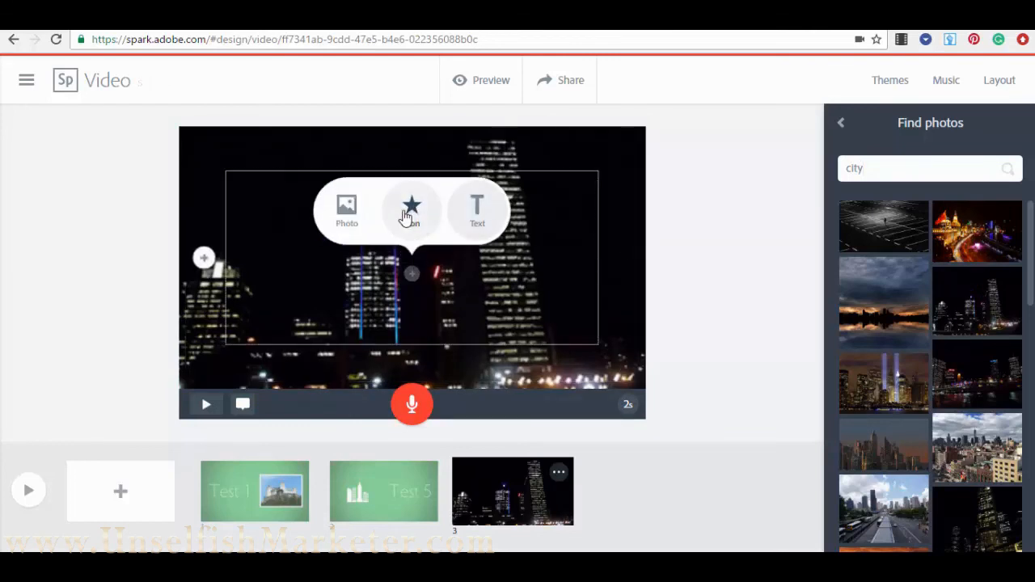
pyautogui.click(412, 211)
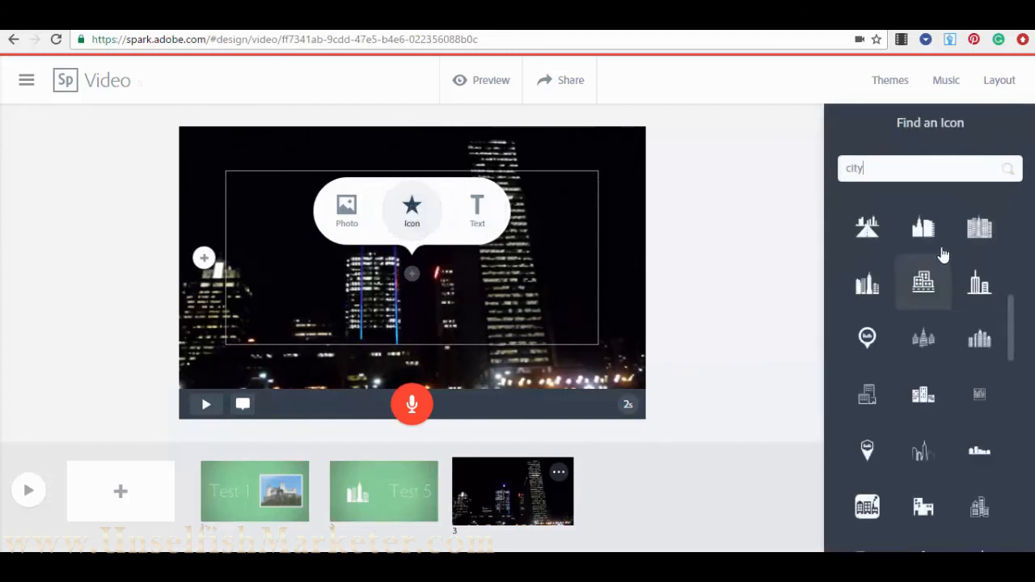
pyautogui.click(927, 231)
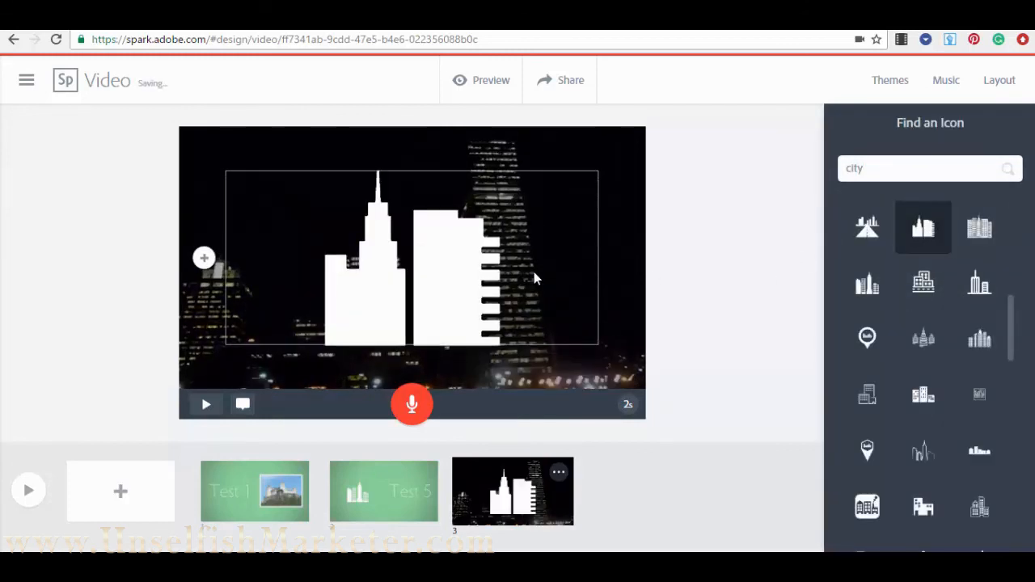
pyautogui.click(287, 489)
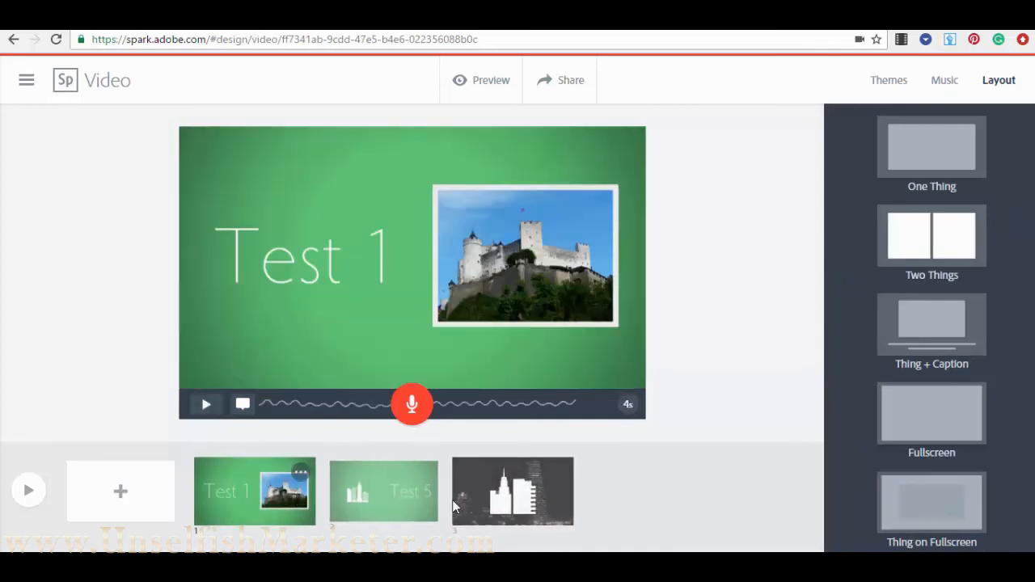
# - Switch the third slide to the One Thing layout, then bring up the Music options
pyautogui.click(518, 492)
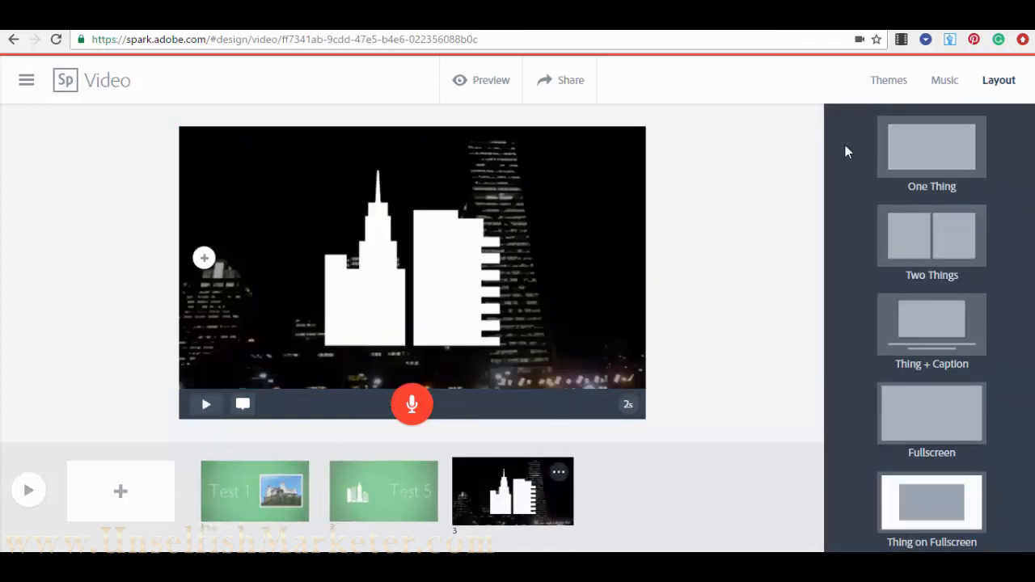
pyautogui.click(917, 158)
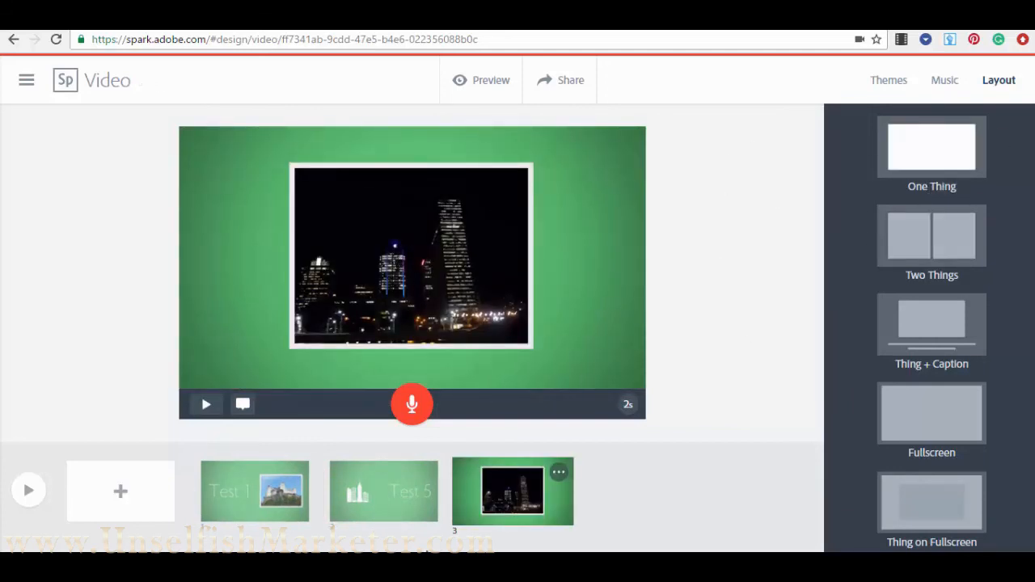
pyautogui.click(377, 497)
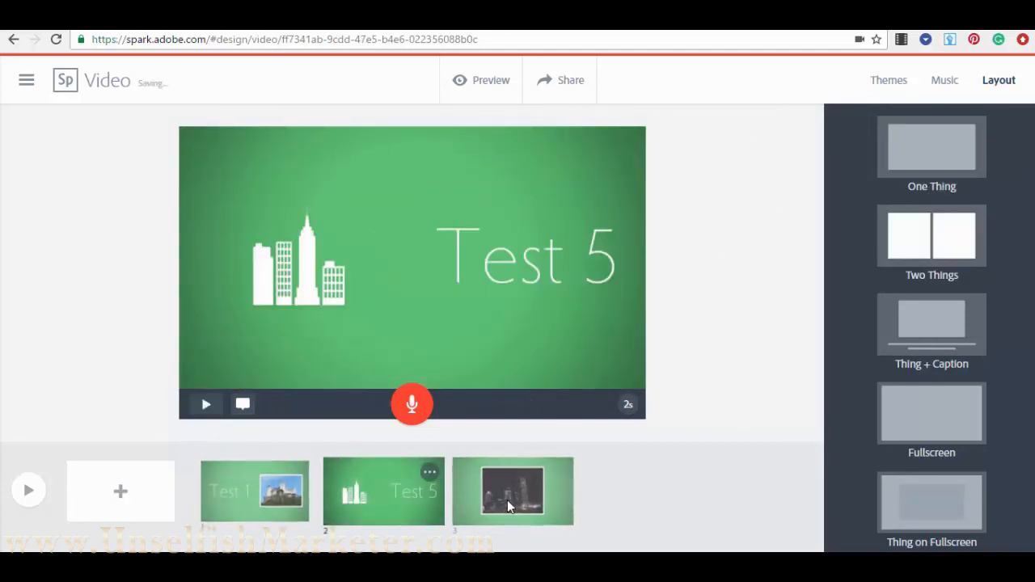
pyautogui.click(507, 500)
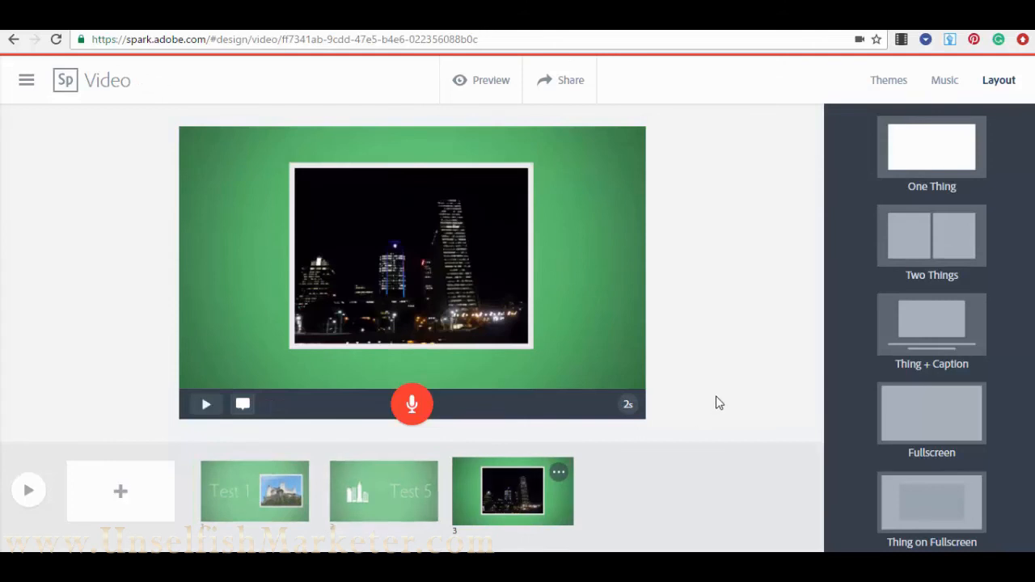
pyautogui.click(946, 82)
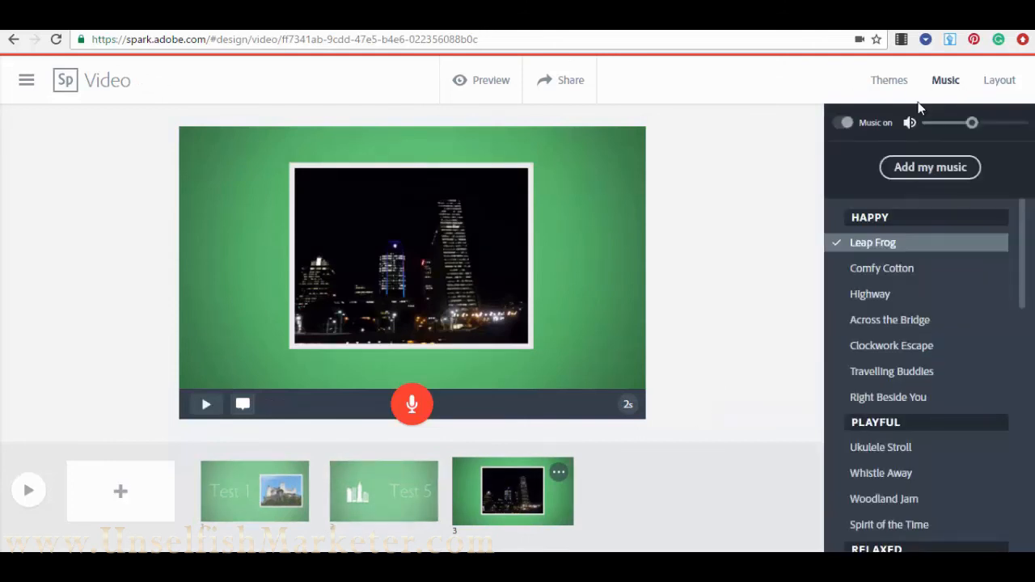
# - Turn up the music volume, preview Highway, and choose it as the background track instead of Leap Frog
pyautogui.moveTo(851, 247)
pyautogui.moveTo(972, 125)
pyautogui.mouseDown()
pyautogui.moveTo(942, 131)
pyautogui.moveTo(981, 136)
pyautogui.mouseUp()
pyautogui.click(842, 125)
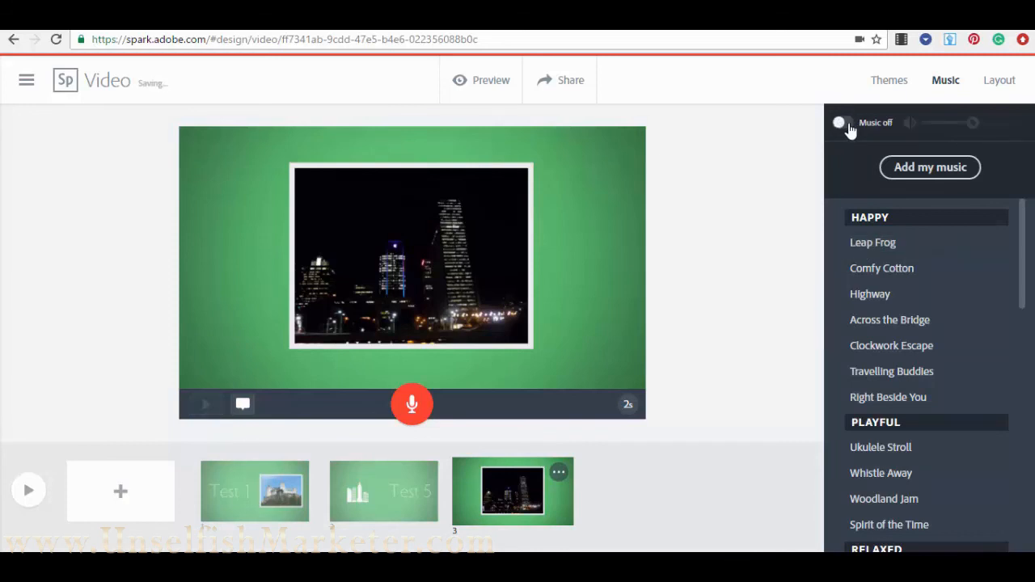
pyautogui.click(845, 127)
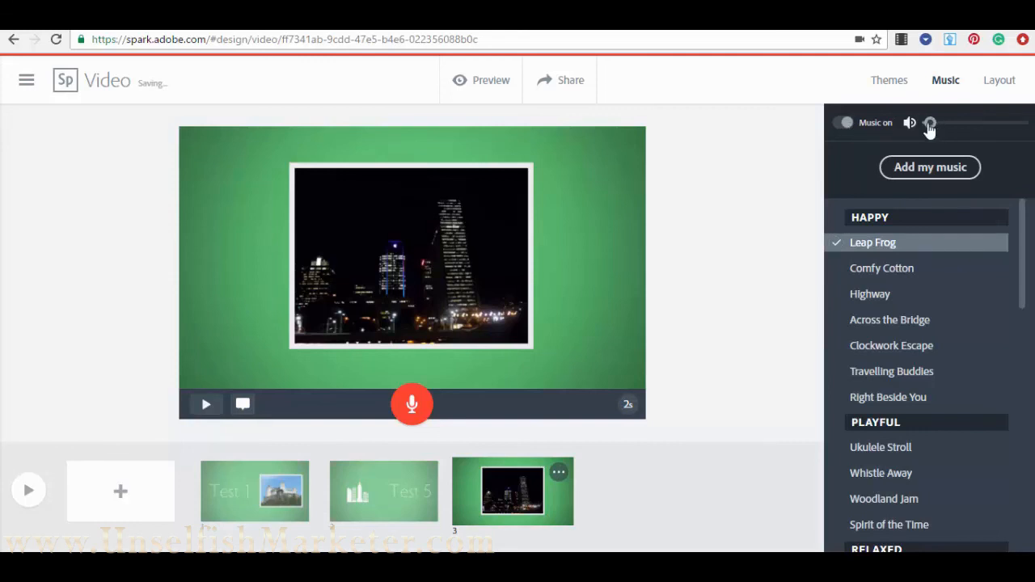
pyautogui.moveTo(931, 128); pyautogui.dragTo(943, 129)
pyautogui.click(880, 299)
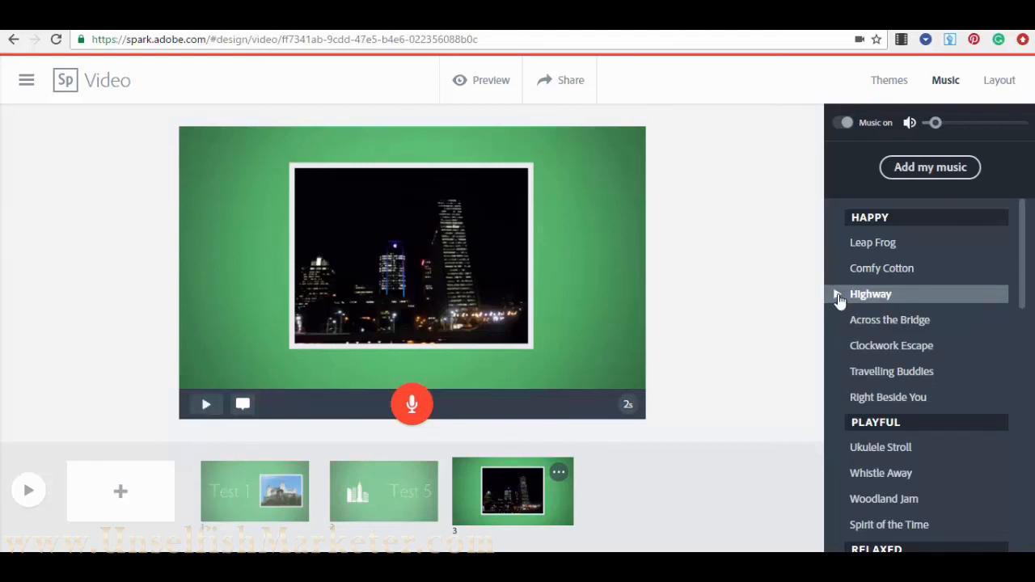
pyautogui.click(840, 296)
pyautogui.moveTo(945, 128); pyautogui.dragTo(966, 127)
pyautogui.click(848, 296)
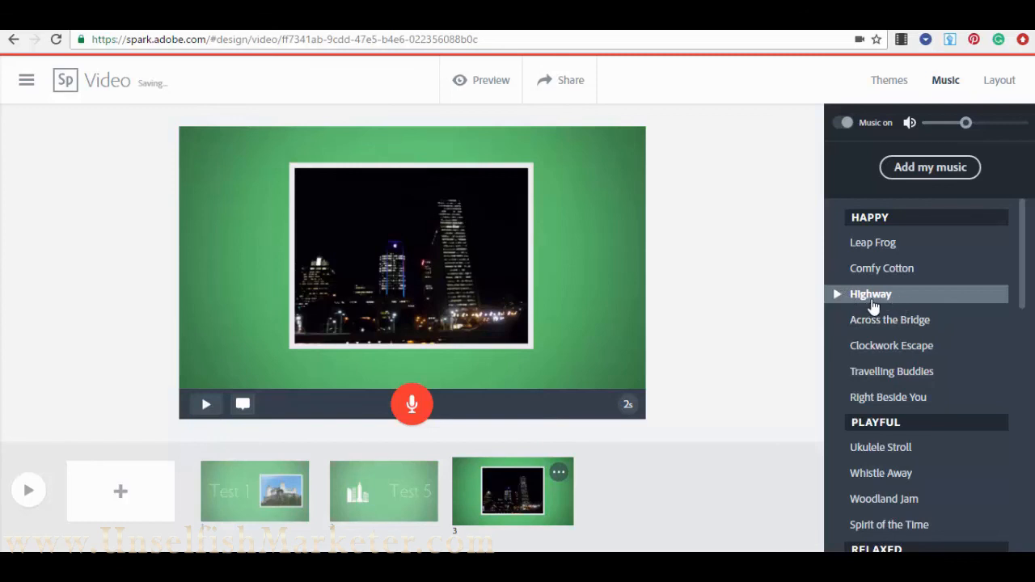
pyautogui.click(871, 306)
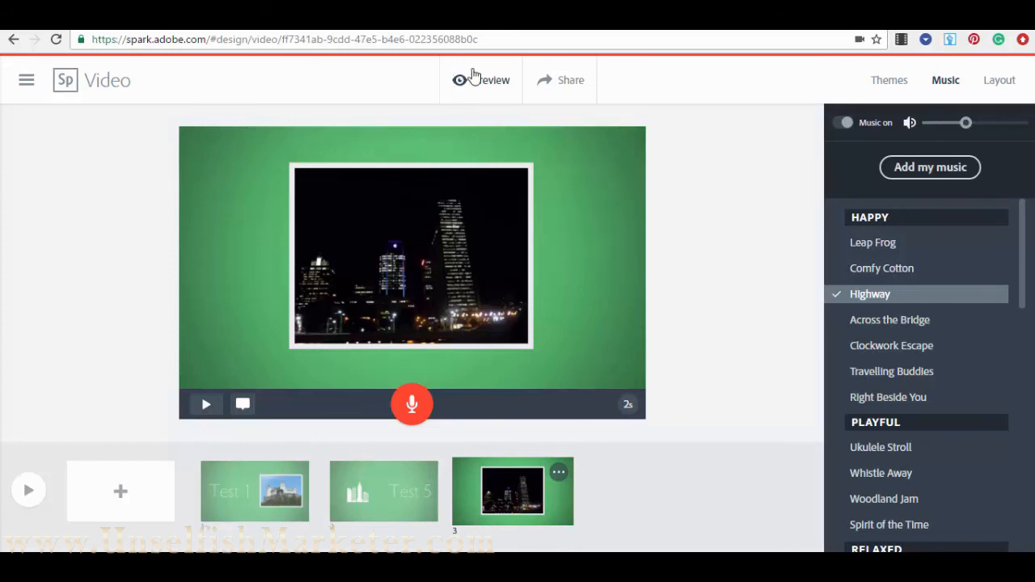
pyautogui.click(491, 83)
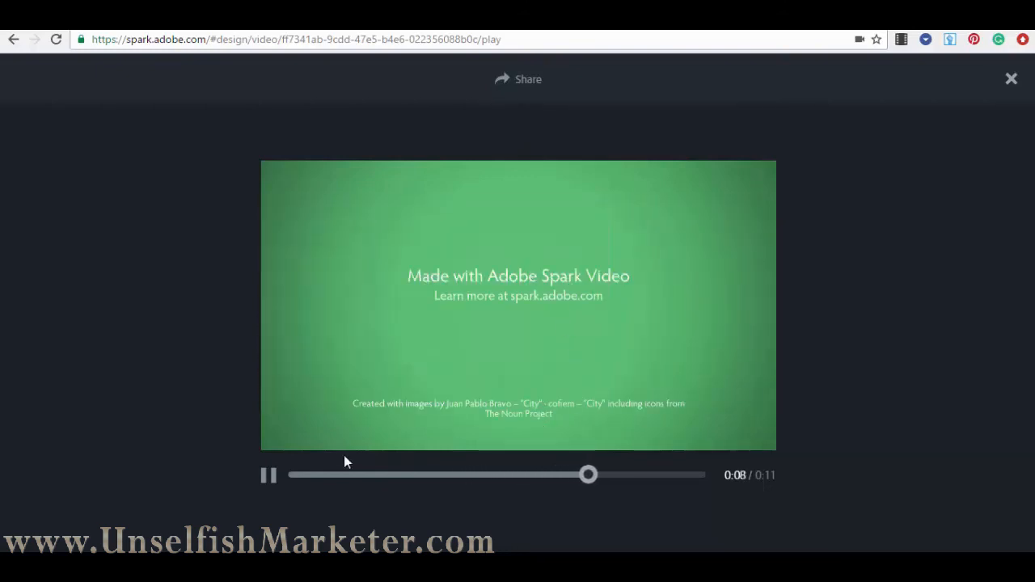
pyautogui.click(268, 476)
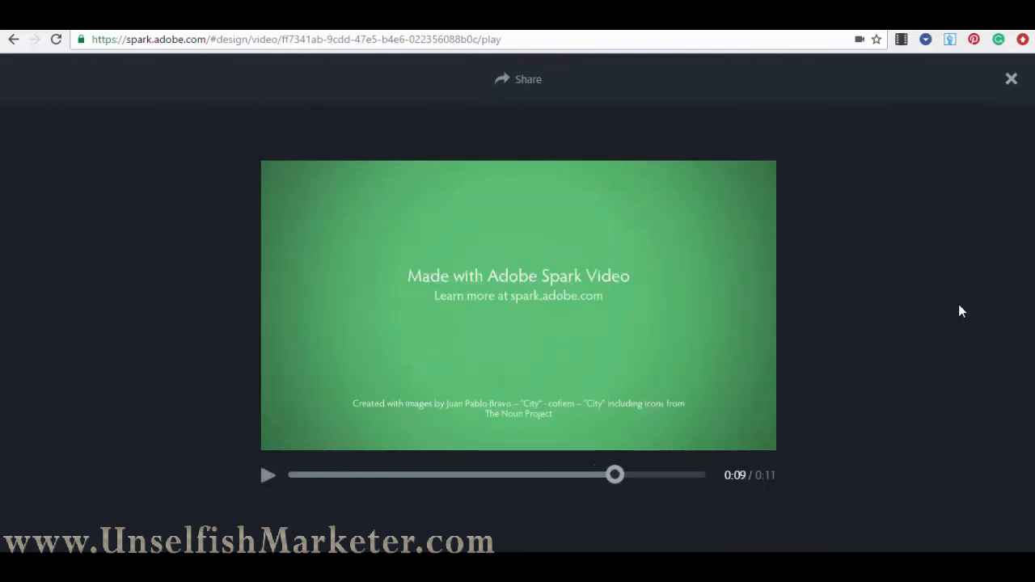
pyautogui.click(1011, 81)
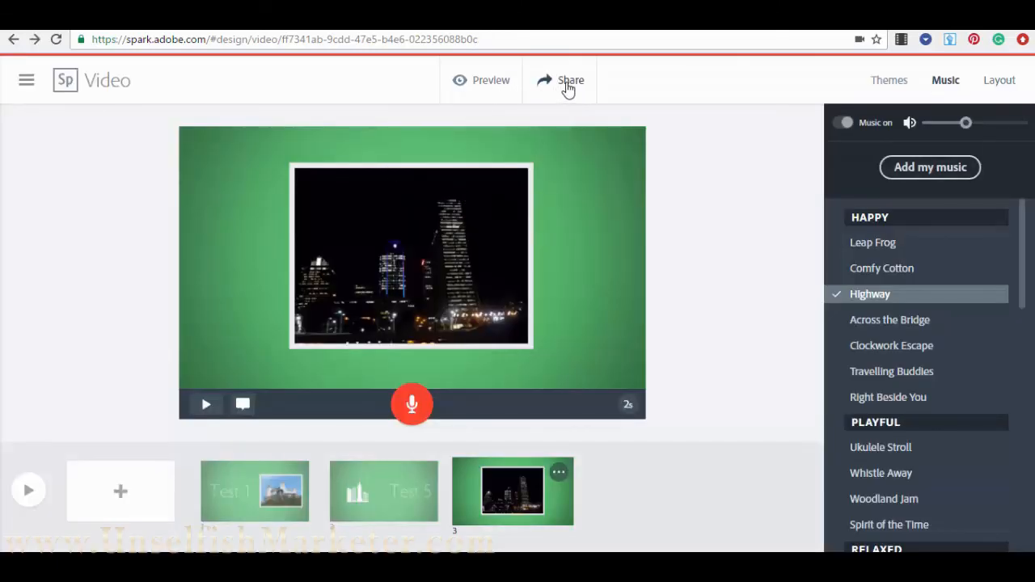
# - In the Publish dialog, remove the Adobe Spark branding and download the video as an MP4
pyautogui.click(568, 85)
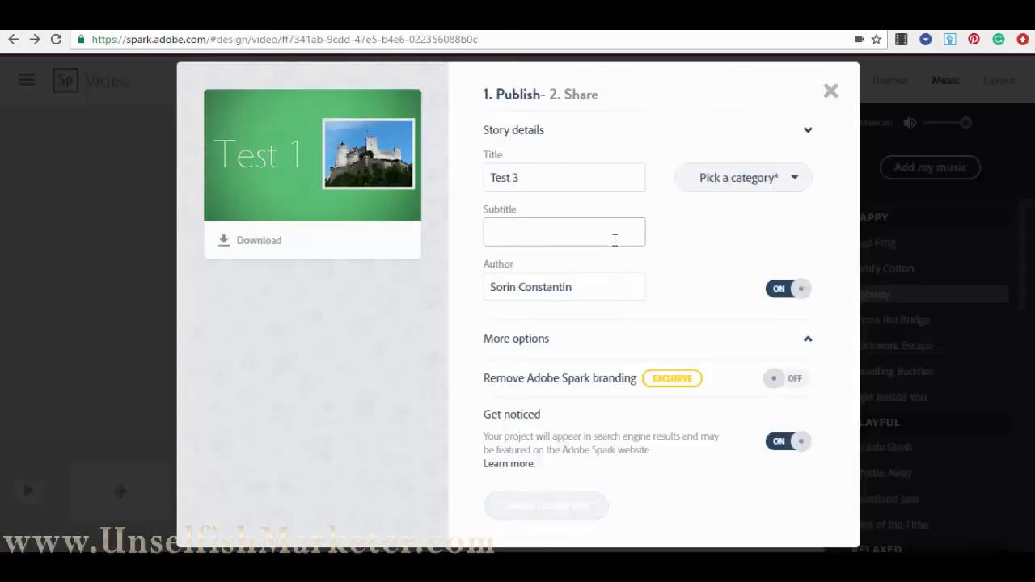
pyautogui.tripleClick(541, 173)
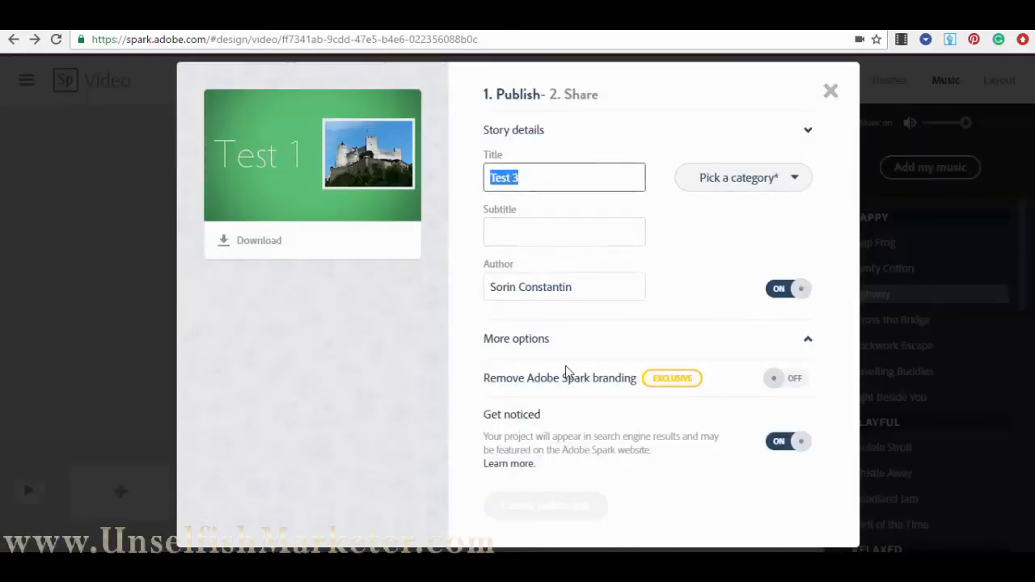
pyautogui.click(801, 384)
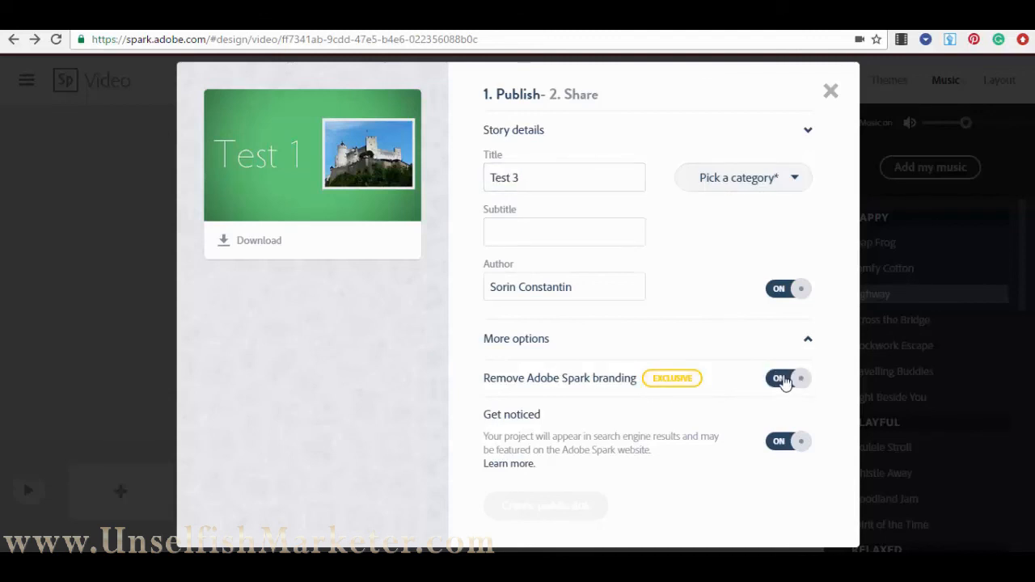
pyautogui.click(800, 343)
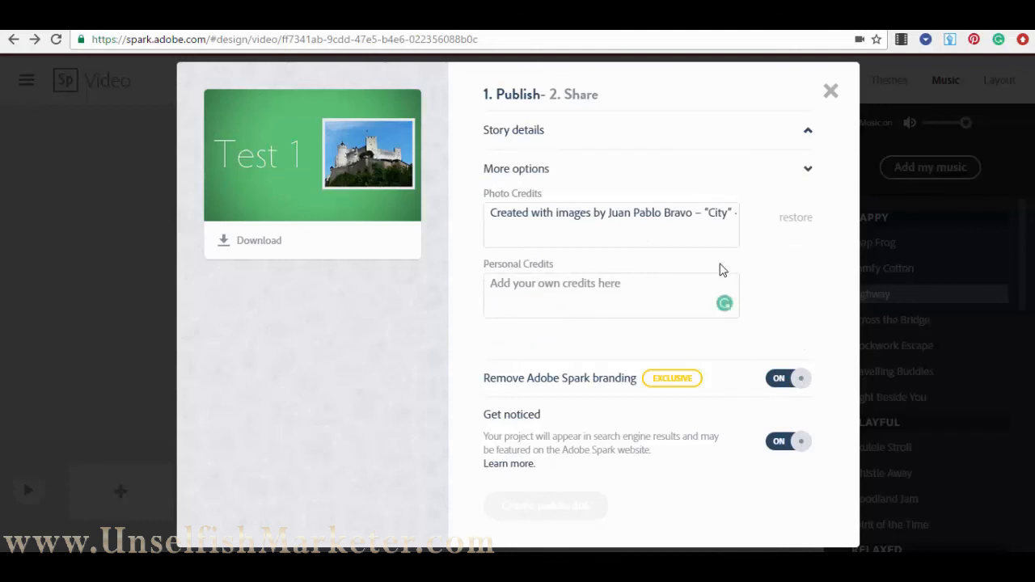
pyautogui.click(805, 171)
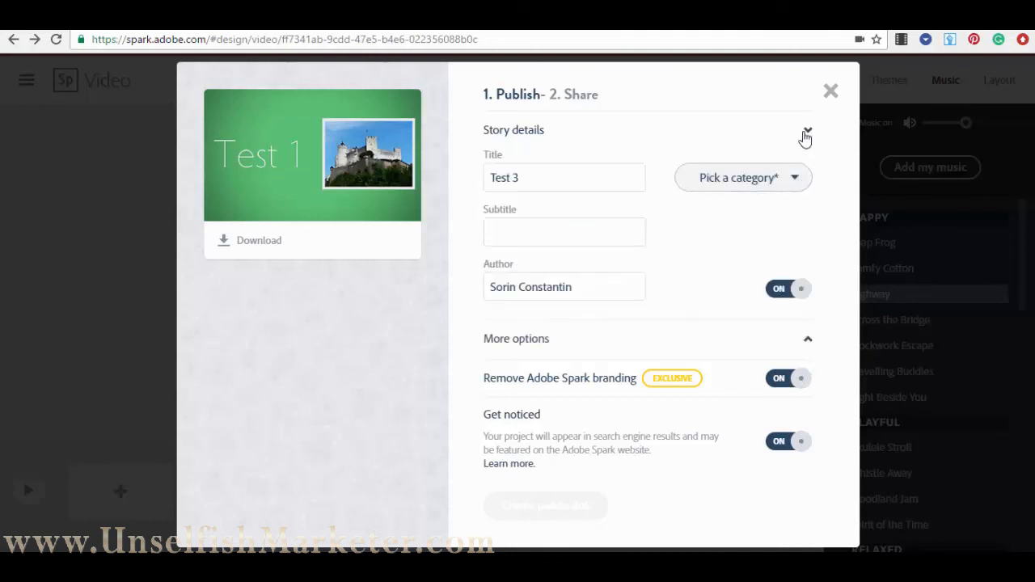
pyautogui.click(807, 136)
pyautogui.click(806, 140)
pyautogui.click(259, 242)
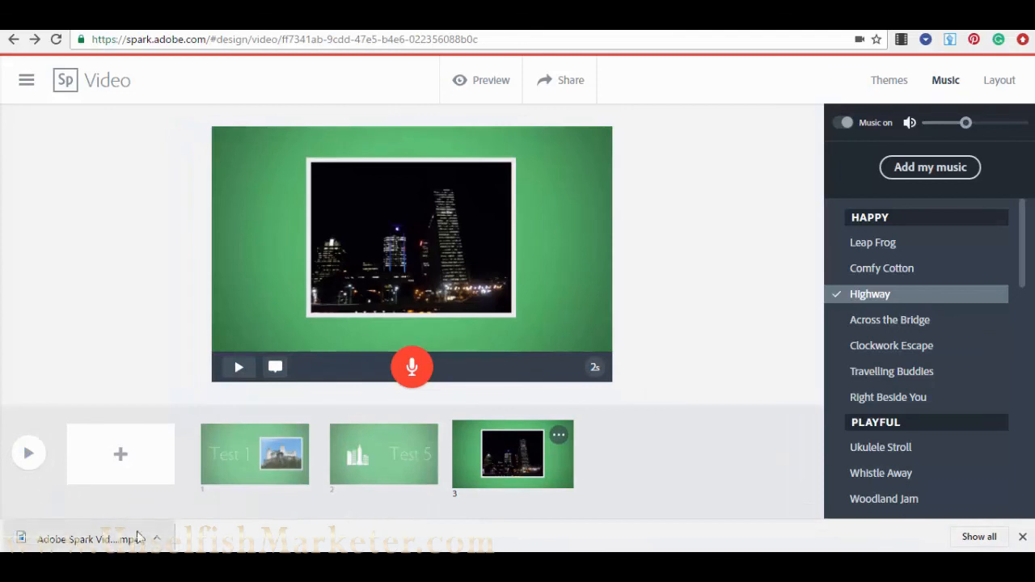
pyautogui.click(158, 539)
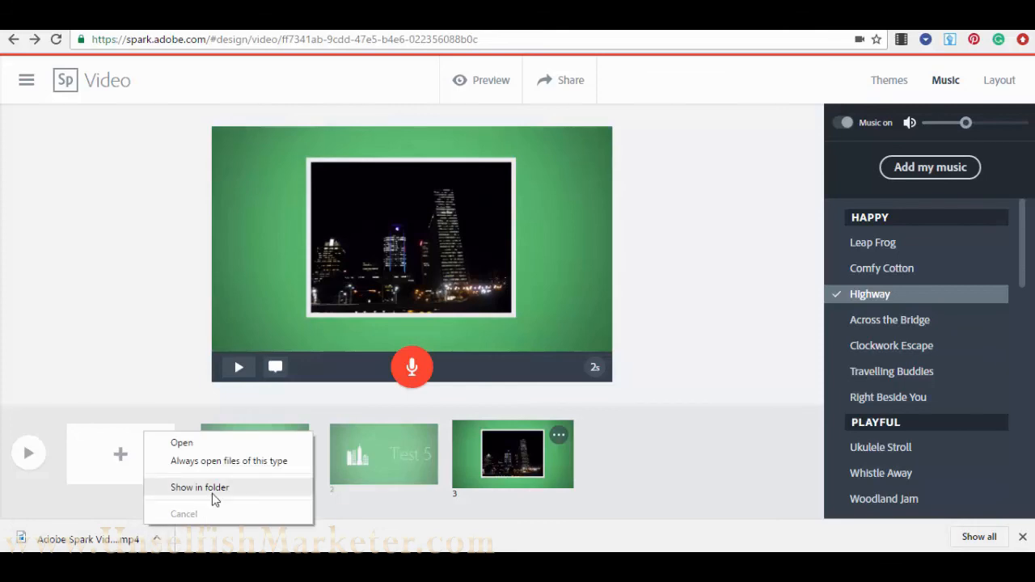
pyautogui.click(200, 488)
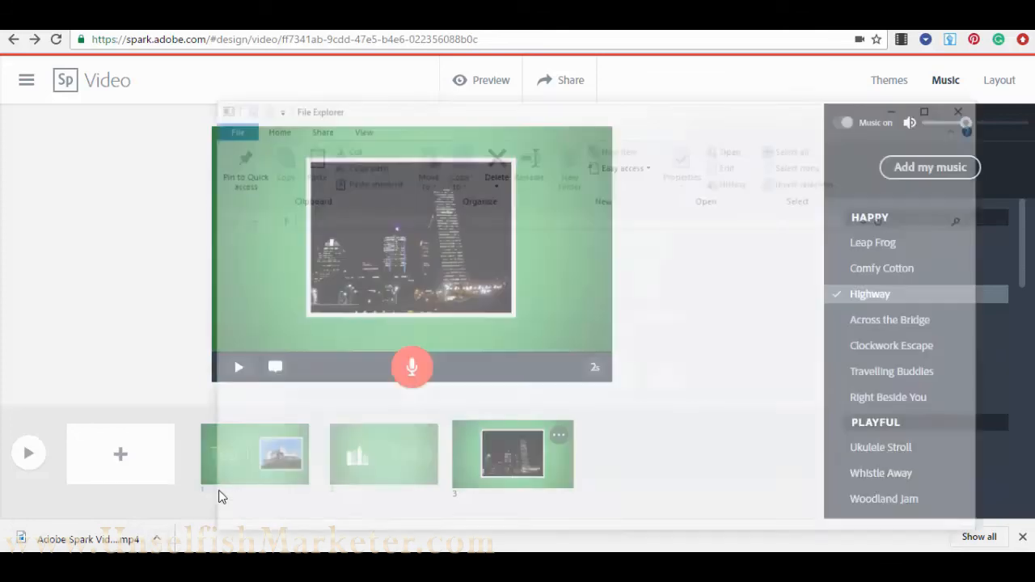
pyautogui.rightClick(917, 476)
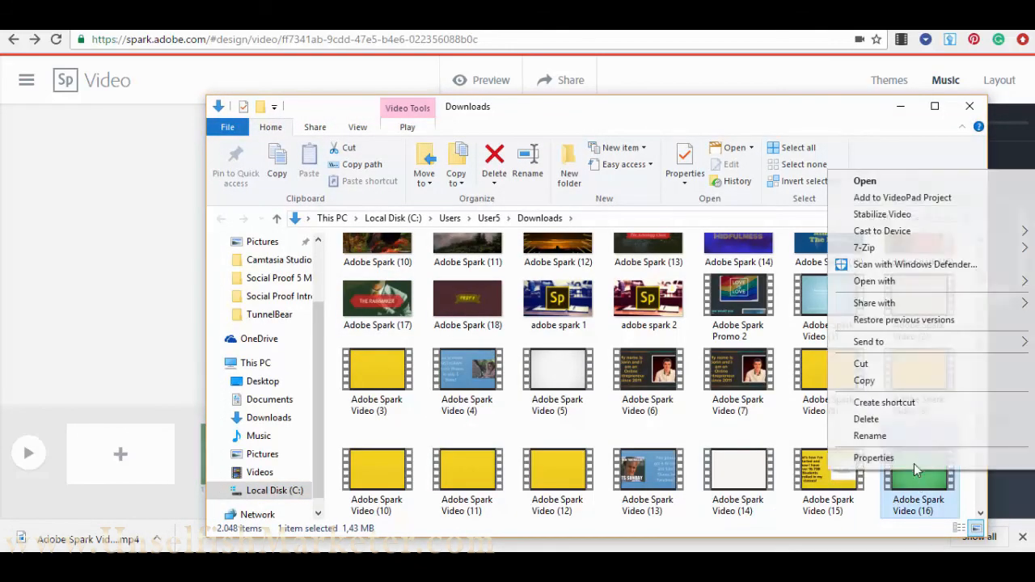
pyautogui.click(873, 184)
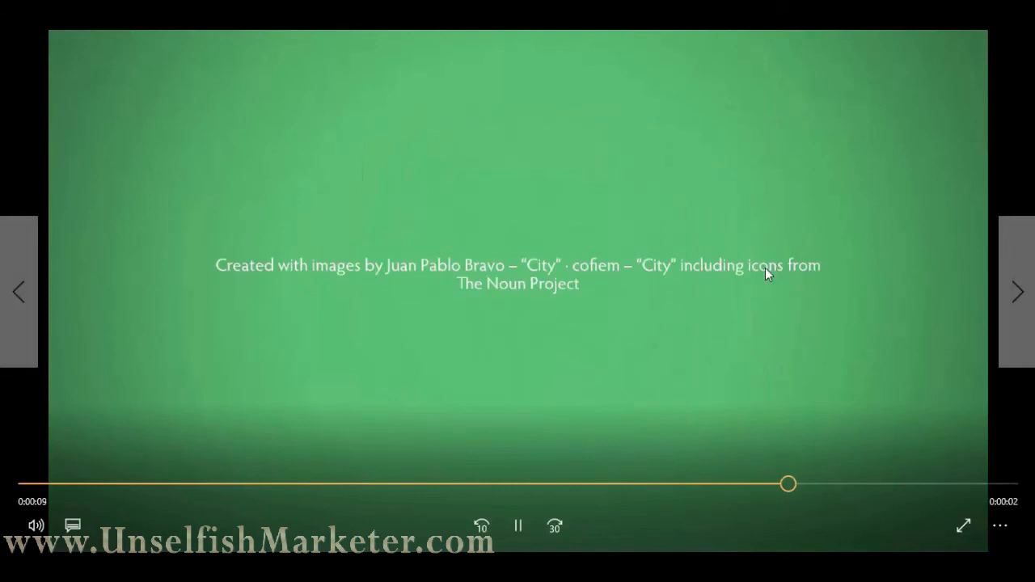
pyautogui.click(1024, 32)
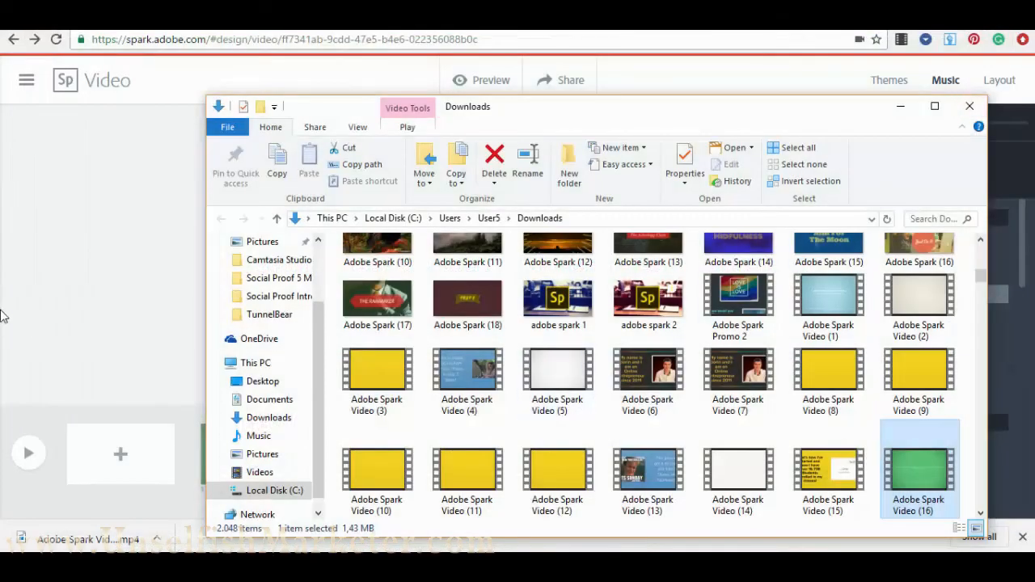
pyautogui.click(16, 292)
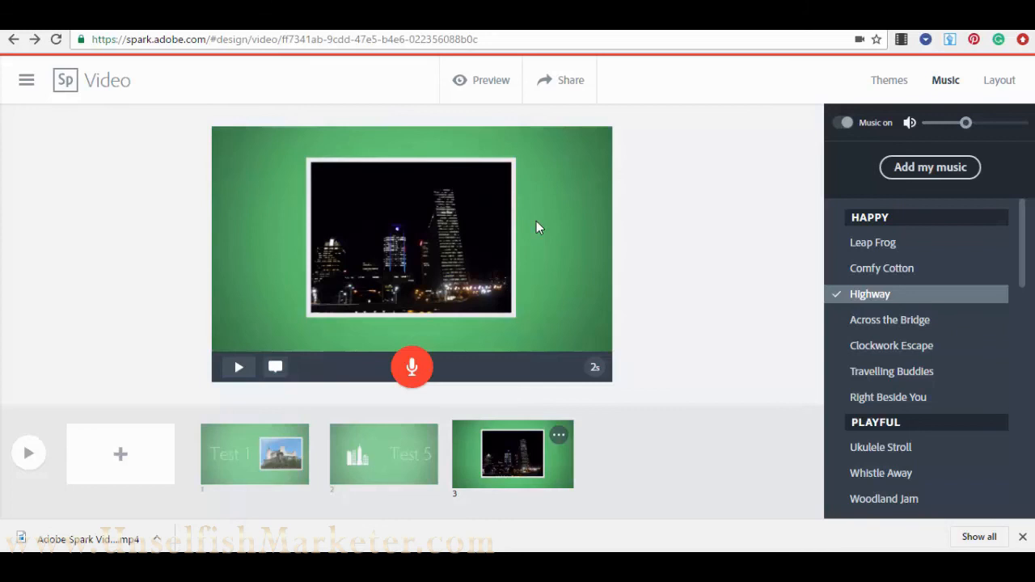
# - Share the video under the Business category and create its public link
pyautogui.click(564, 87)
pyautogui.click(750, 179)
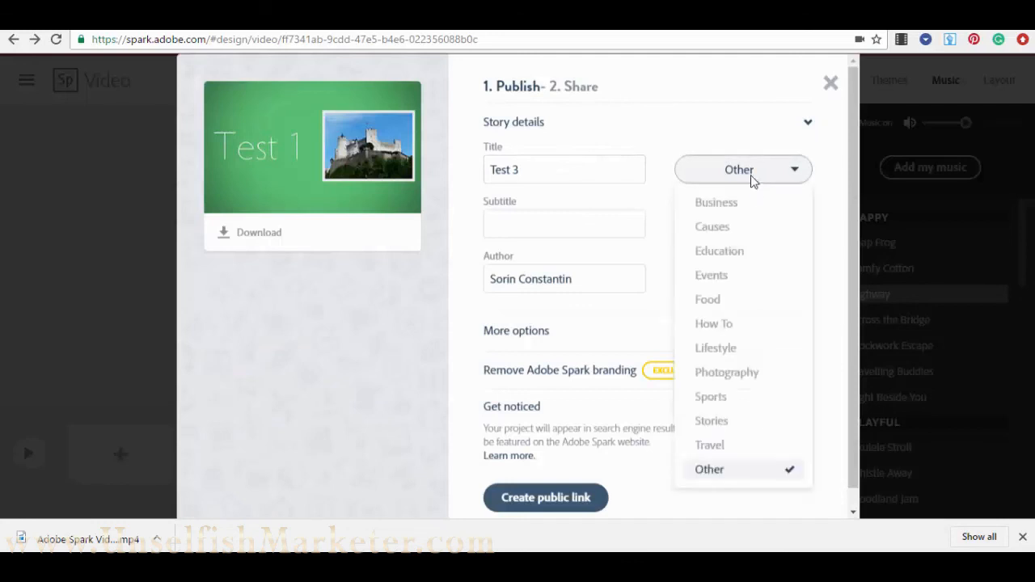
pyautogui.click(746, 209)
pyautogui.scroll(-1, 615, 388)
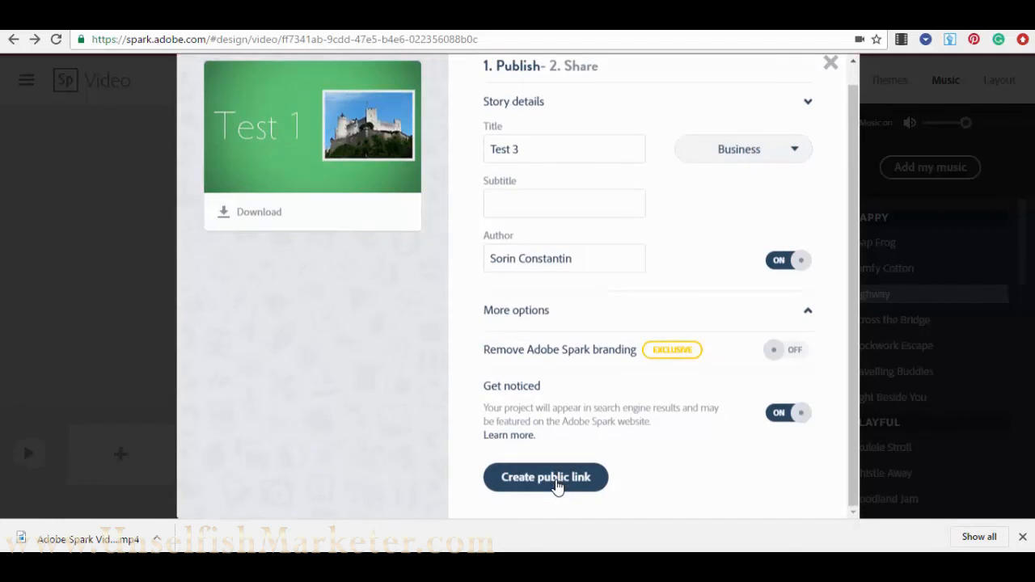
pyautogui.click(556, 484)
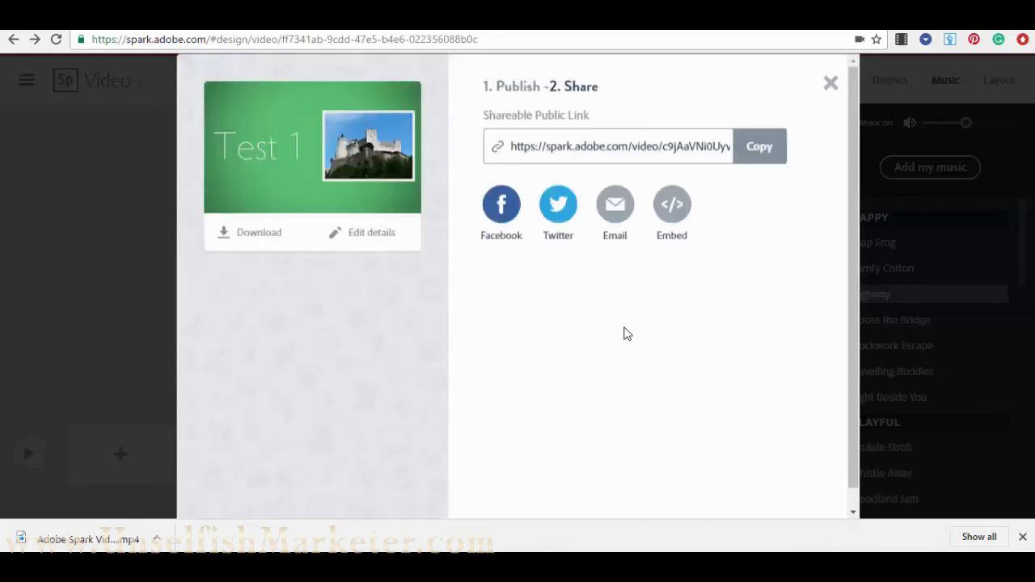
# - Reveal the iframe embed code, copy the public link, and open a new browser tab
pyautogui.click(673, 208)
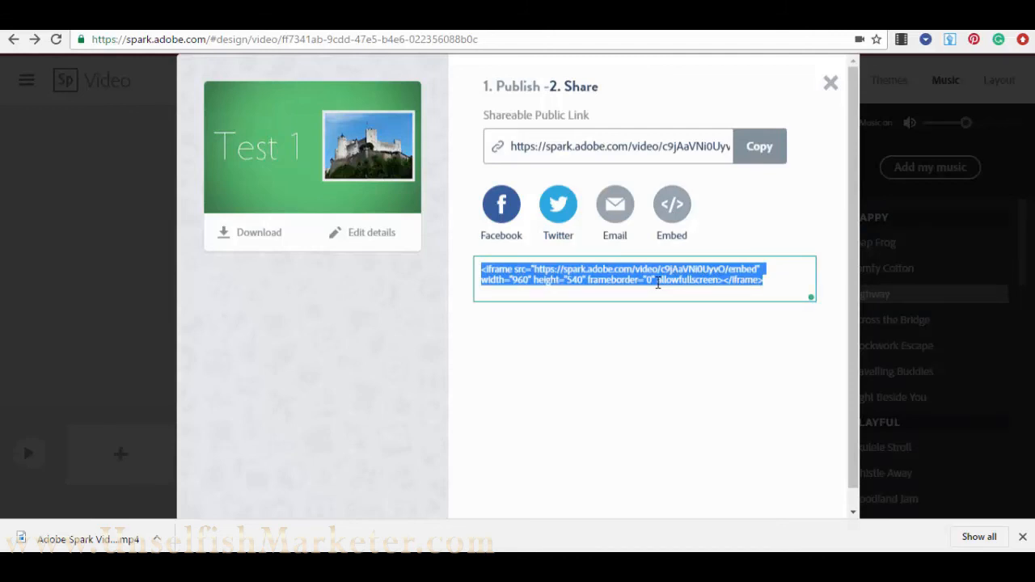
pyautogui.click(760, 149)
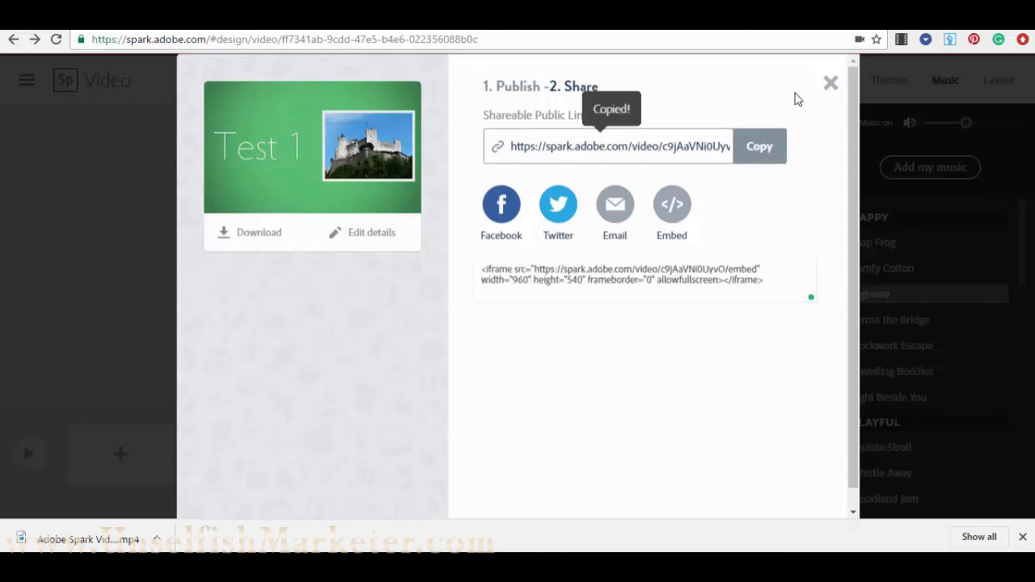
pyautogui.hotkey('ctrl', 't')
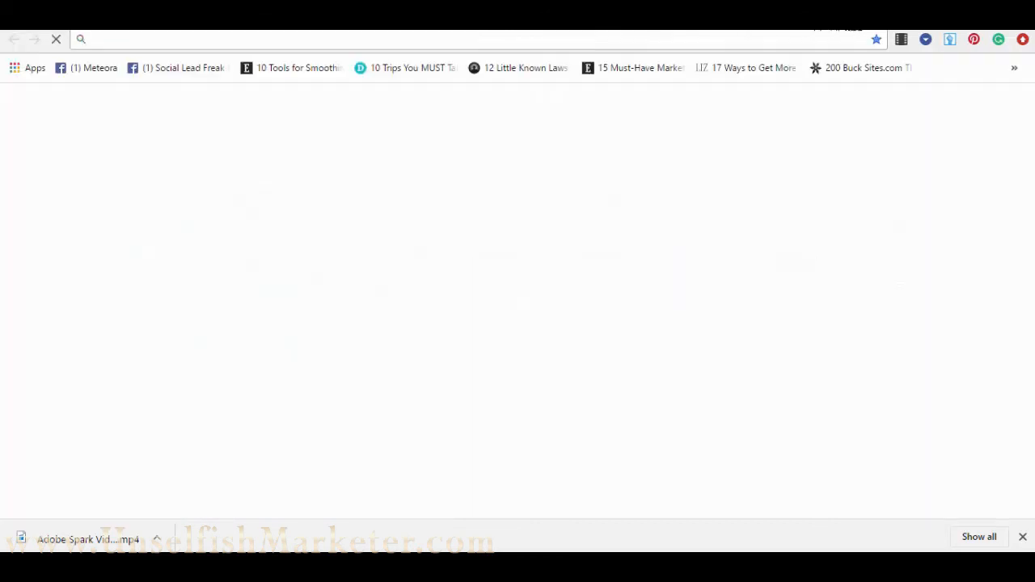
# - Load the copied public link in the new tab to open the published Test 3 page
pyautogui.hotkey('ctrl', 'v')
pyautogui.press('Return')
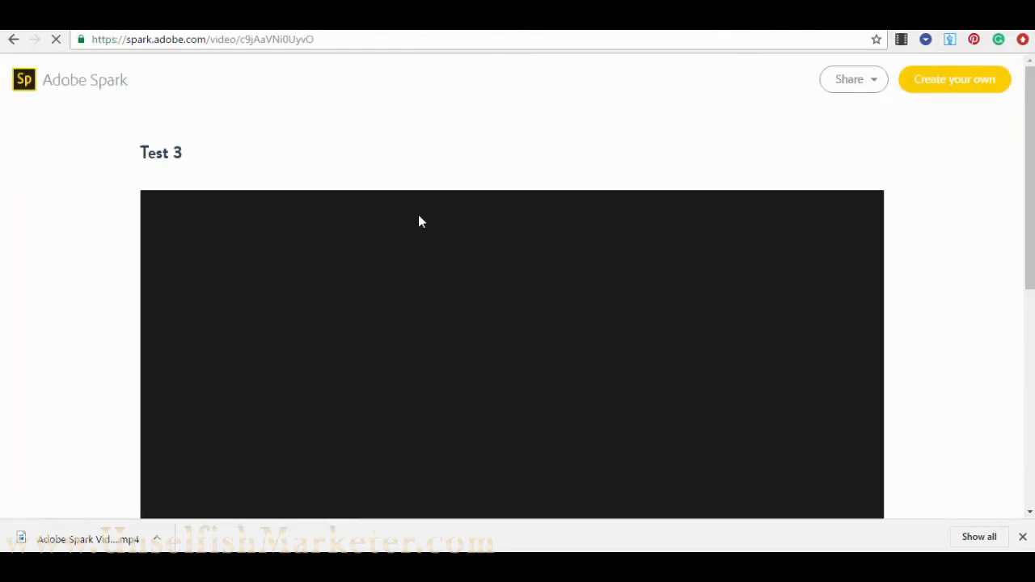
pyautogui.scroll(-1, 423, 252)
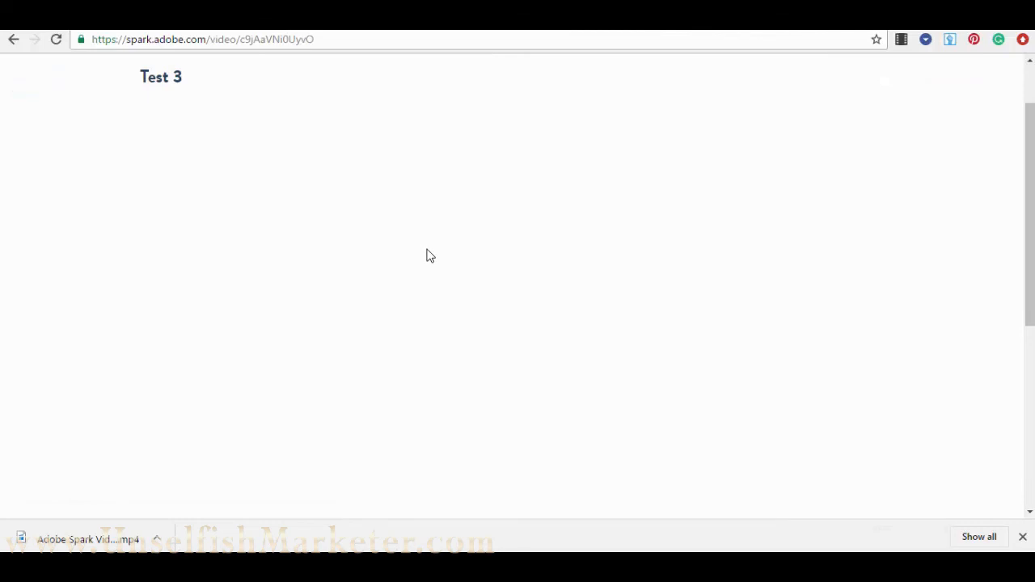
pyautogui.scroll(1, 428, 255)
pyautogui.scroll(-1, 429, 255)
pyautogui.click(1024, 537)
pyautogui.scroll(1, 448, 299)
pyautogui.scroll(-2, 457, 305)
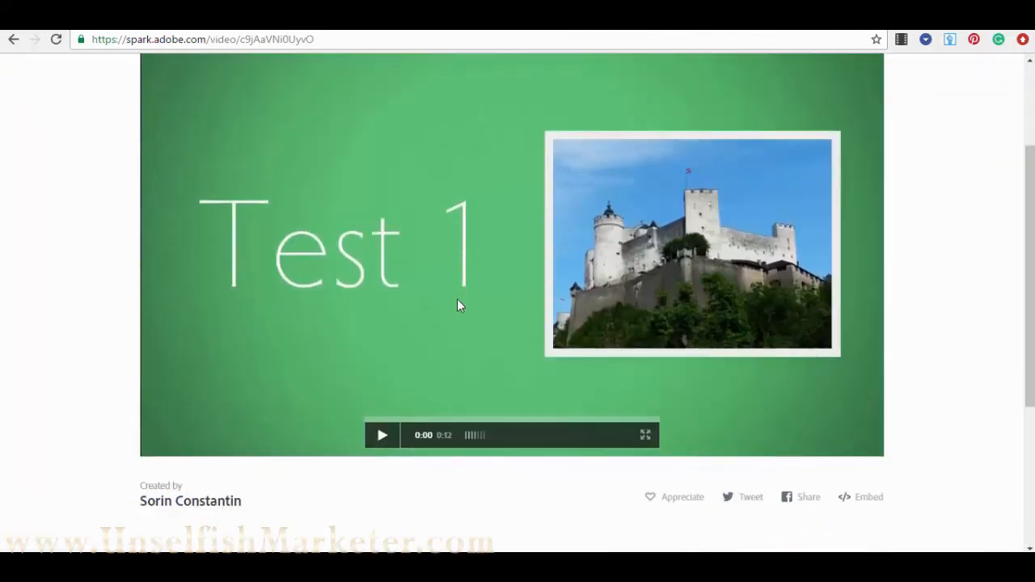
# - Play and pause the published video, then close the share dialog back in the editor
pyautogui.click(382, 435)
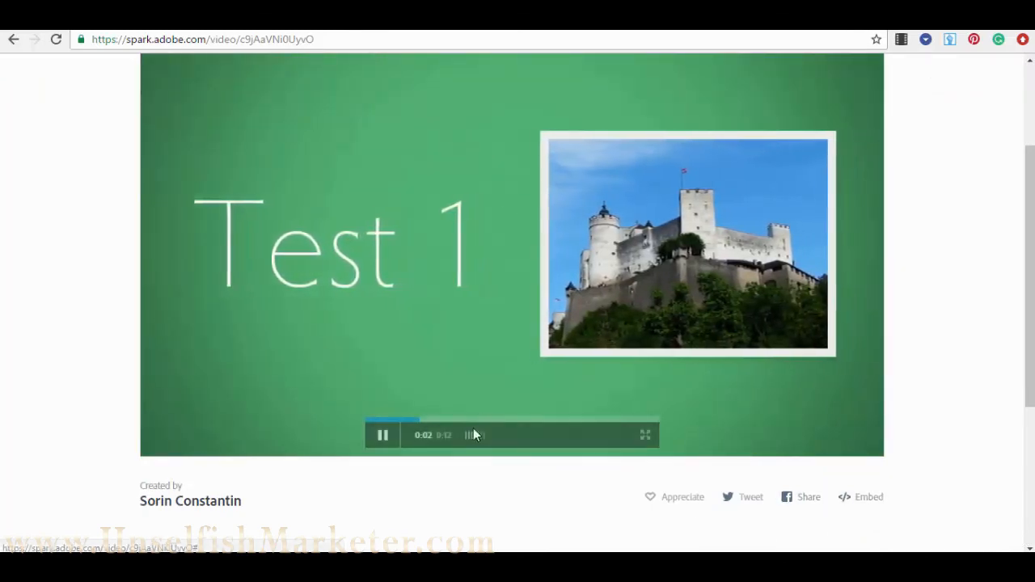
pyautogui.click(381, 437)
pyautogui.scroll(-3, 403, 353)
pyautogui.scroll(4, 469, 317)
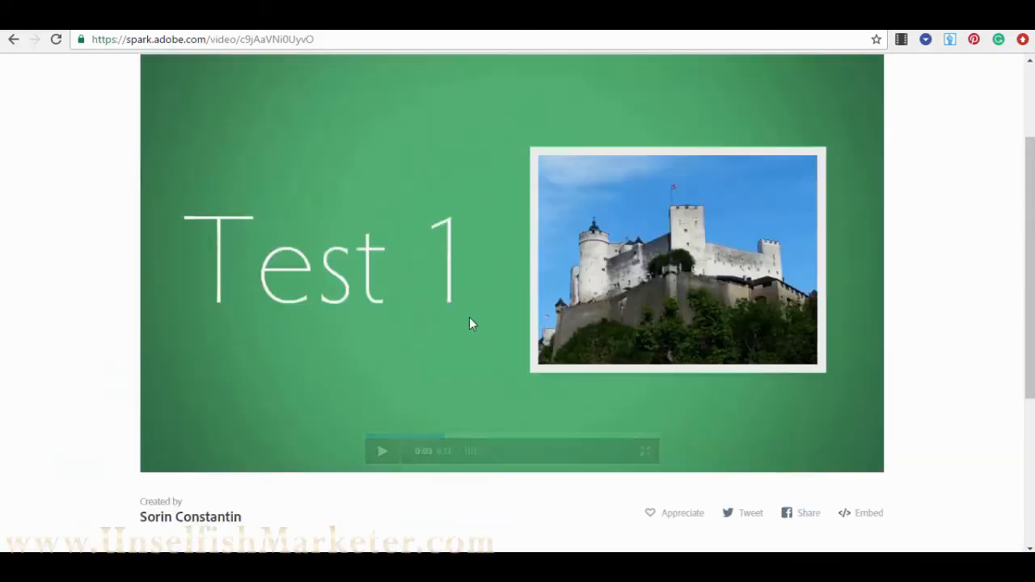
pyautogui.scroll(2, 428, 493)
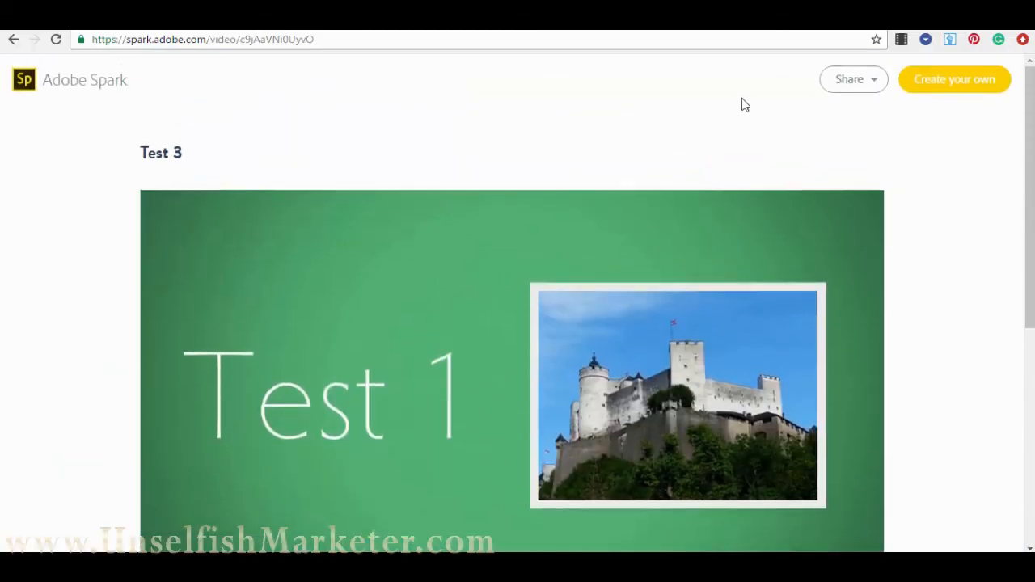
pyautogui.click(691, 17)
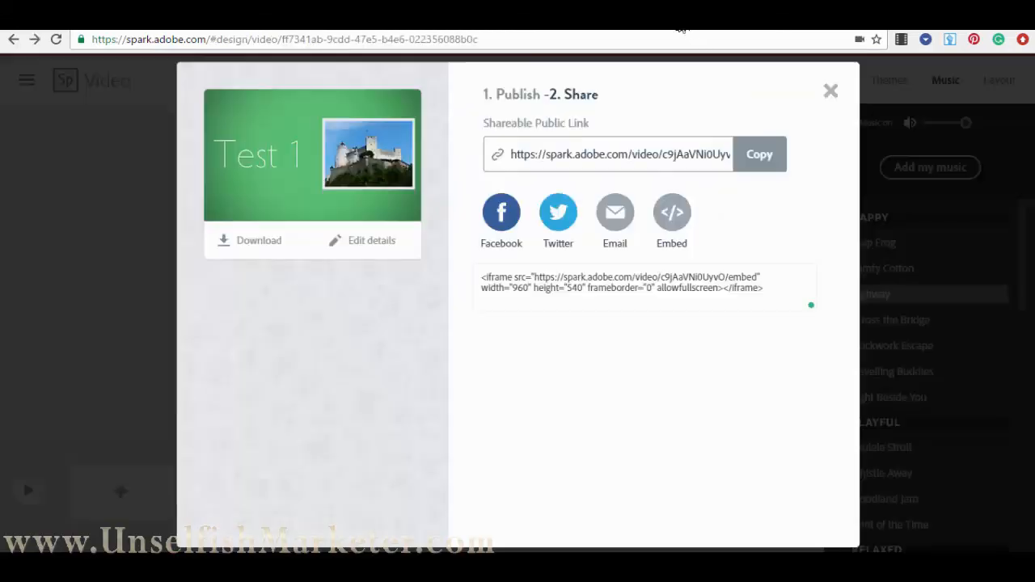
pyautogui.click(830, 94)
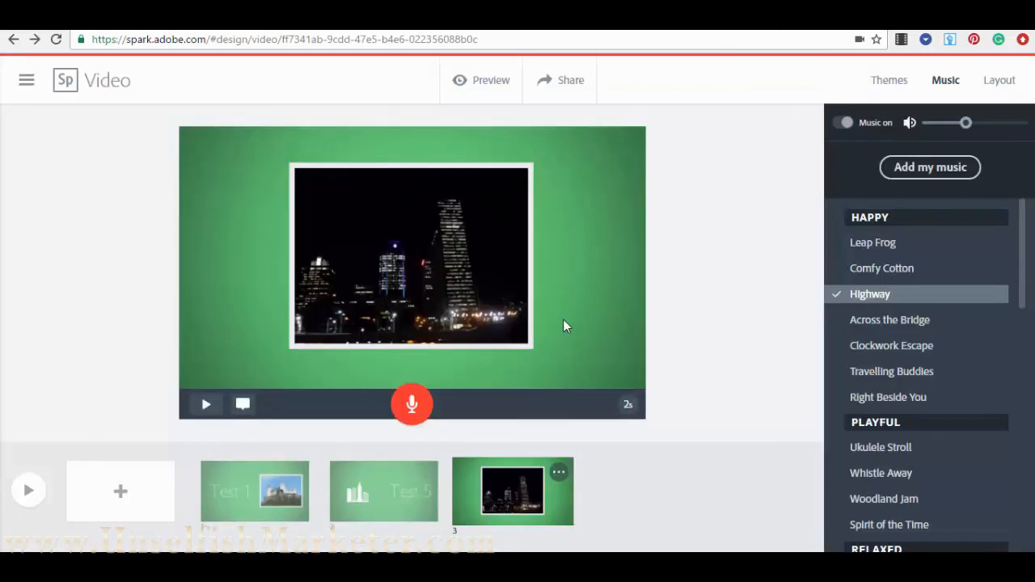